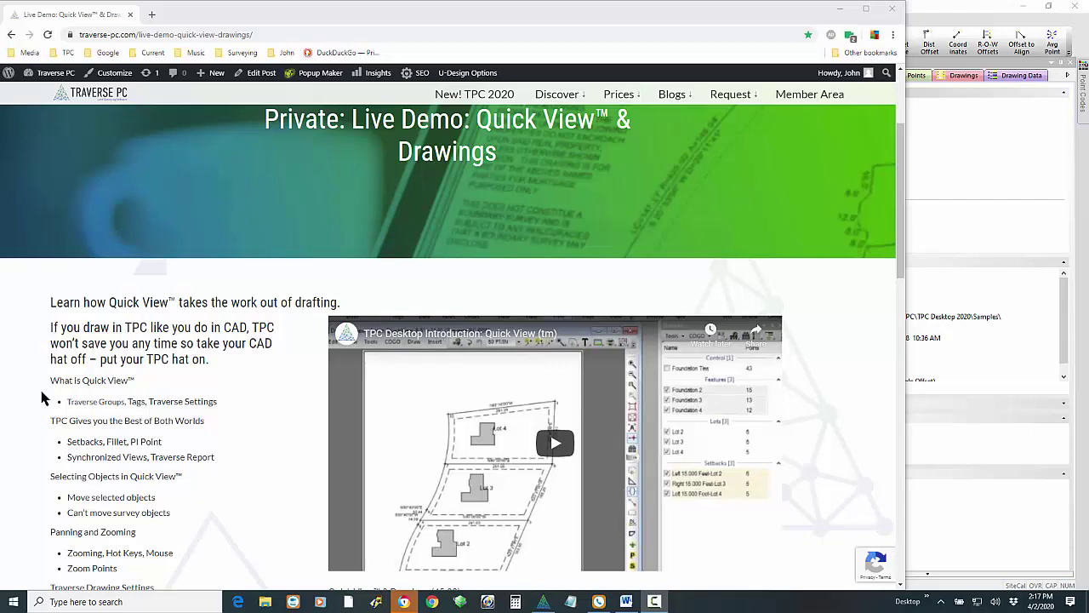
- Switch from the live demo web page to TPC Desktop and browse the supplied sample survey files
scroll(41, 397, "down", 1)
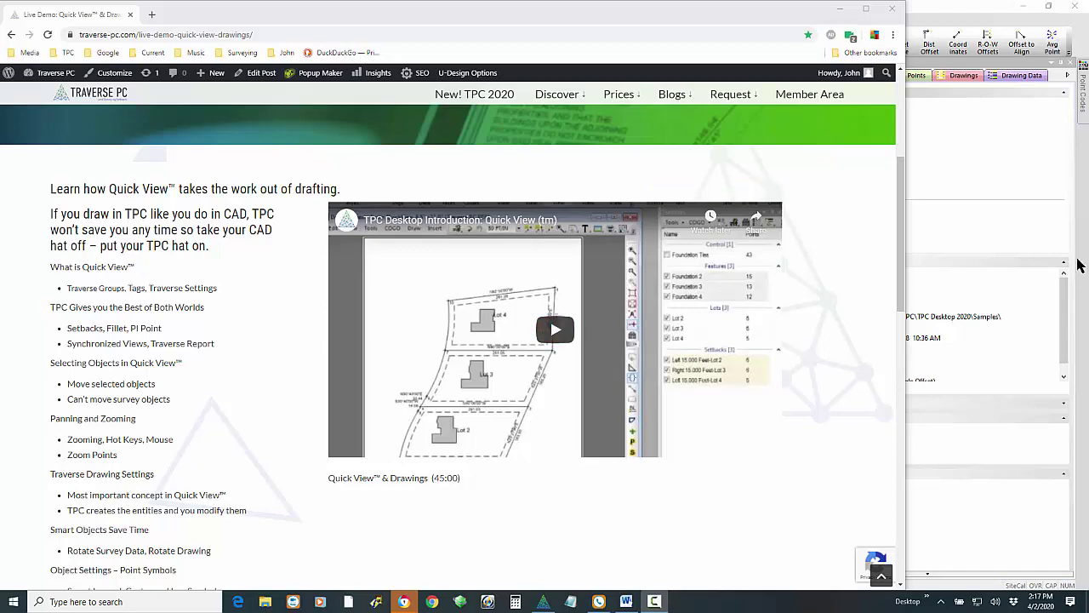
left_click(960, 14)
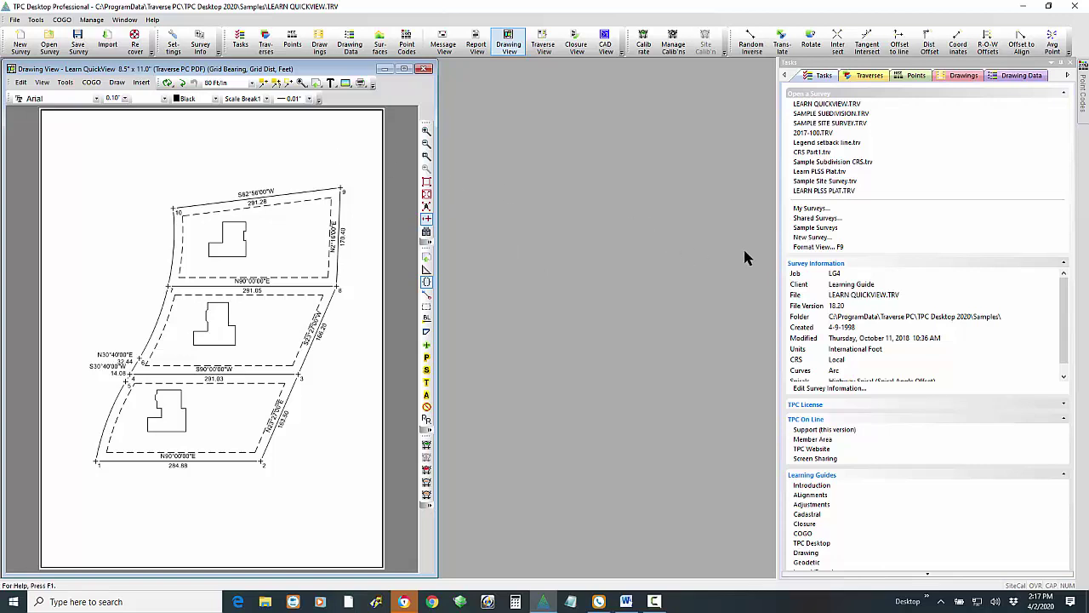
left_click(814, 228)
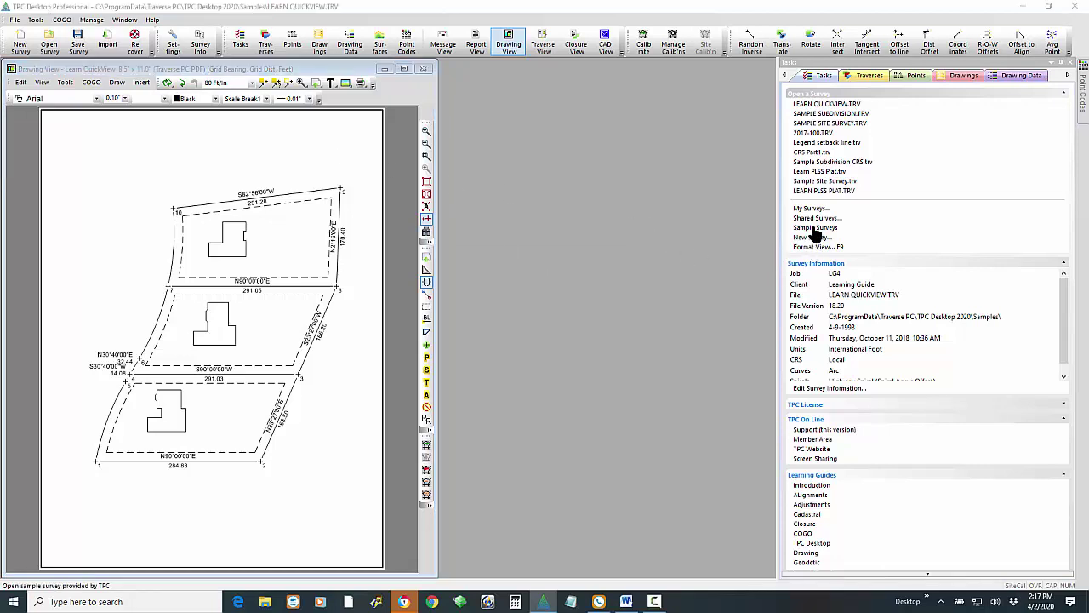
left_click(525, 326)
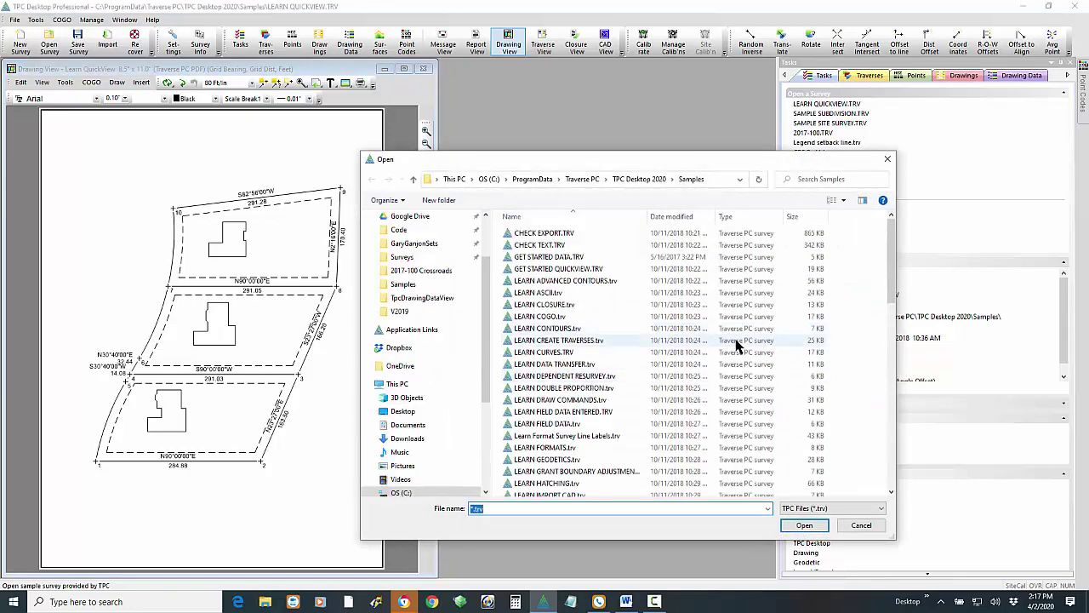
left_click_drag(890, 255, 890, 361)
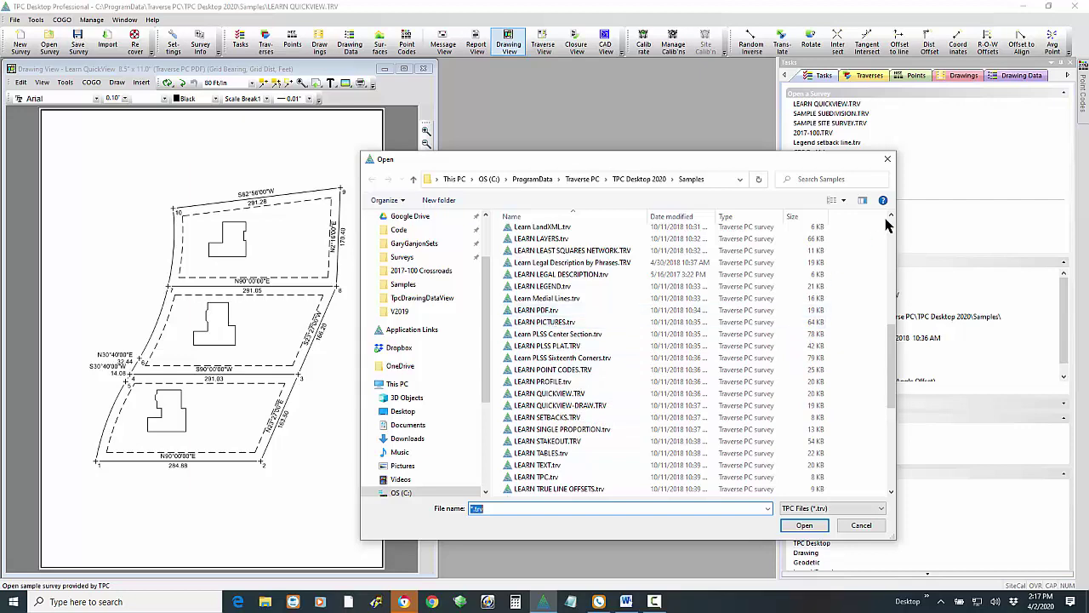
left_click(890, 162)
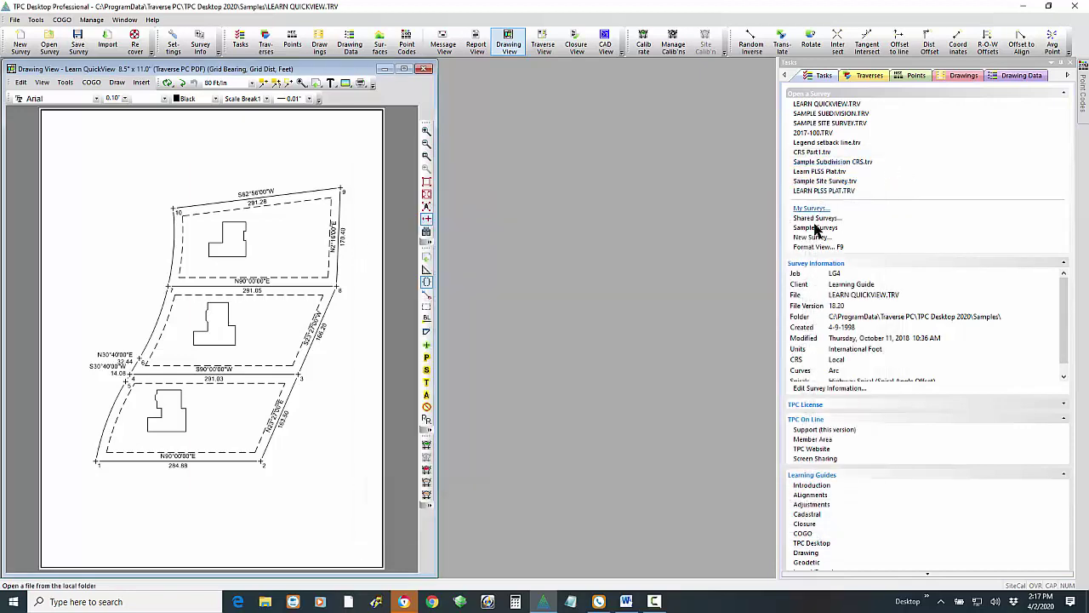
- Collapse the survey information section in the tasks list and open the Quick View learning guide
left_click(819, 80)
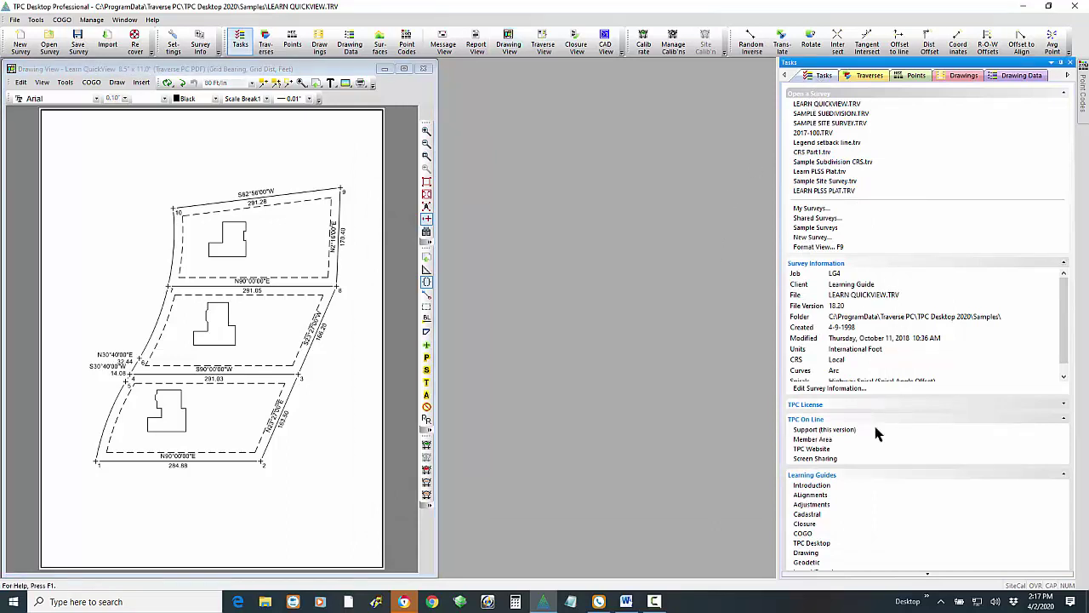
scroll(885, 502, "down", 1)
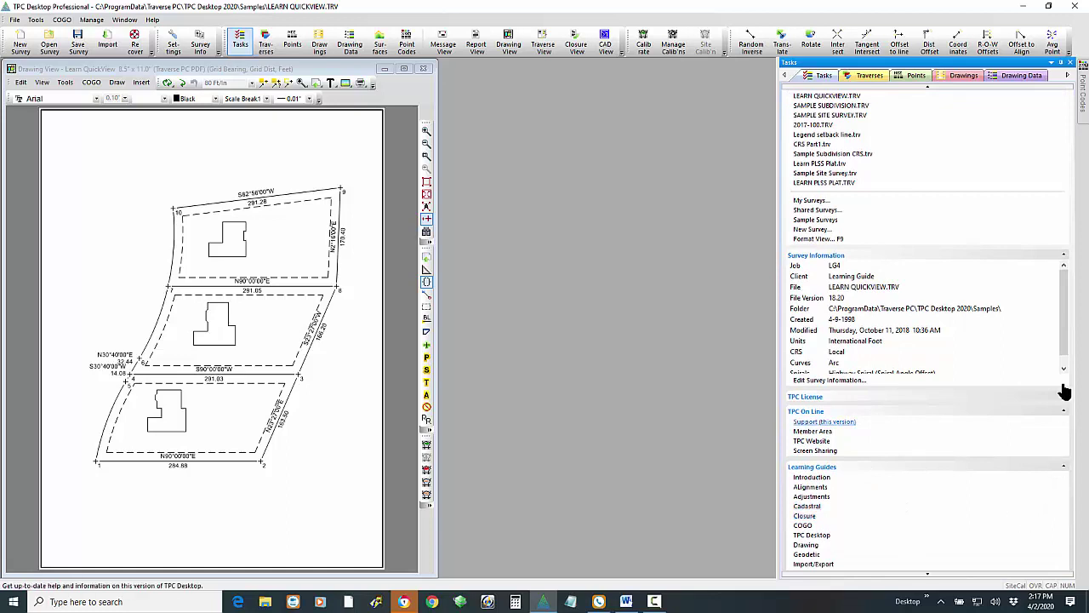
left_click(1062, 254)
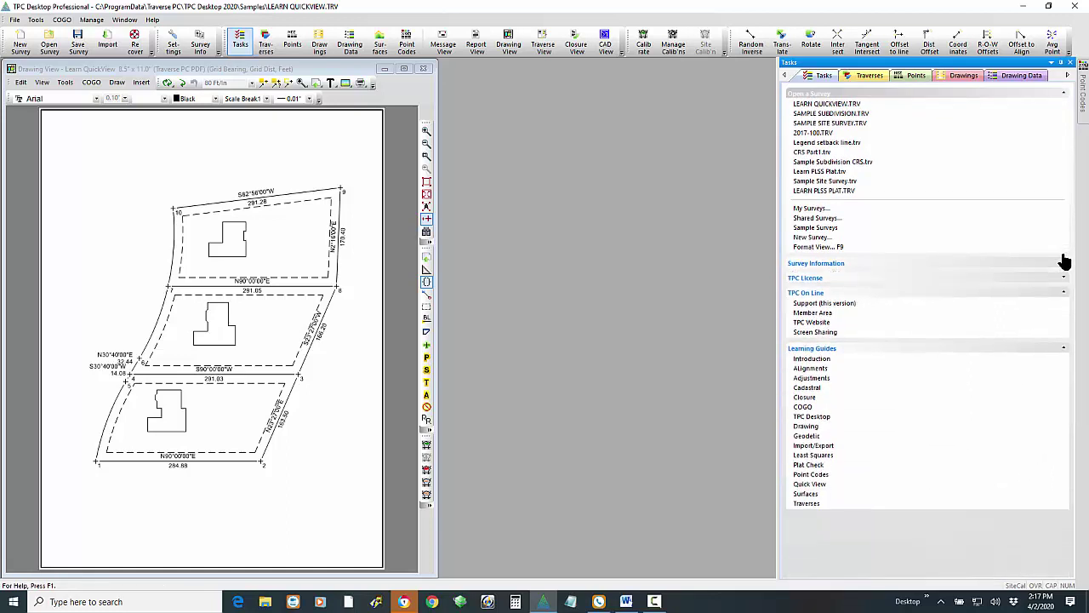
left_click(809, 485)
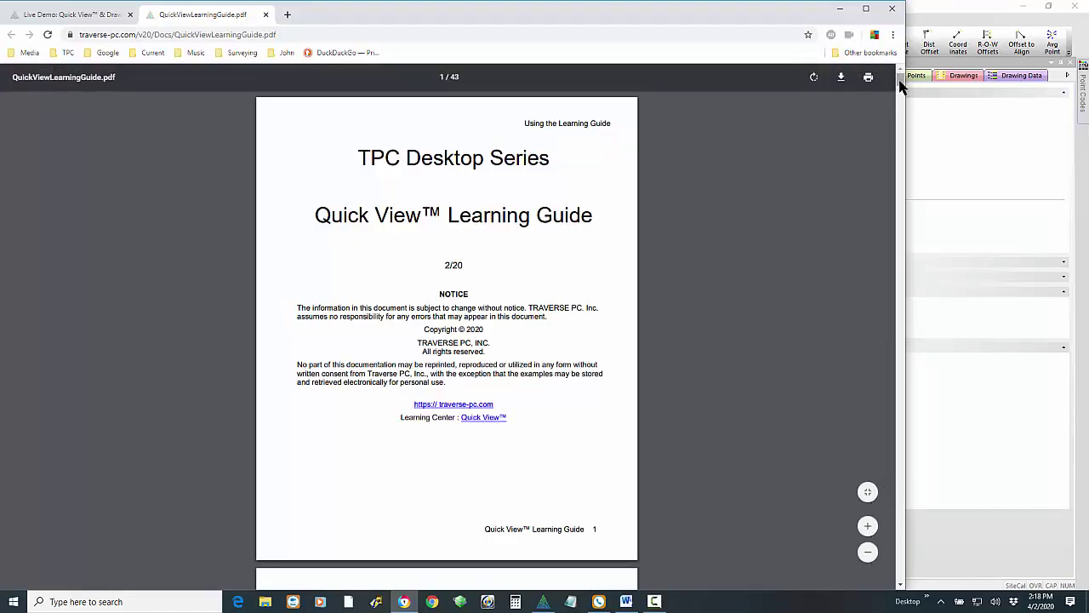
- Read the Quick View Concept page of the learning guide at a larger zoom
left_click_drag(901, 84, 900, 143)
left_click_drag(967, 78, 968, 76)
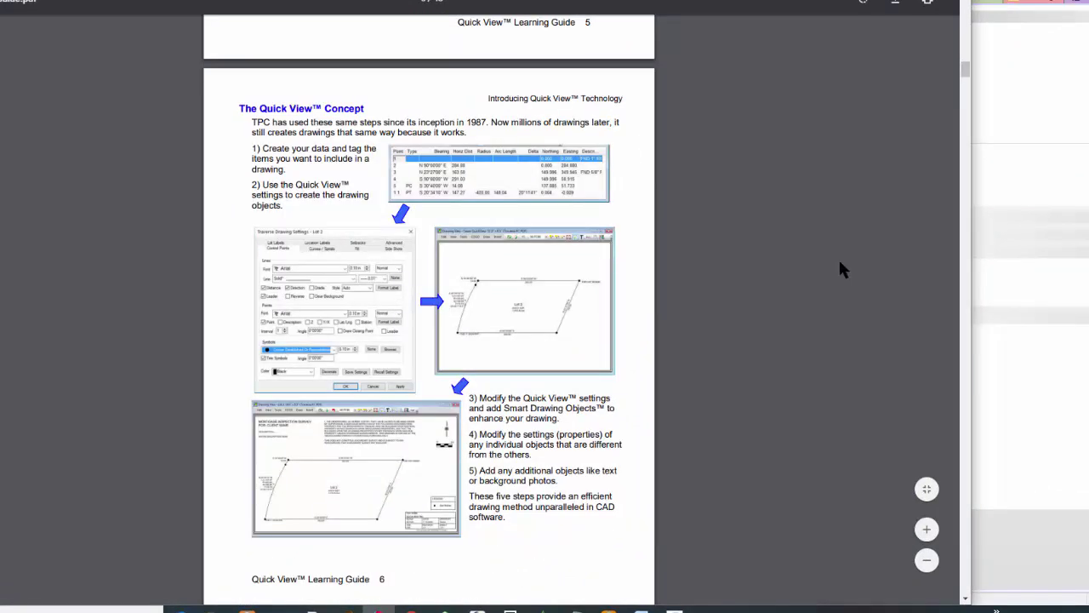
scroll(840, 262, "up", 2, "ctrl")
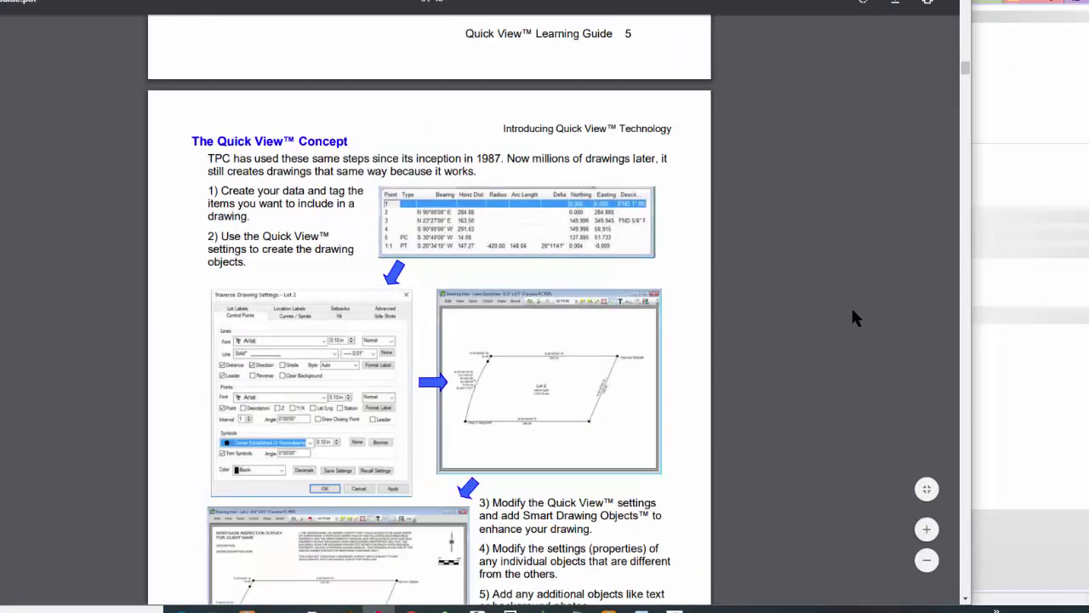
left_click(966, 598)
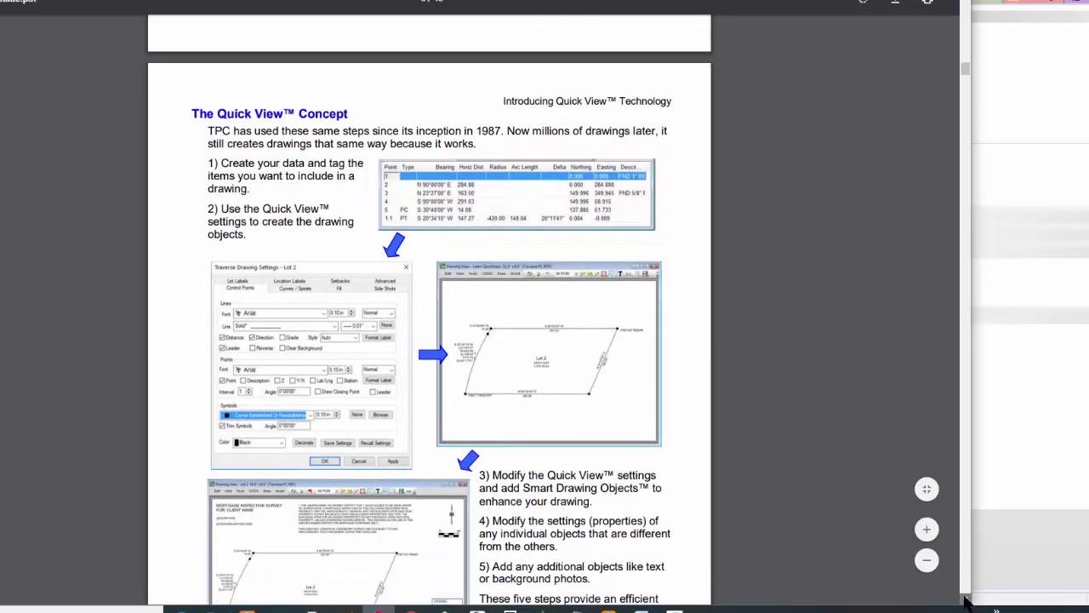
left_click(966, 600)
left_click(966, 600)
left_click(966, 600)
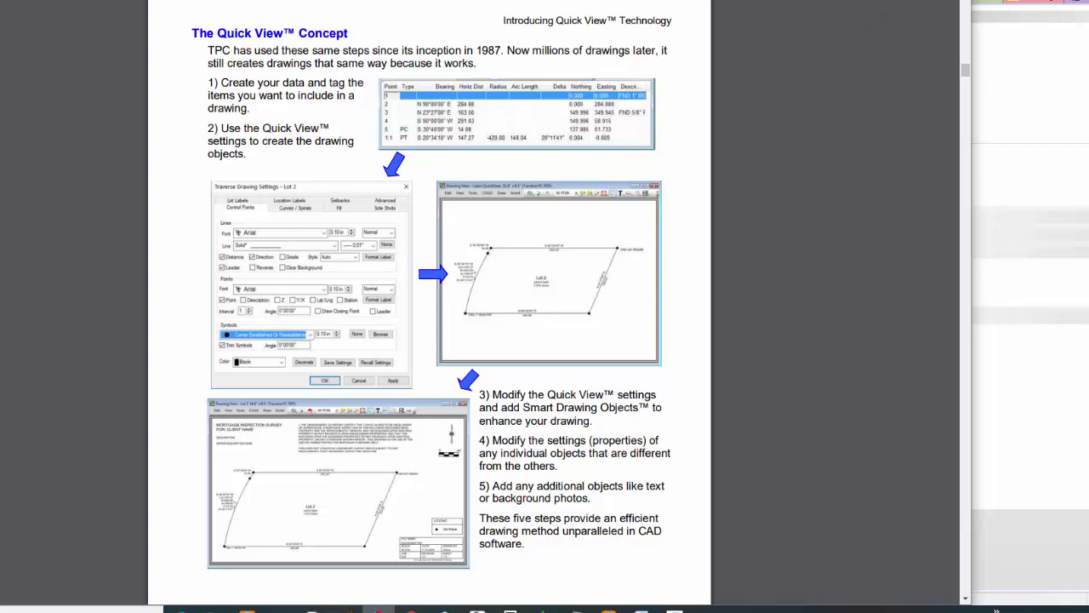
- Switch back to TPC Desktop and show the survey's traverses list organized by groups
key("alt+Tab")
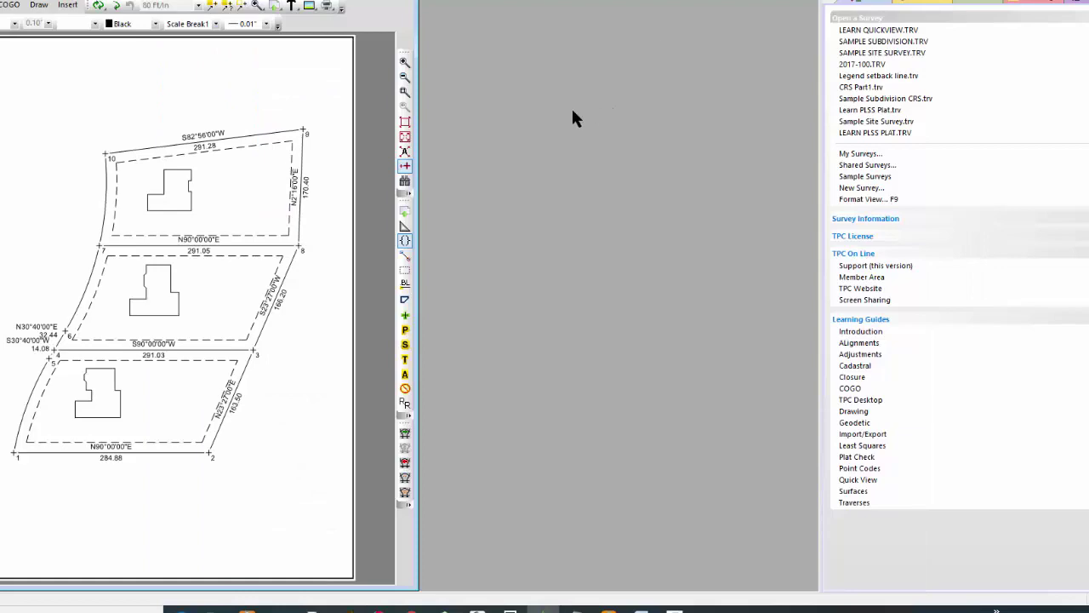
left_click(379, 607)
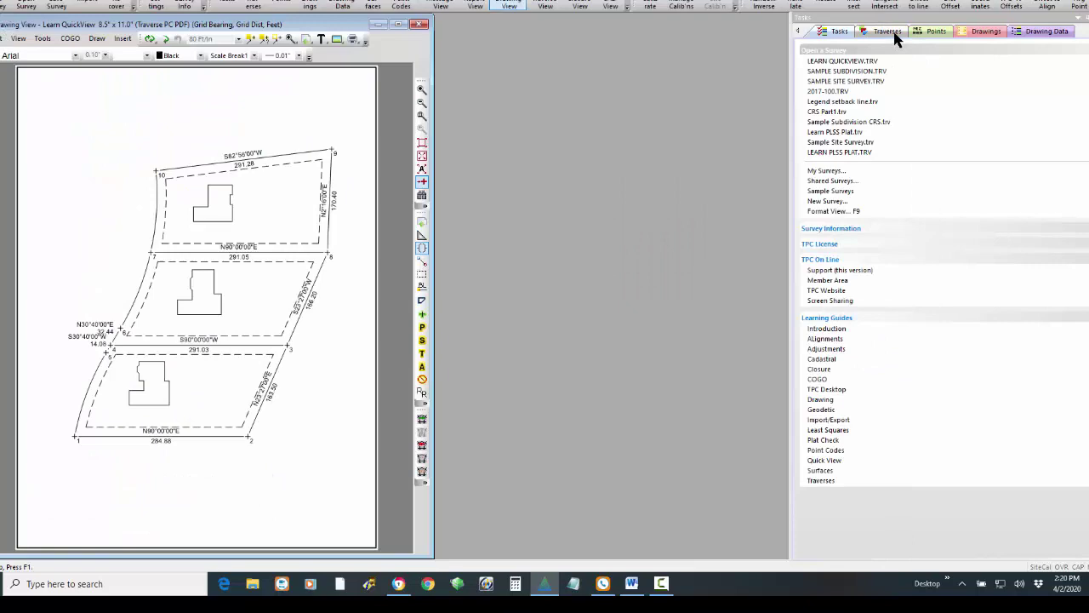
left_click(889, 32)
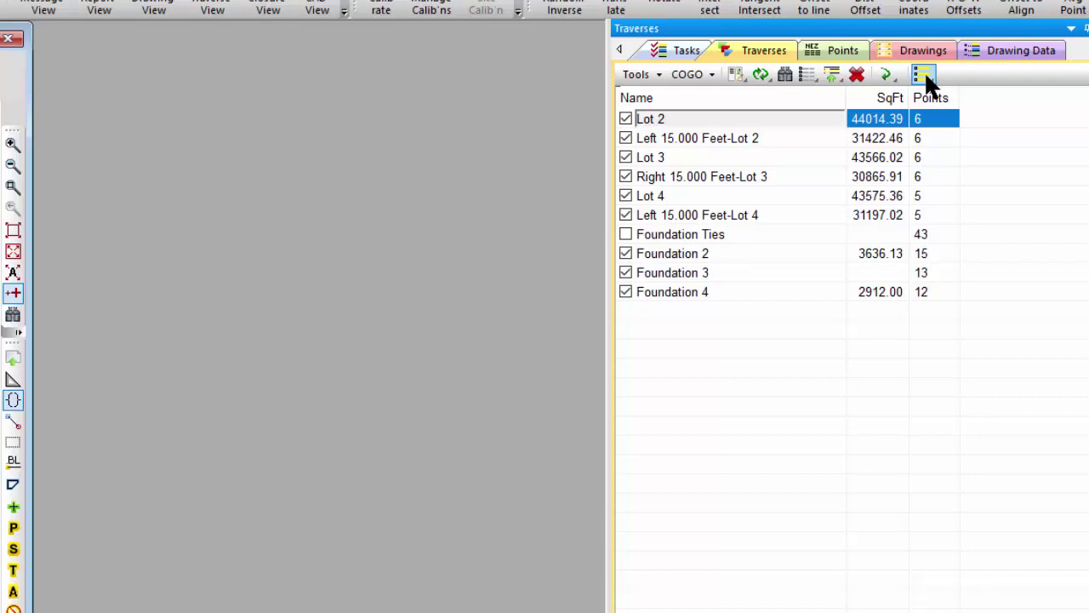
left_click(925, 73)
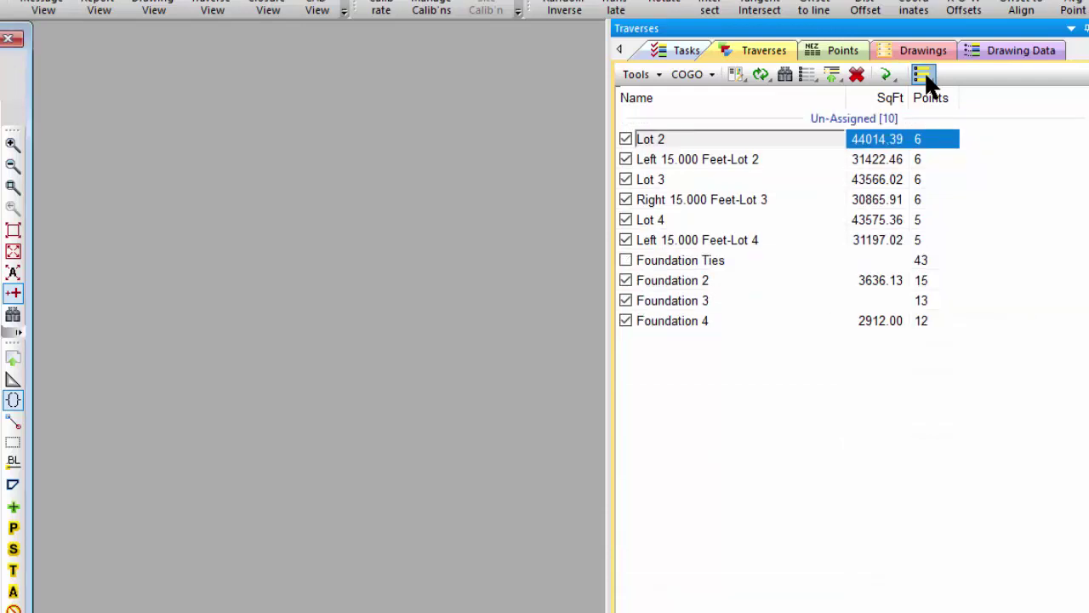
- Move the traverses Lot 2, Lot 3 and Lot 4 to the Lots group
left_click(669, 181, "ctrl")
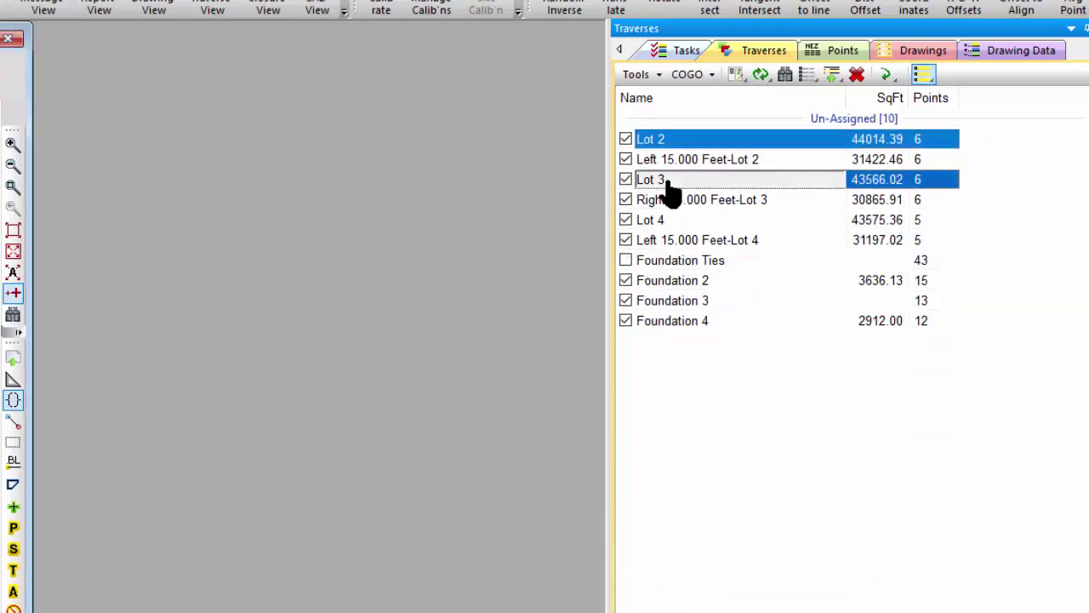
left_click(669, 220, "ctrl")
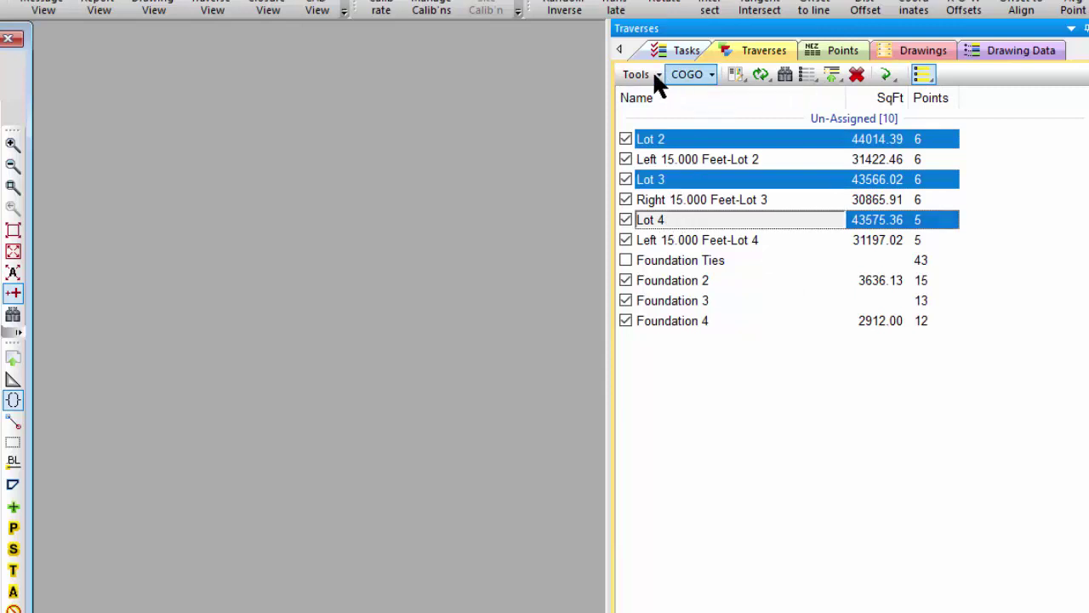
left_click(653, 74)
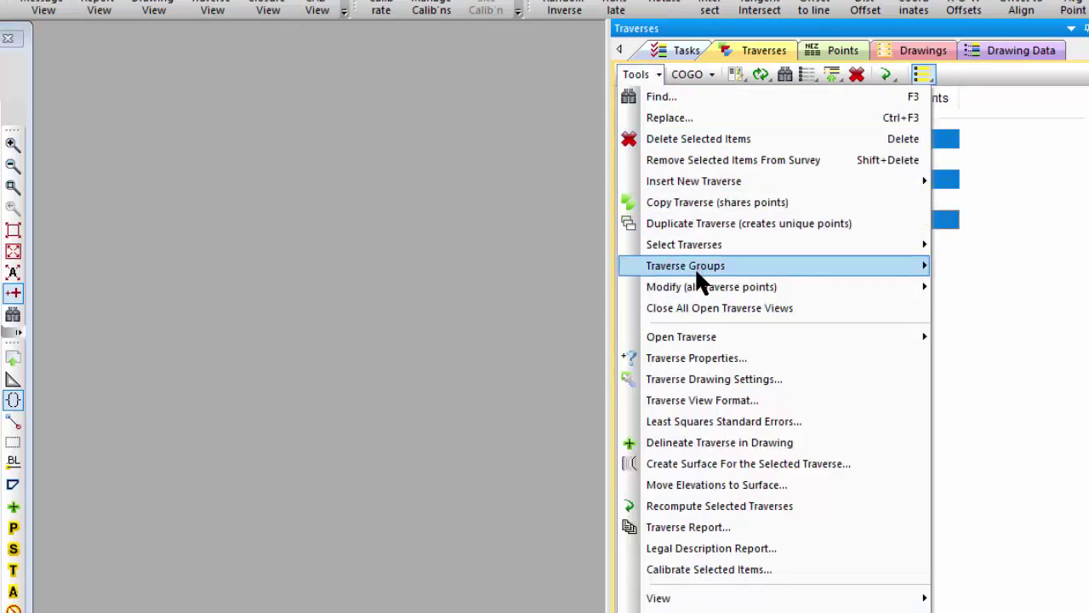
mouse_move(694, 266)
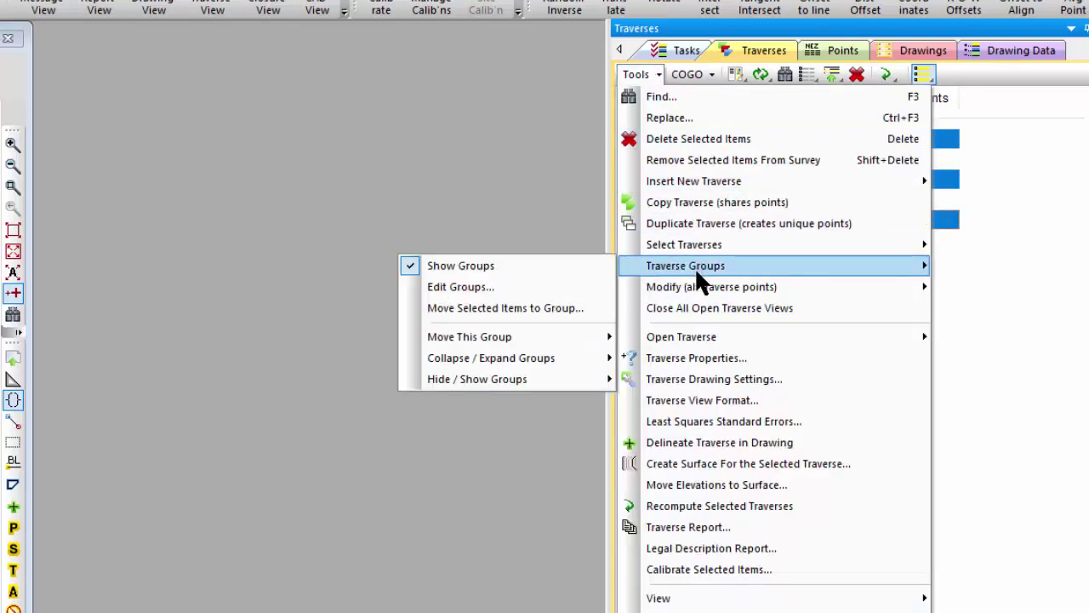
left_click(536, 307)
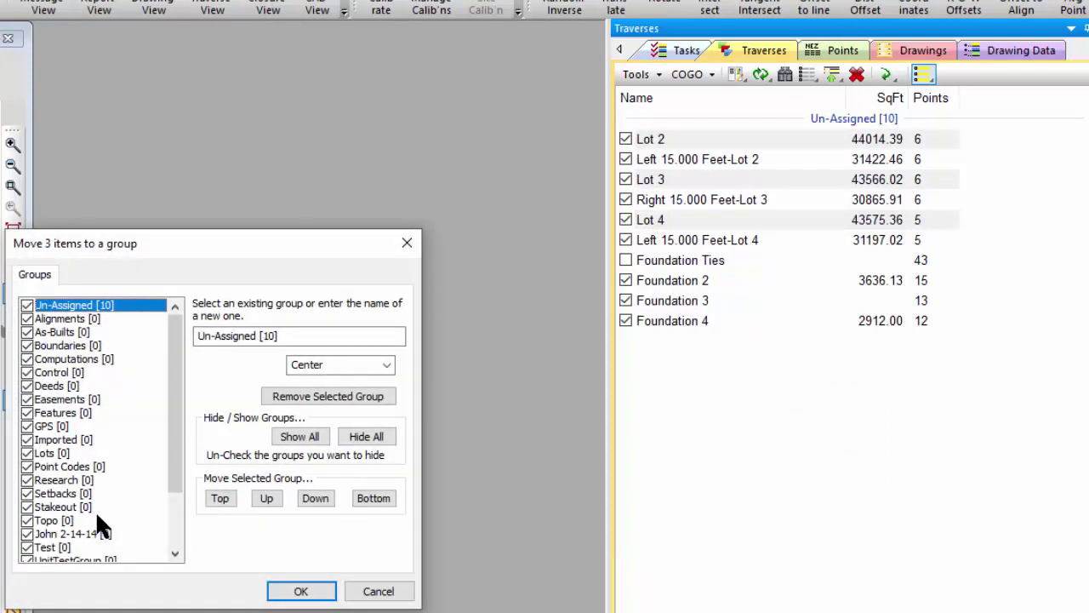
left_click(52, 451)
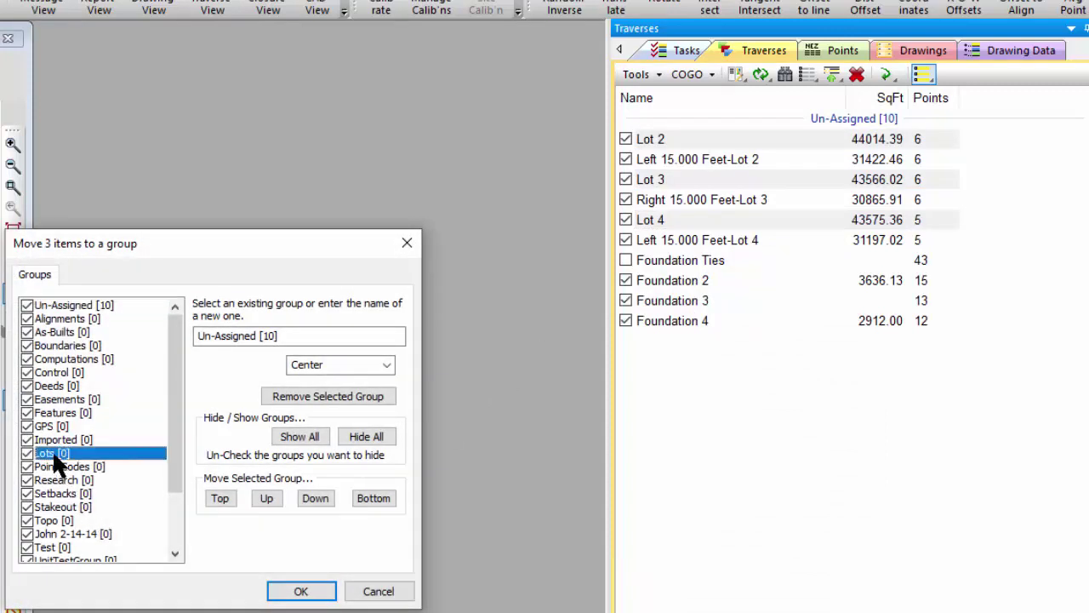
left_click(281, 590)
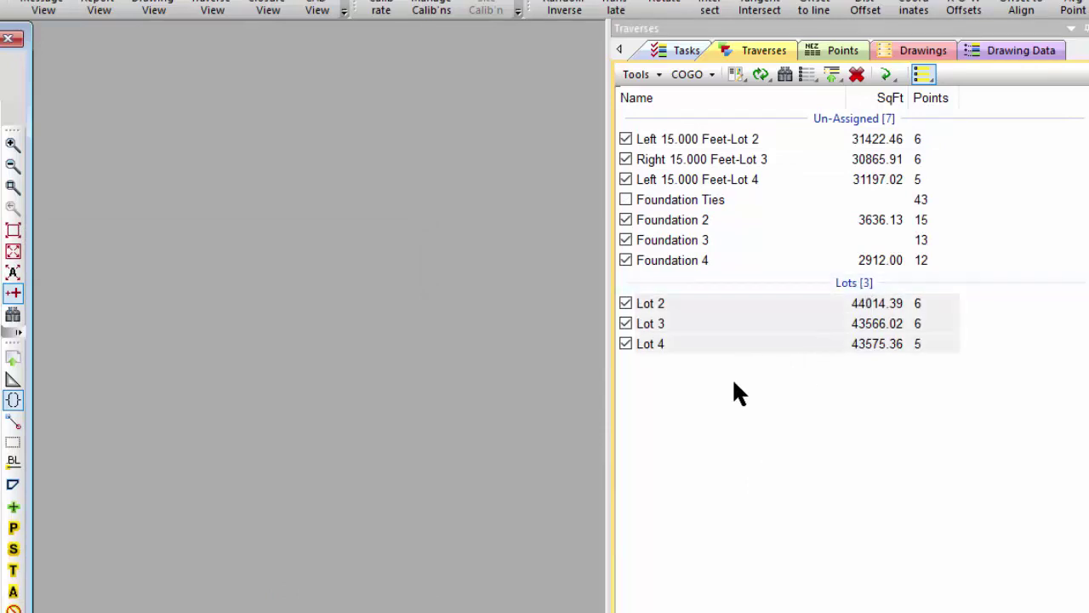
- Move the Left 15.000 Feet-Lot 2, Right 15.000 Feet-Lot 3 and Left 15.000 Feet-Lot 4 traverses to the Setbacks group
left_click(716, 143)
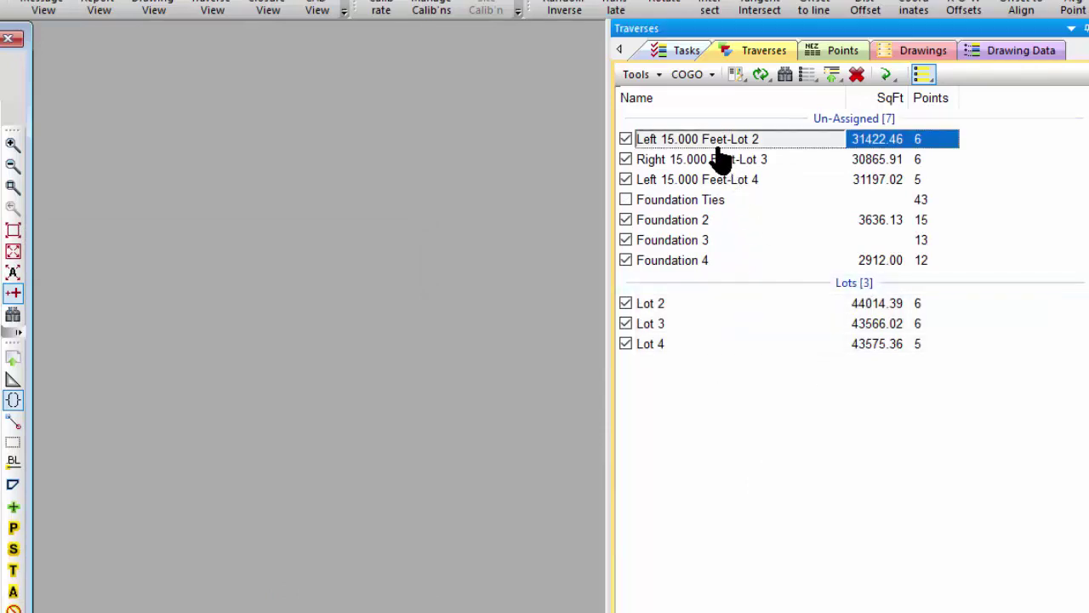
left_click(716, 181, "shift")
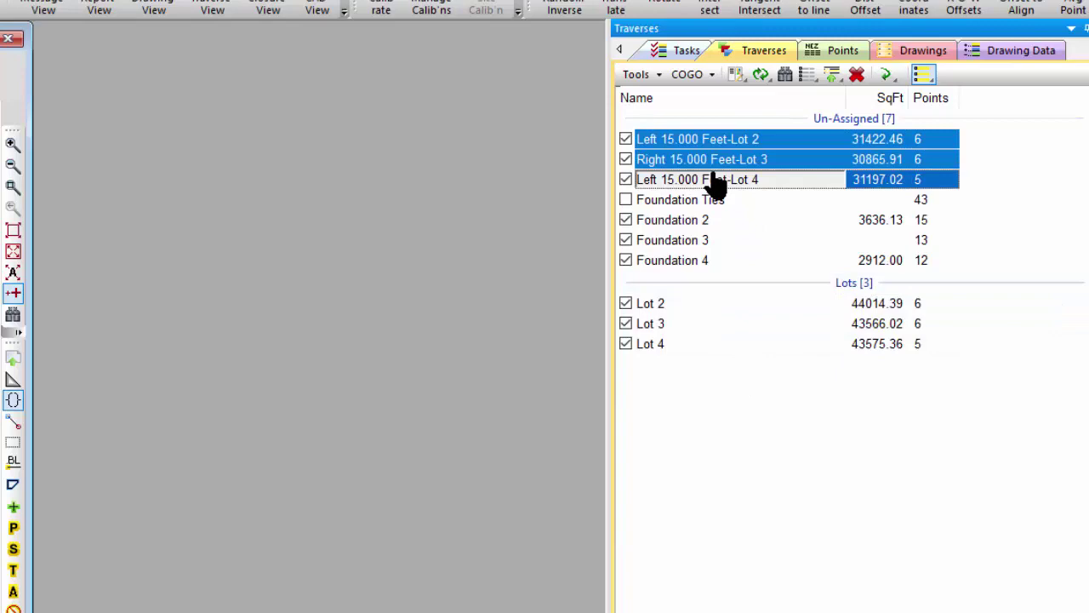
left_click(658, 73)
mouse_move(695, 266)
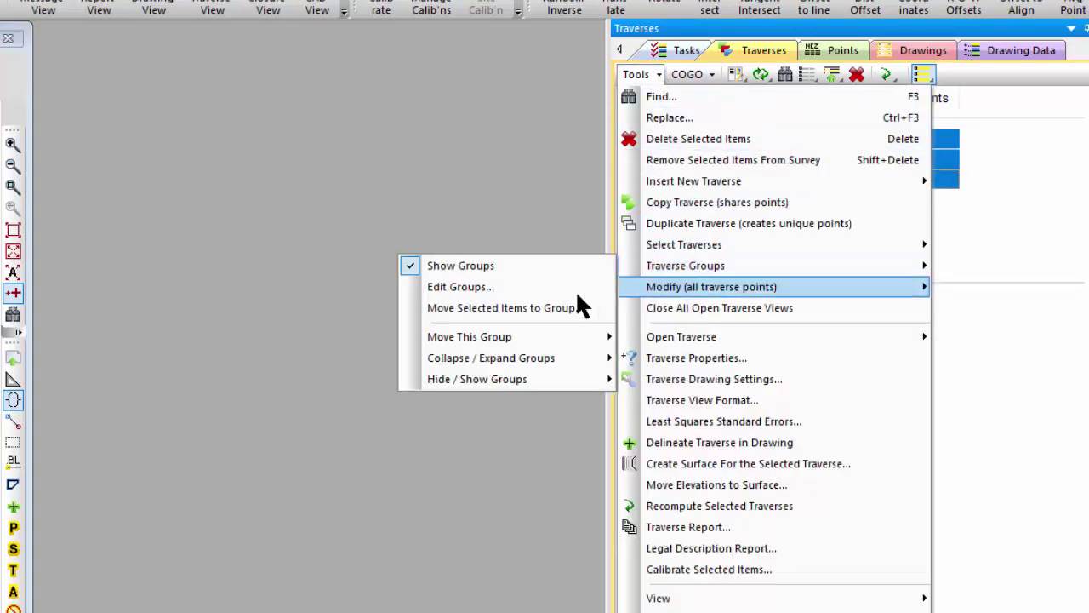
left_click(549, 309)
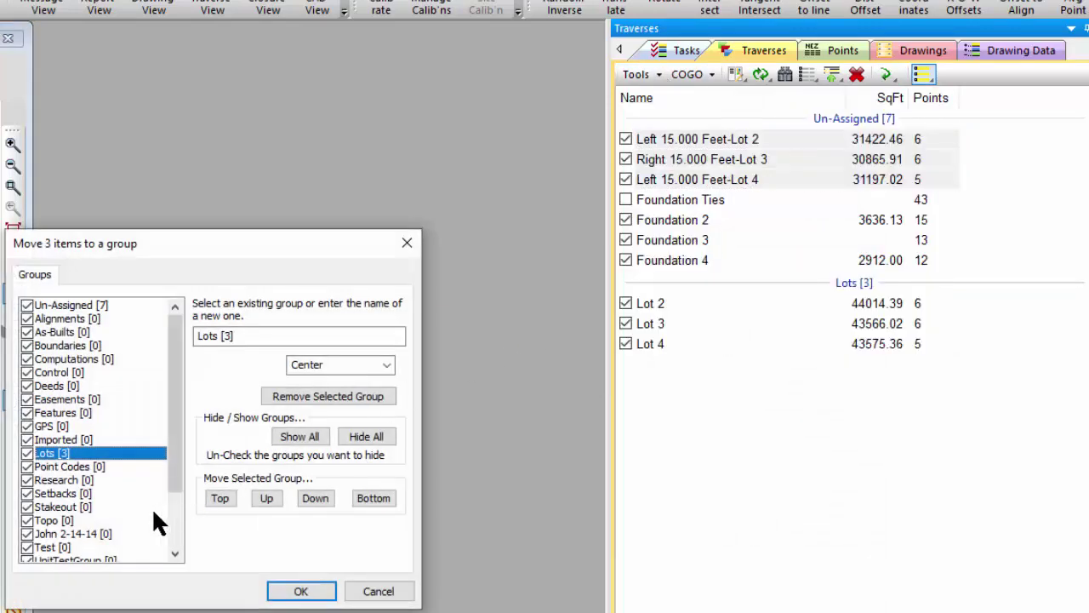
left_click(68, 495)
left_click(293, 590)
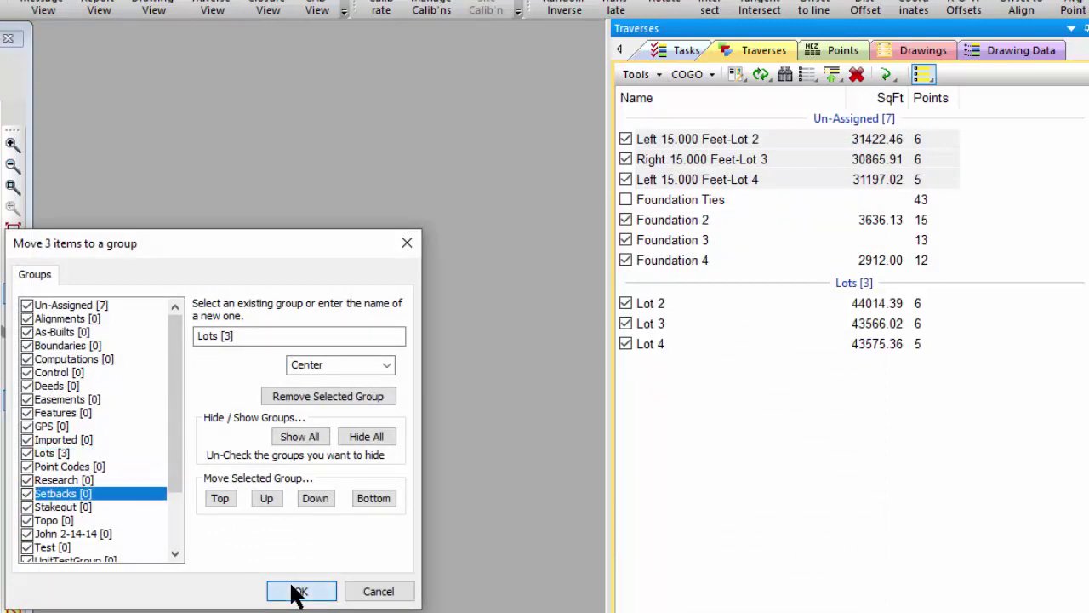
- Move the traverses Foundation 2, Foundation 3 and Foundation 4 to a new group named Foundations
left_click(673, 160)
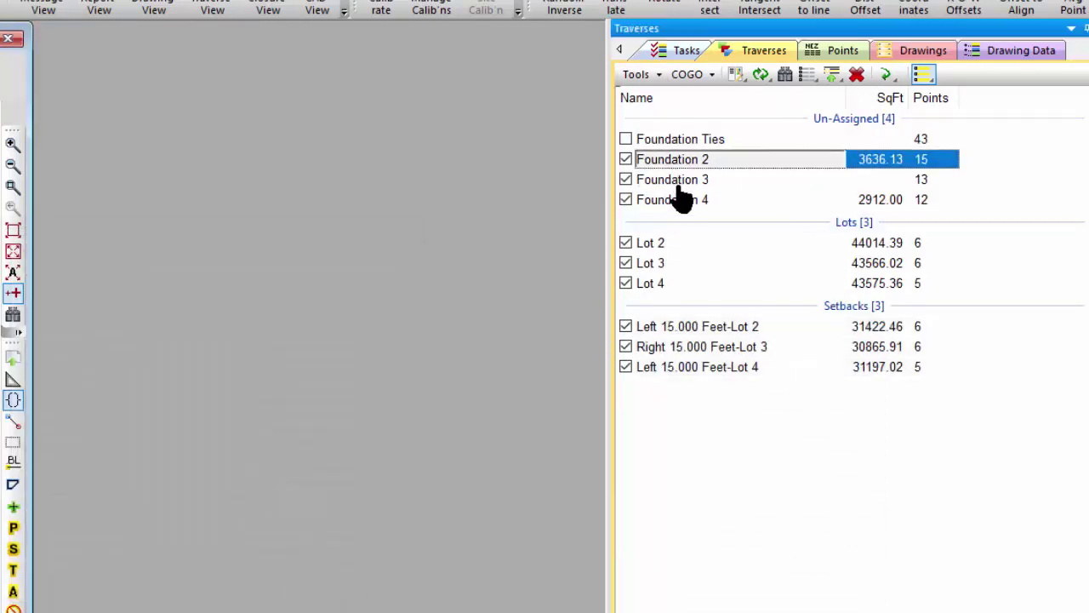
left_click(681, 201, "shift")
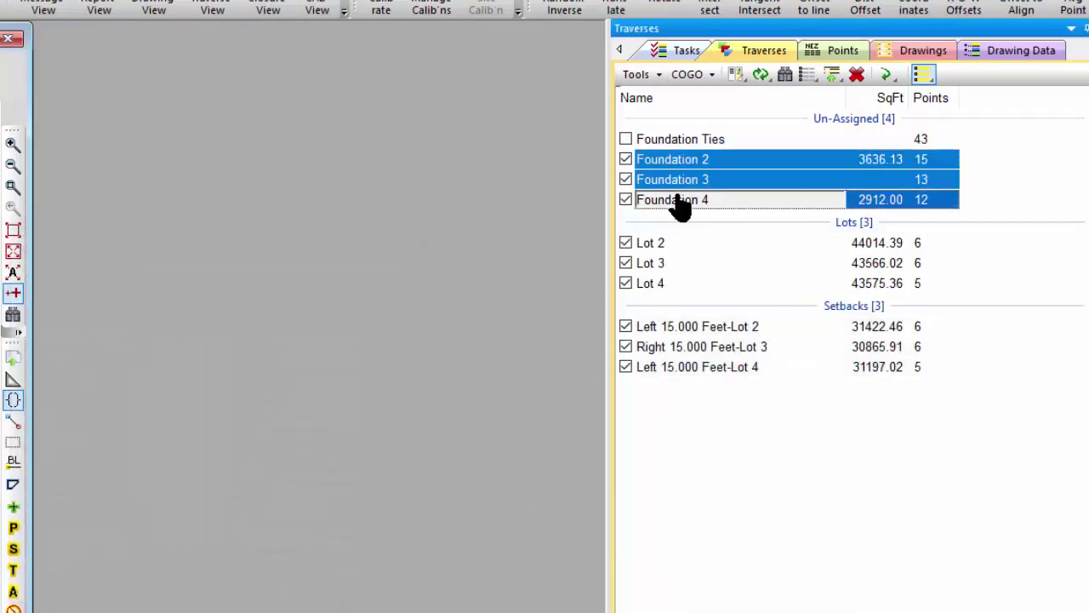
left_click(651, 74)
mouse_move(686, 264)
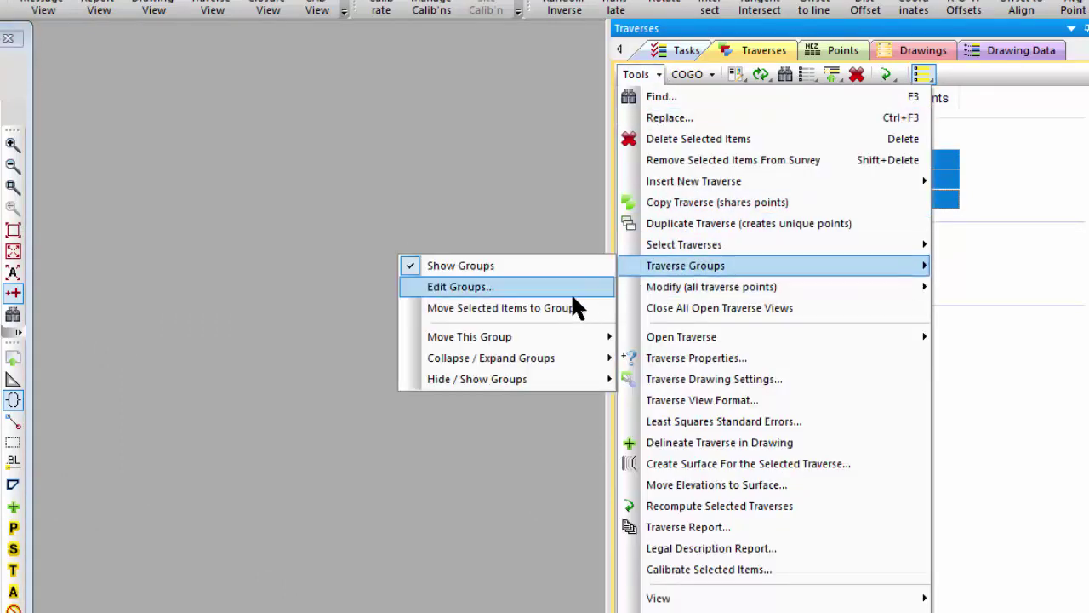
left_click(536, 308)
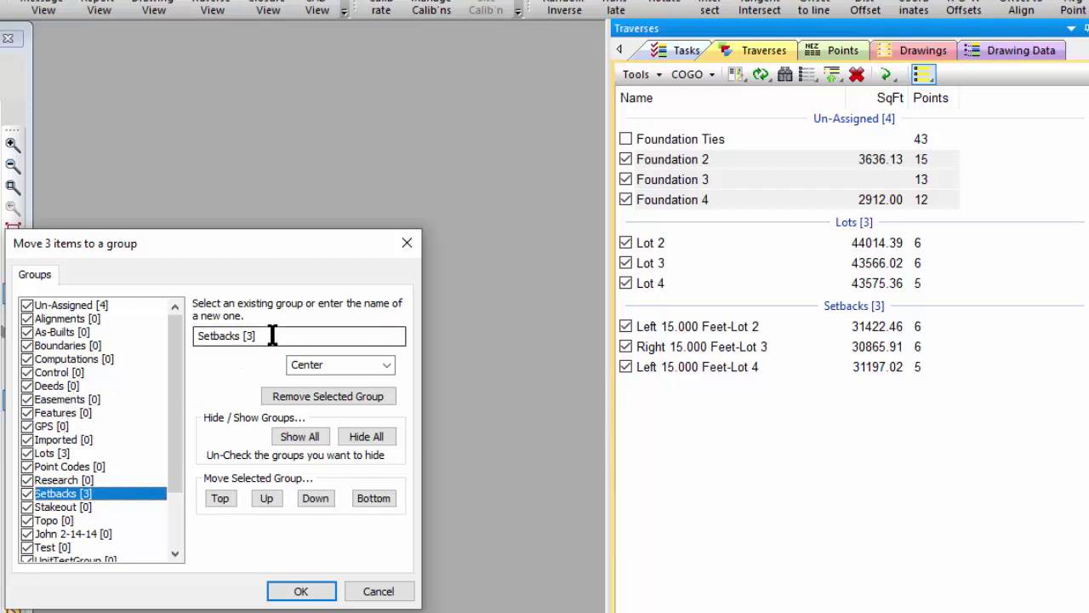
left_click_drag(272, 335, 187, 336)
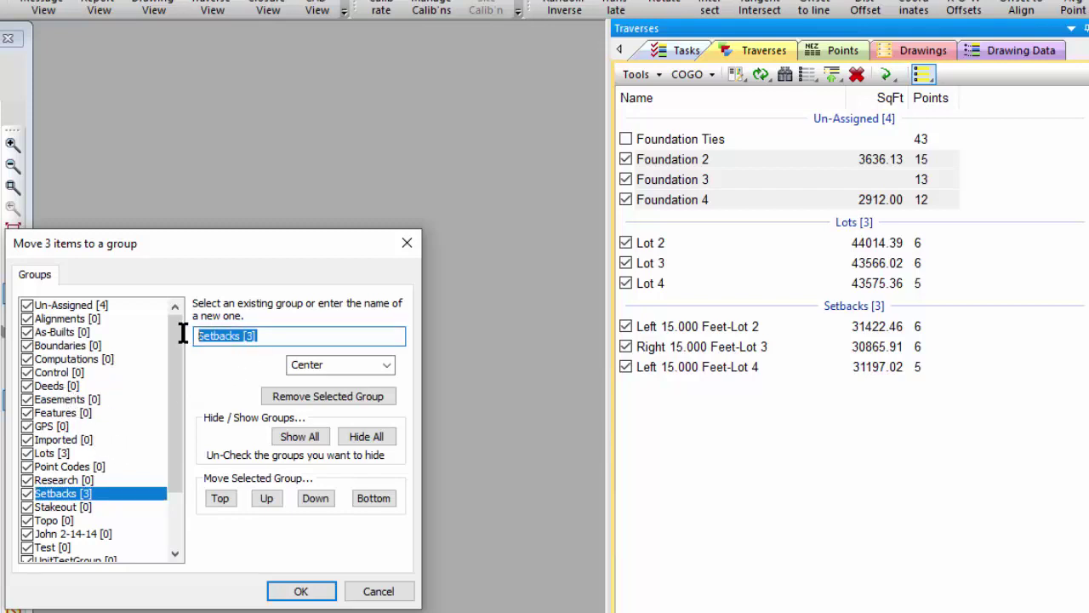
type("Foundations")
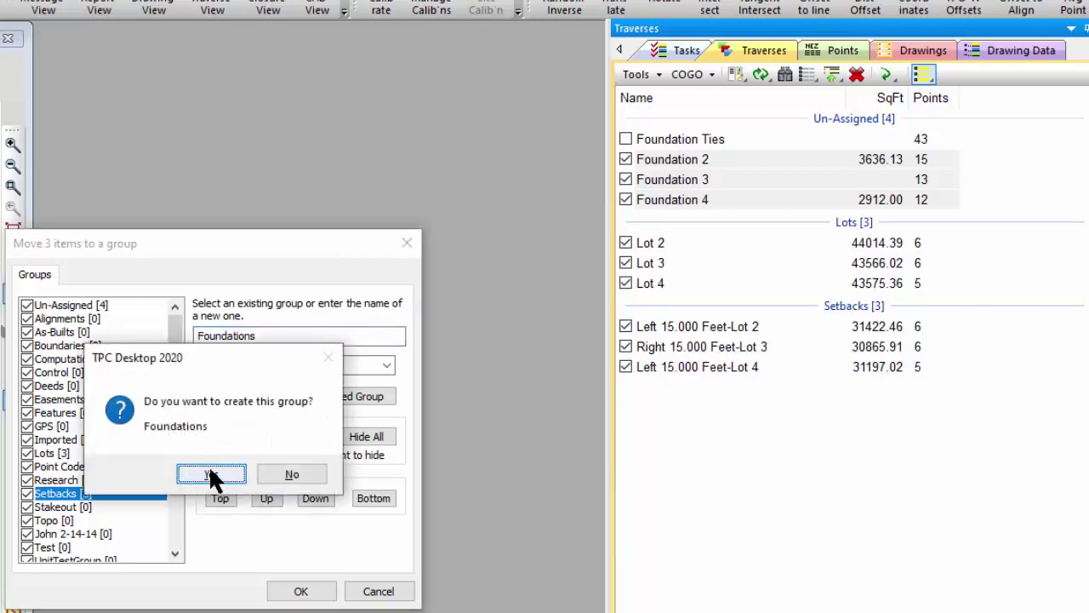
left_click(209, 470)
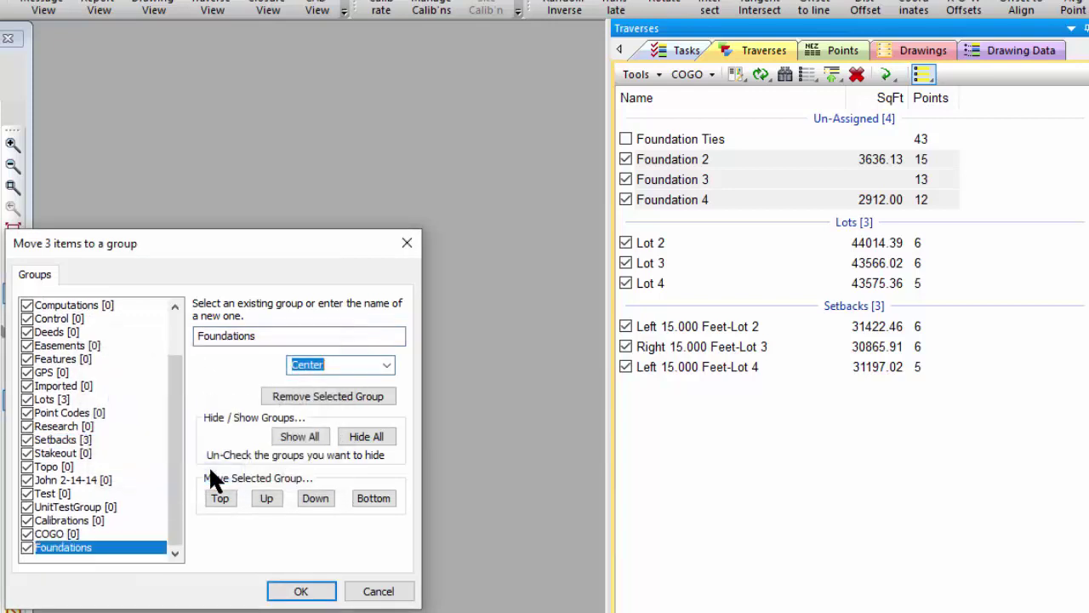
left_click(303, 590)
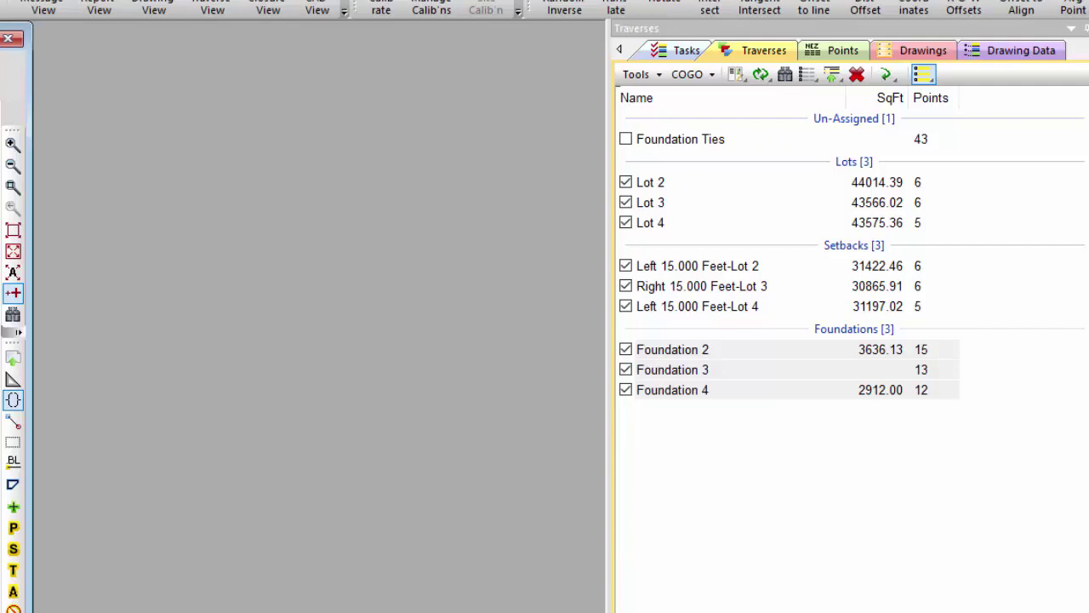
- Hide the three traverses of the Setbacks group in the drawing
left_click(863, 243)
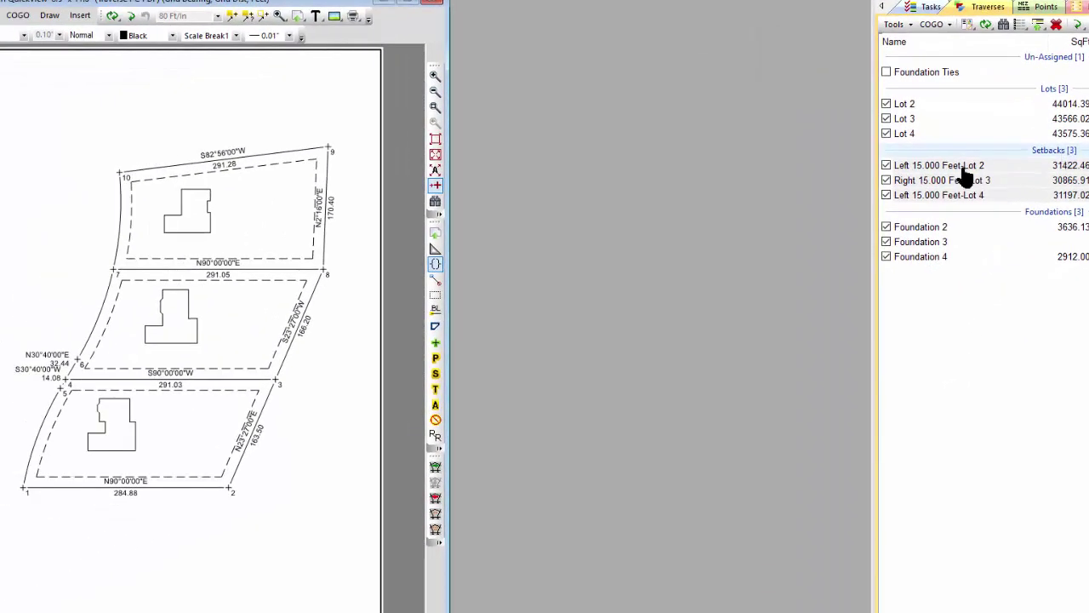
left_click(886, 165)
left_click(886, 179)
left_click(886, 194)
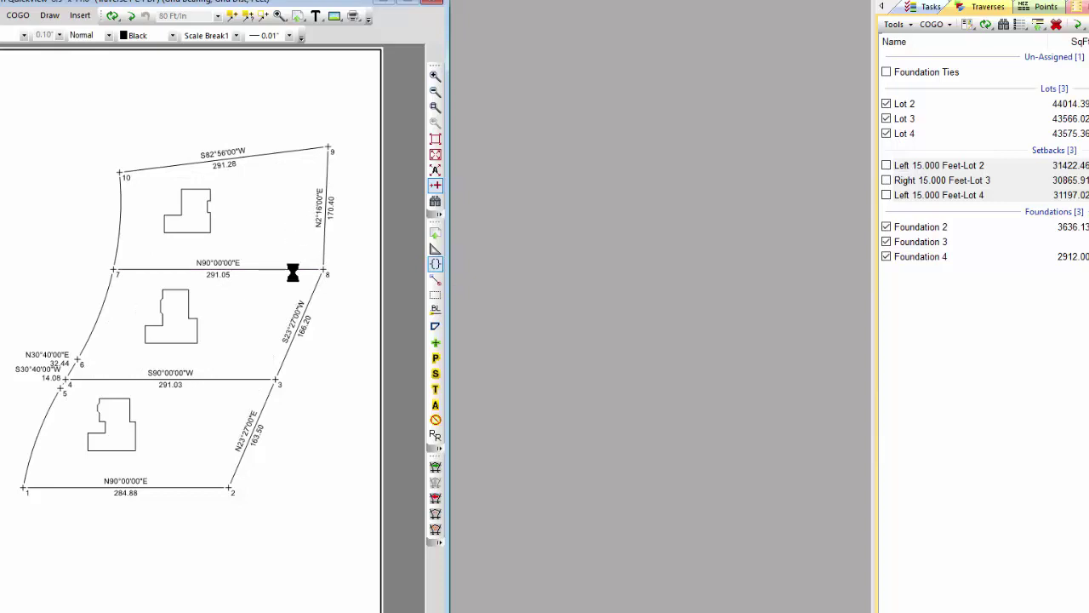
- Show the three Setbacks traverses in the drawing again and hide them once more
left_click(885, 194)
left_click(885, 180)
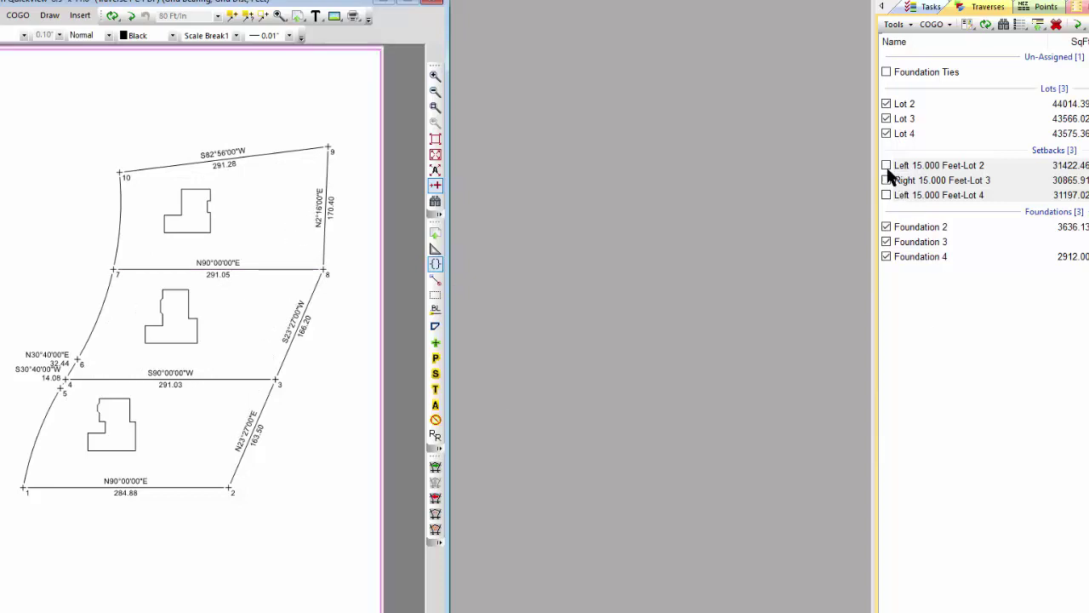
left_click(886, 165)
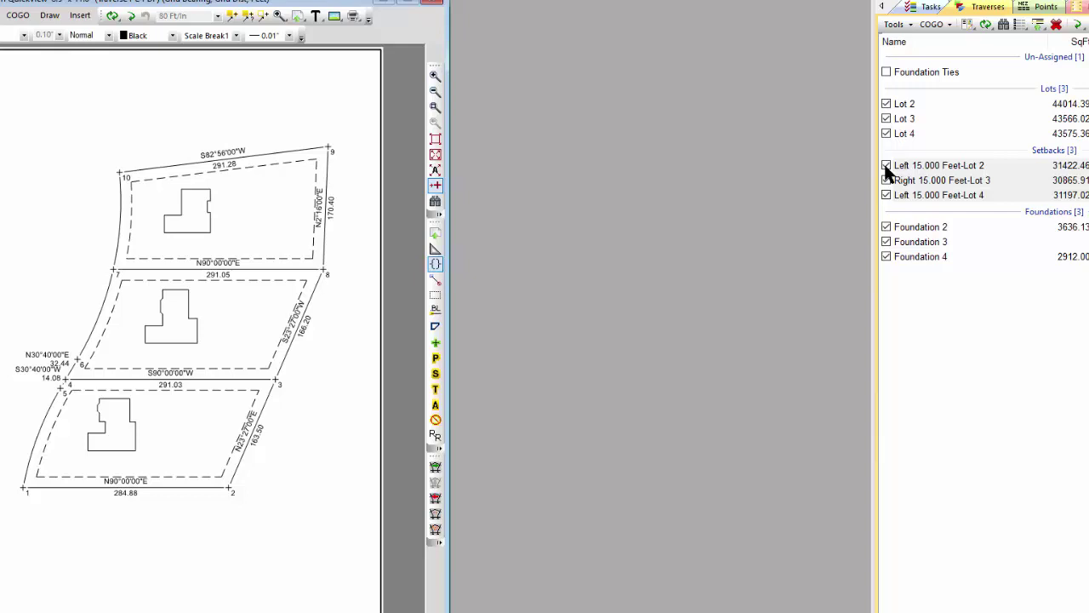
left_click(886, 167)
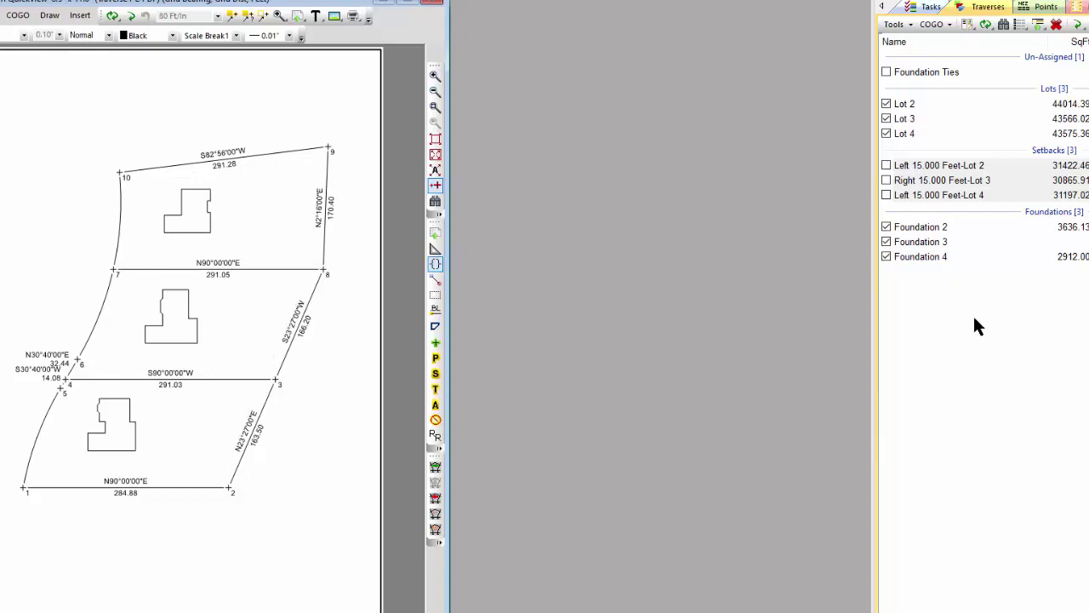
- Give all traverses in the Foundations group a Solid fill in silver through their traverse drawing settings
left_click(1056, 213)
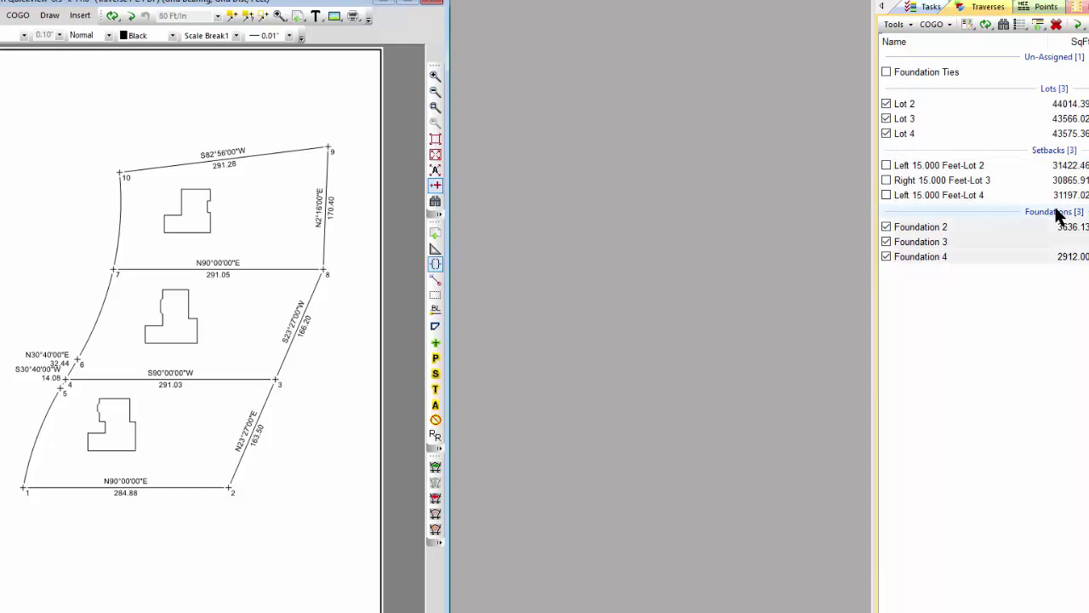
right_click(974, 231)
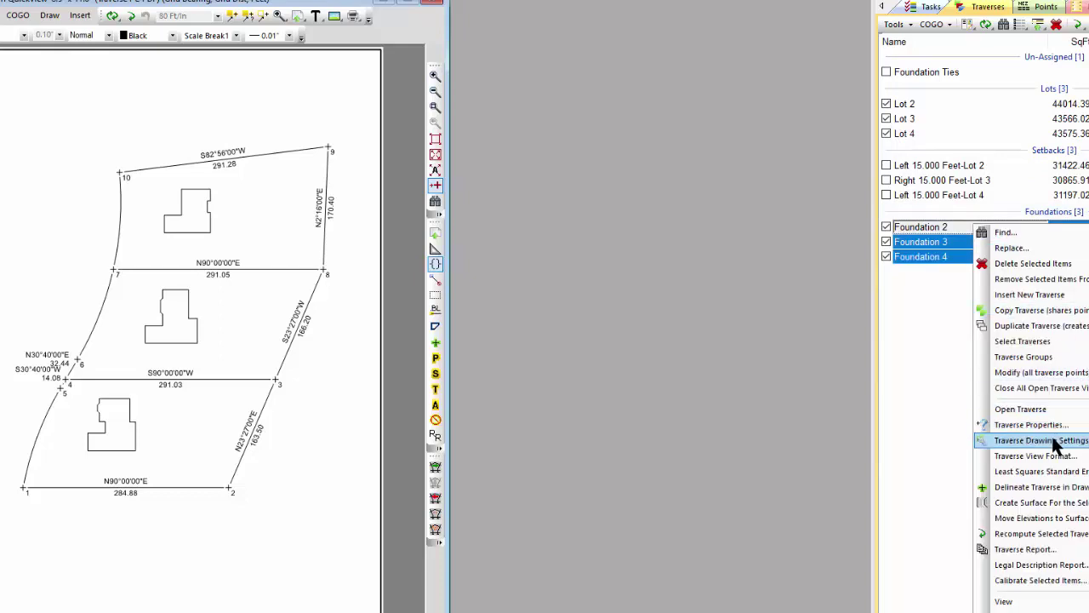
left_click(1055, 440)
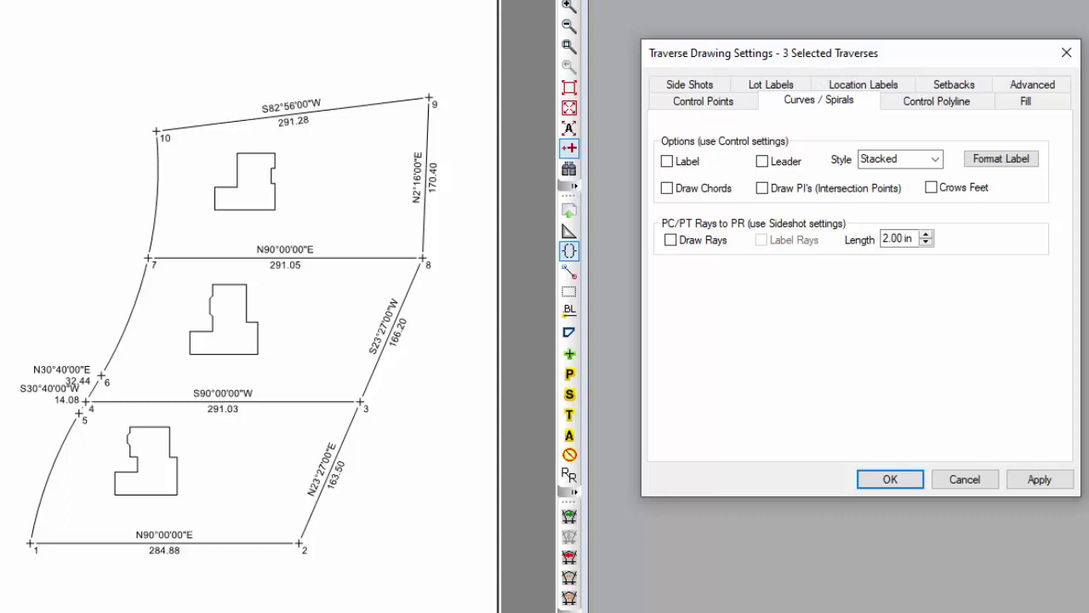
left_click(1022, 98)
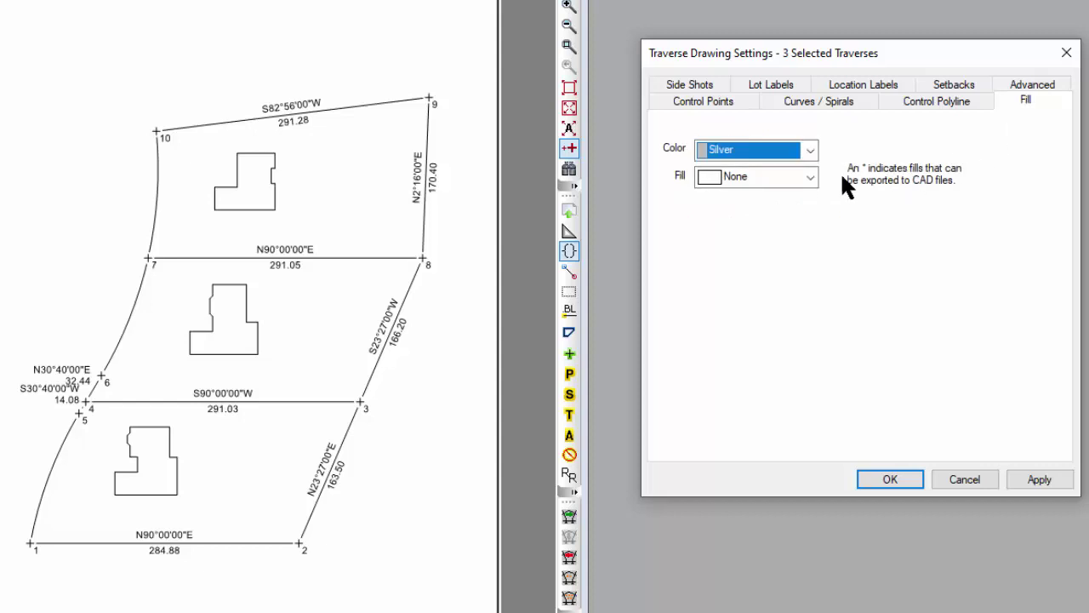
left_click(807, 176)
left_click(739, 211)
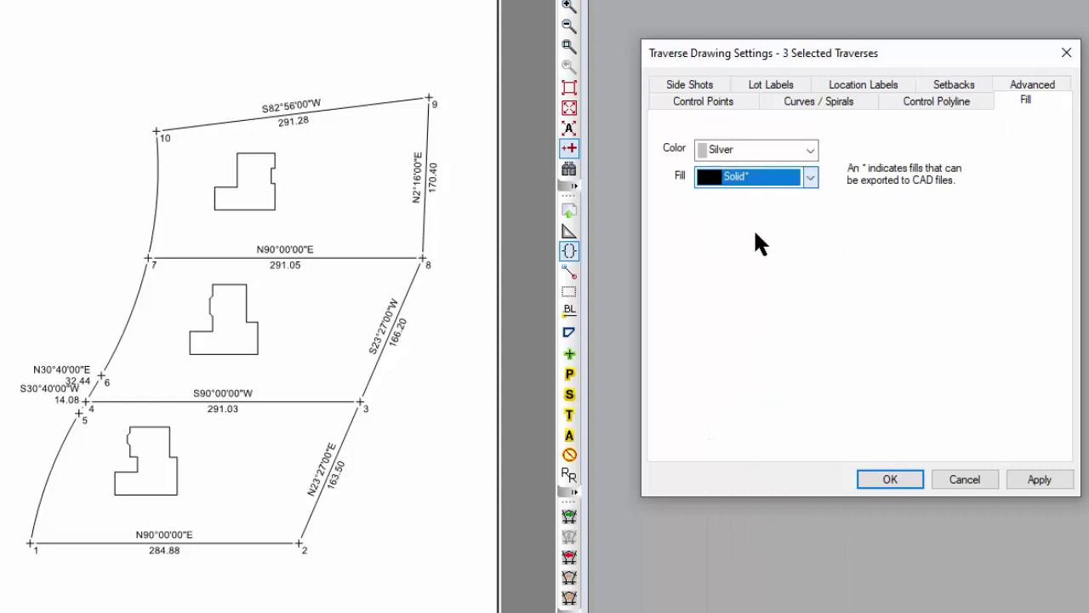
left_click(1039, 479)
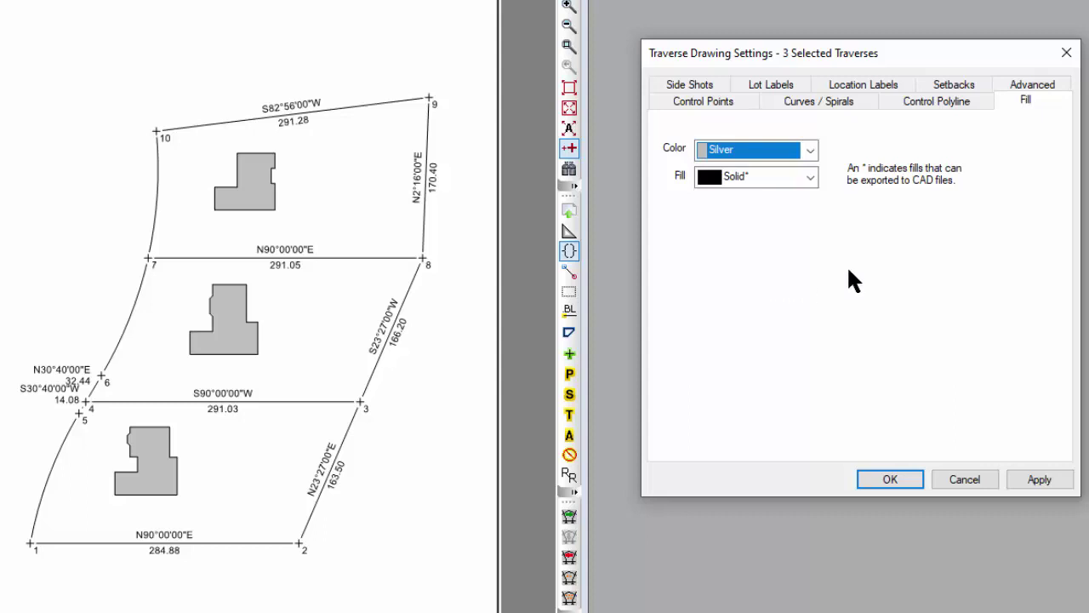
left_click(958, 87)
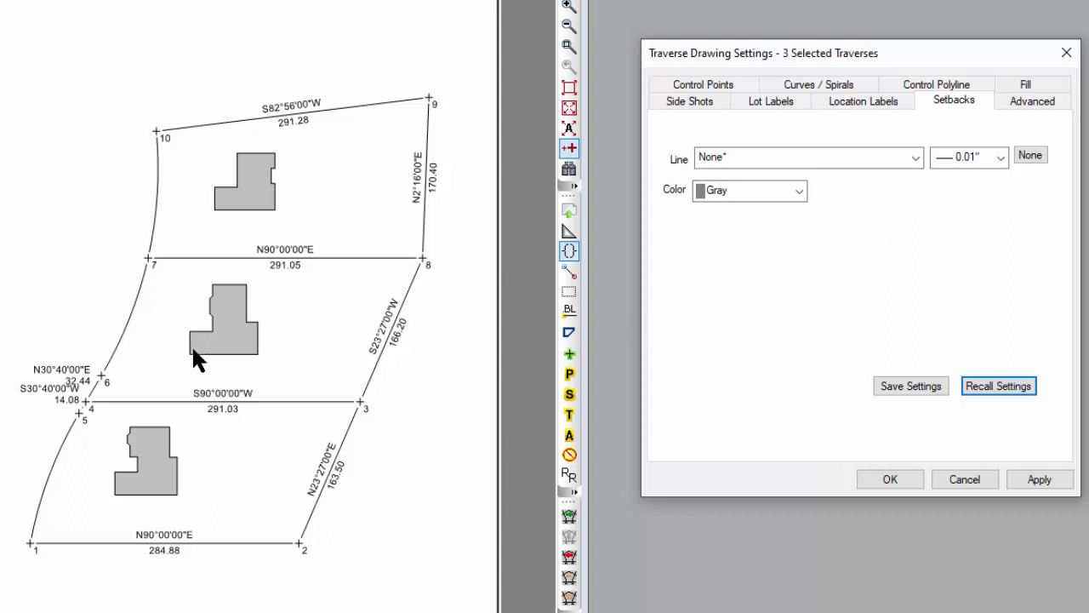
left_click(891, 477)
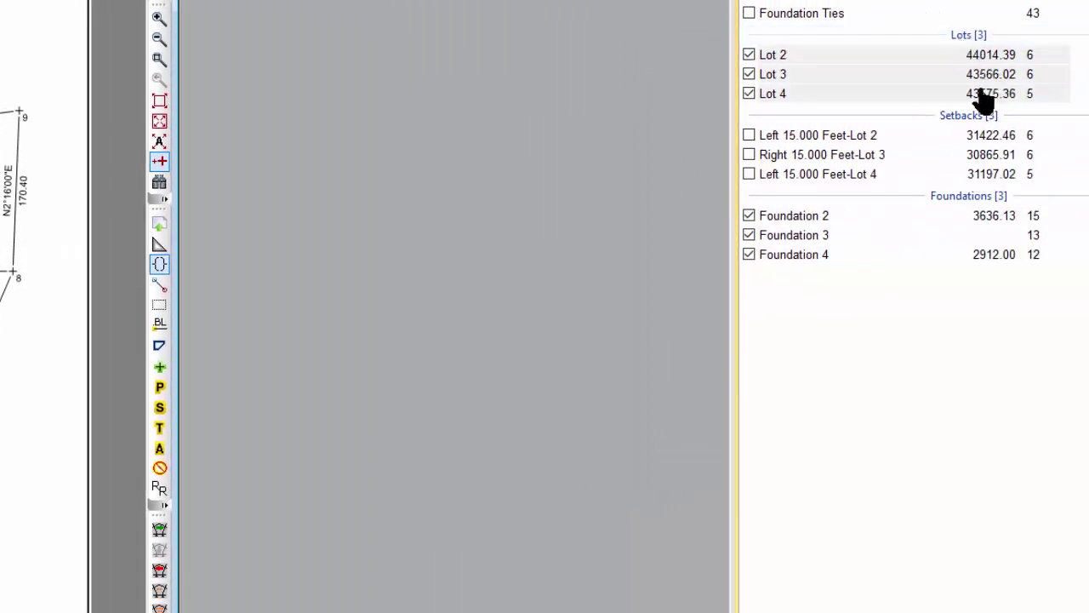
- Set the setback line of all traverses in the Lots group to Dashed with a 0.00" line width in their drawing settings
right_click(817, 54)
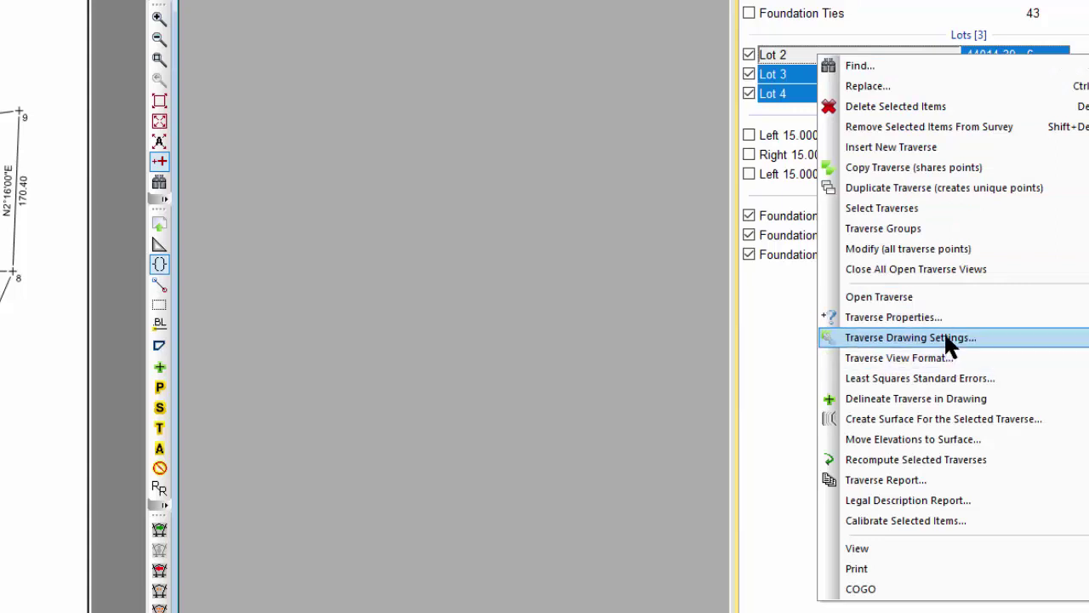
left_click(943, 334)
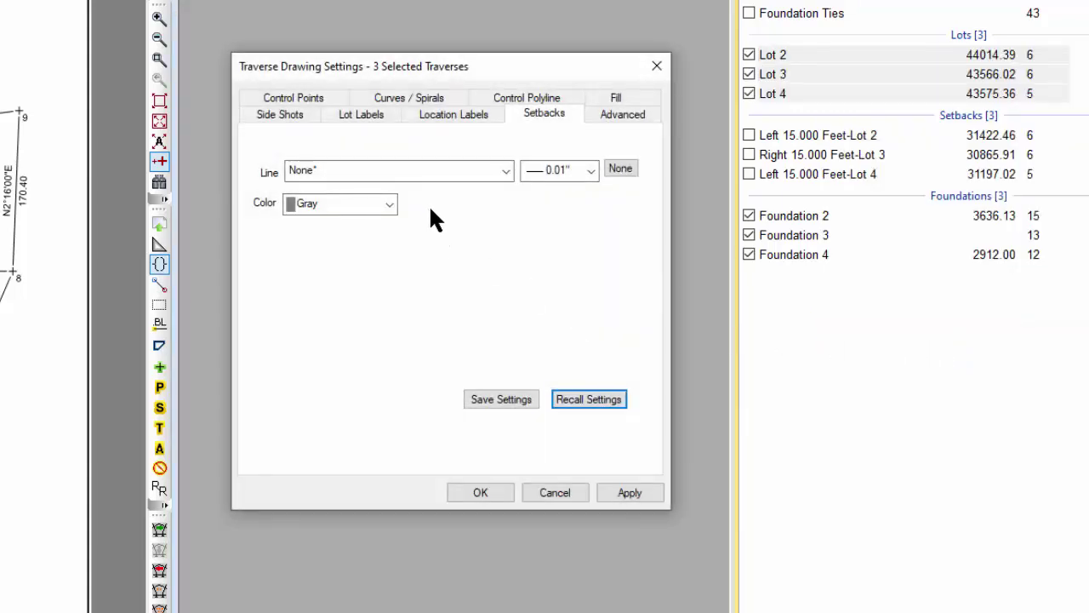
left_click(505, 170)
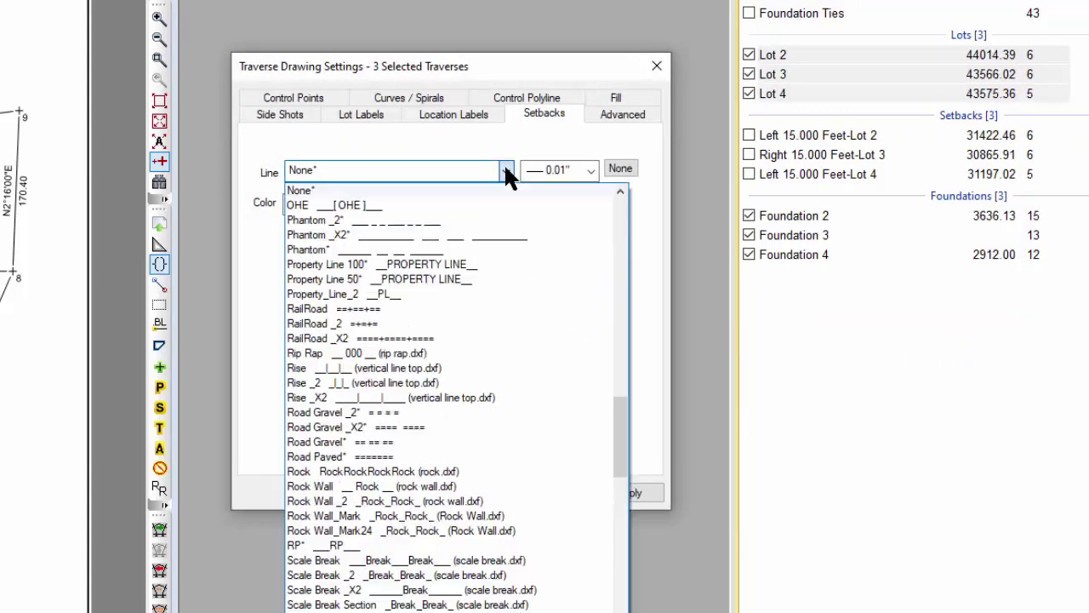
left_click_drag(617, 417, 611, 272)
left_click(394, 294)
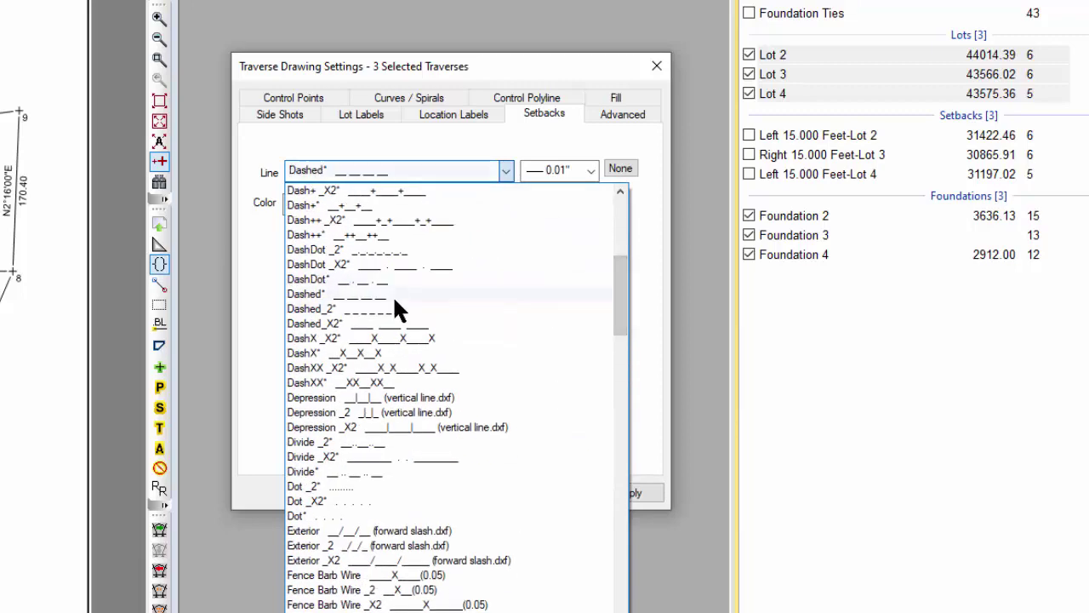
left_click(588, 166)
left_click(560, 190)
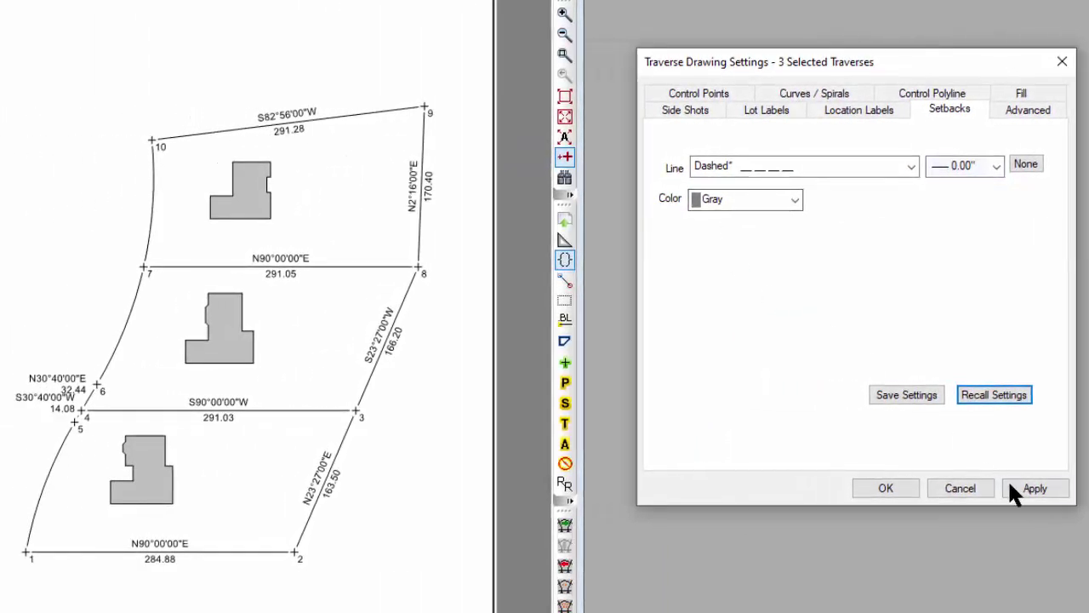
left_click(1011, 485)
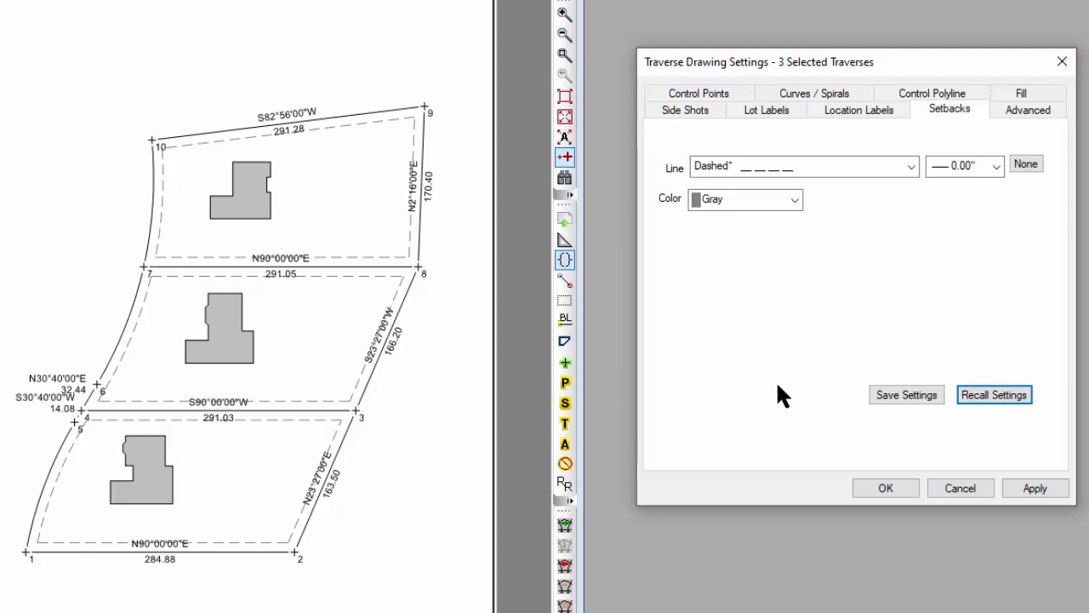
left_click(881, 485)
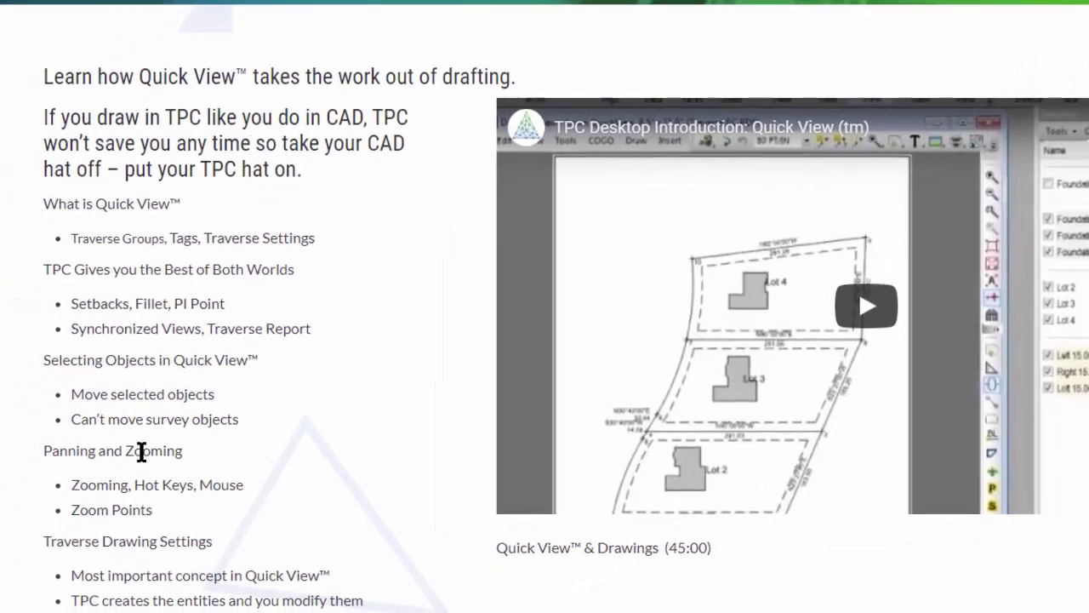
- Switch to the learning guide web page and read further down its Quick View topic outline
scroll(47, 417, "down", 2)
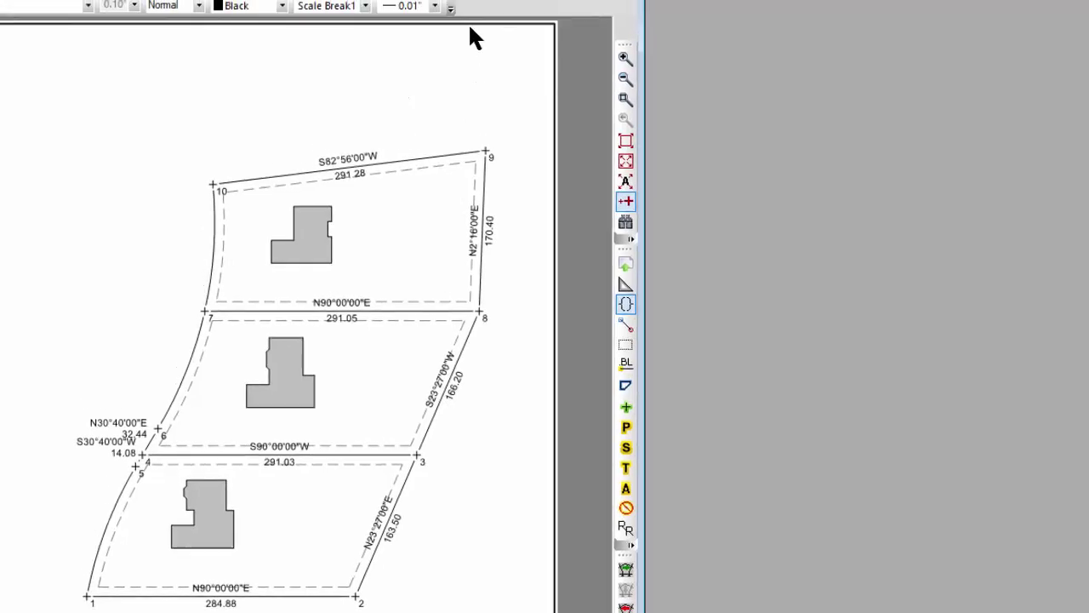
- Switch back to TPC Desktop and draw two connected lines forming a sharp corner in the blank area beside the uppermost lot
left_click(477, 19)
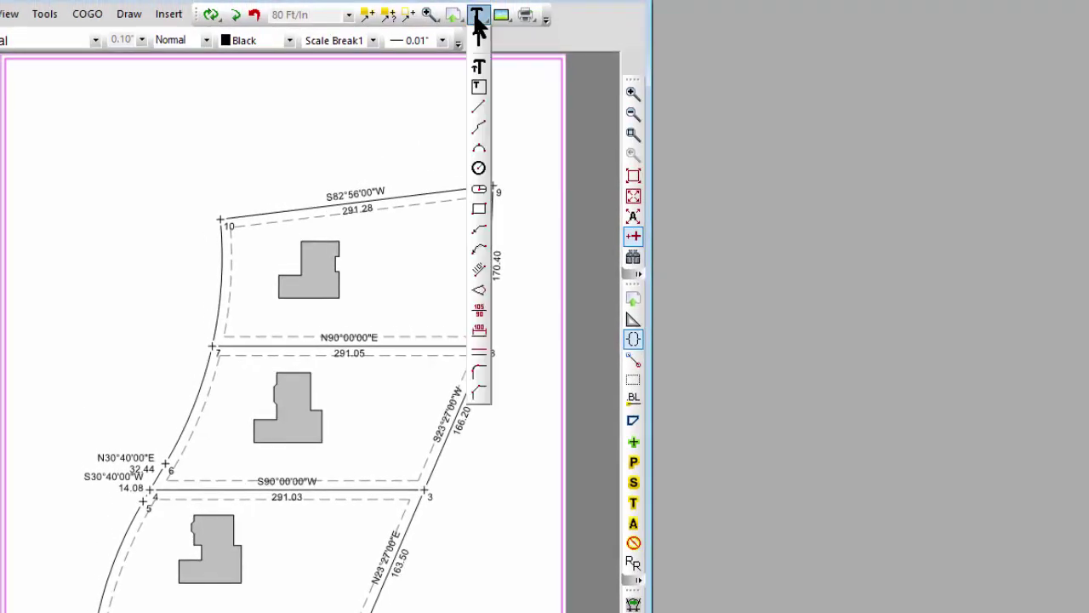
left_click(479, 107)
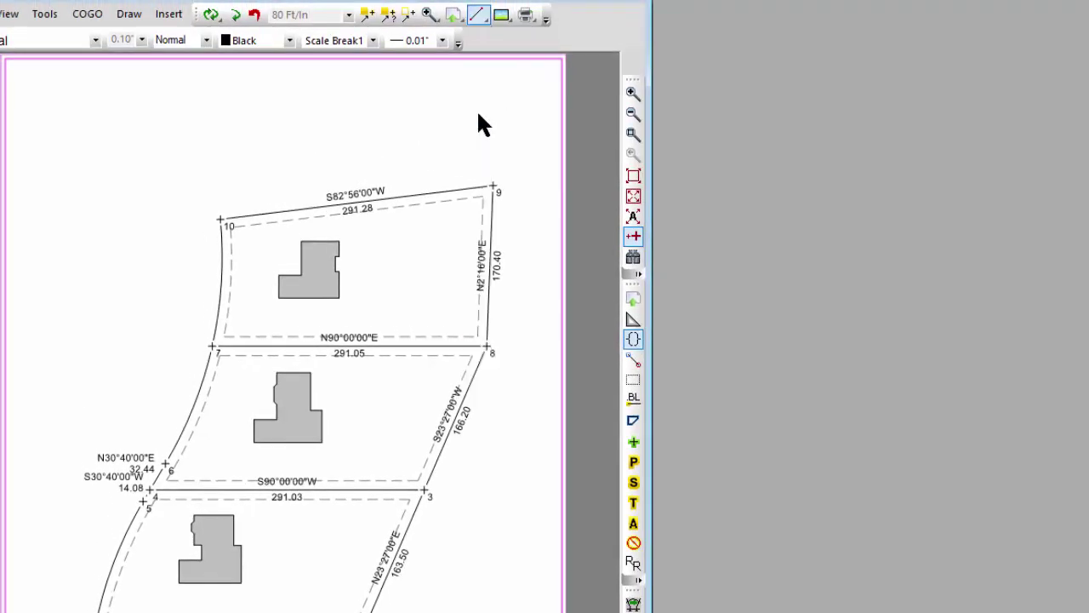
left_click(81, 274)
left_click(58, 130)
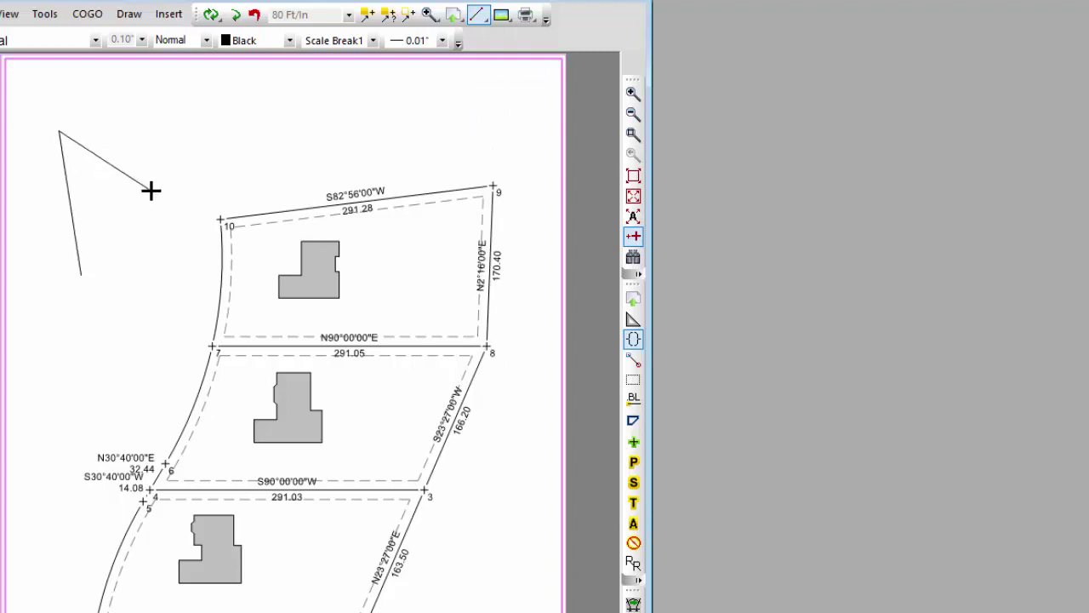
double_click(150, 191)
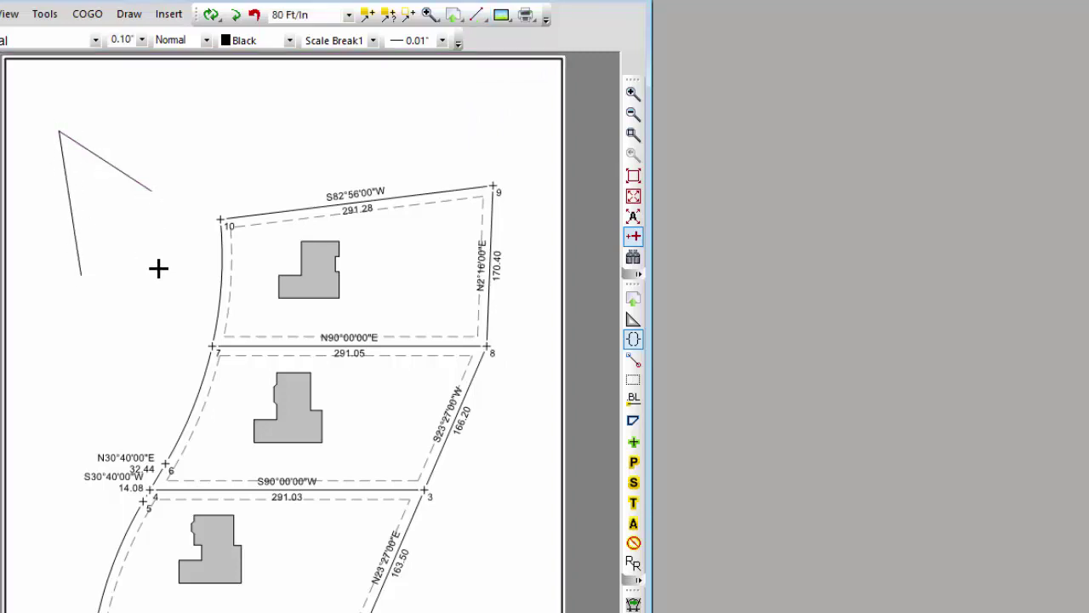
- Fillet the sharp corner between the two freehand lines beside the uppermost lot
left_click(130, 19)
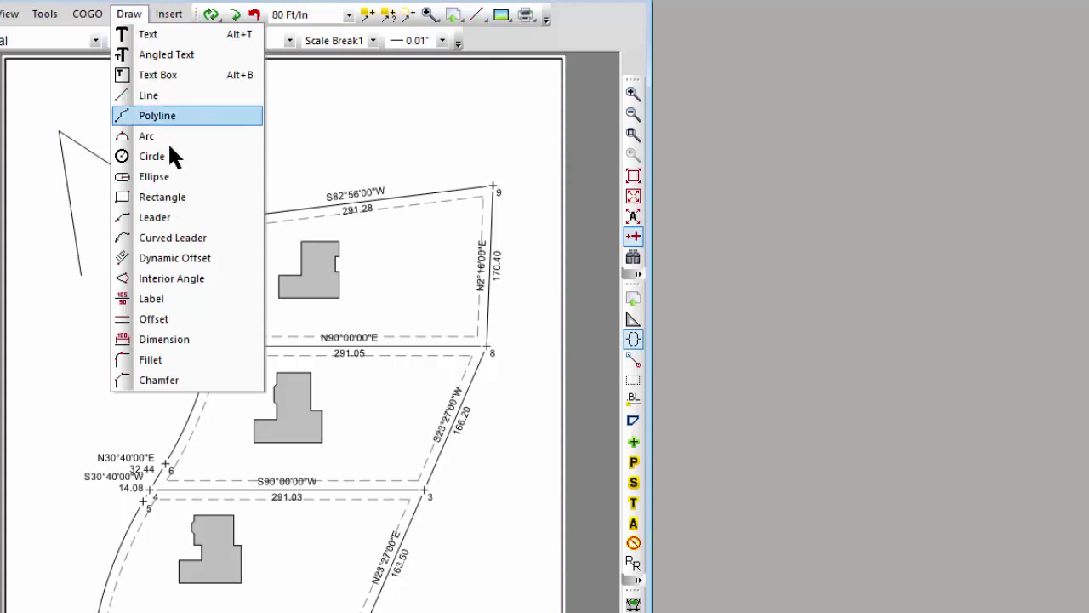
left_click(158, 358)
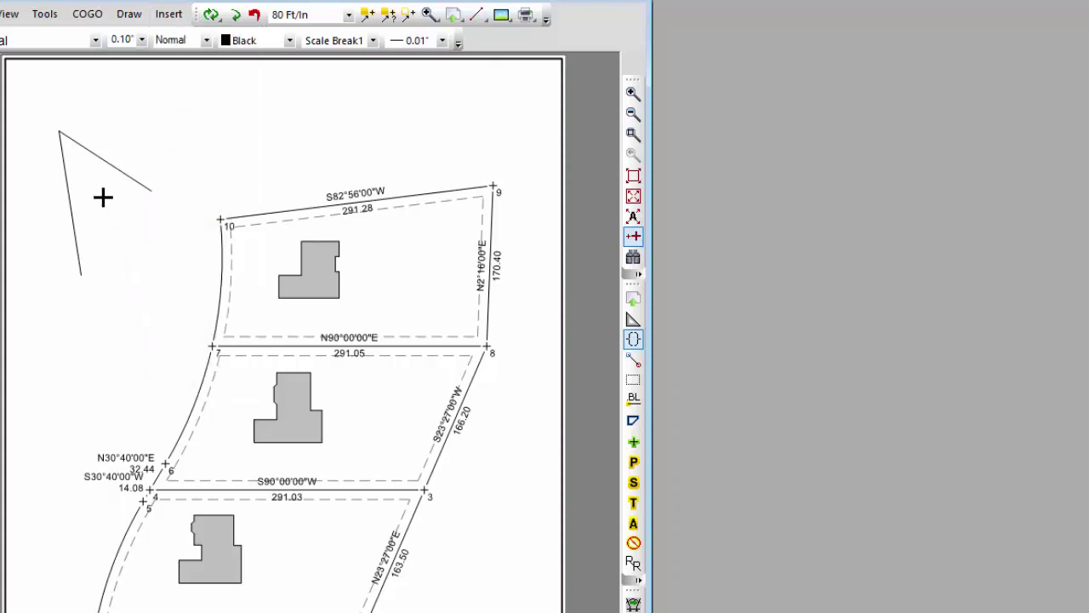
left_click(69, 195)
left_click(89, 153)
left_click(83, 160)
- Open the Lot 4 traverse for editing from its point 9 label, and align each point's data on a single row
left_click(632, 138)
left_click(392, 165)
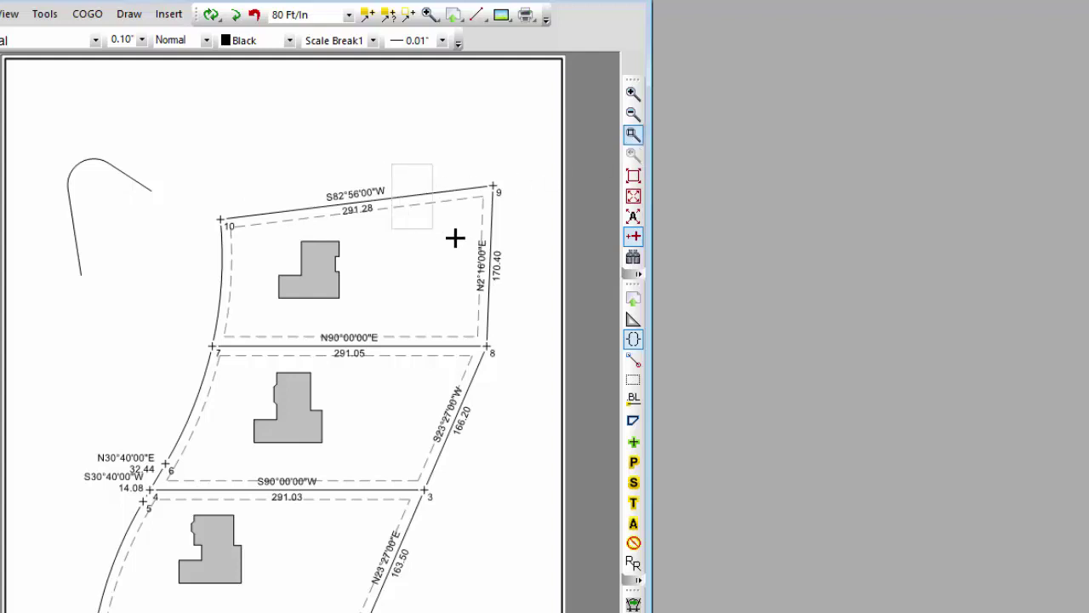
left_click(535, 277)
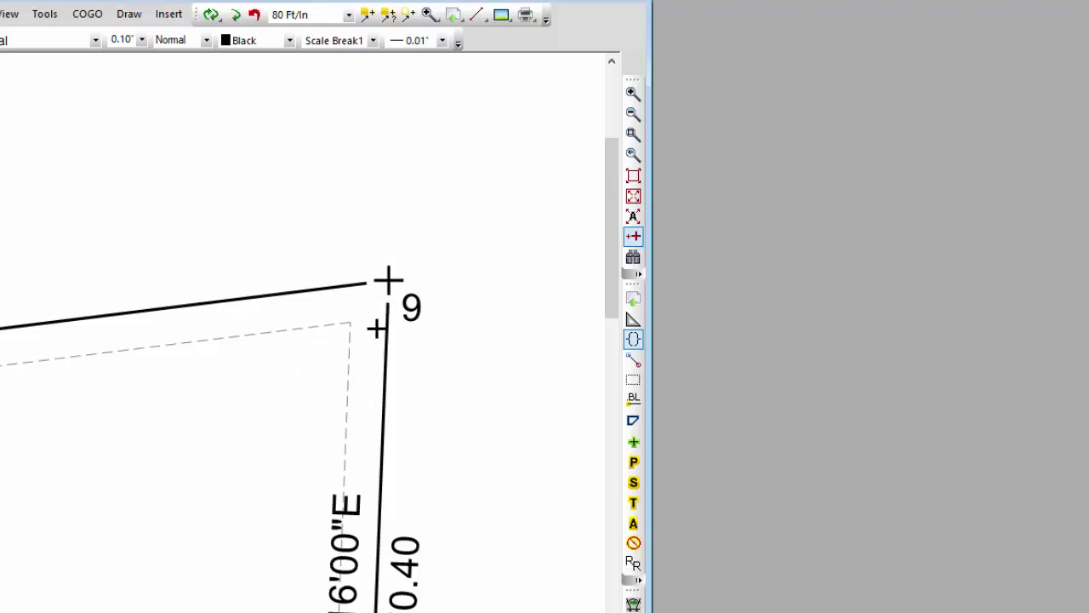
left_click(380, 494)
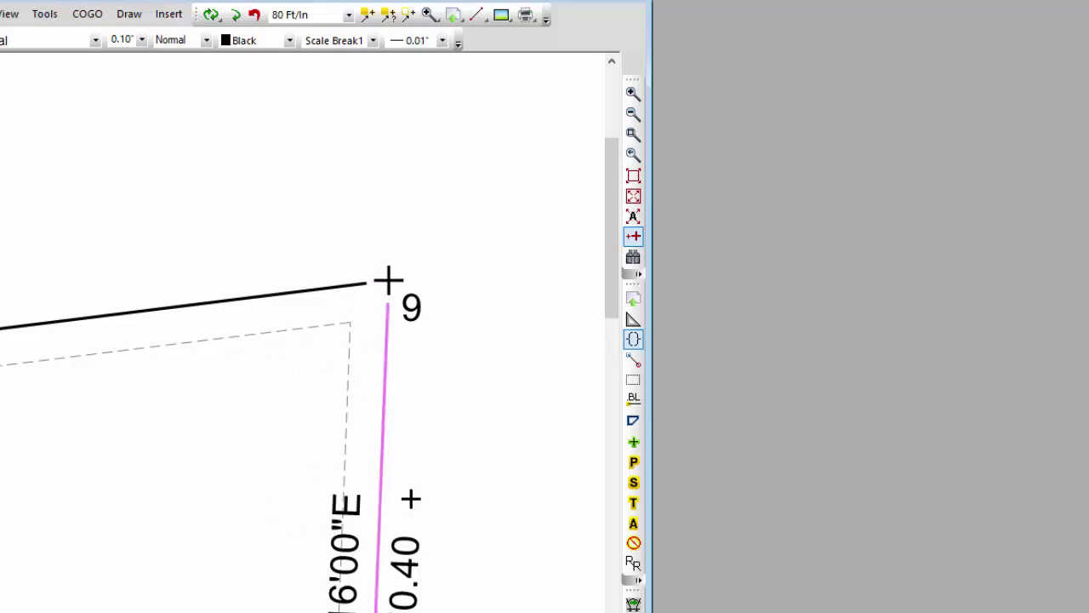
left_click(411, 499)
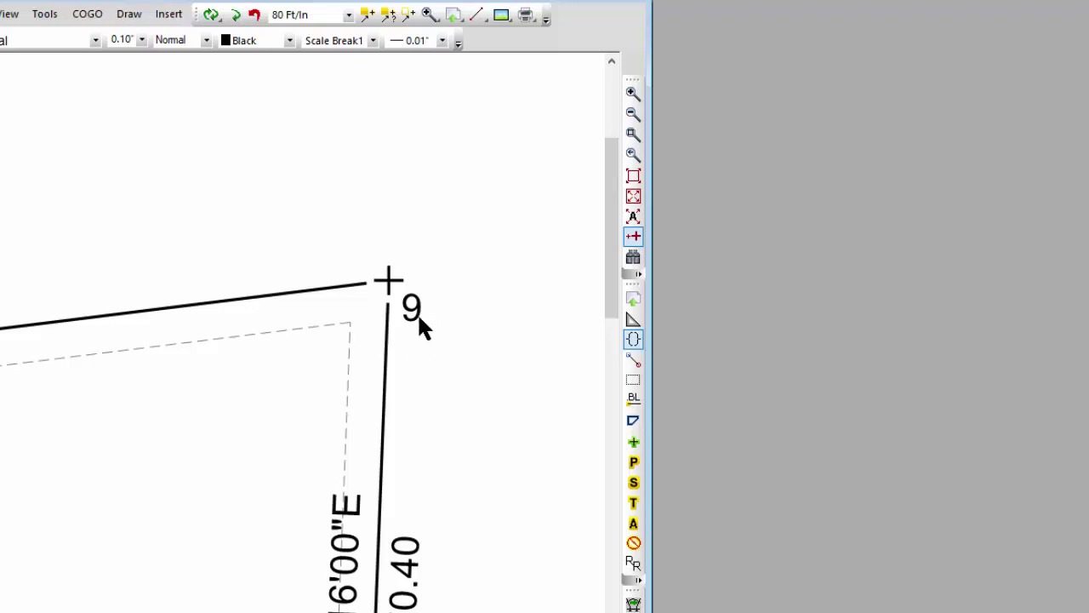
mouse_move(420, 315)
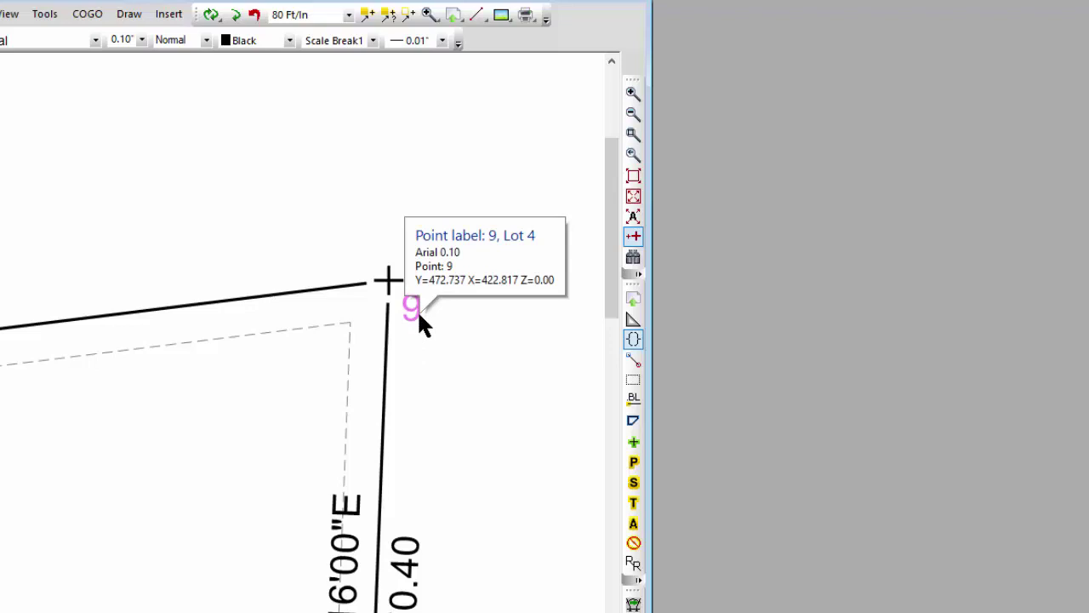
mouse_move(392, 292)
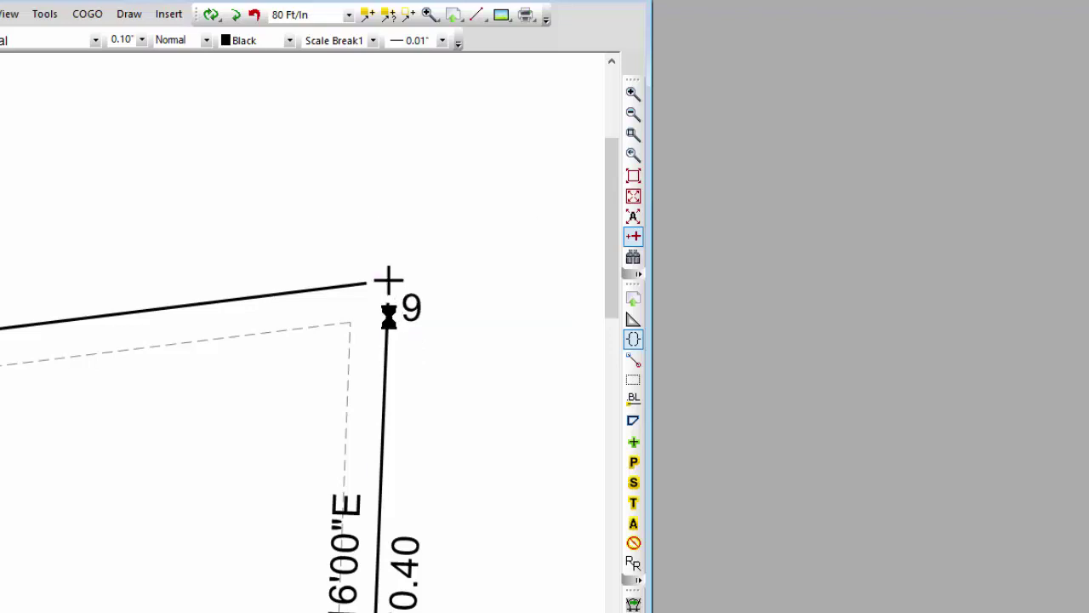
right_click(408, 308)
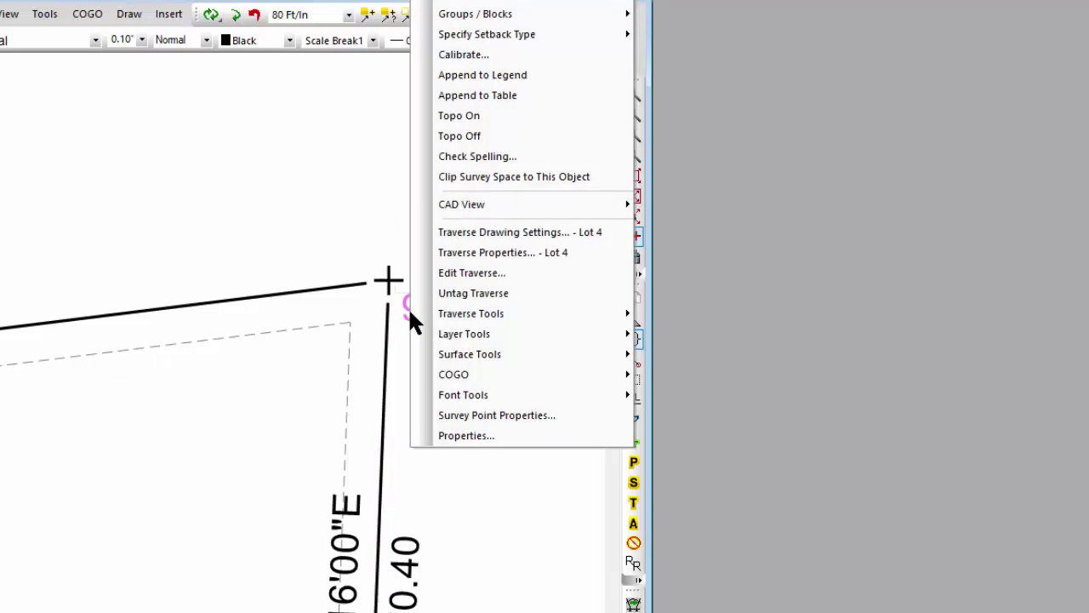
left_click(459, 272)
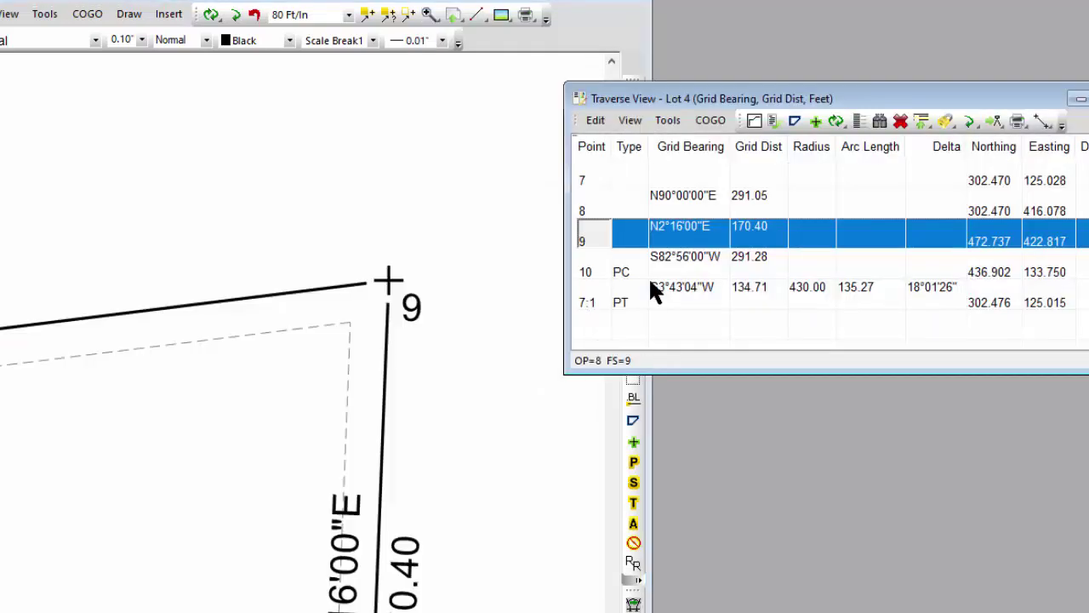
left_click(859, 122)
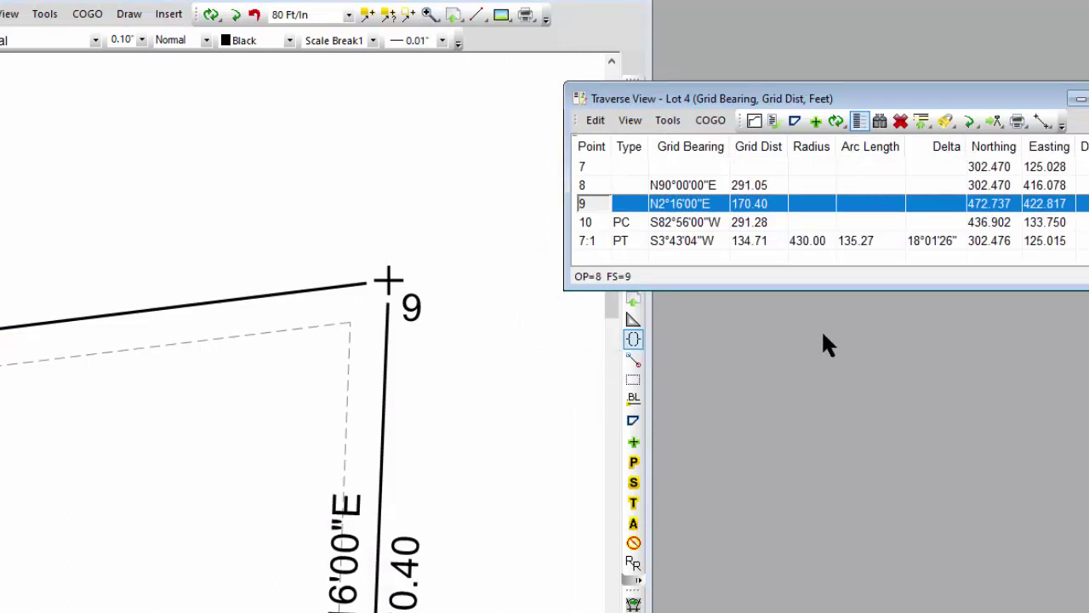
- Change point 9 of Lot 4 to the PI=Point of Intersection type and give it a radius of 15
left_click(597, 120)
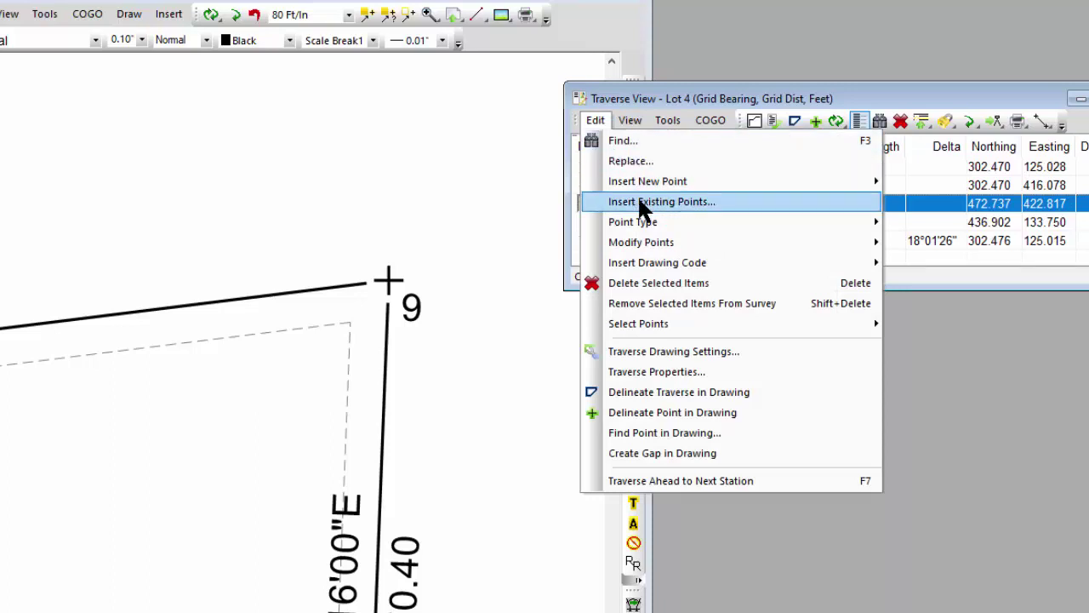
mouse_move(656, 222)
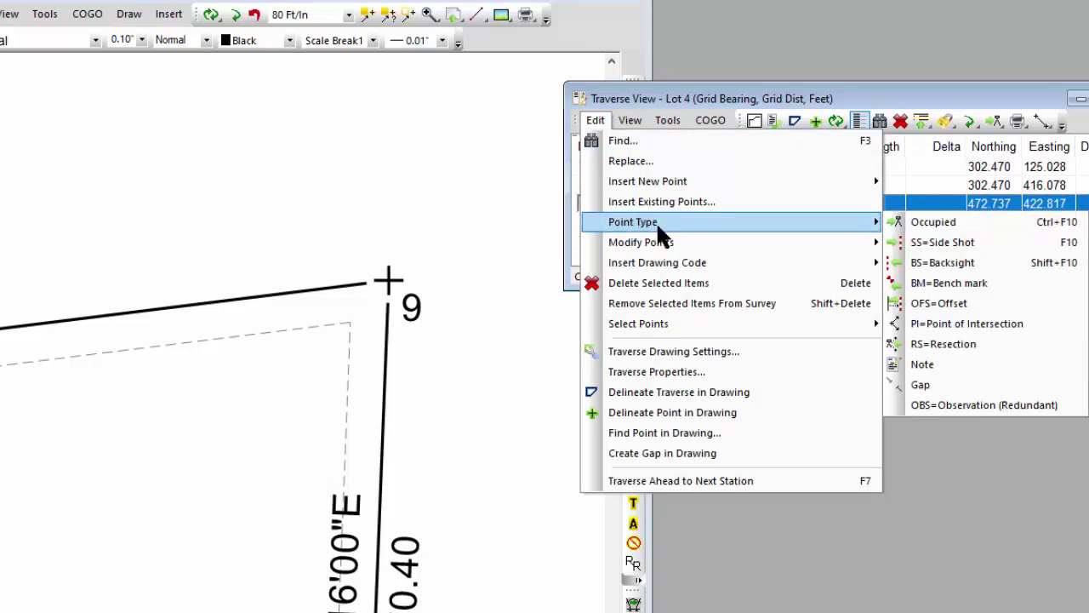
left_click(960, 323)
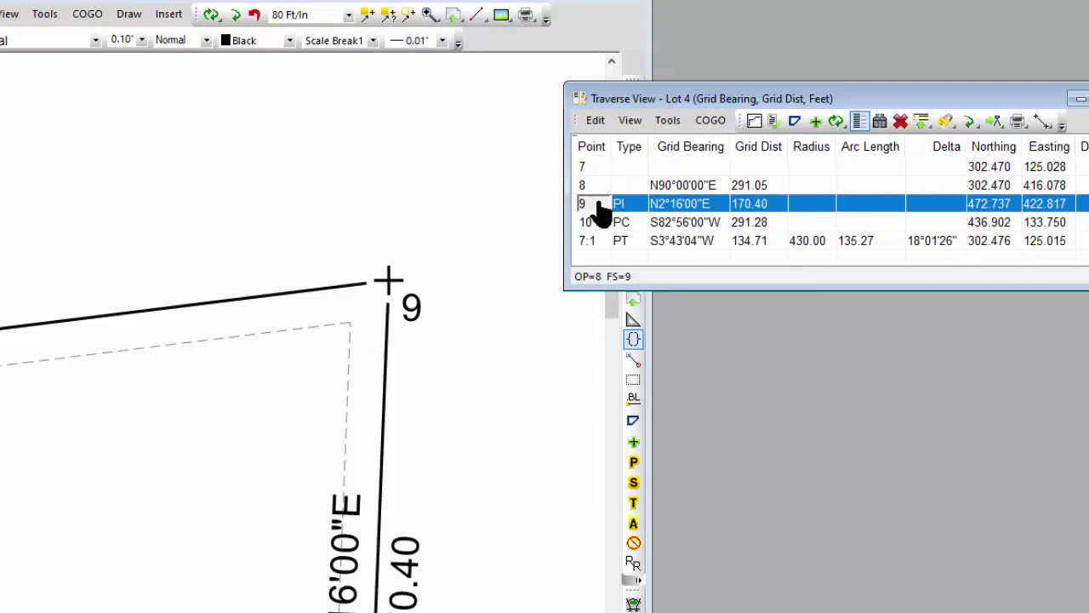
key("Tab")
key("Tab")
key("Tab")
key("Tab")
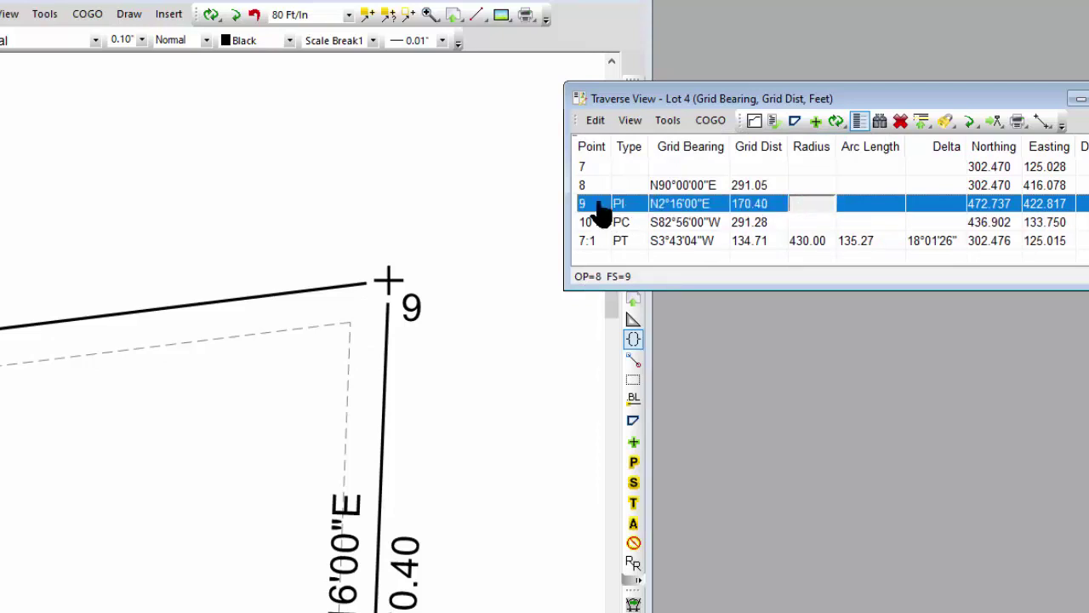
type("15")
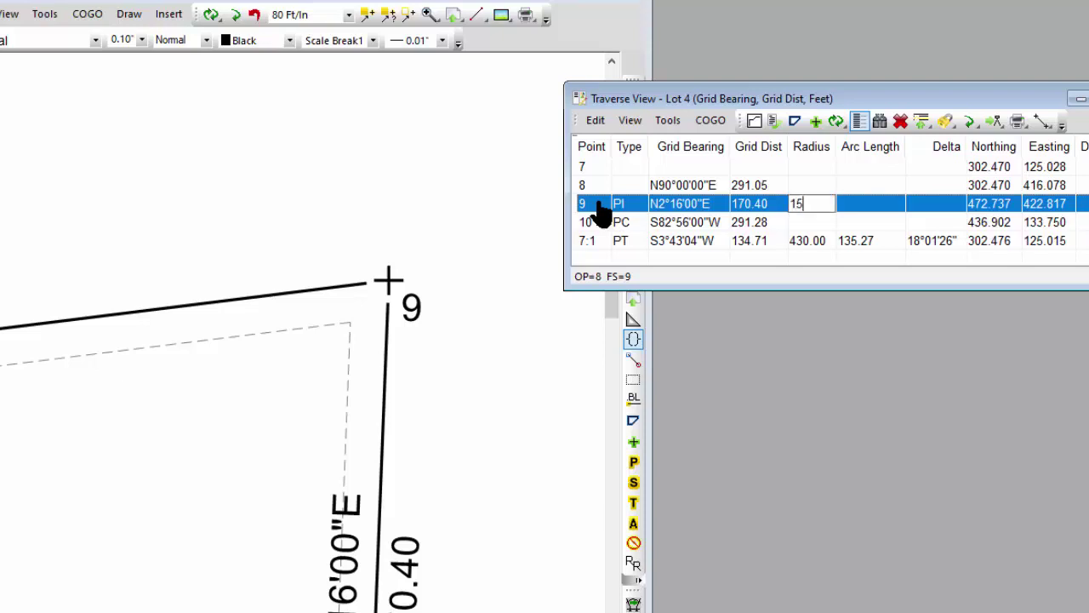
key("Tab")
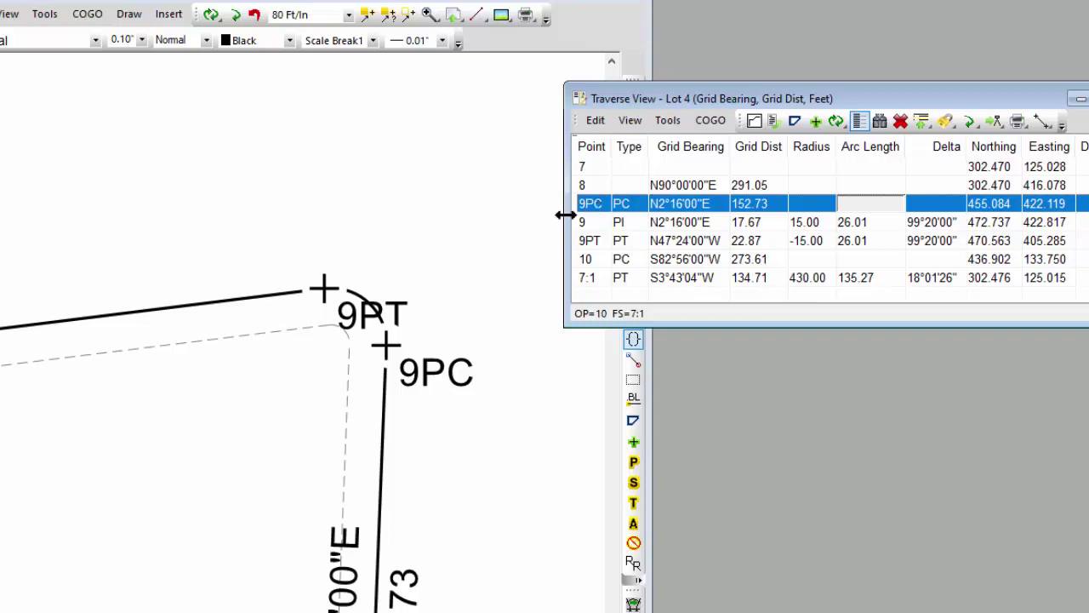
- Move the 9PT label above its point, clear of the corner curve, and set the radius of PI point 9 to 20
left_click(445, 251)
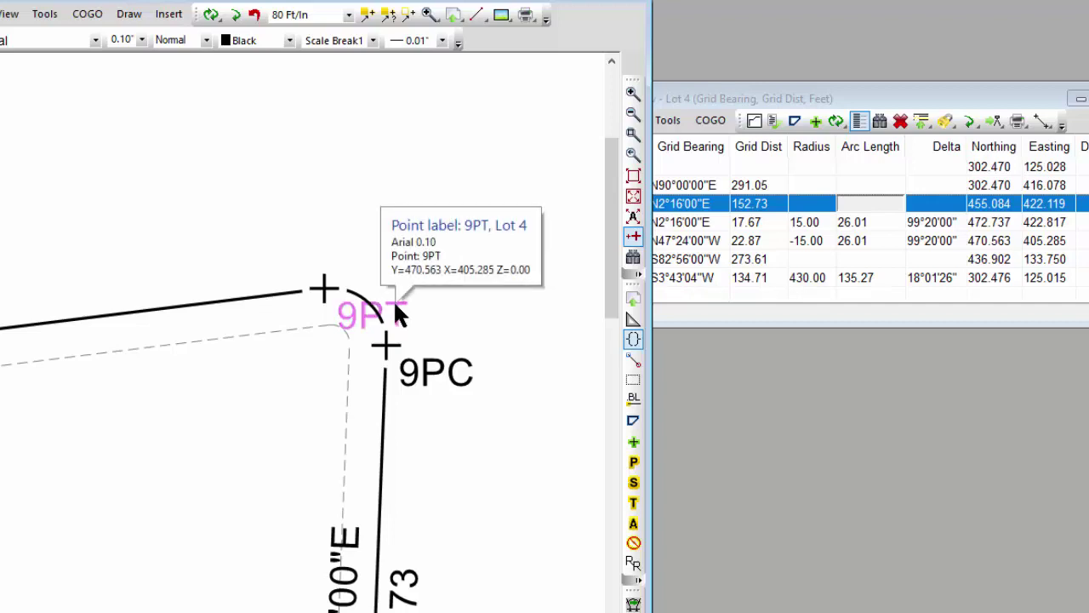
left_click_drag(393, 299, 316, 253)
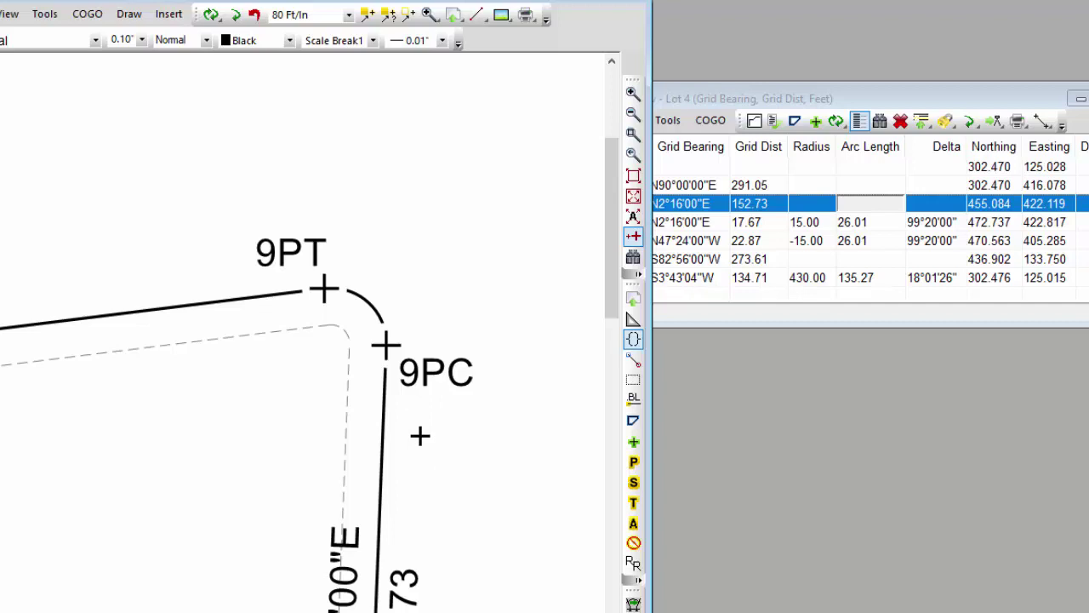
left_click(740, 93)
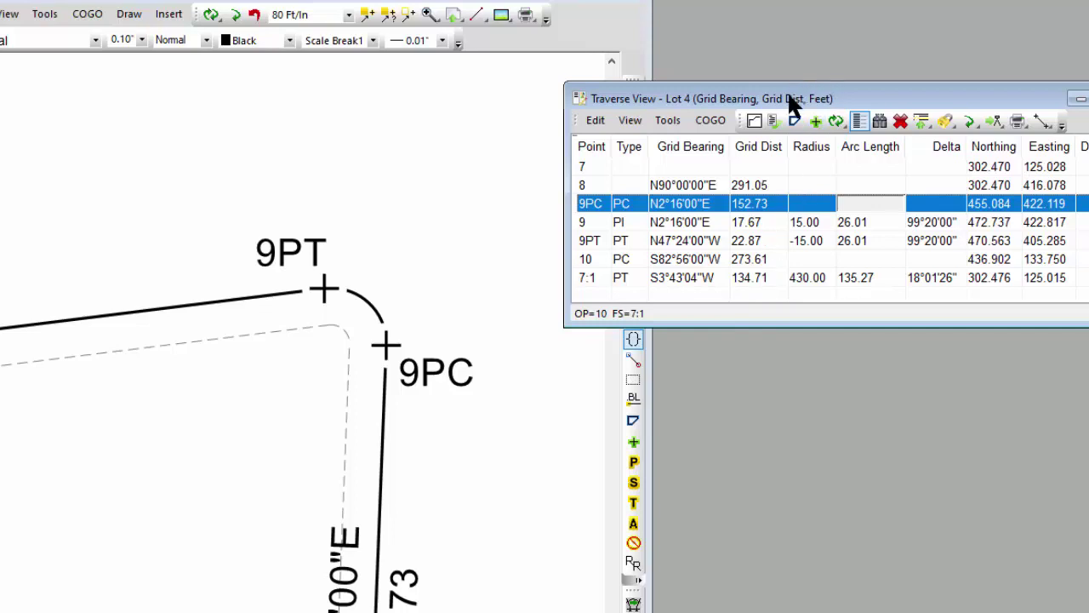
left_click(801, 224)
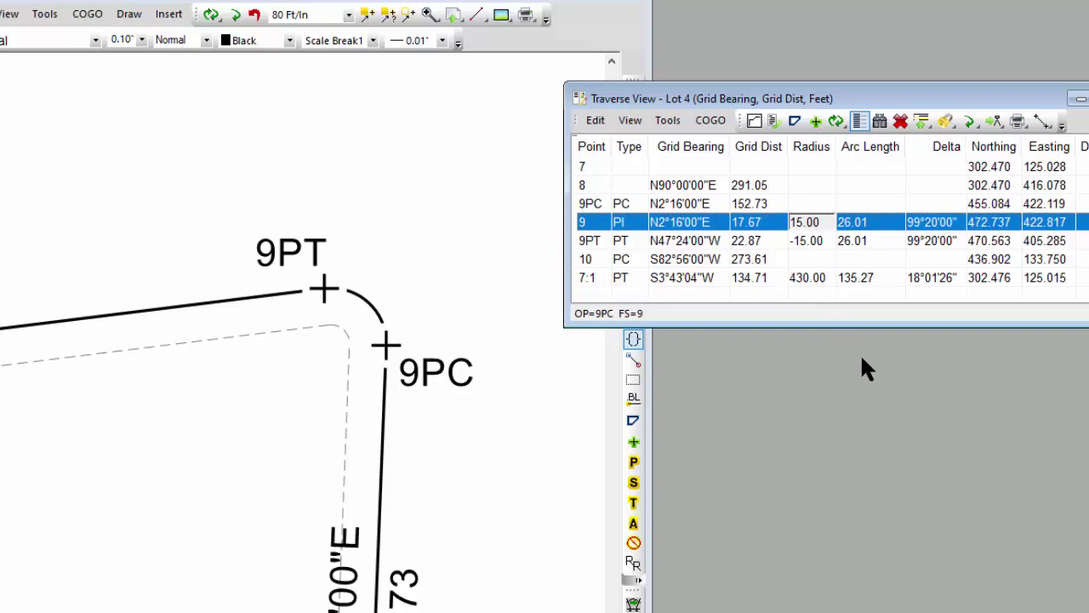
type("20")
key("Tab")
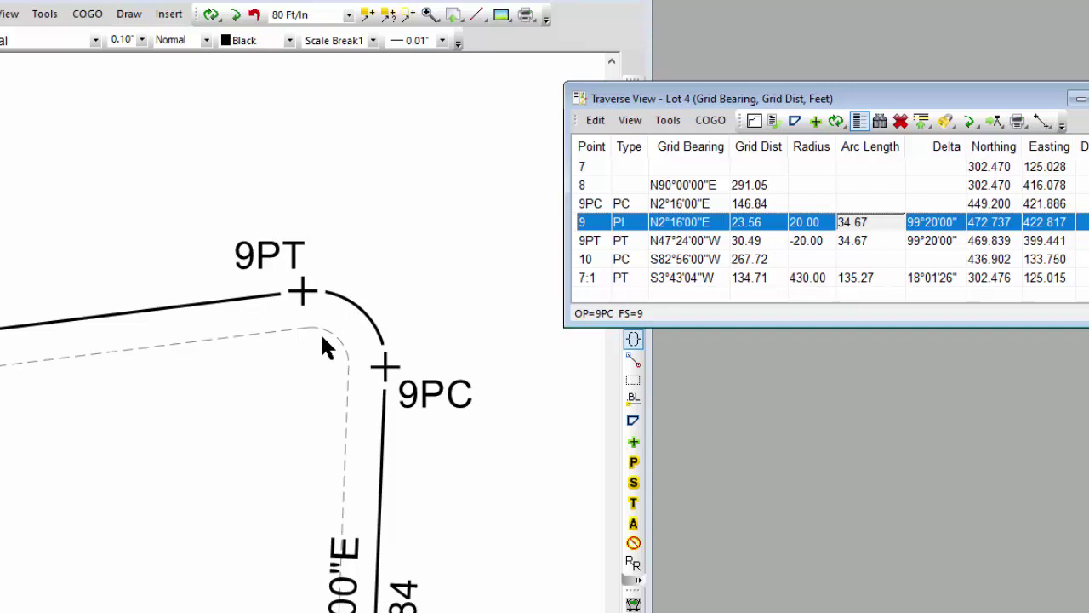
- Examine the rounded corner of Lot 4 and its setback line in the drawing
scroll(320, 407, "down", 1)
mouse_move(316, 406)
middle_mouse_down()
mouse_move(322, 429)
mouse_move(486, 432)
middle_mouse_up()
scroll(451, 419, "down", 1)
scroll(375, 393, "down", 1)
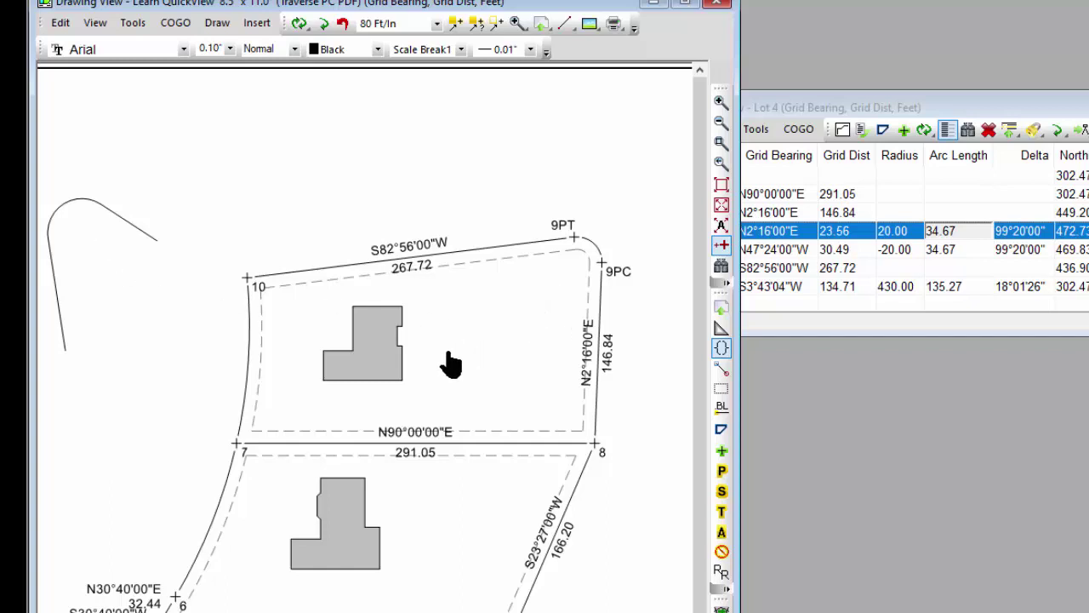
scroll(502, 320, "up", 3)
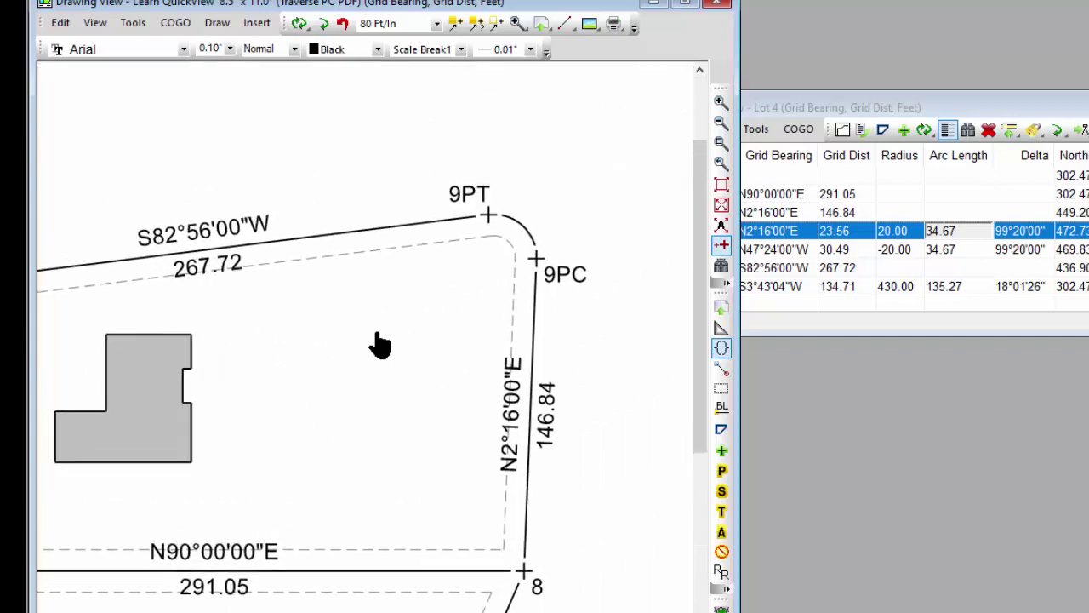
middle_click_drag(454, 284, 528, 277)
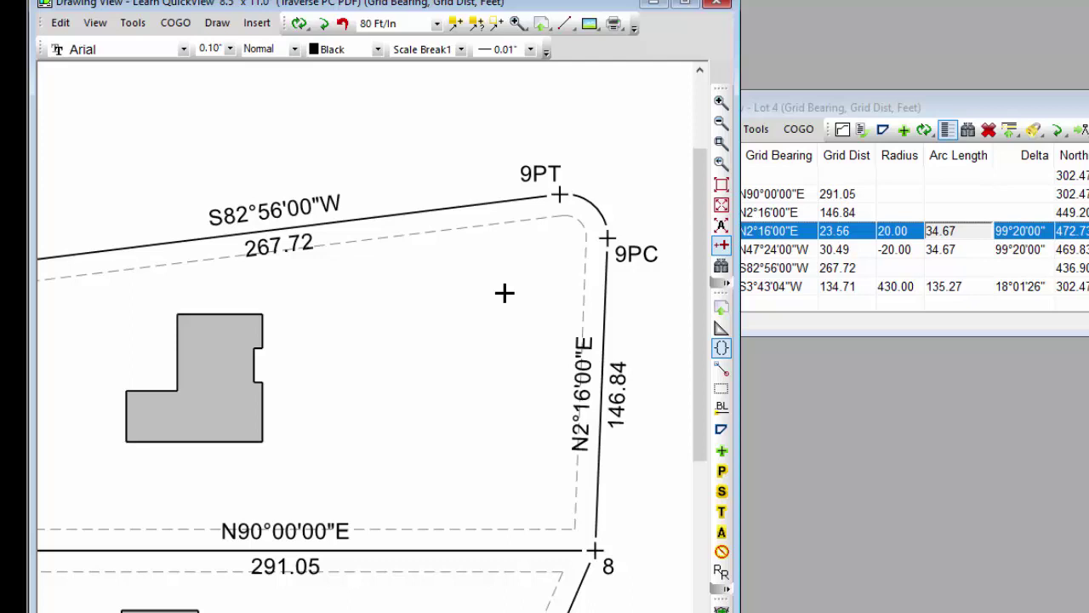
mouse_move(90, 340)
middle_mouse_down()
mouse_move(243, 341)
mouse_move(194, 317)
middle_mouse_up()
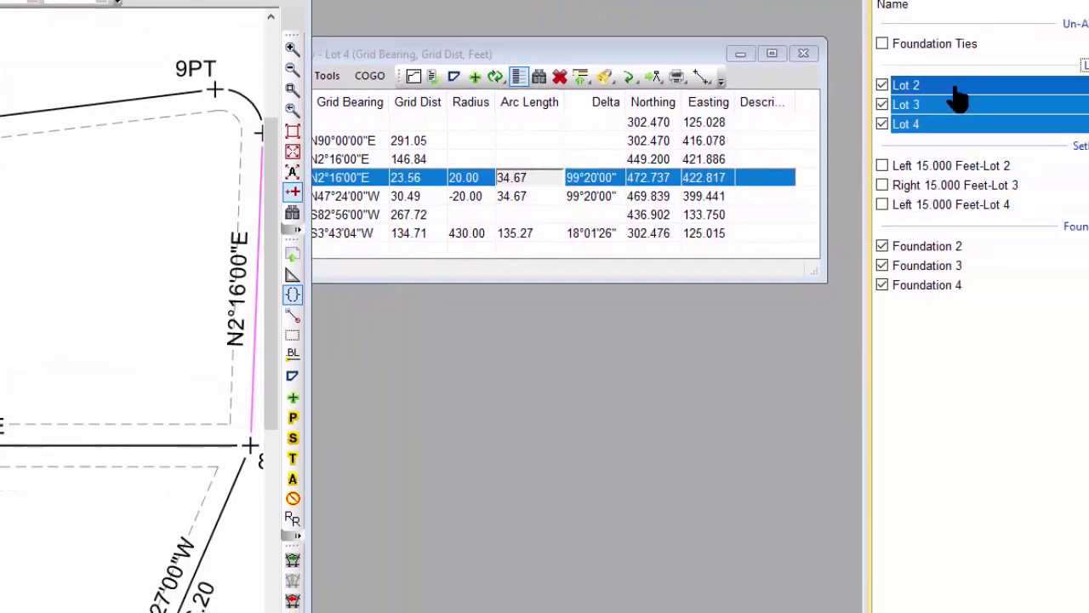
- Review the Setbacks options in the drawing settings of the three Lots traverses, leaving them without applying changes
right_click(772, 64)
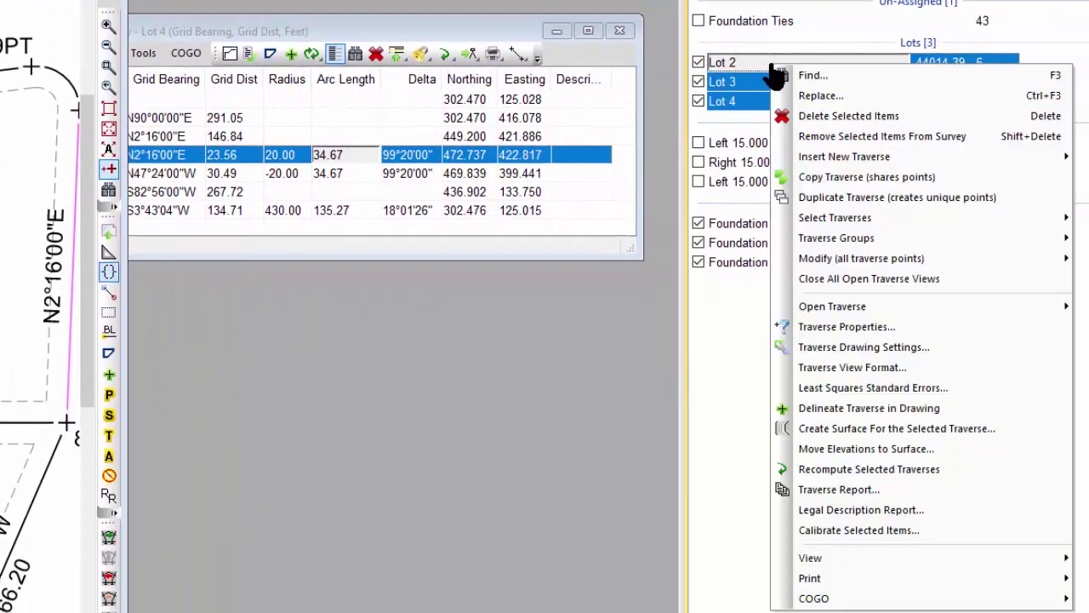
left_click(907, 345)
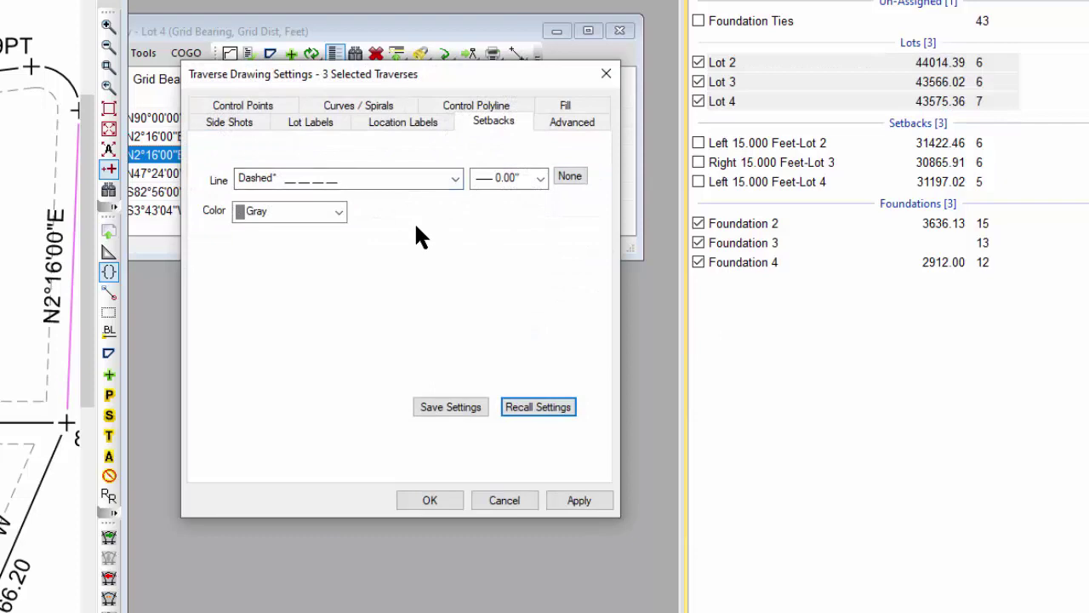
left_click(512, 499)
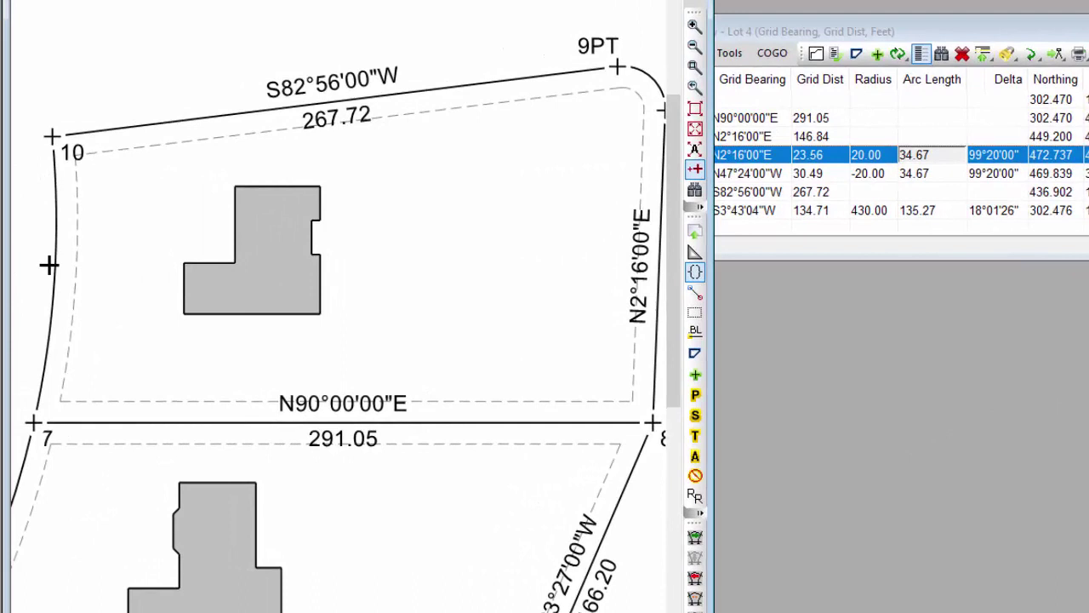
- Specify the setback type of Lot 4's curve between points 10 and 7:1 as Front
mouse_move(52, 265)
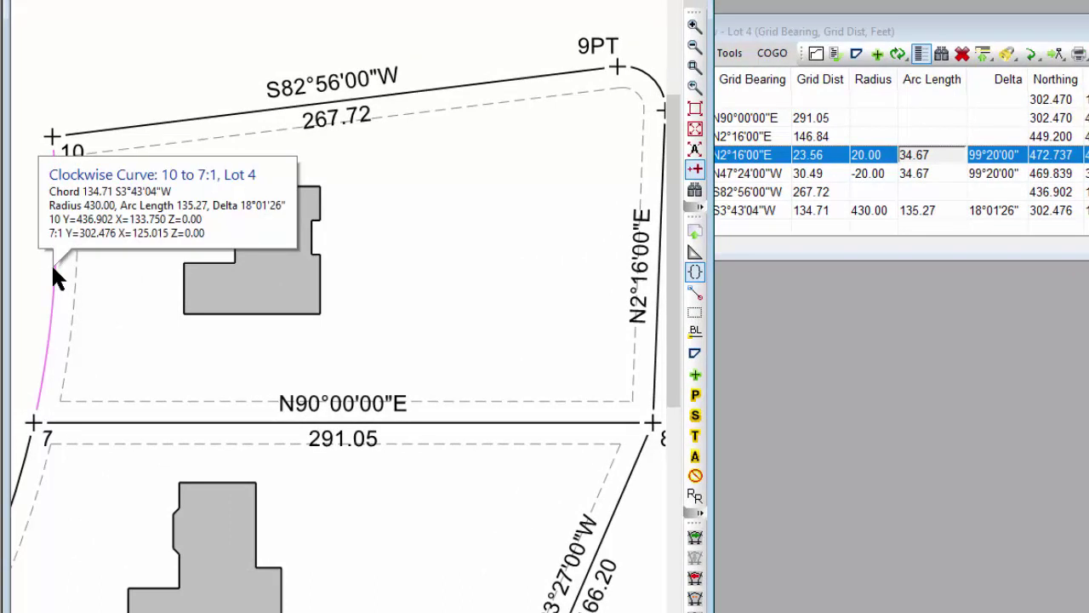
right_click(53, 278)
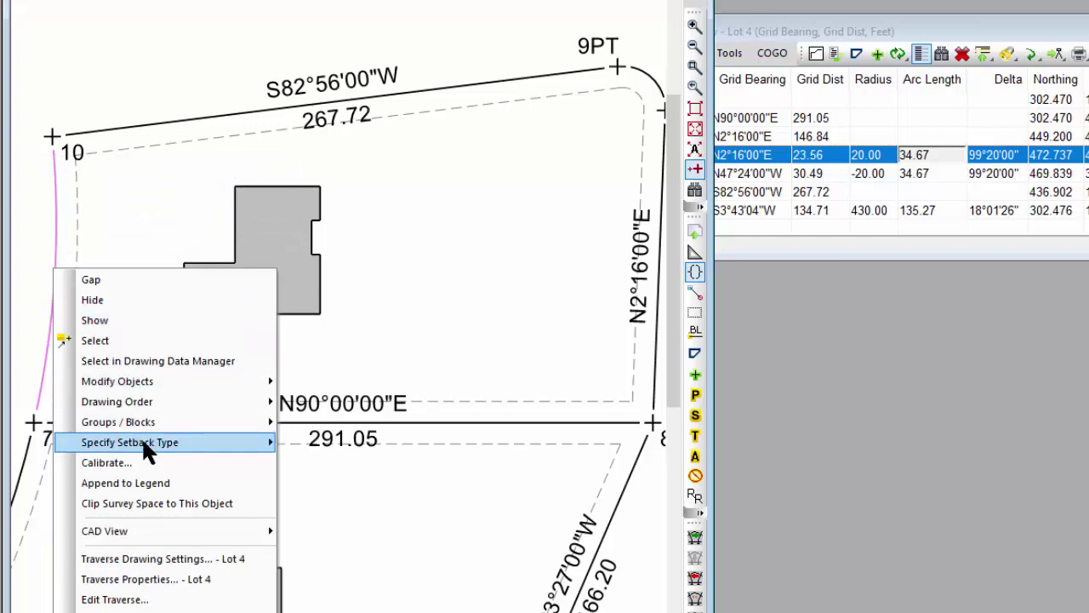
mouse_move(143, 444)
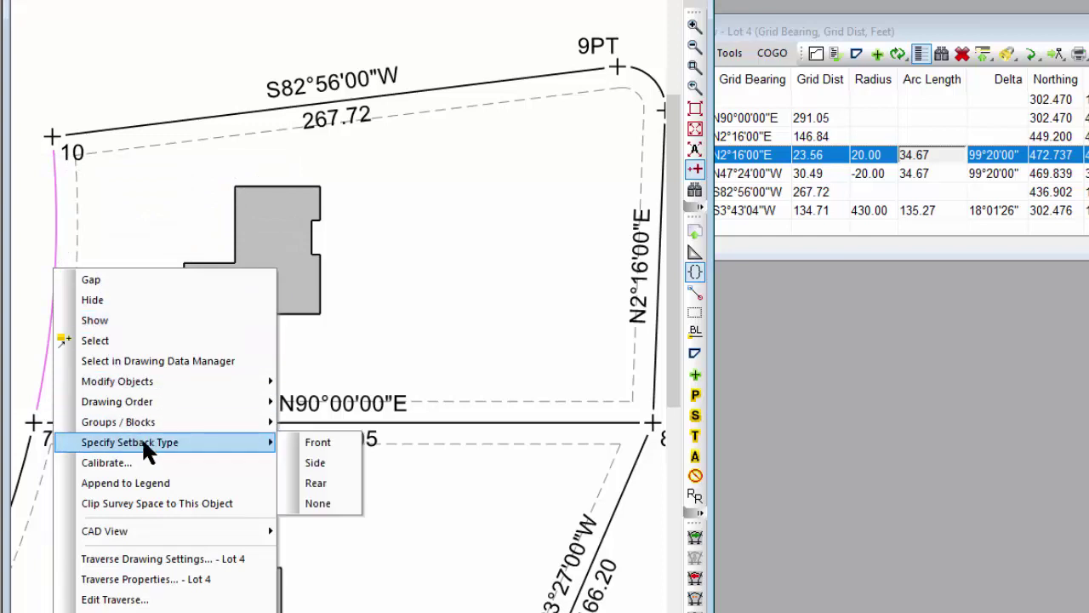
left_click(320, 437)
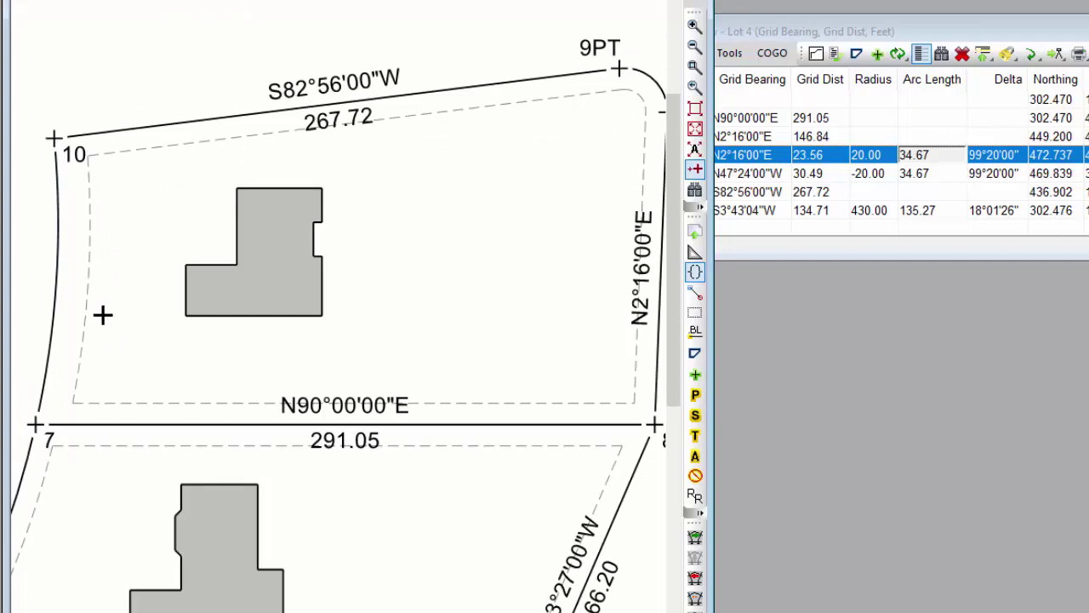
- Set the Front lot setback to 20.00 in the traverse properties of the three Lots traverses
mouse_move(58, 287)
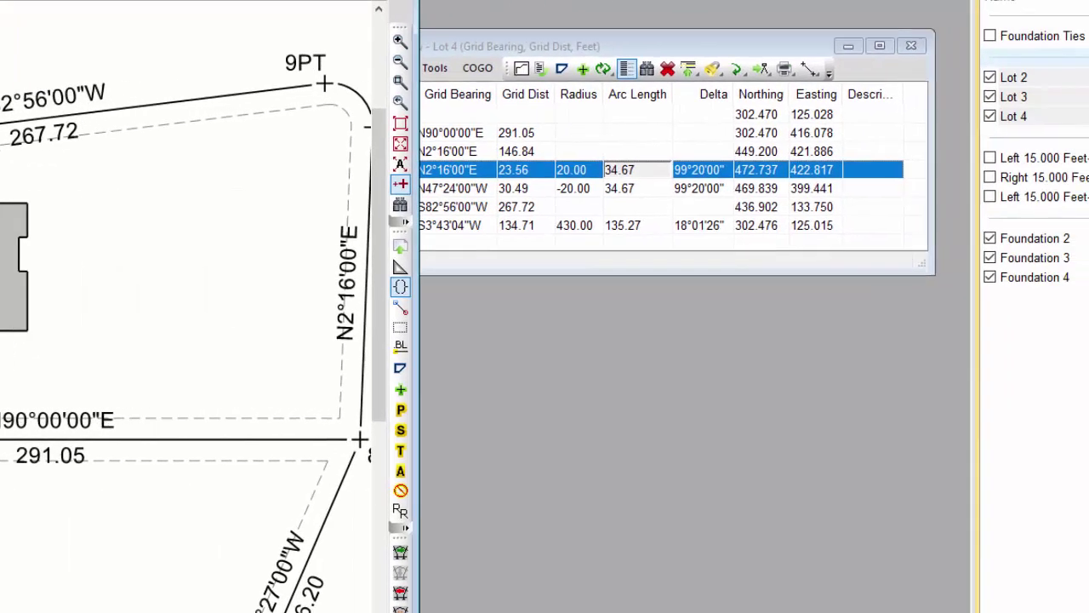
right_click(900, 100)
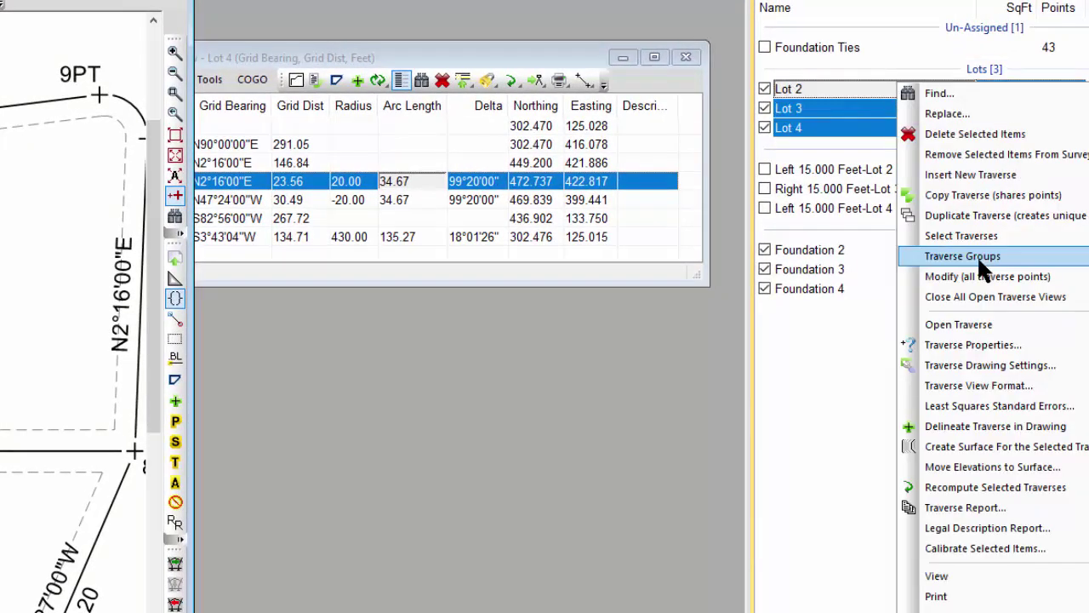
left_click(1000, 347)
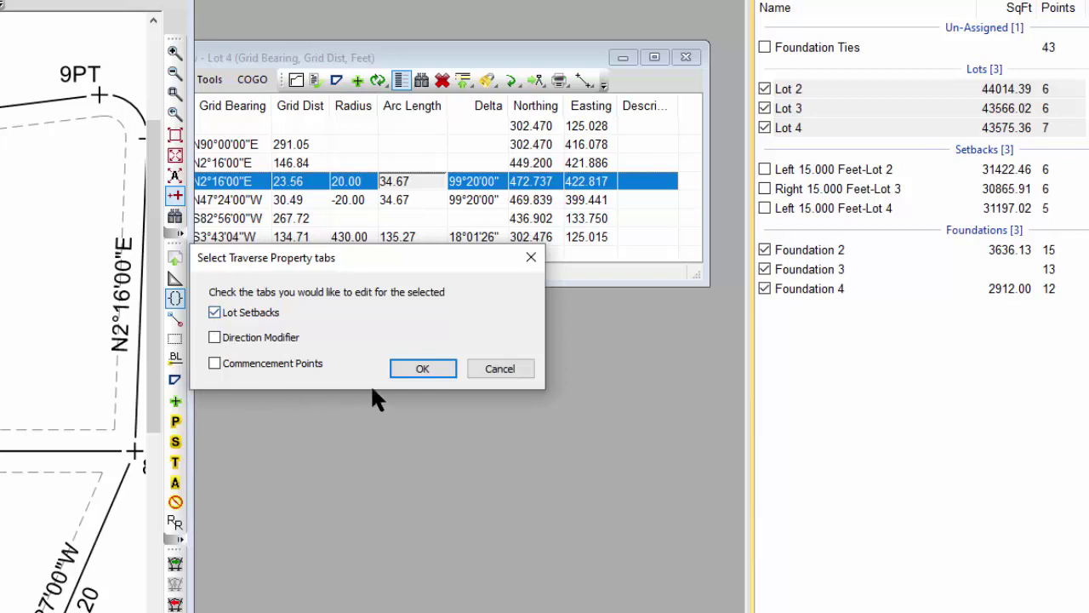
left_click(410, 367)
left_click(253, 192)
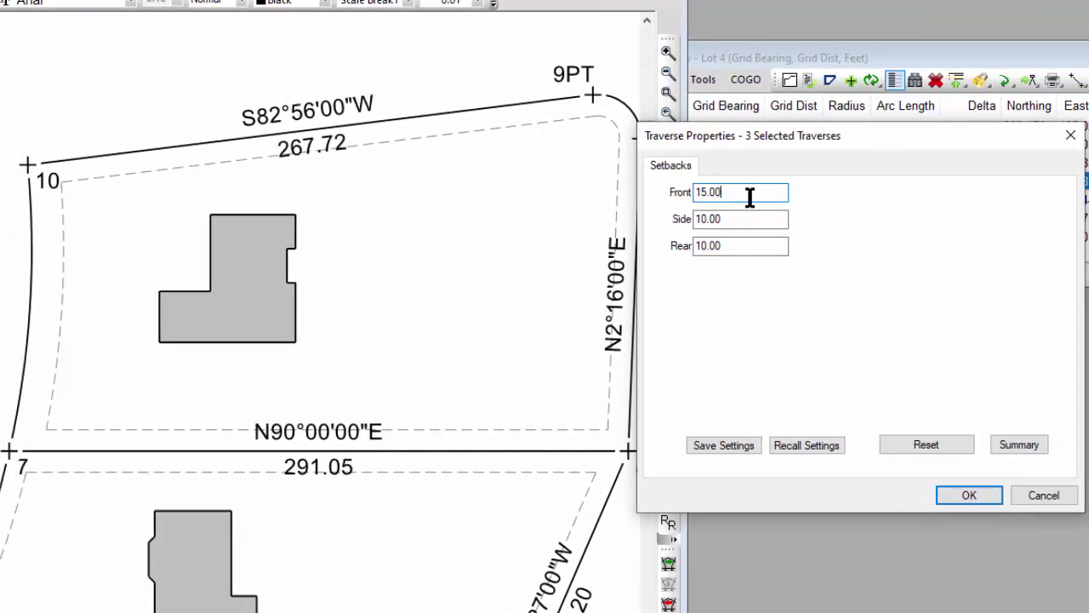
double_click(750, 197)
type("20.00")
key("Tab")
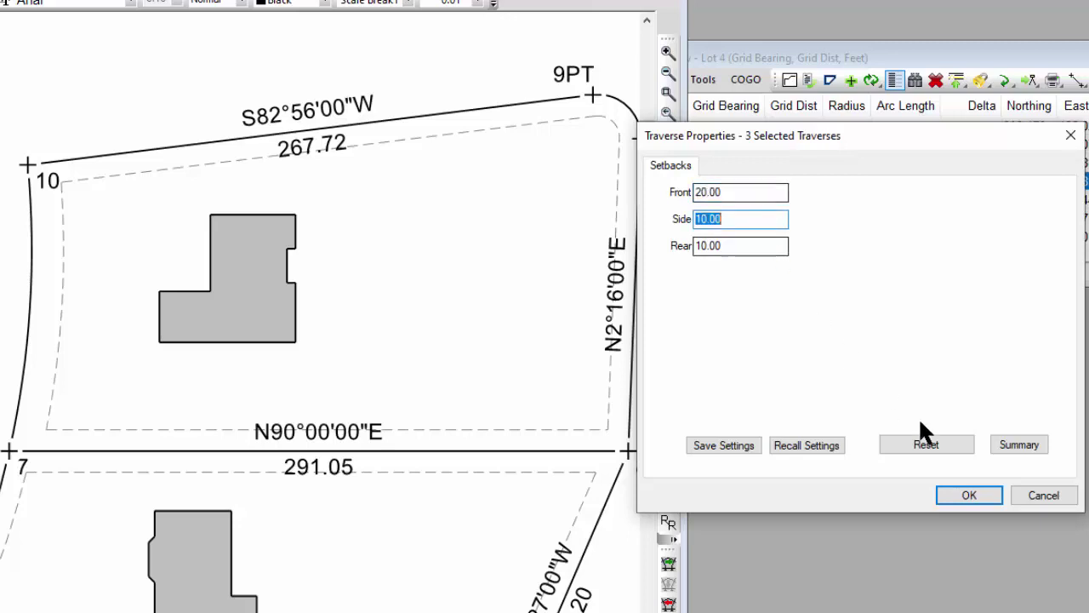
left_click(968, 493)
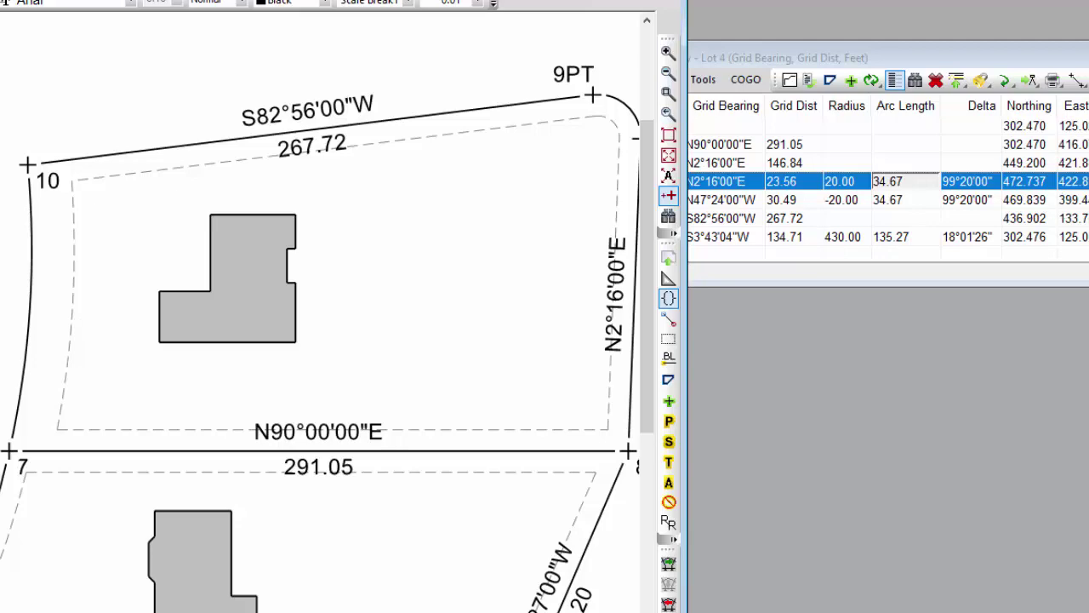
- Turn on the Name lot label for the three Lots traverses and set its color to Black
left_click(1039, 45)
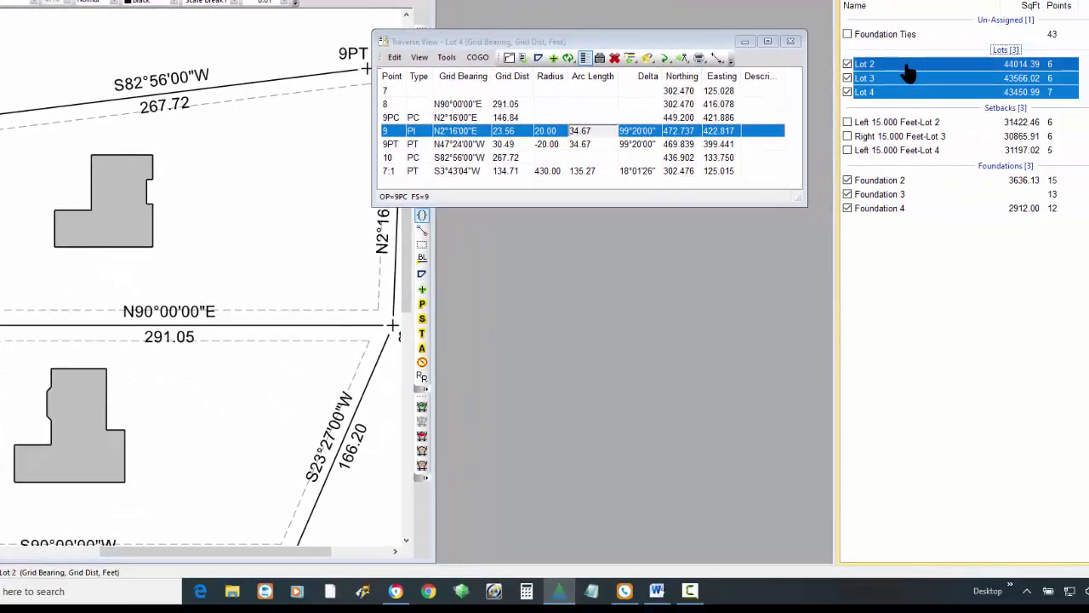
right_click(911, 72)
left_click(979, 269)
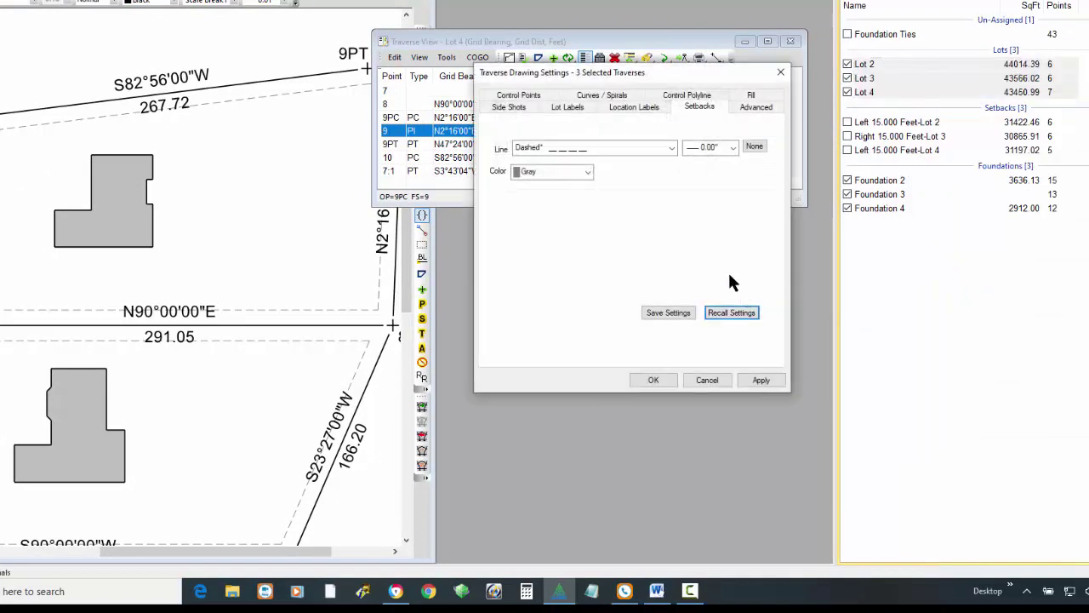
left_click(584, 107)
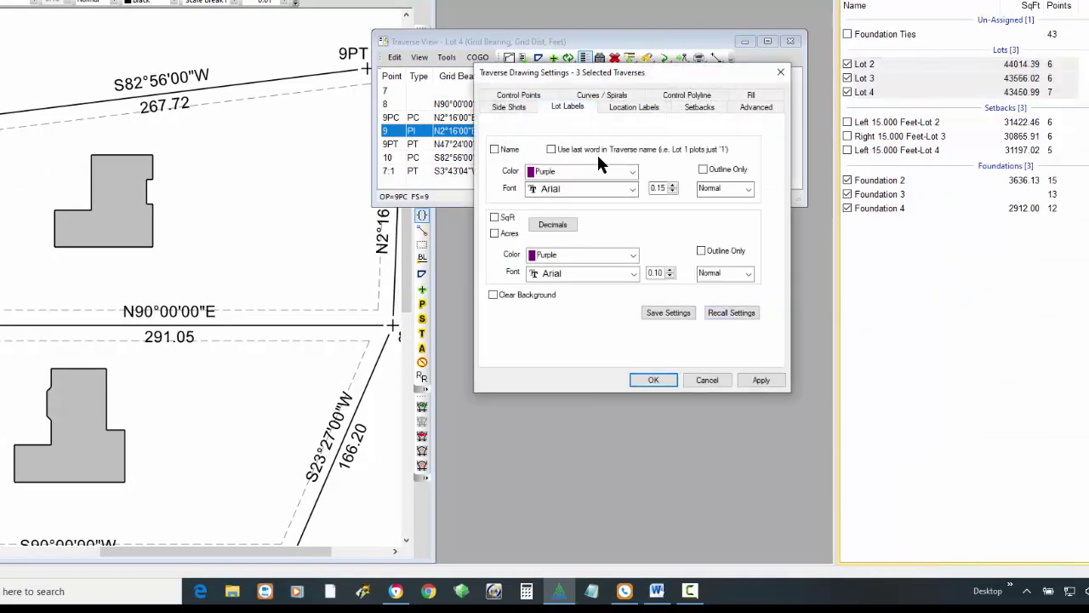
left_click(494, 149)
left_click(633, 172)
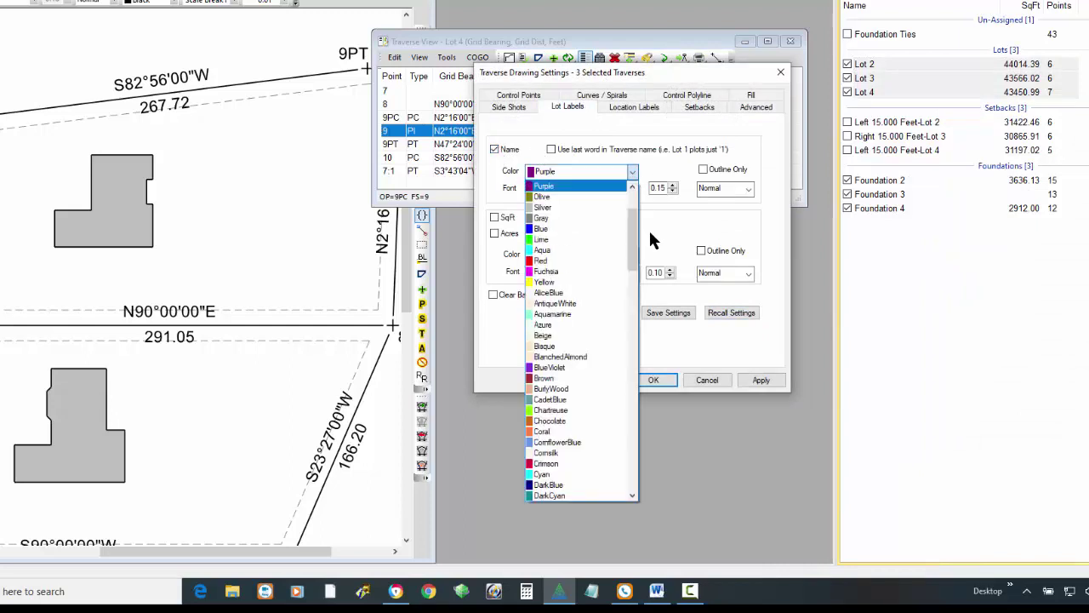
left_click_drag(637, 231, 636, 197)
left_click(583, 186)
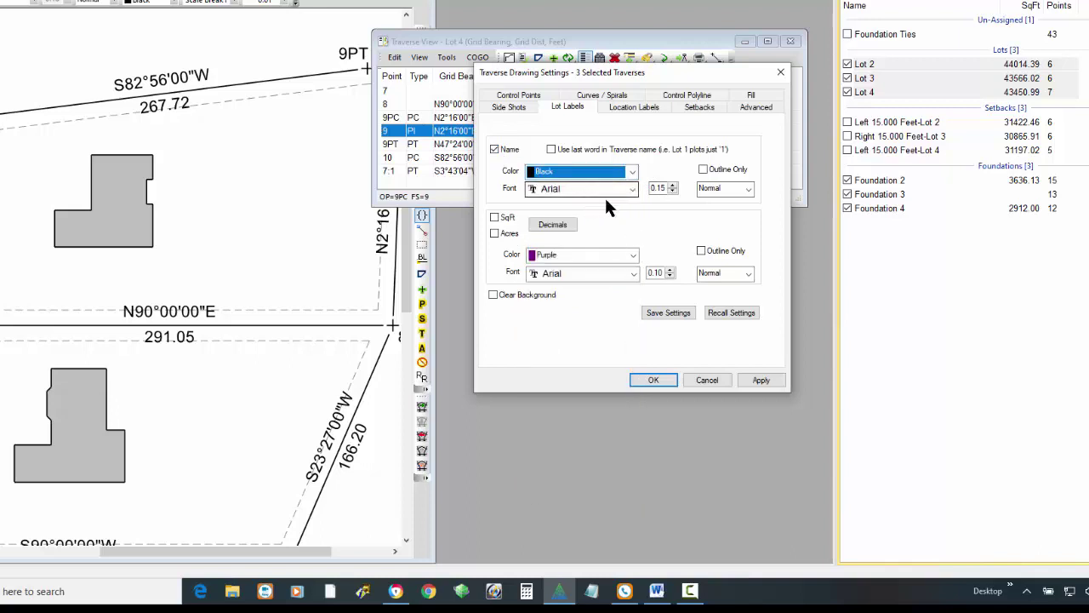
- Turn on the SqFt area label for the three lots in Black with two decimals, and apply the drawing settings
left_click(495, 218)
left_click(632, 257)
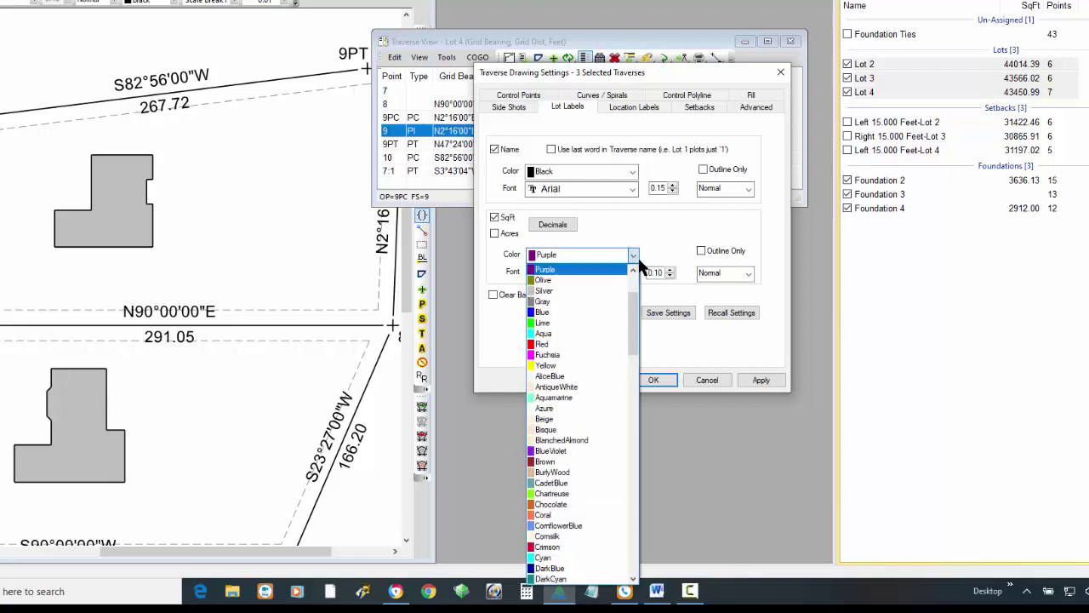
left_click_drag(633, 314, 633, 277)
left_click(573, 265)
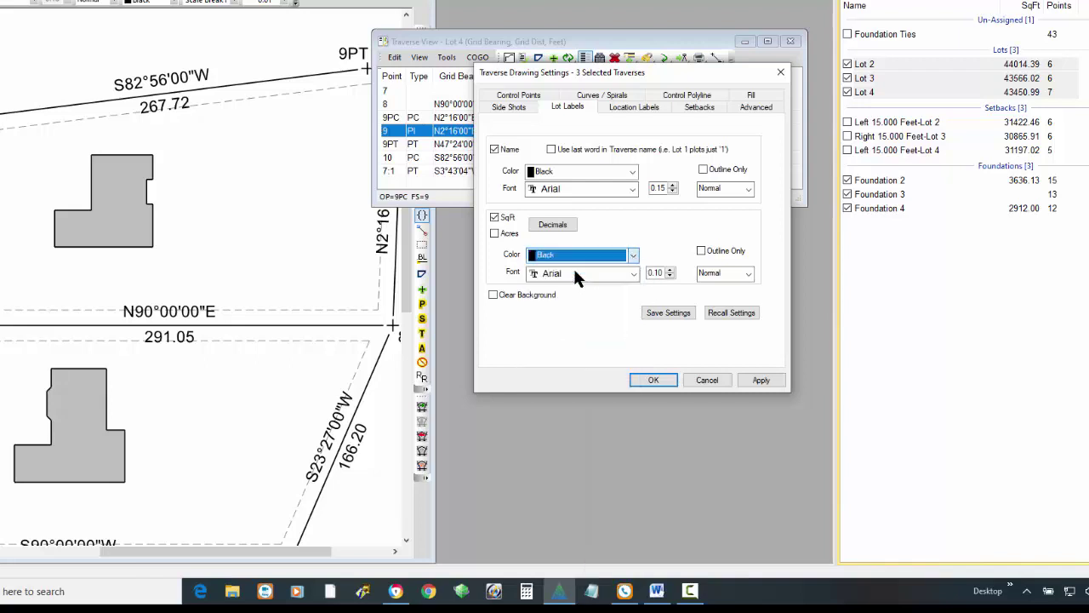
left_click(553, 225)
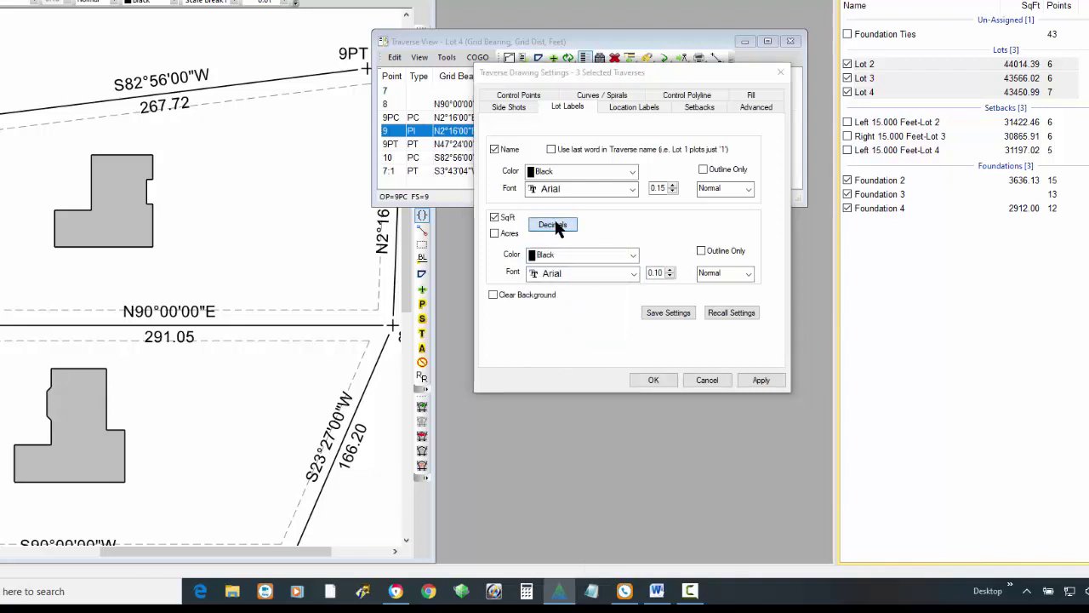
left_click(160, 114)
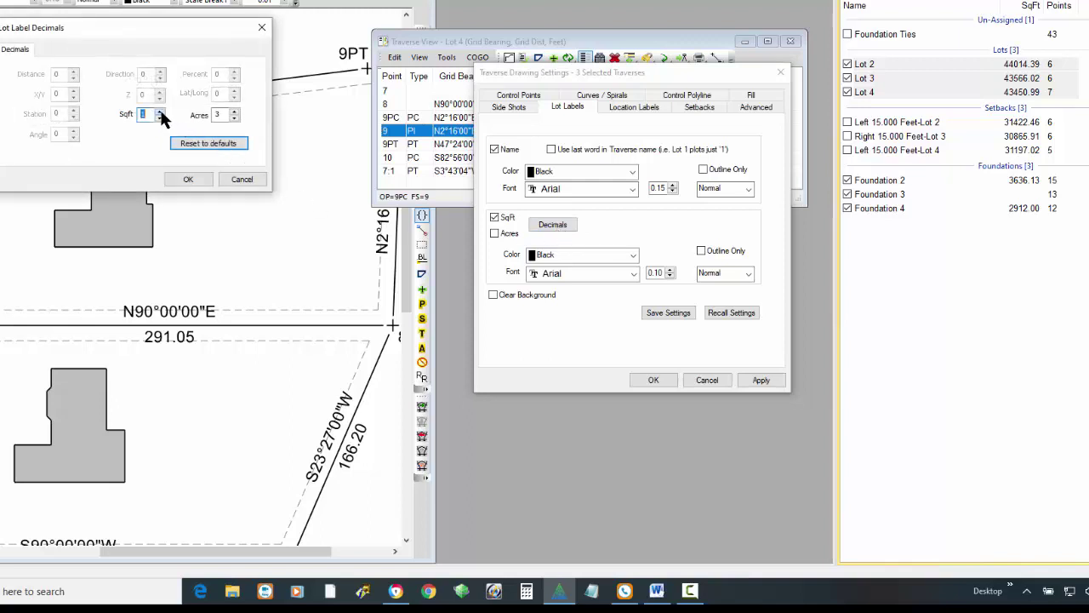
left_click(187, 180)
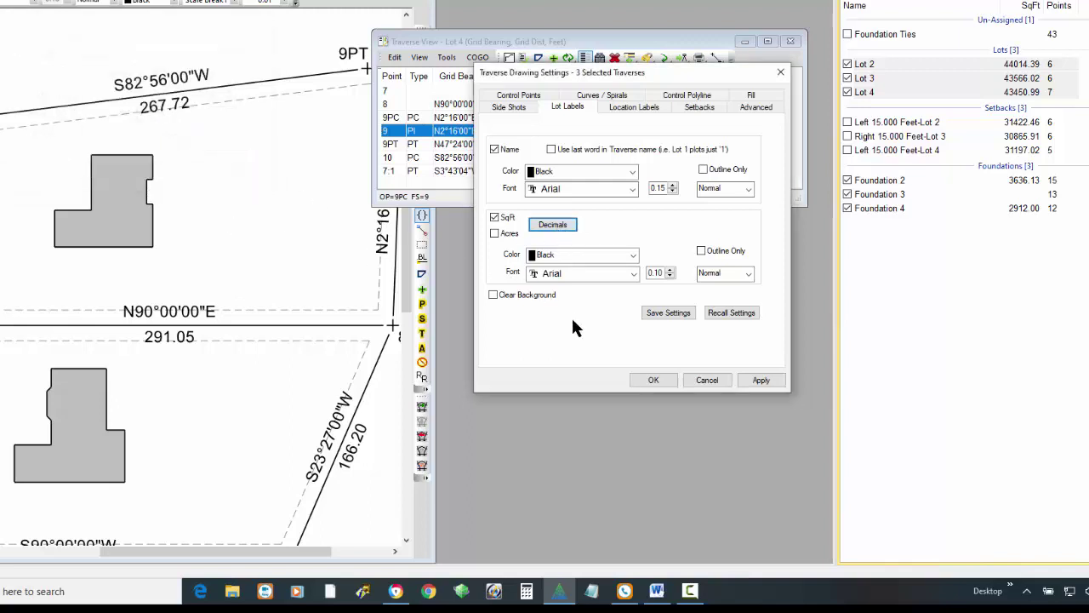
left_click(653, 380)
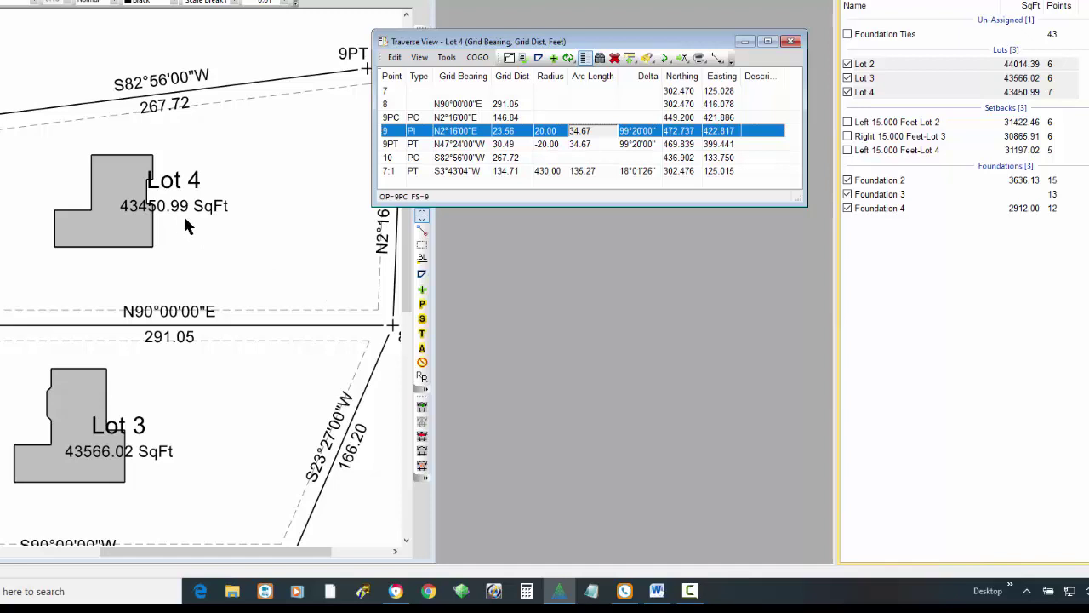
- Set the radius of Lot 4's PI point 9 to 15 and update Lot 4's area in the traverse list
left_click(896, 92)
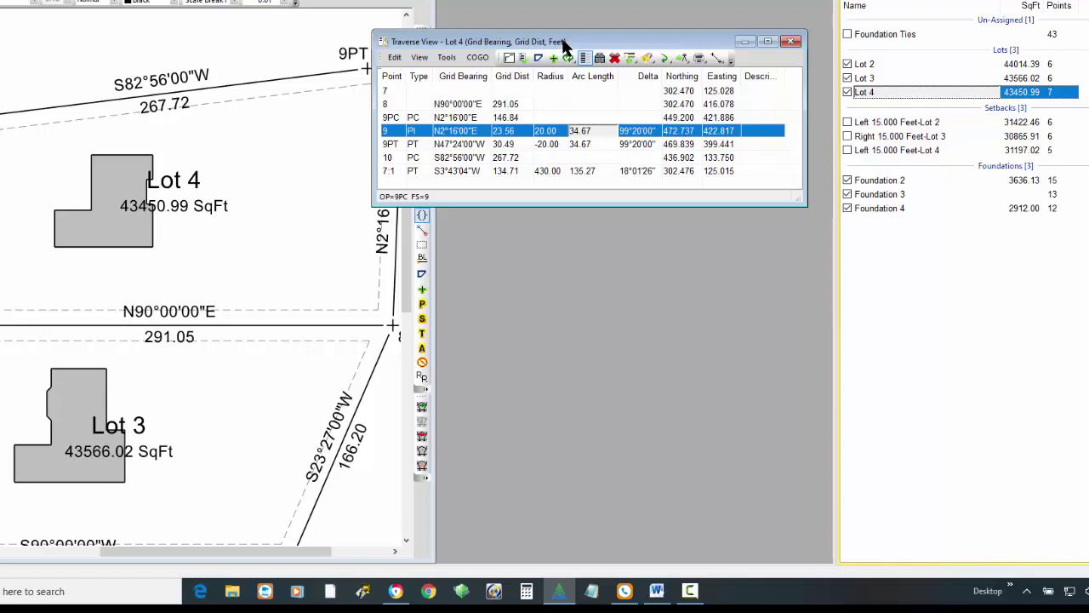
left_click(552, 132)
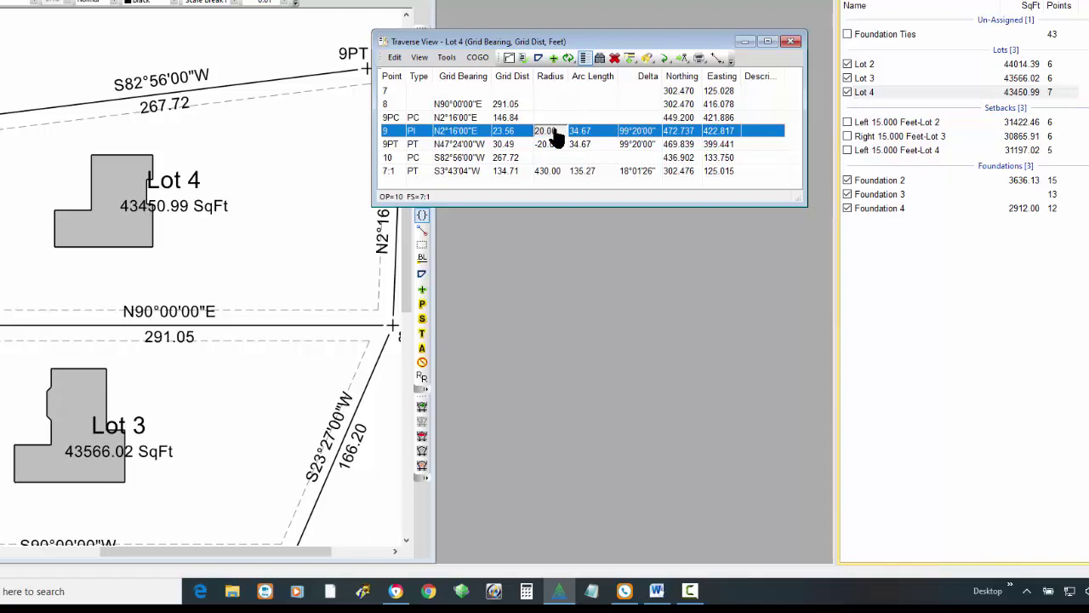
type("15")
key("Return")
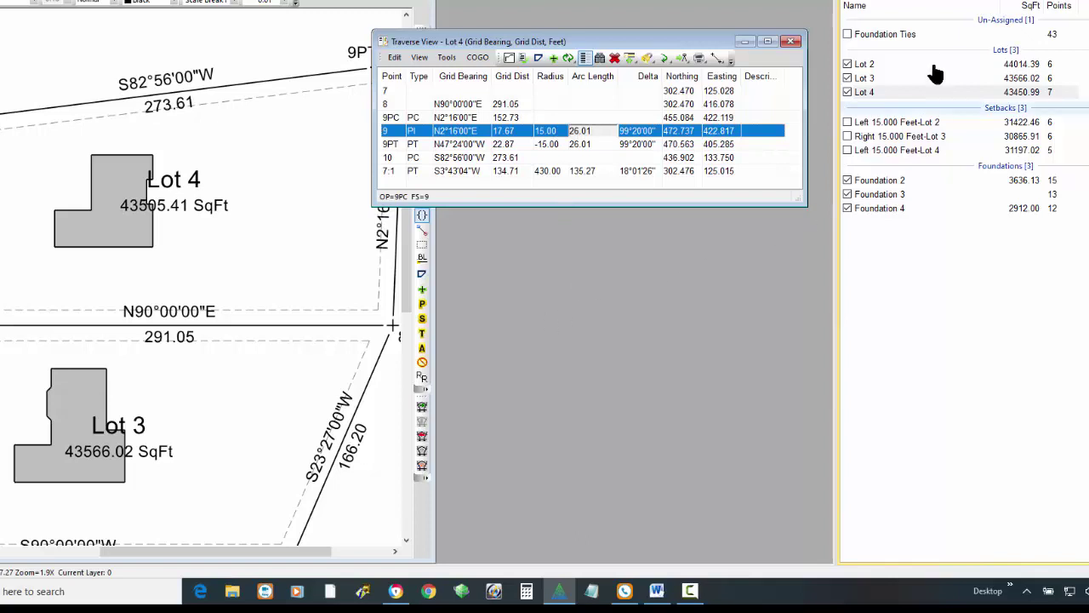
left_click(864, 92)
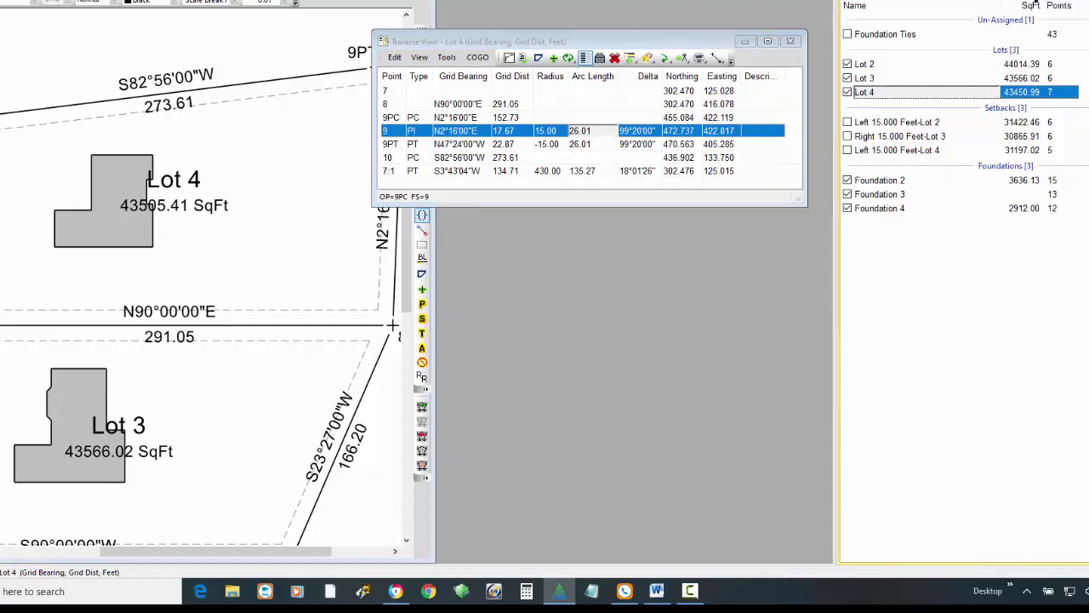
left_click(1031, 3)
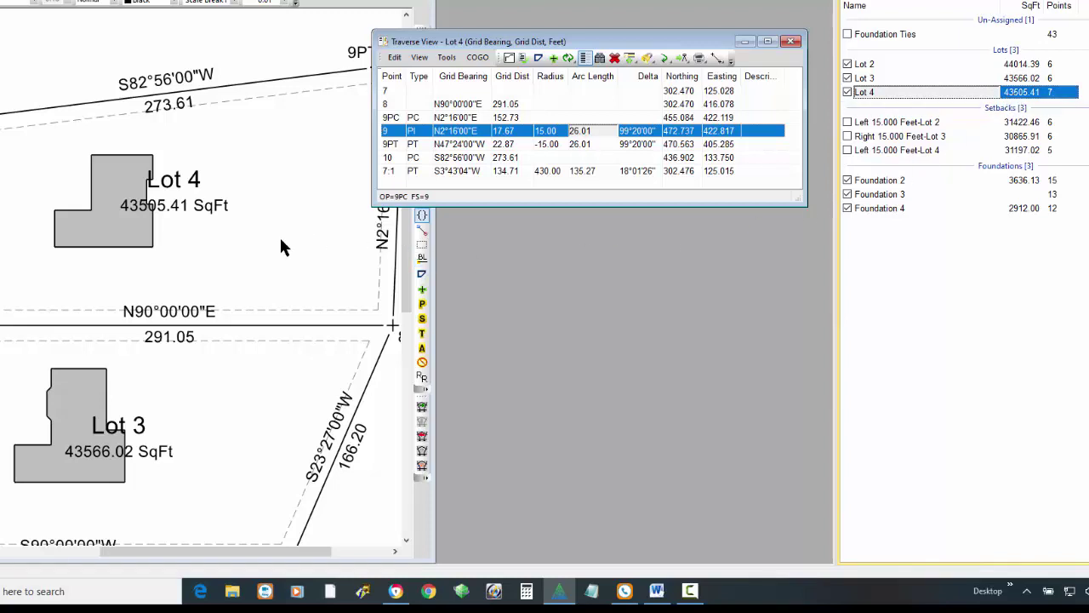
left_click(257, 242)
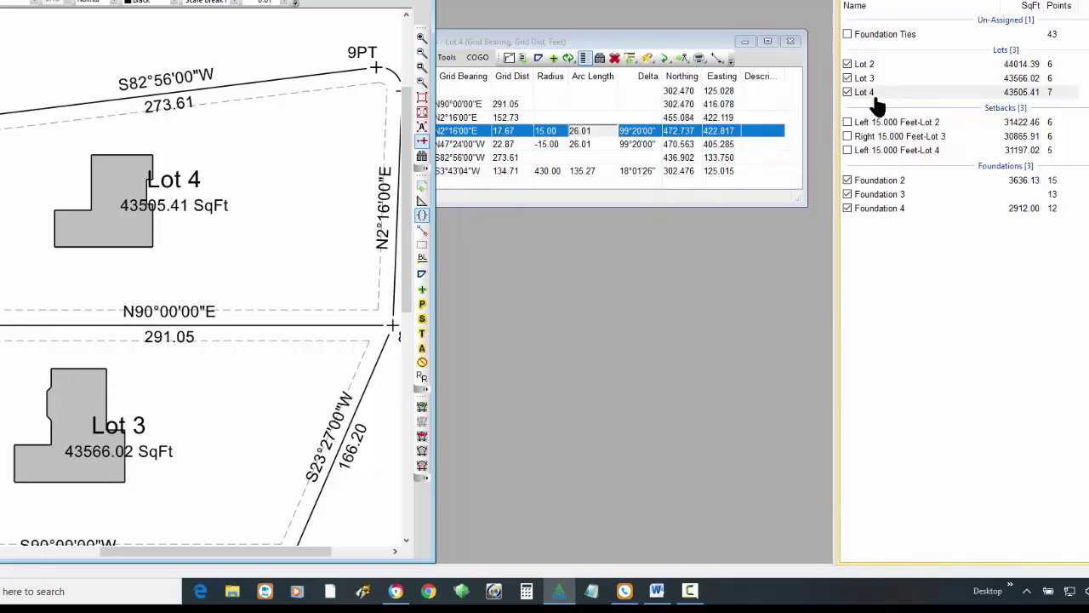
- Generate a Traverse Report for the selected Lots traverses that includes only the Traverse Summary
left_click(1000, 54)
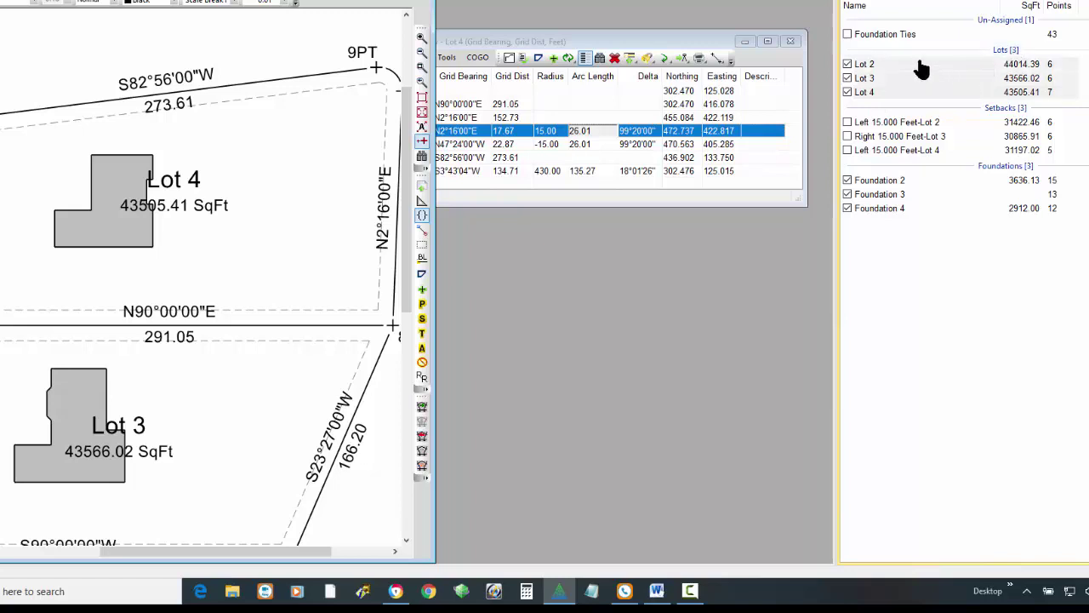
right_click(920, 65)
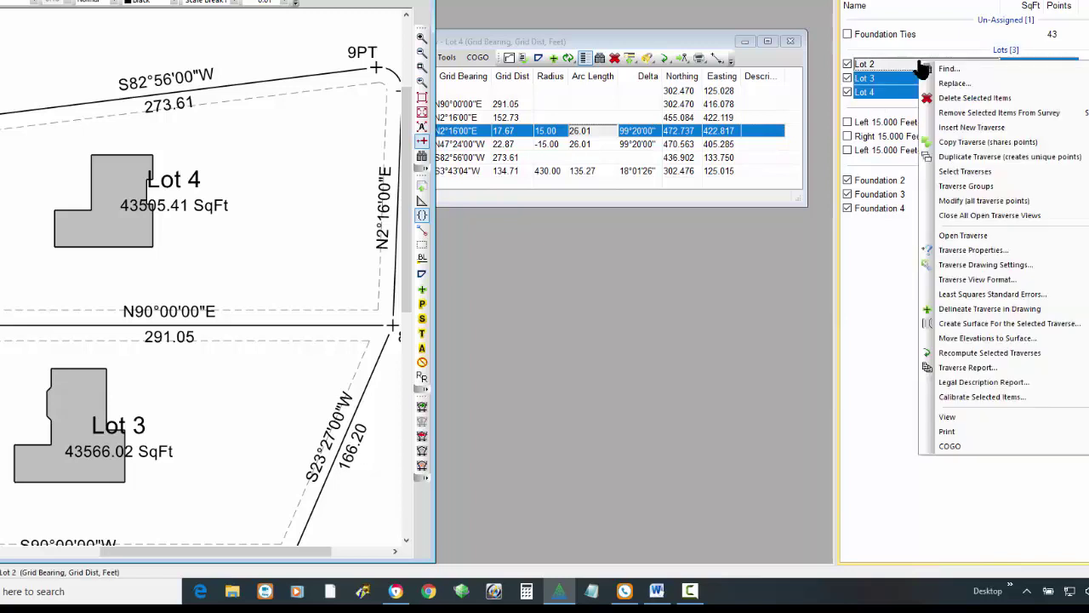
left_click(970, 367)
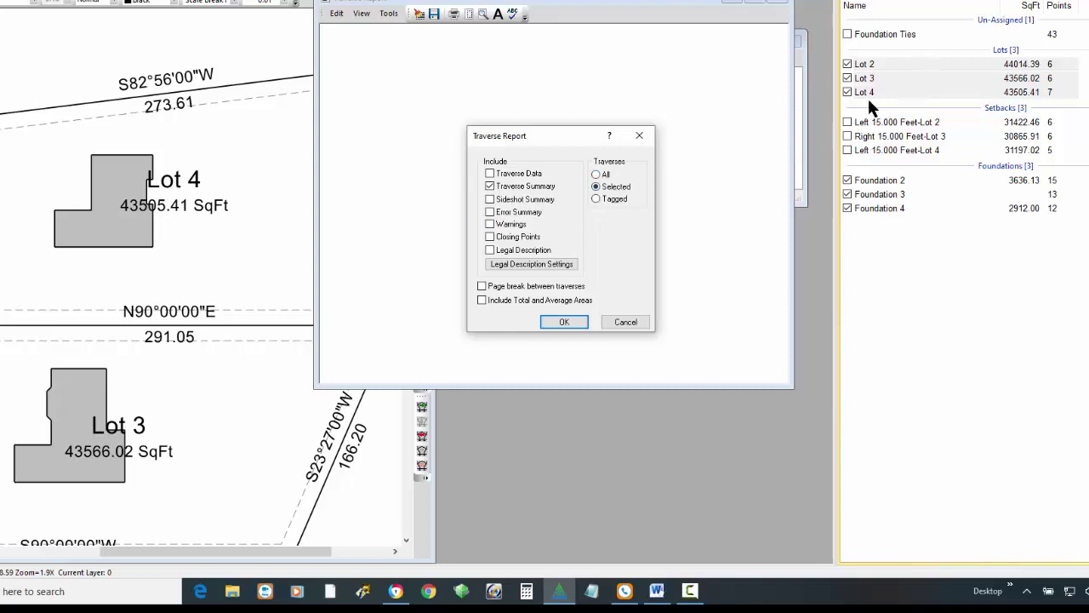
left_click(601, 175)
left_click(599, 187)
left_click(557, 322)
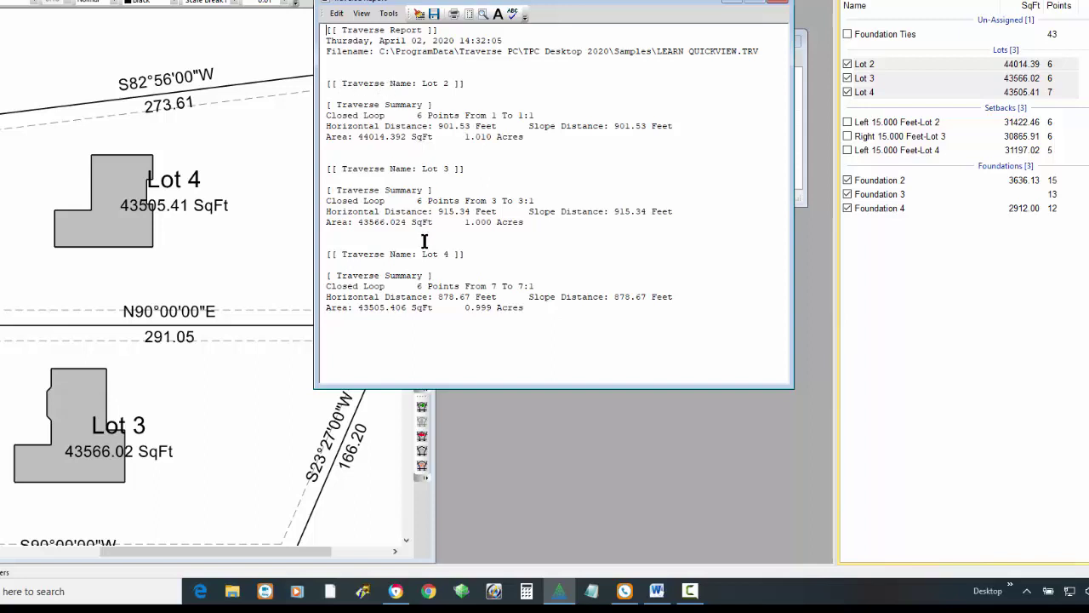
- Check Lot 4's area in the report, and close the report and the Lot 4 traverse view
left_click_drag(358, 307, 412, 306)
left_click(406, 337)
left_click(778, 4)
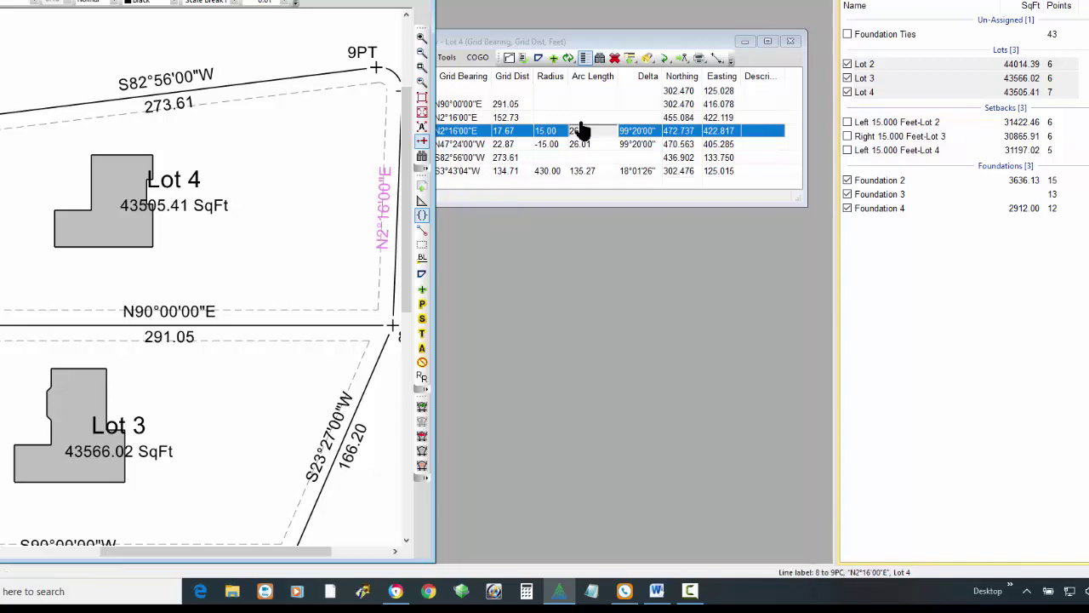
left_click(791, 40)
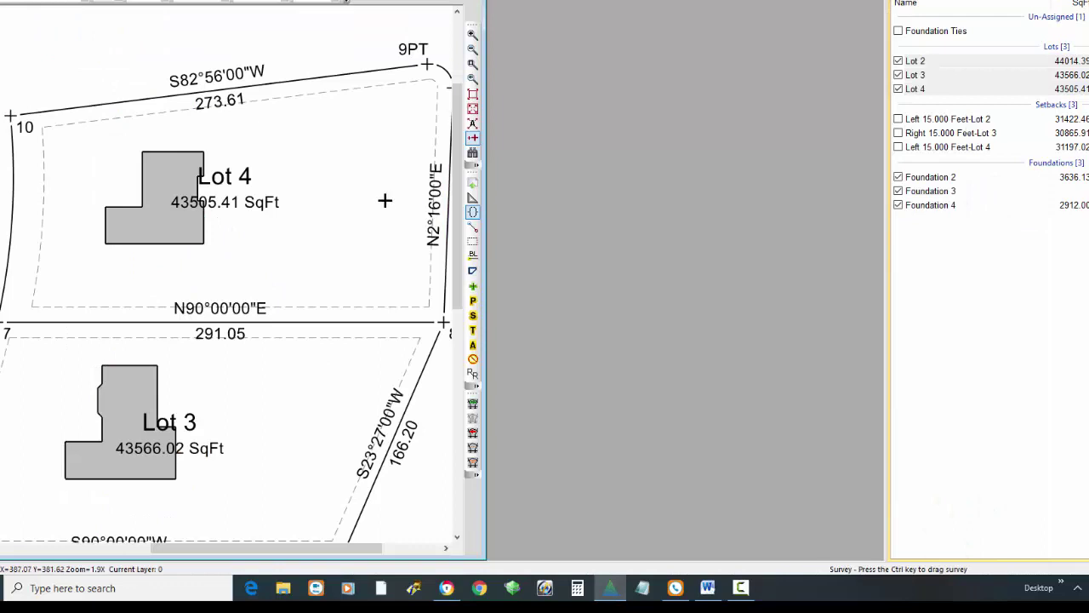
- Select the filleted CAD lines and arc west of Lot 4 and move them together farther up the drawing
scroll(385, 200, "down", 3)
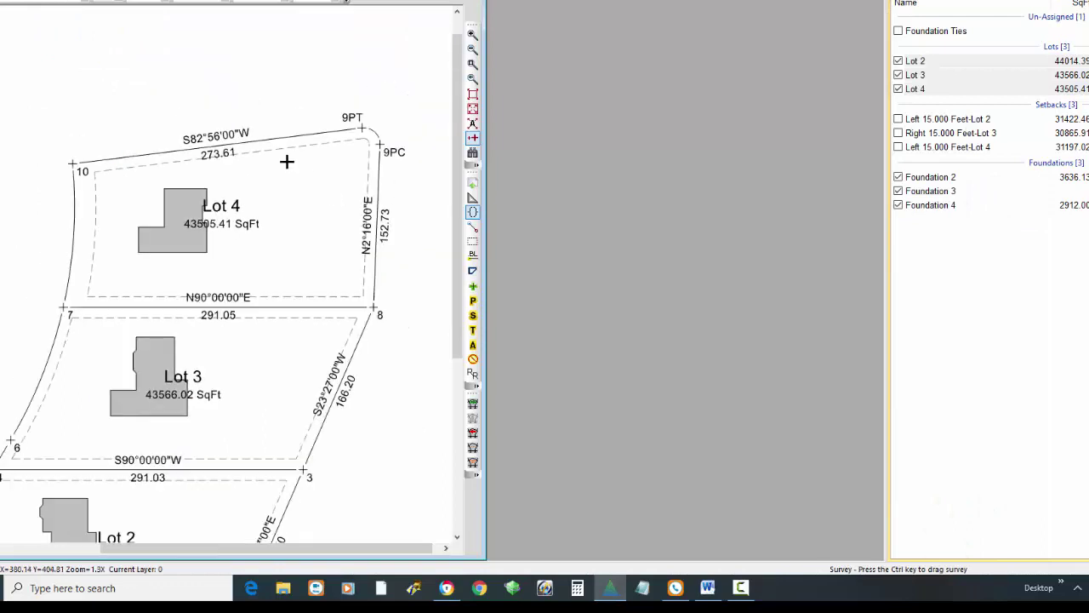
middle_click_drag(246, 218, 361, 220)
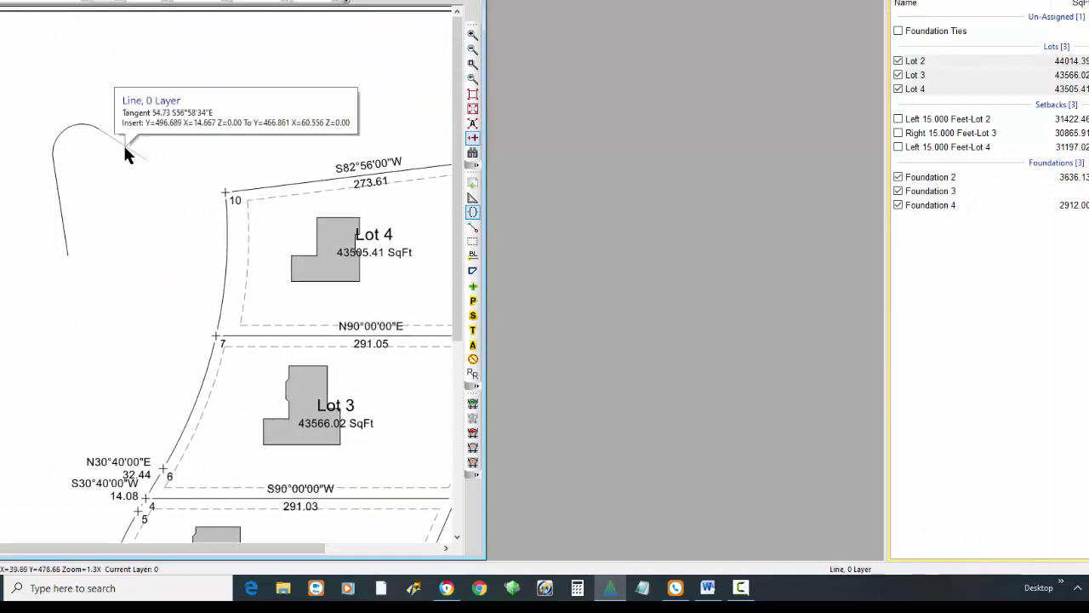
mouse_move(128, 145)
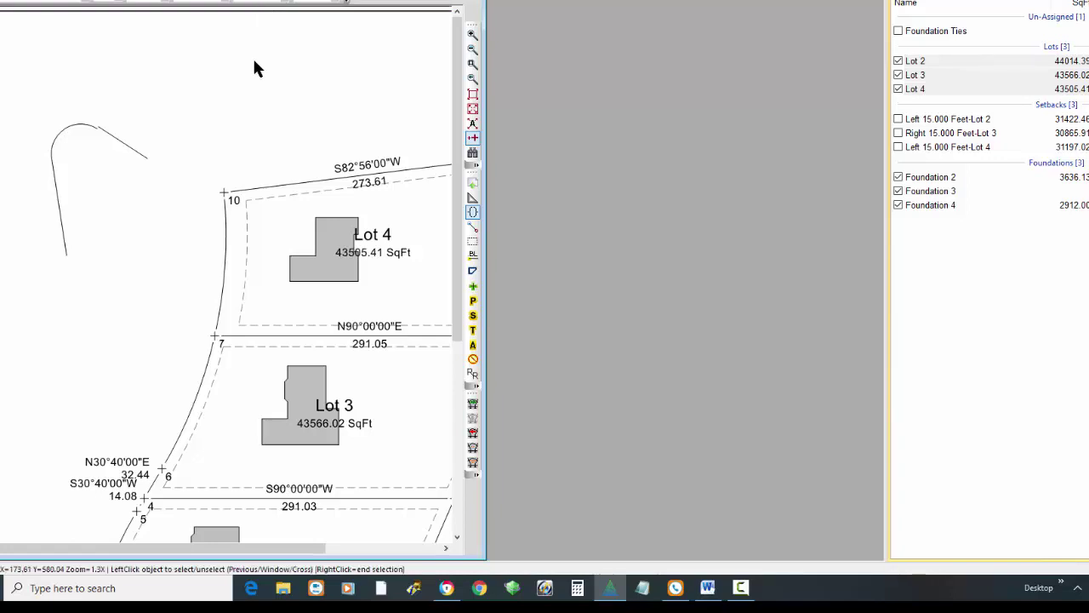
left_click(73, 125)
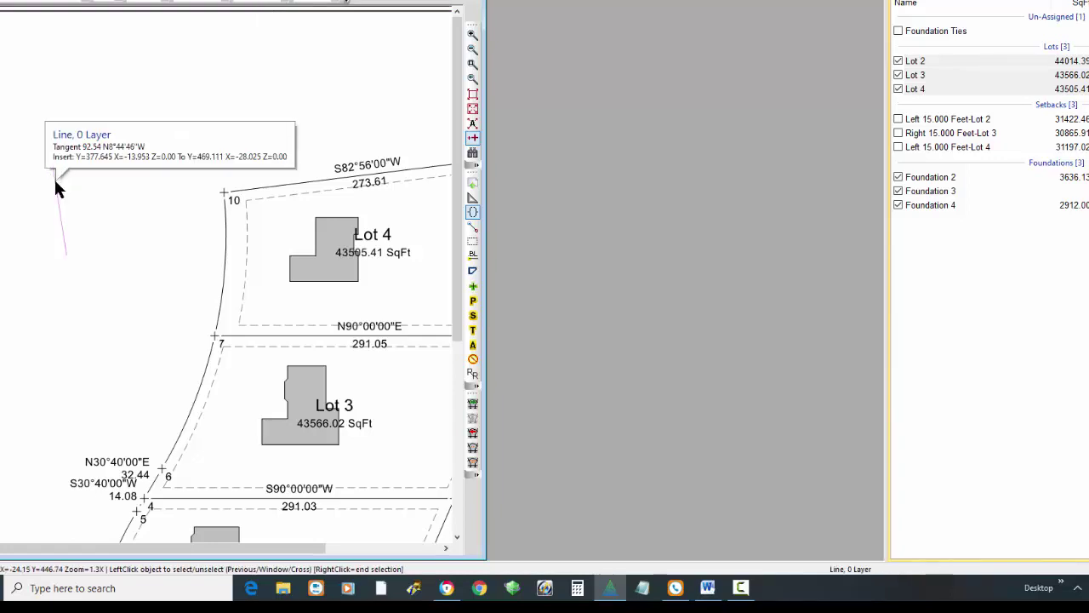
left_click(56, 185)
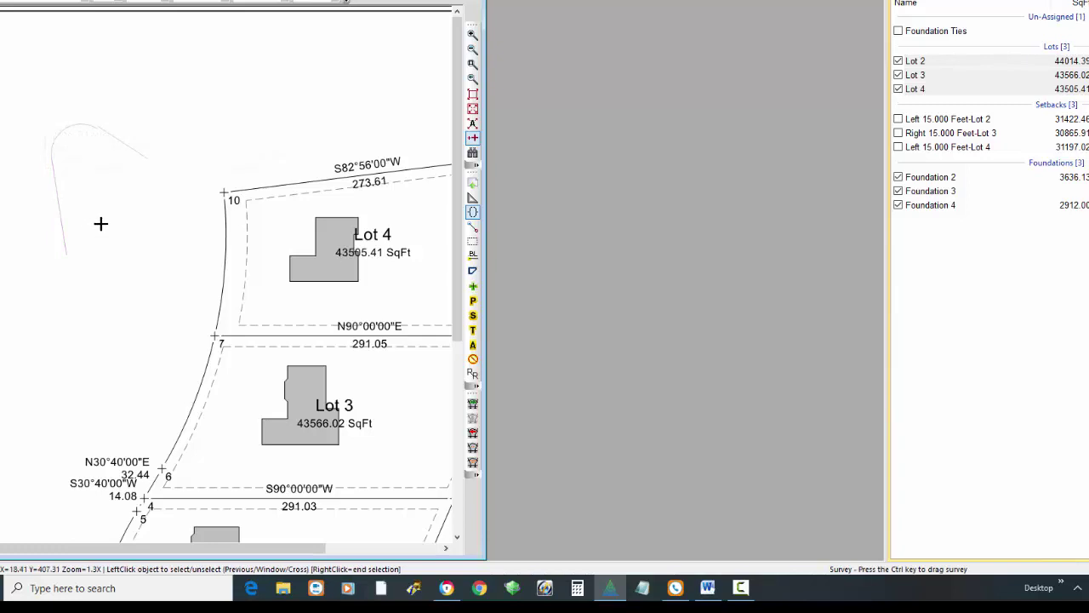
right_click(100, 223)
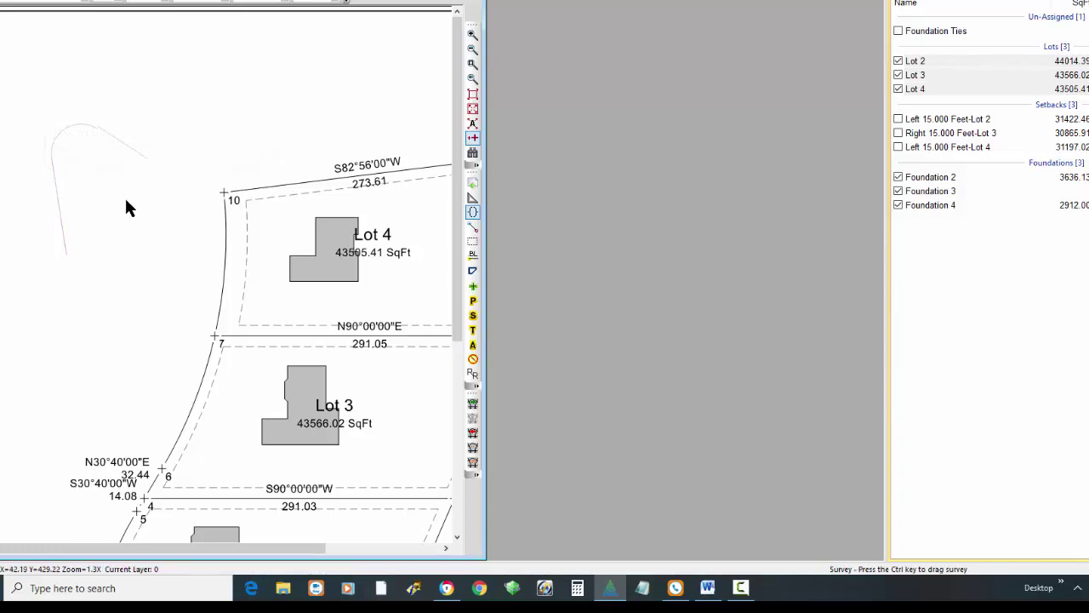
left_click_drag(138, 148, 146, 90)
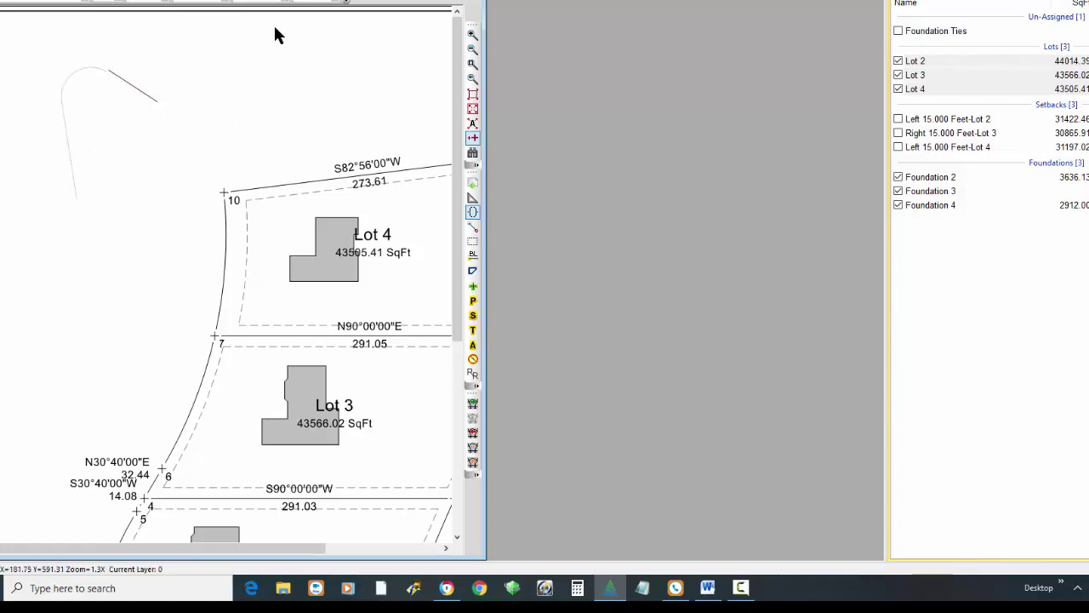
- Delete the filleted CAD lines and arc from the area northwest of Lot 4
right_click(142, 90)
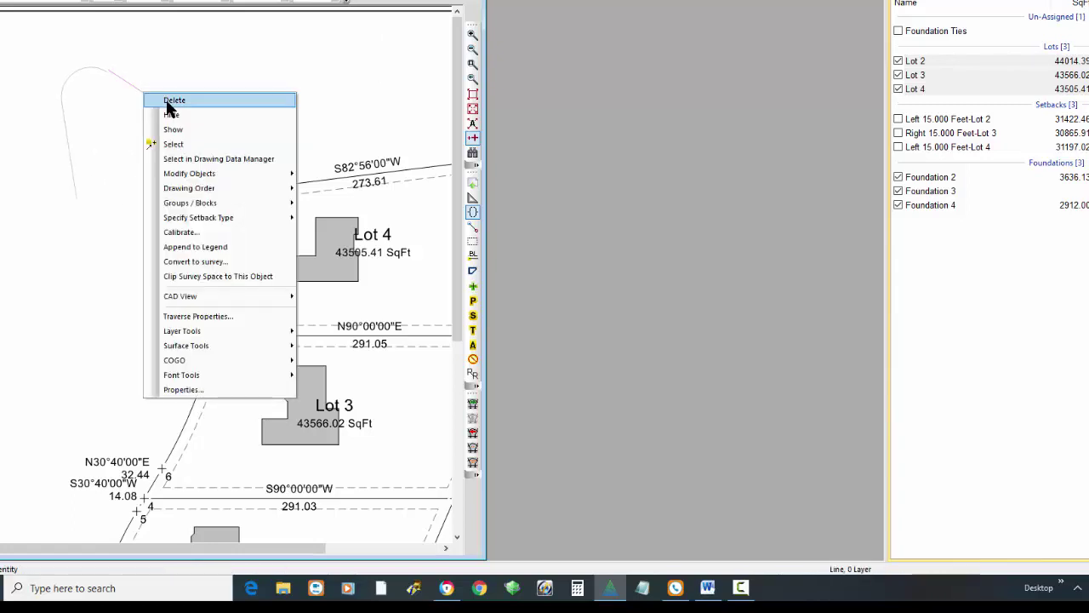
left_click(174, 144)
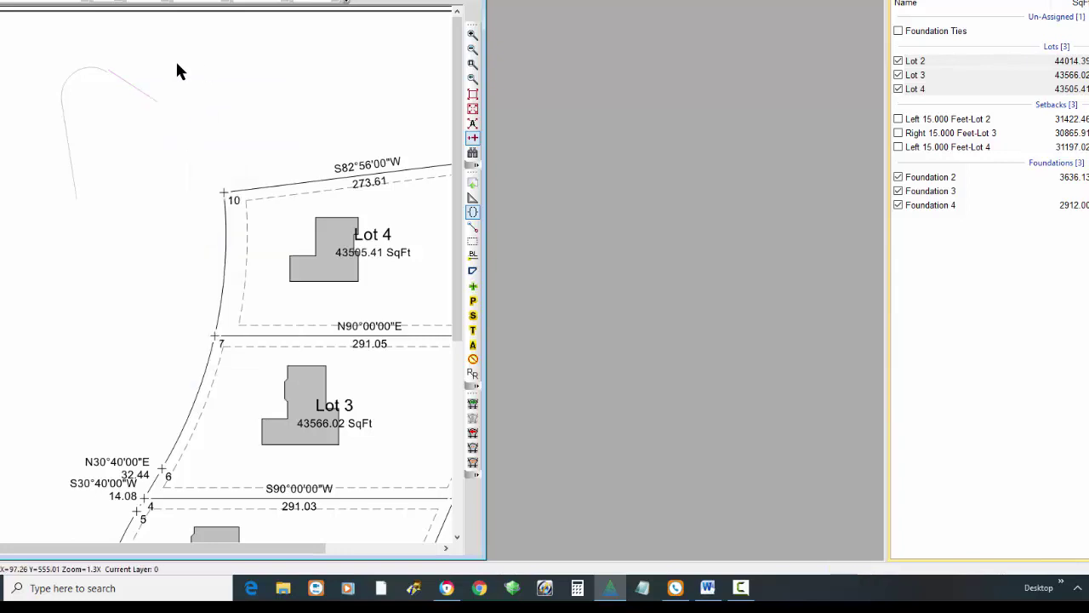
right_click(85, 68)
left_click(114, 76)
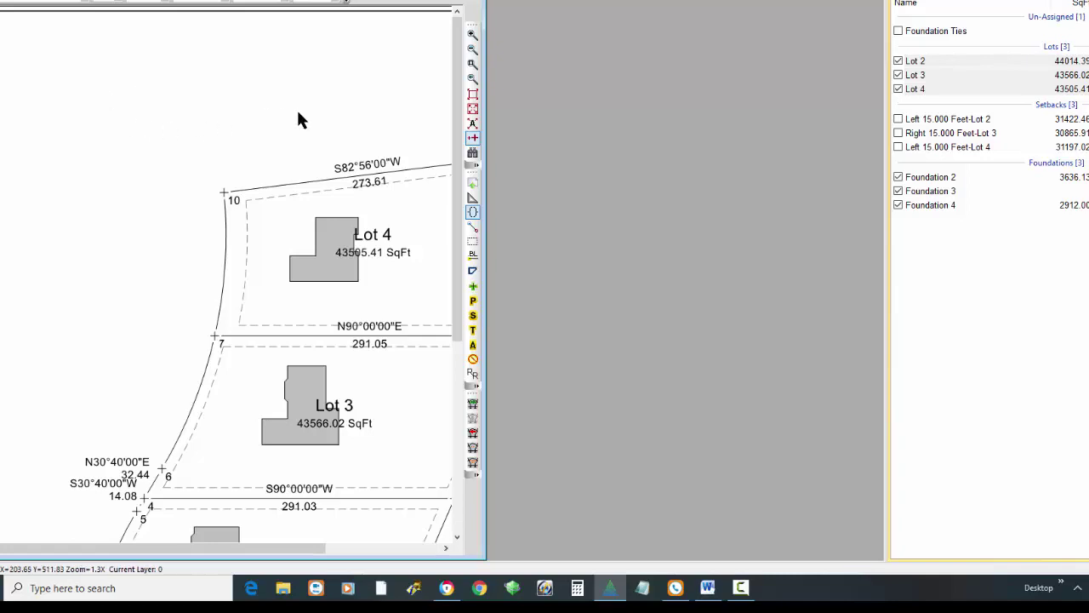
- Try to edit Lot 4's survey line between points 9PT and 10 as a plain CAD object
mouse_move(298, 119)
middle_mouse_down()
mouse_move(133, 114)
mouse_move(141, 104)
middle_mouse_up()
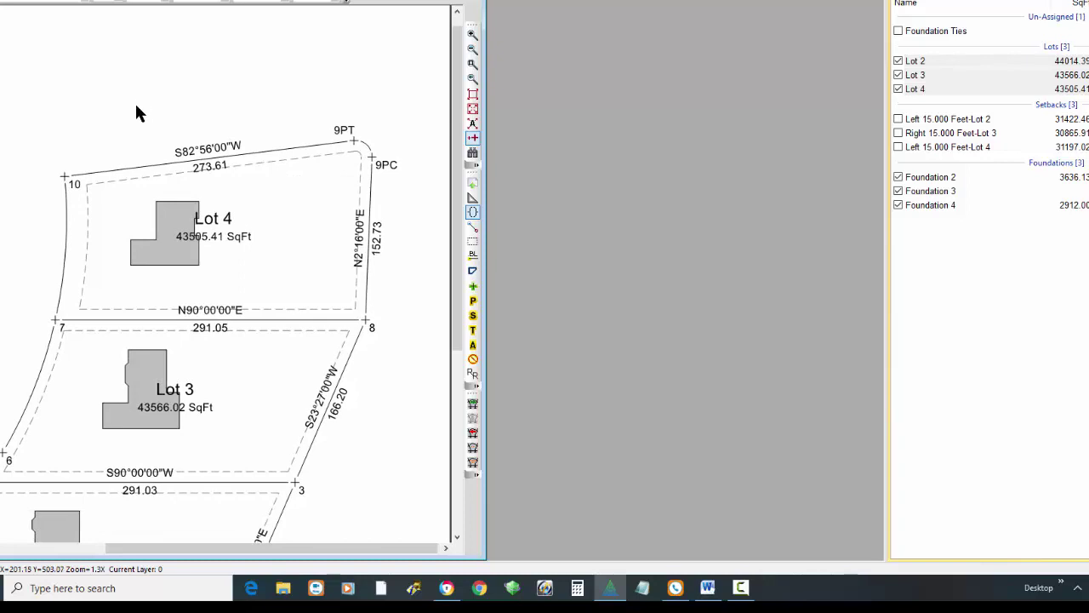
mouse_move(138, 166)
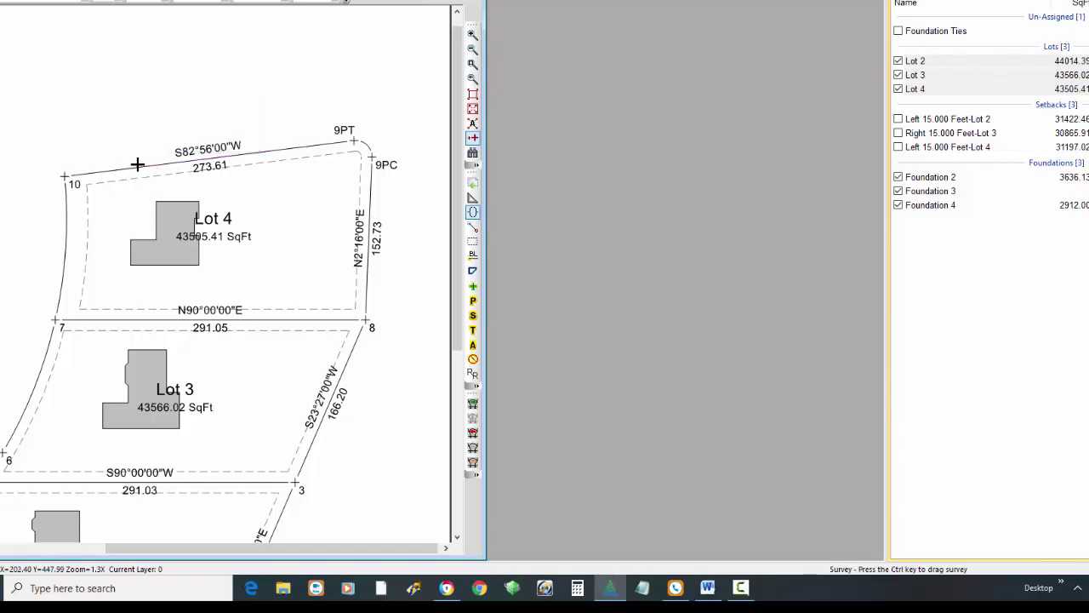
left_click(136, 160)
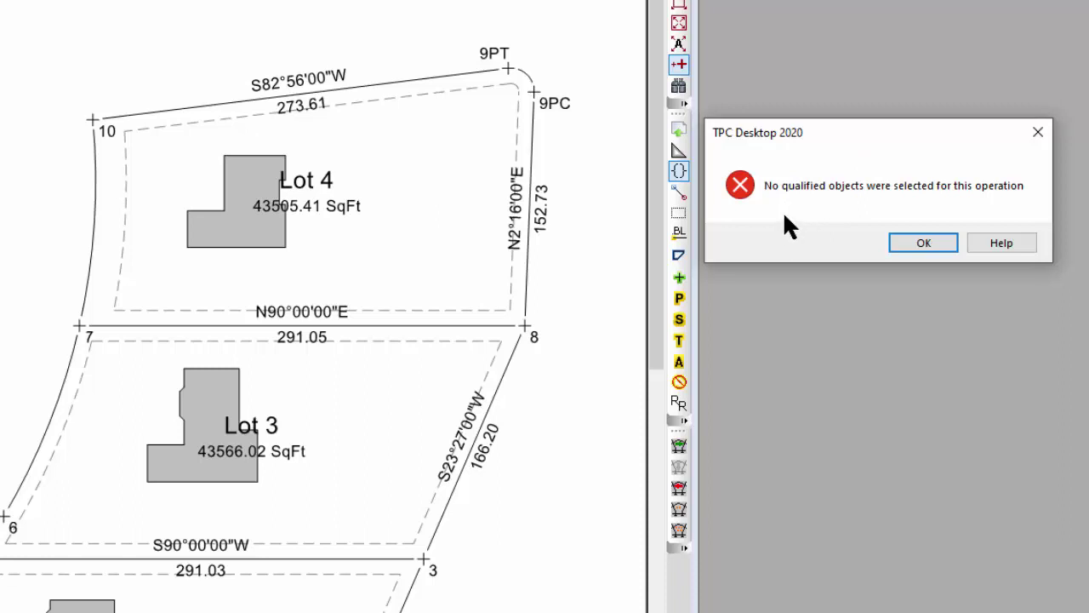
left_click(914, 237)
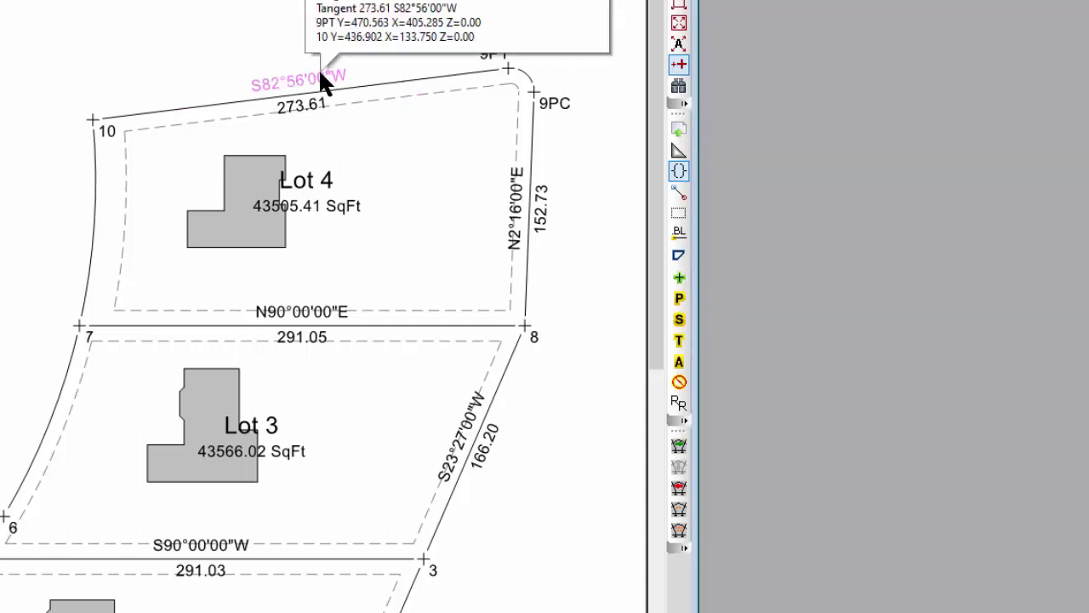
- Shift the S82°56'00"W bearing label toward point 9PT, and move the entire Foundation 4 traverse toward Lot 4's southwest corner
left_click_drag(324, 79, 409, 54)
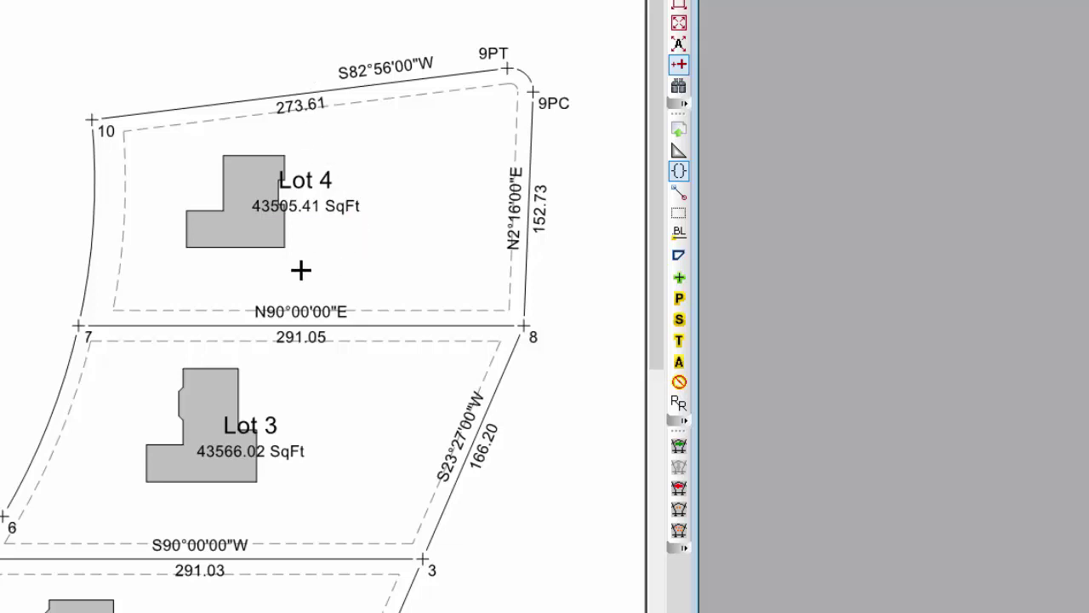
mouse_move(273, 246)
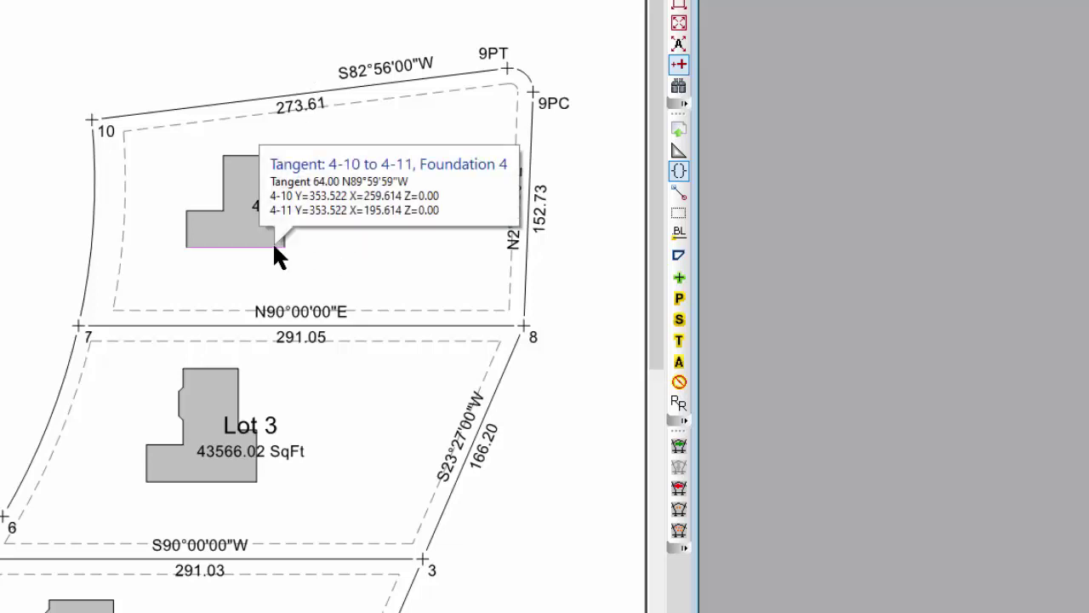
right_click(274, 247)
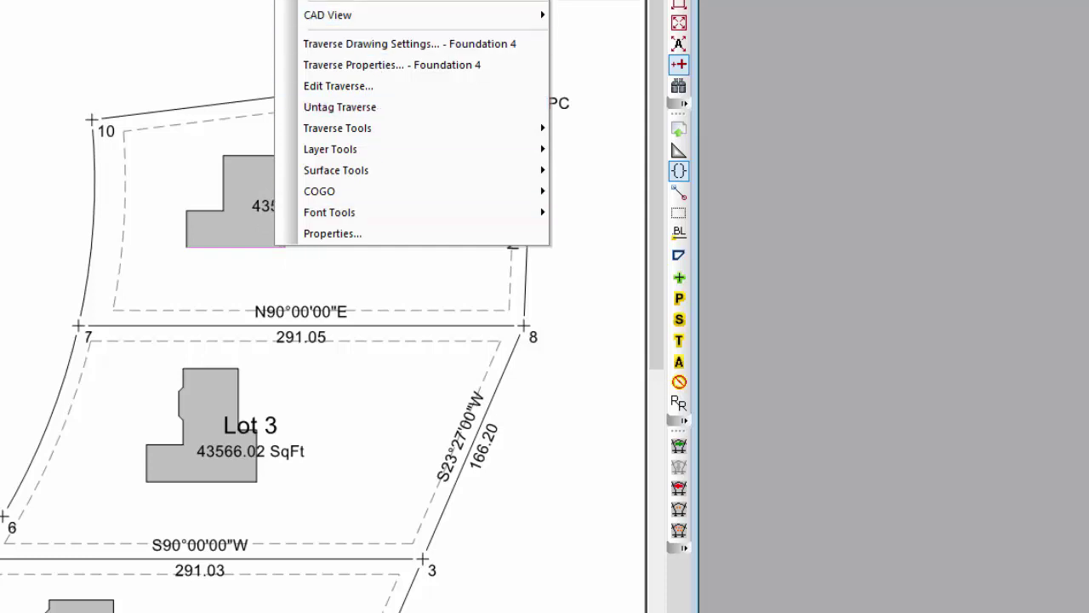
left_click(339, 86)
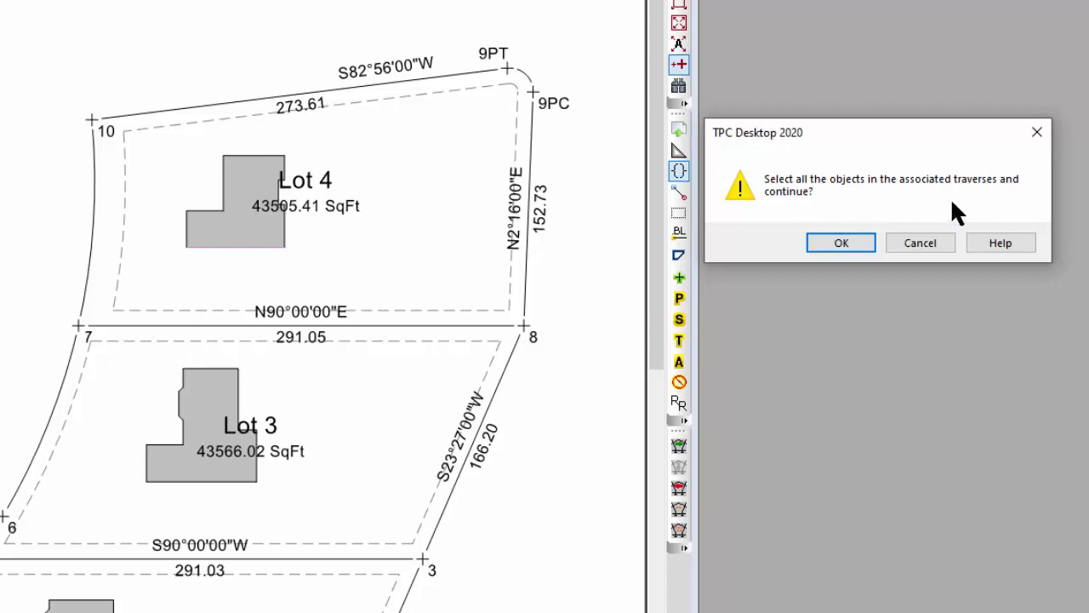
left_click(861, 245)
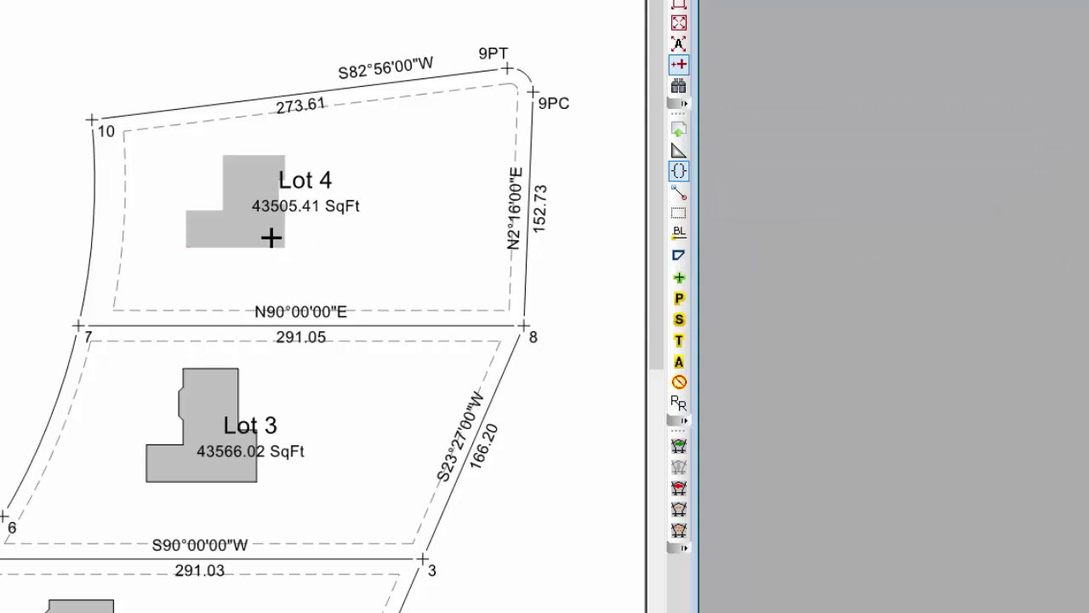
left_click_drag(271, 237, 221, 282)
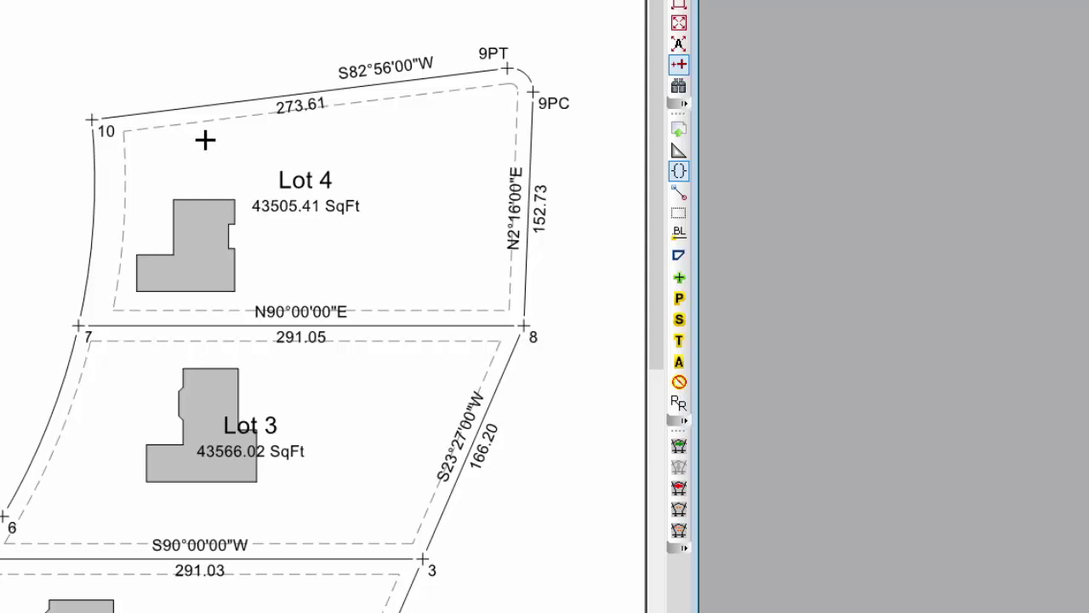
- Examine Lot 4's north line and the rounded boundary and setback corner at 9PT and 9PC up close, and return to the full drawing
left_click(201, 108)
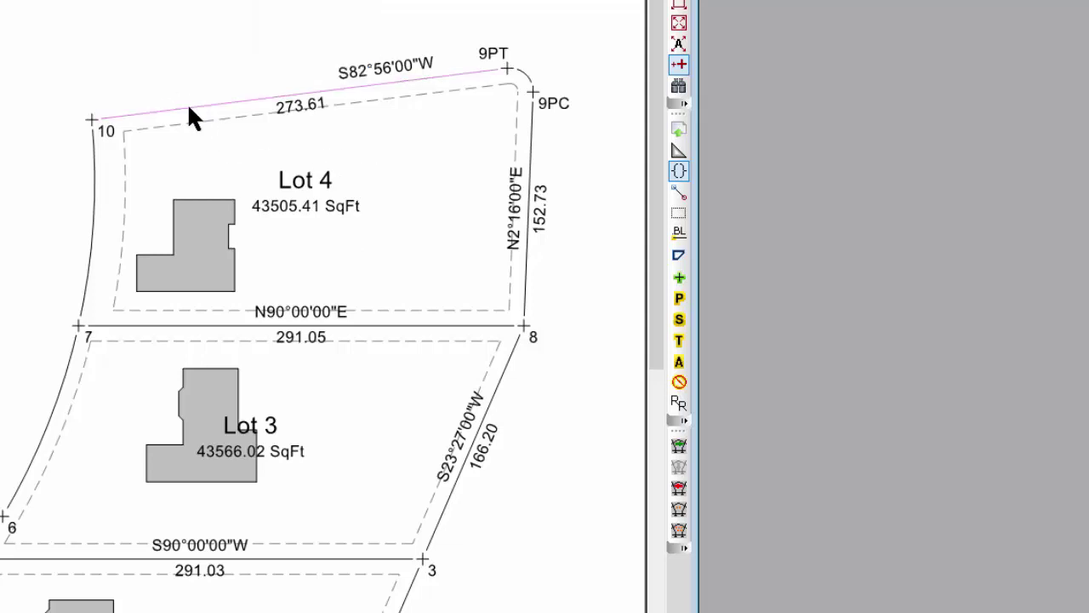
mouse_move(189, 108)
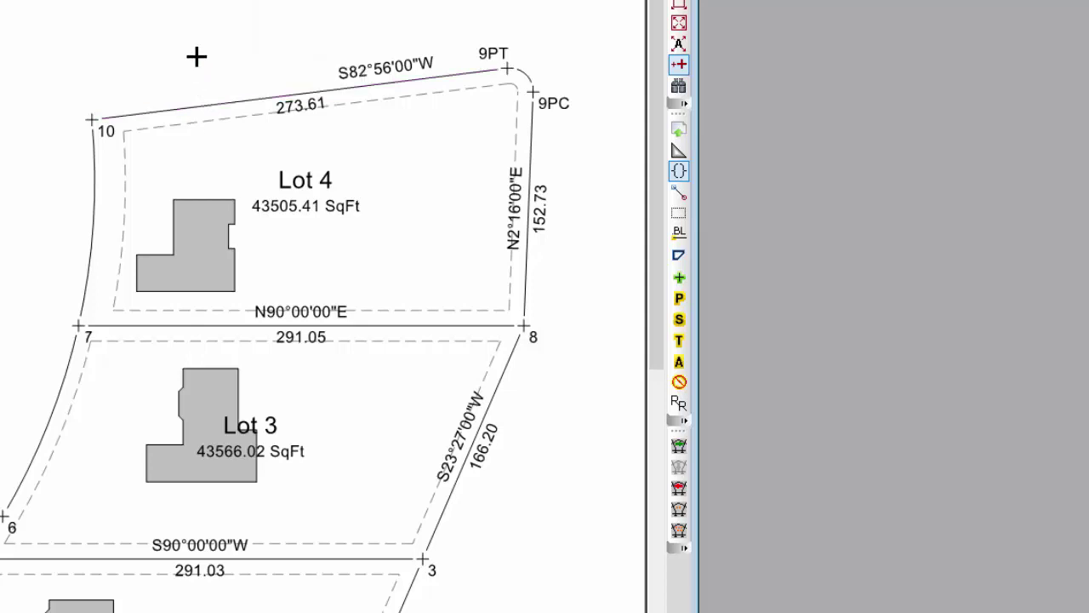
mouse_move(312, 179)
left_click(635, 75)
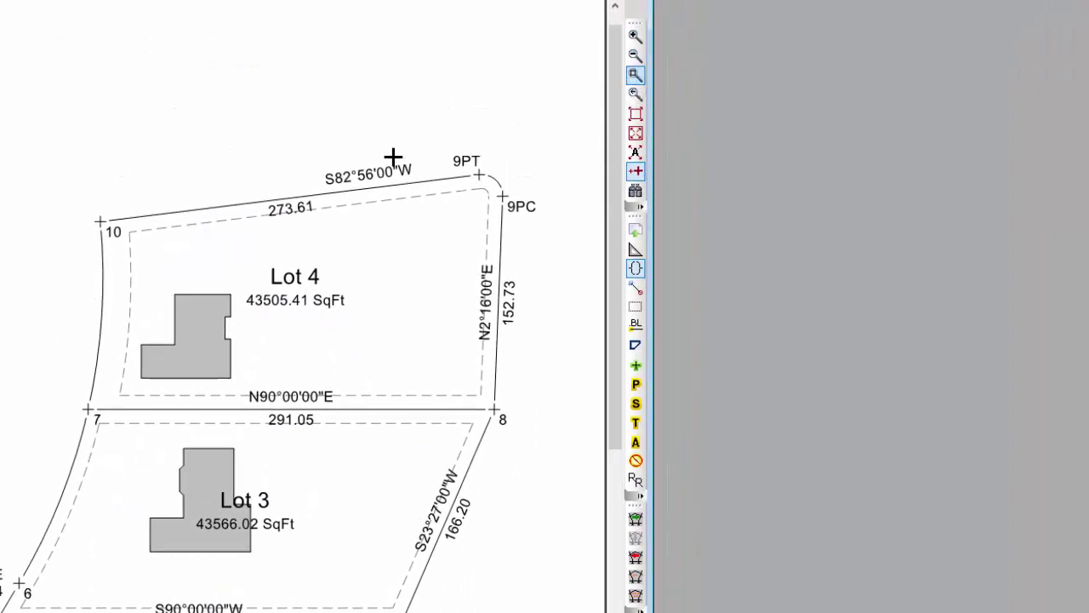
left_click_drag(392, 156, 516, 262)
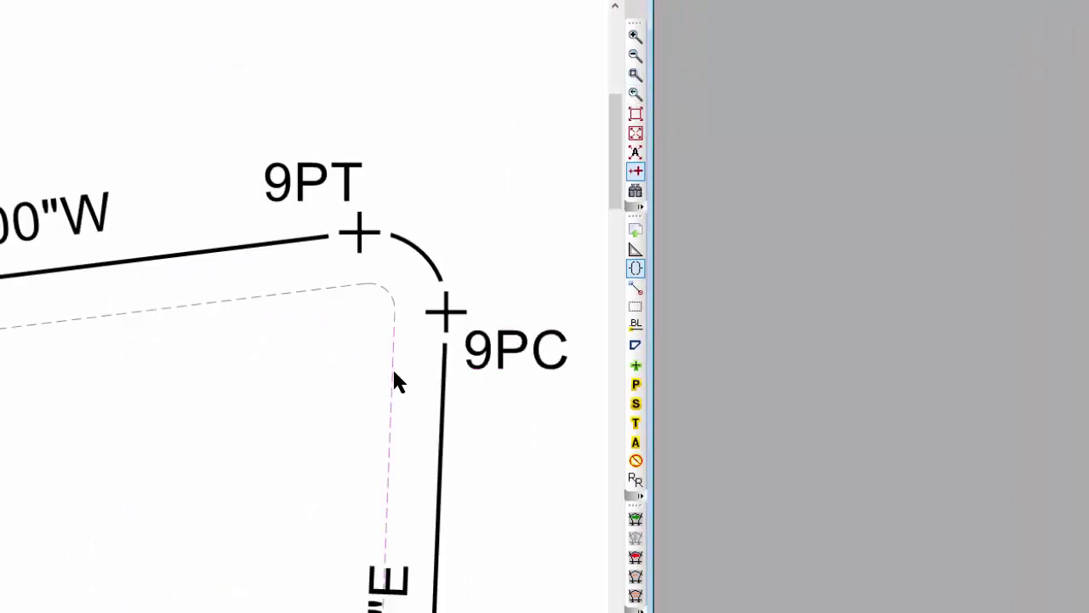
middle_click(328, 335)
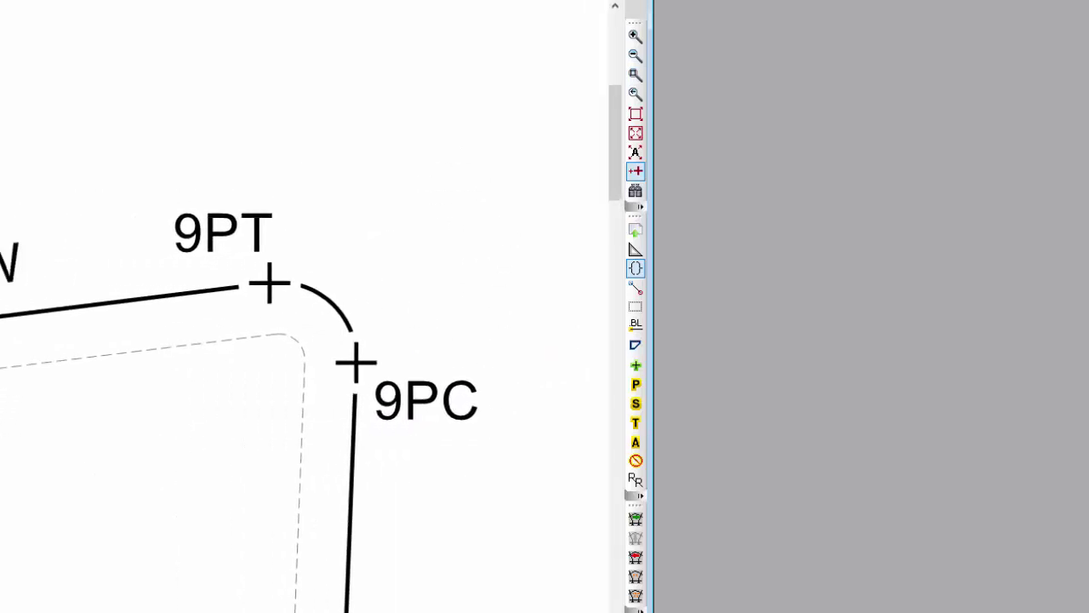
scroll(329, 341, "up", 3)
scroll(329, 340, "down", 1)
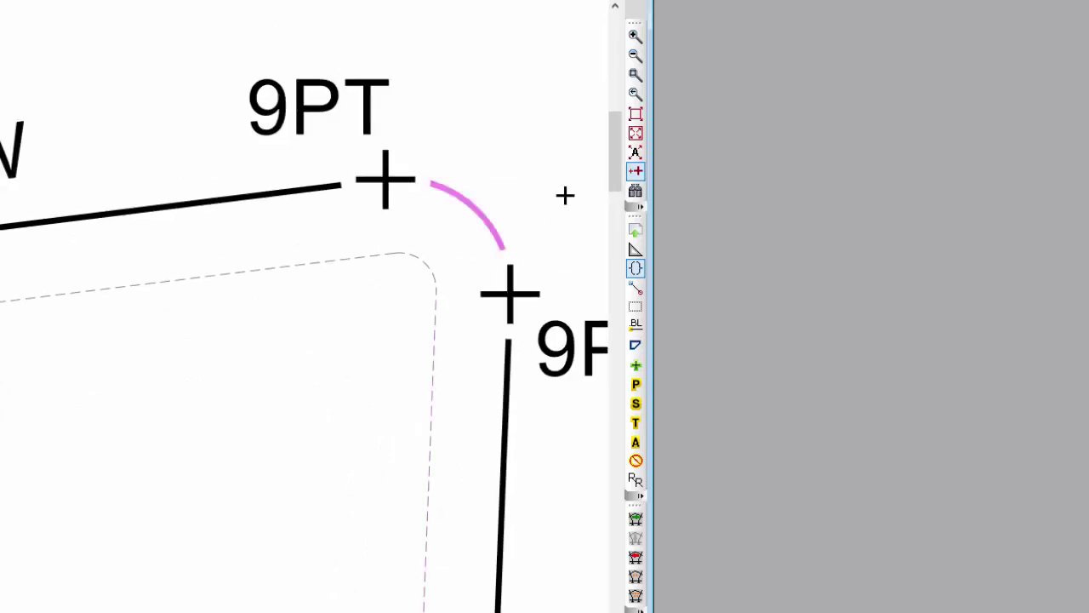
left_click(636, 90)
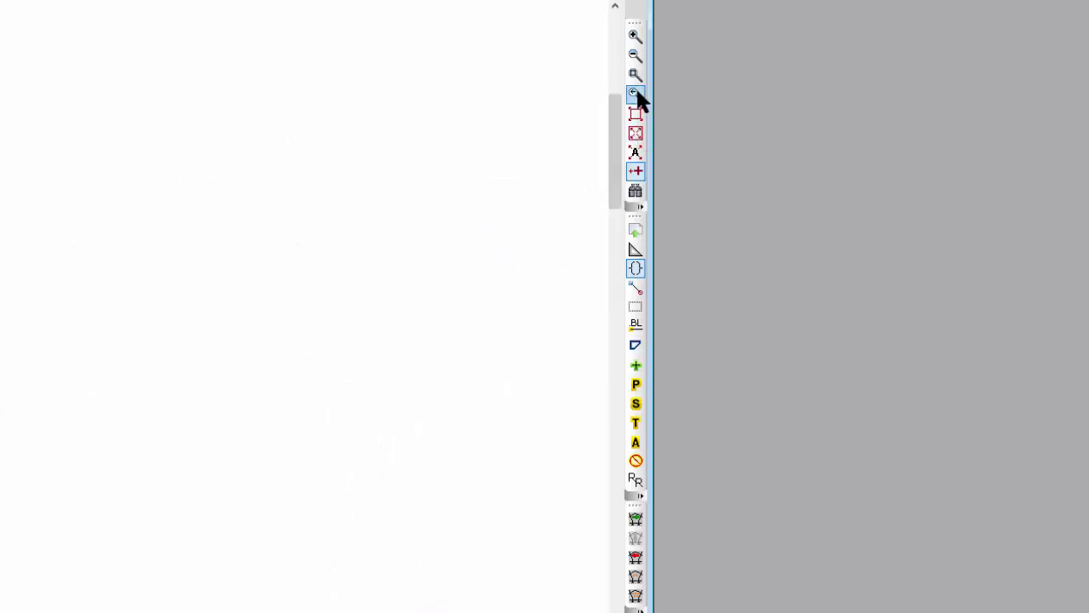
left_click(635, 56)
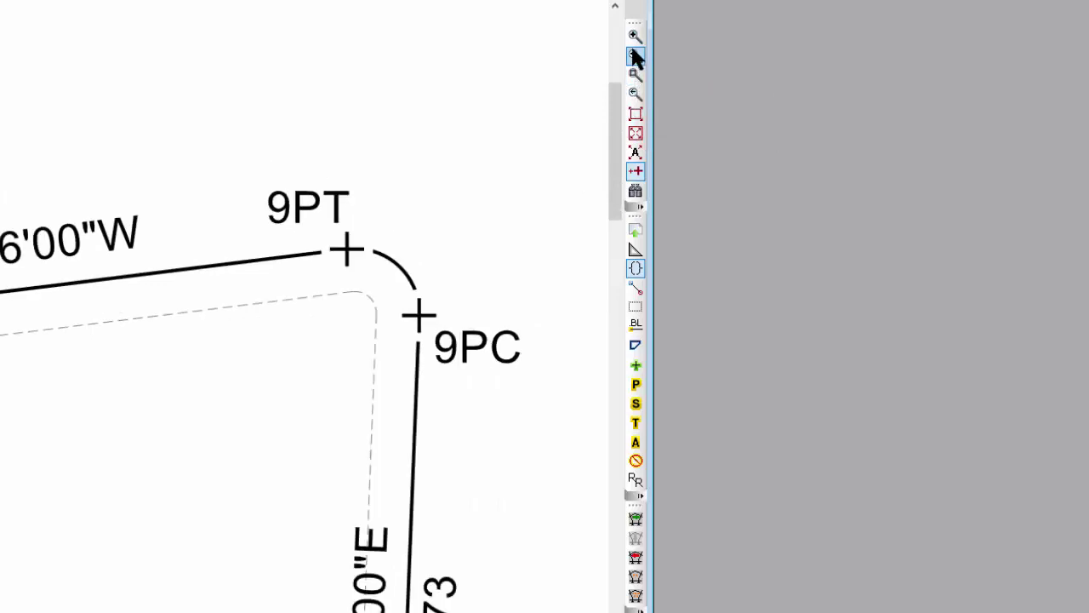
left_click(635, 35)
left_click(635, 36)
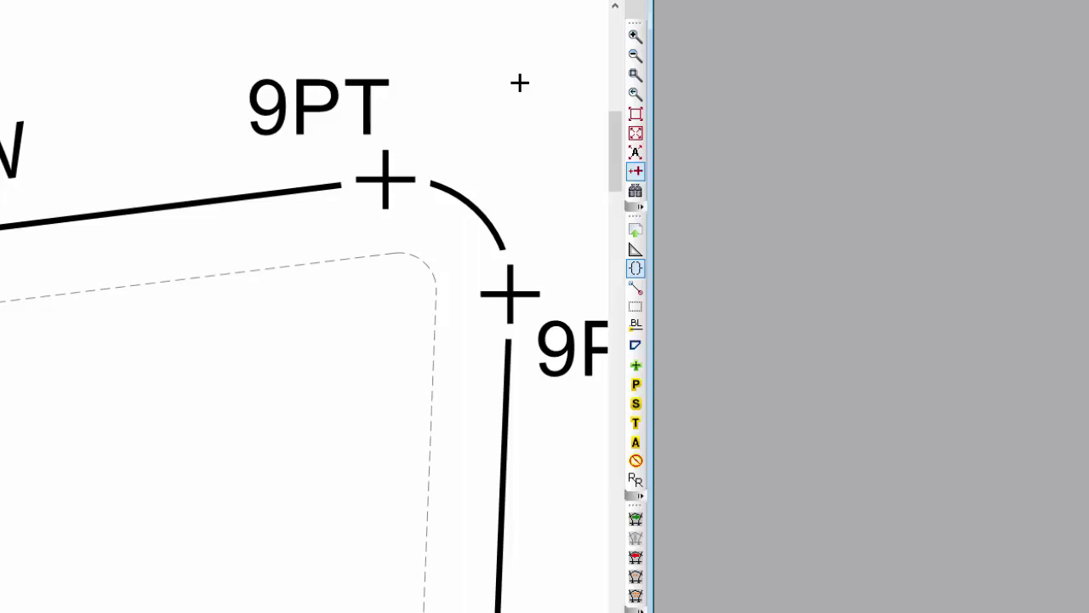
left_click(636, 116)
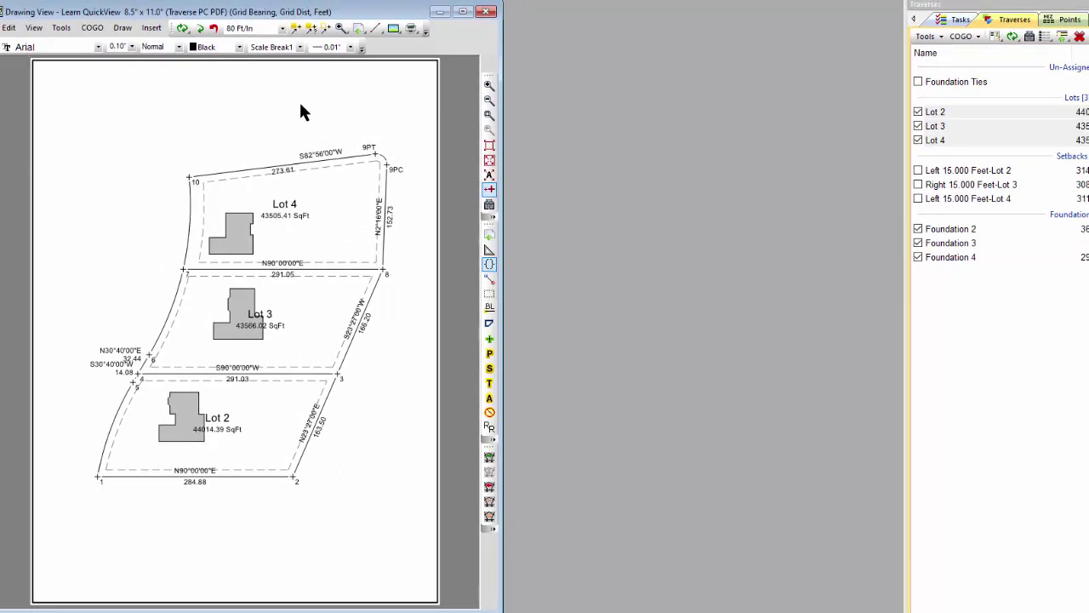
- Check the drawing in print preview and close the preview
left_click(410, 32)
left_click(413, 76)
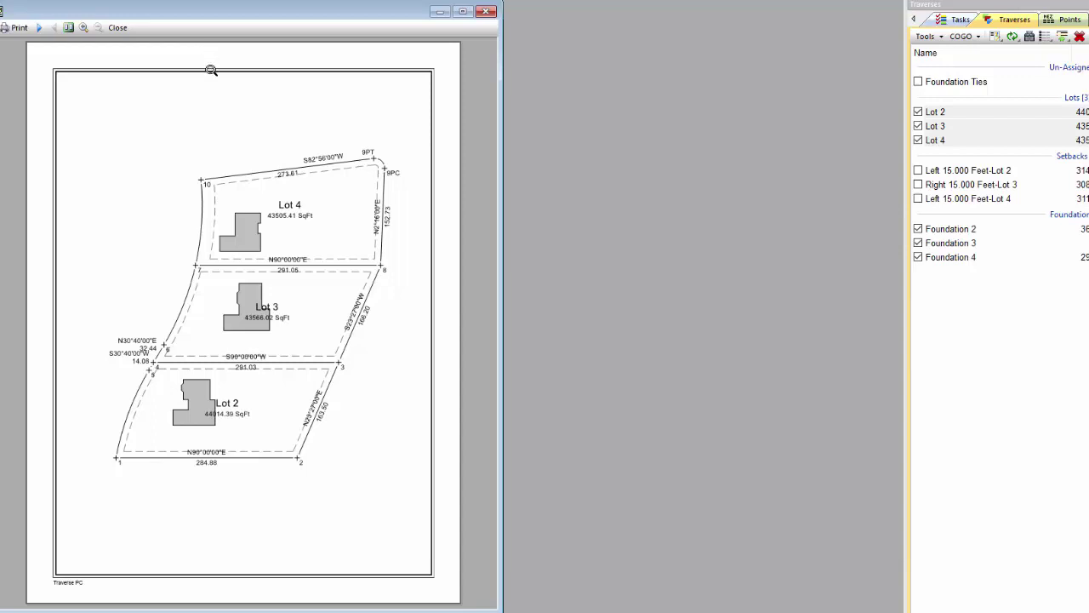
left_click(117, 28)
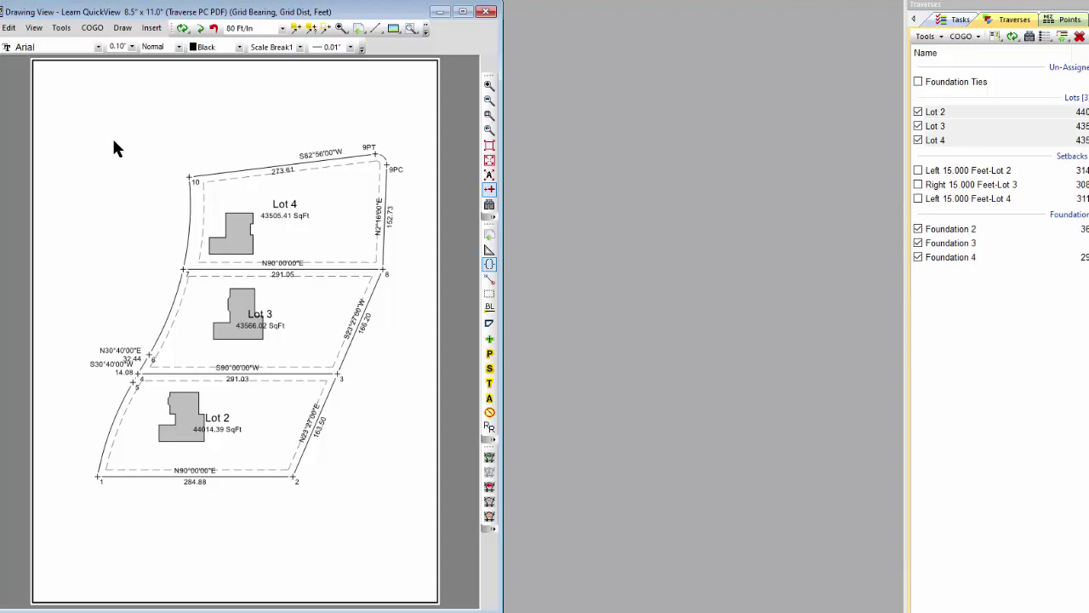
- Compare the labels and point symbols around points 4, 5 and 6 with view-dependent scaling switched off and back on
left_click(227, 166)
left_click(489, 115)
left_click_drag(88, 335, 157, 381)
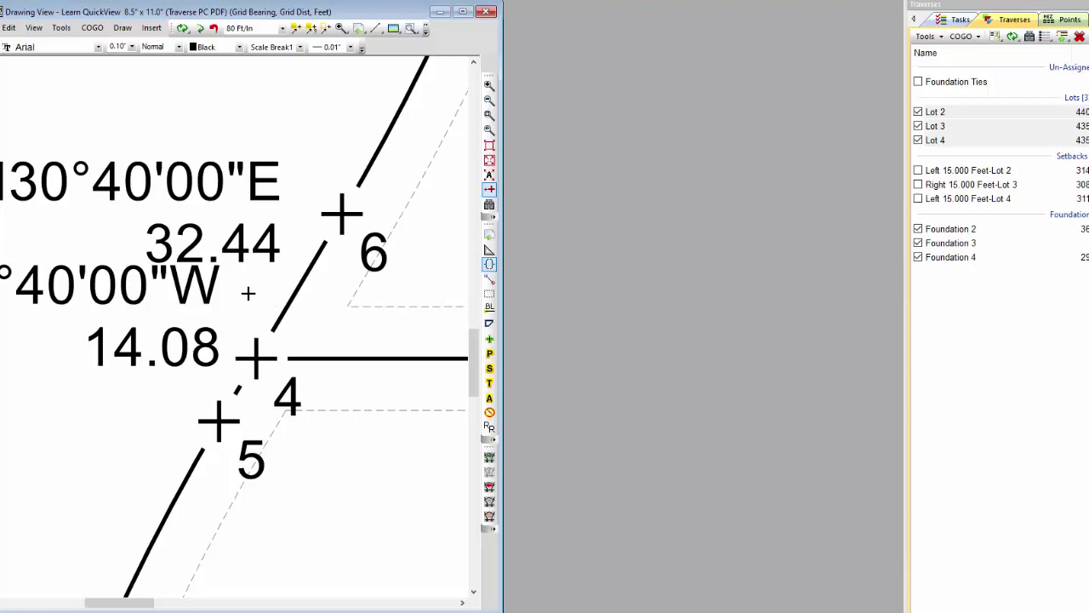
mouse_move(208, 292)
left_click(489, 191)
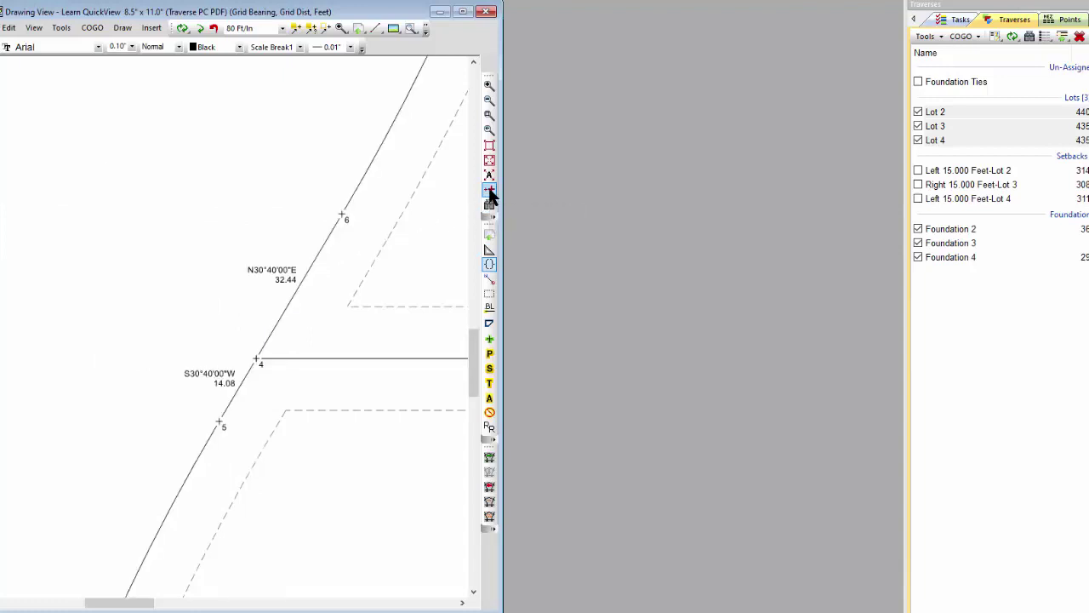
left_click(489, 191)
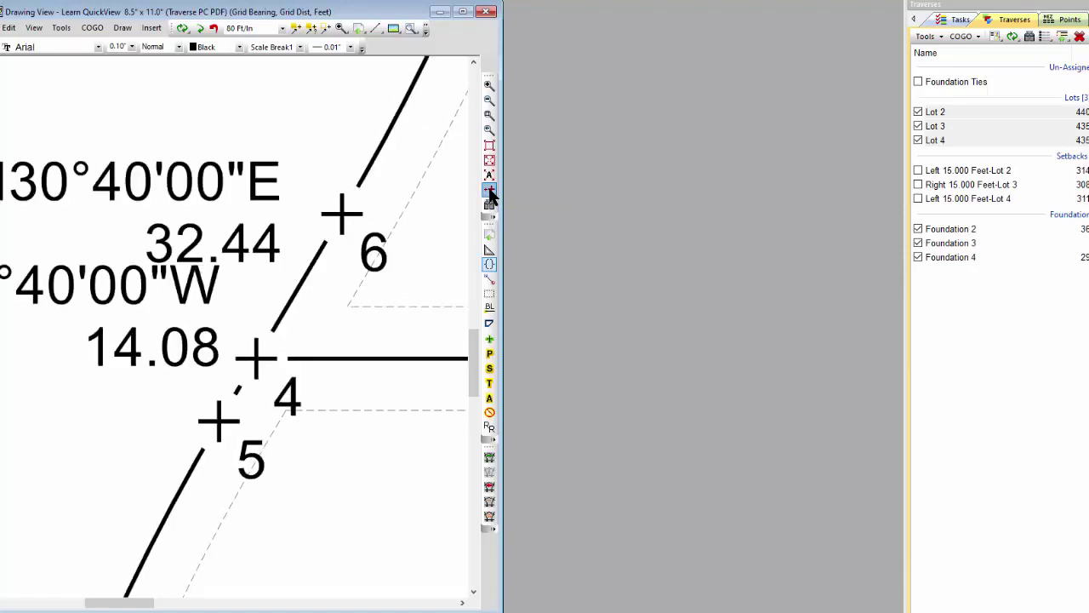
- Compare label and symbol sizes around point 4 while zooming with view-dependent scaling toggled, restore it, and return to the full drawing
left_click(489, 191)
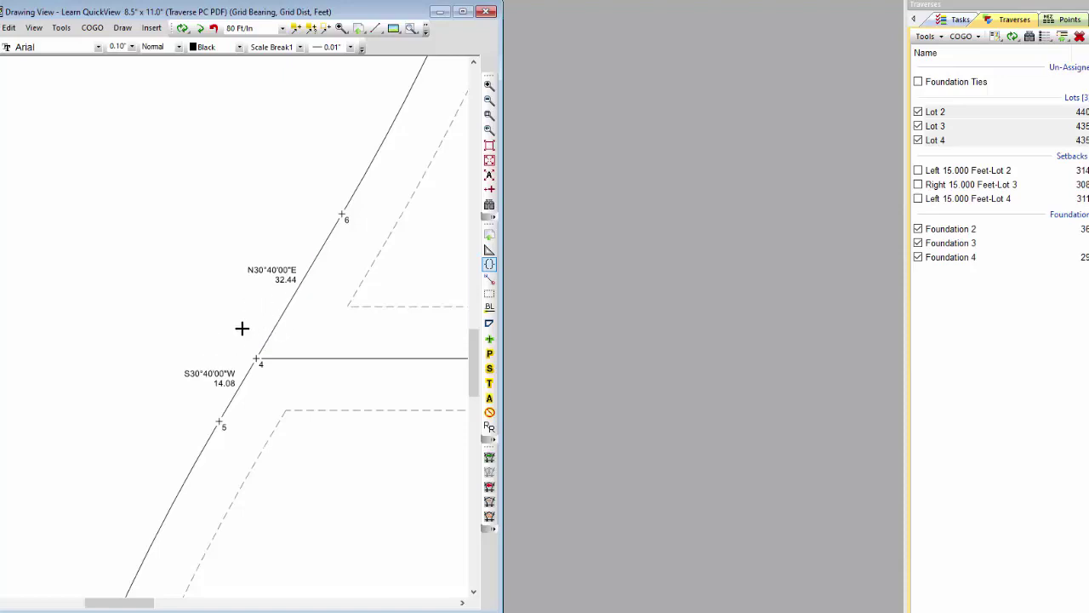
scroll(242, 327, "up", 2)
scroll(242, 327, "up", 1)
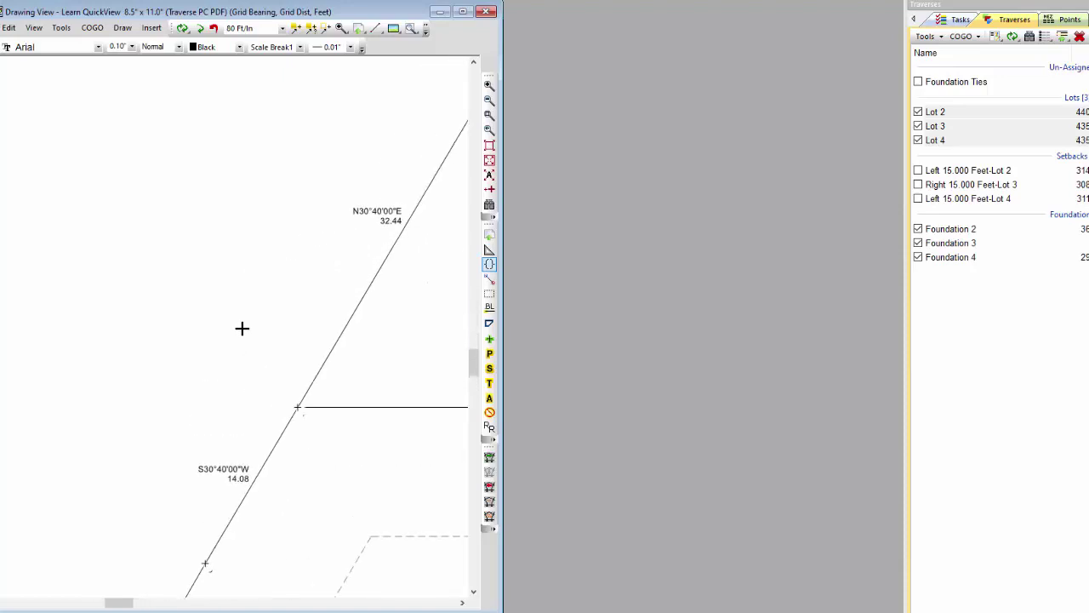
scroll(242, 327, "up", 1)
scroll(242, 327, "down", 2)
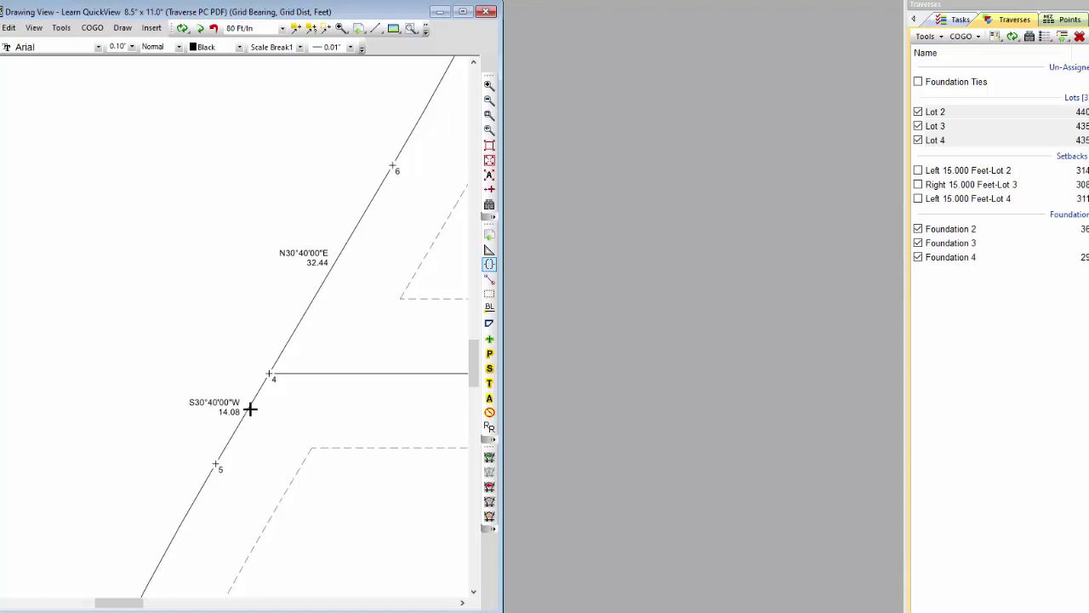
mouse_move(248, 406)
left_click(489, 191)
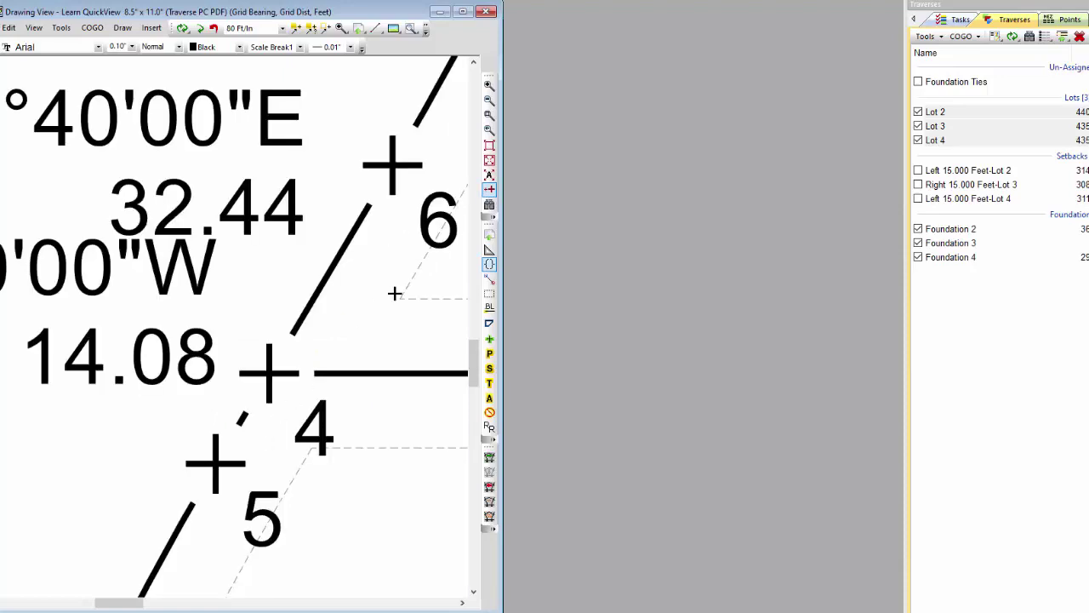
left_click(489, 160)
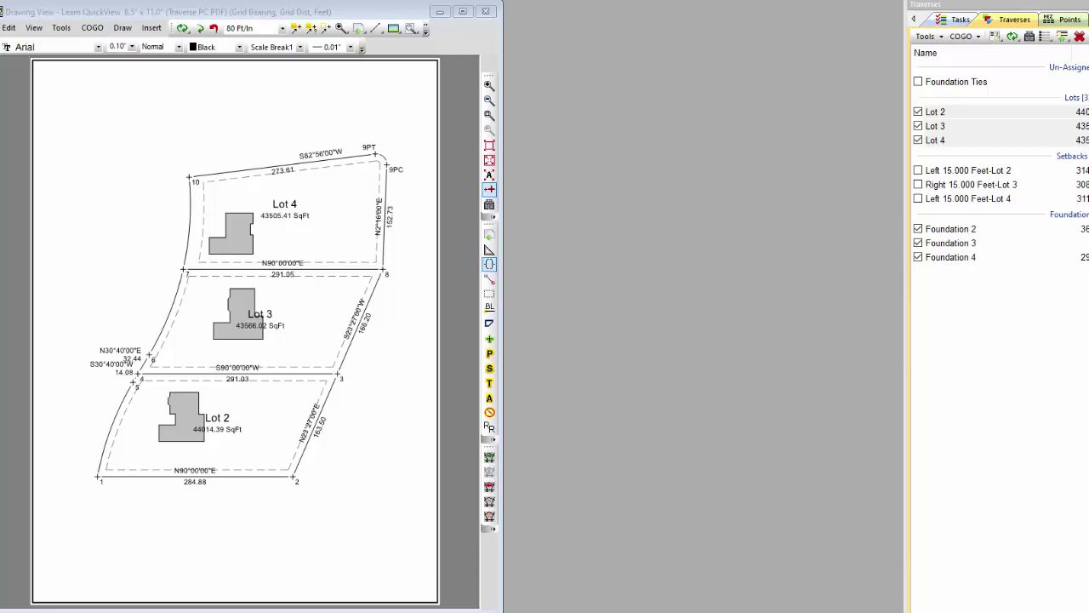
- Switch to the Traverse PC web page to check the Quick View topic outline, and return to the TPC drawing
key("alt+Tab")
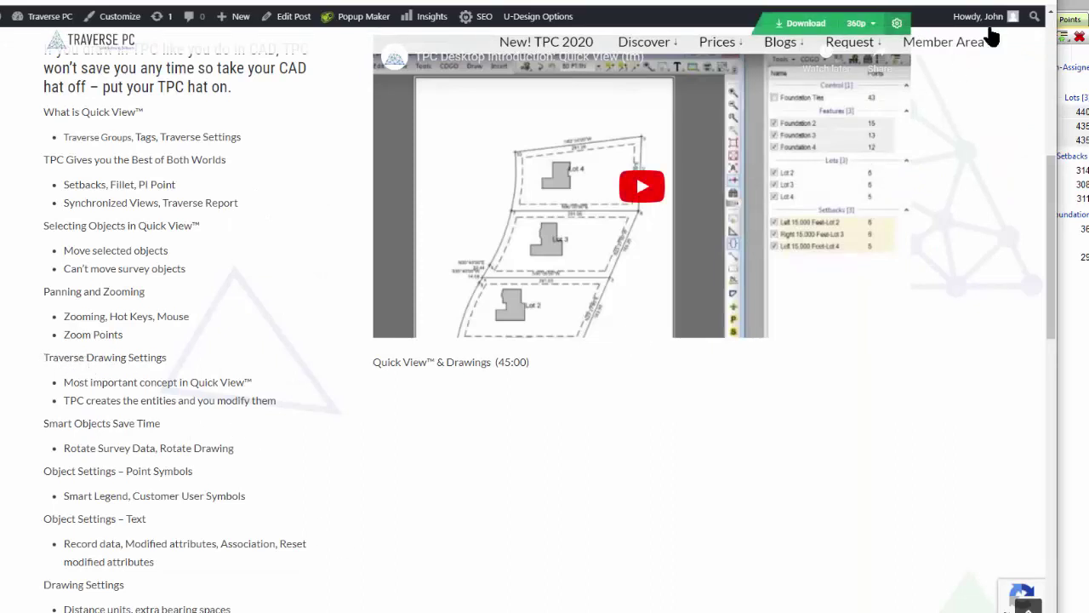
key("alt+Tab")
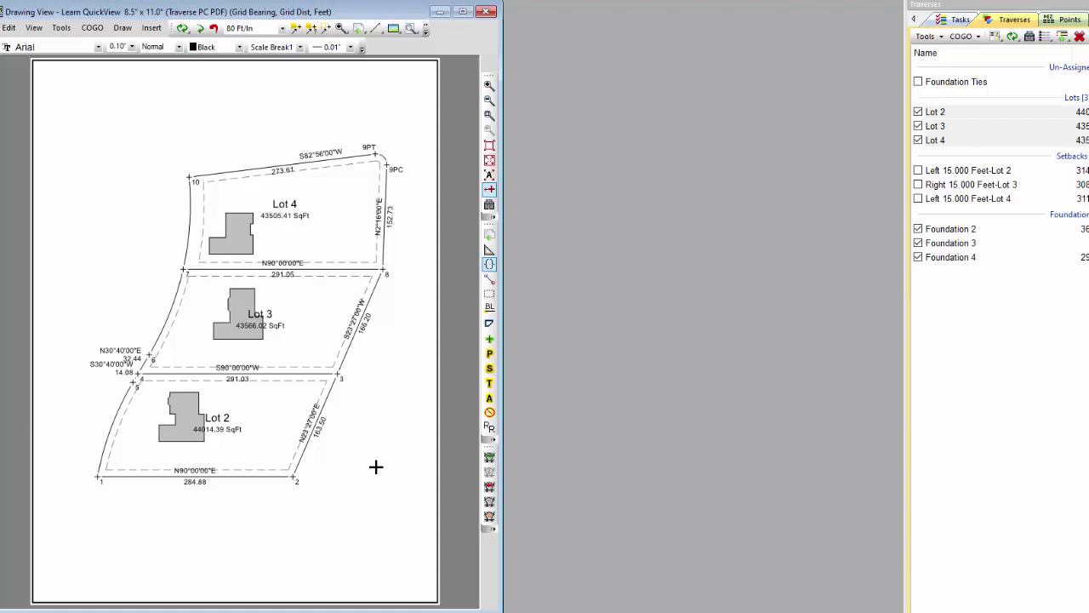
- Set Lot 2's line width to 0.02" in its traverse drawing settings, apply it, and close the settings
scroll(376, 467, "up", 2)
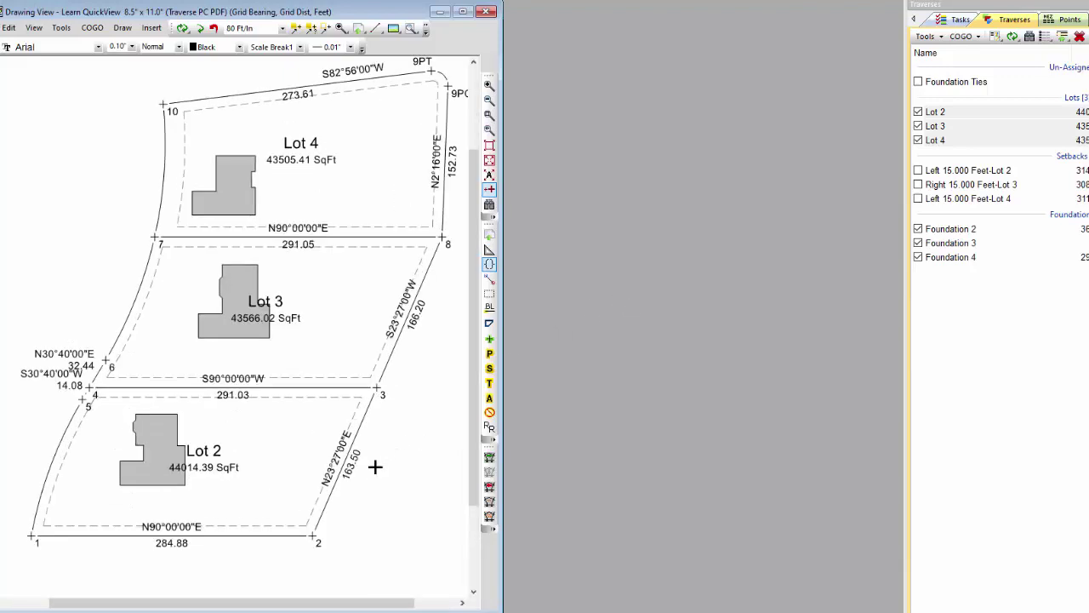
middle_click_drag(386, 496, 408, 449)
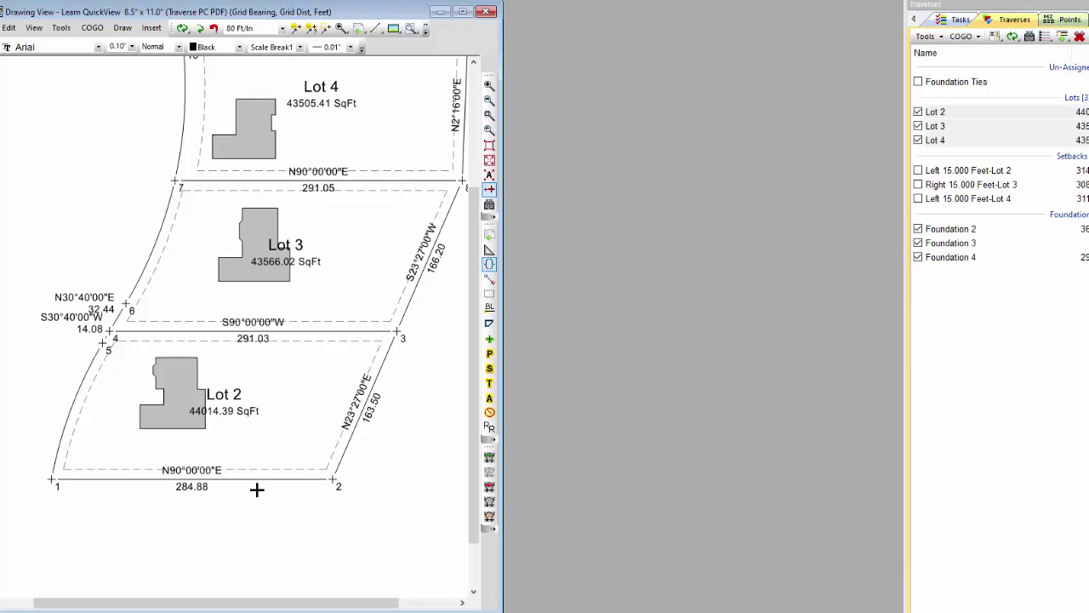
mouse_move(268, 477)
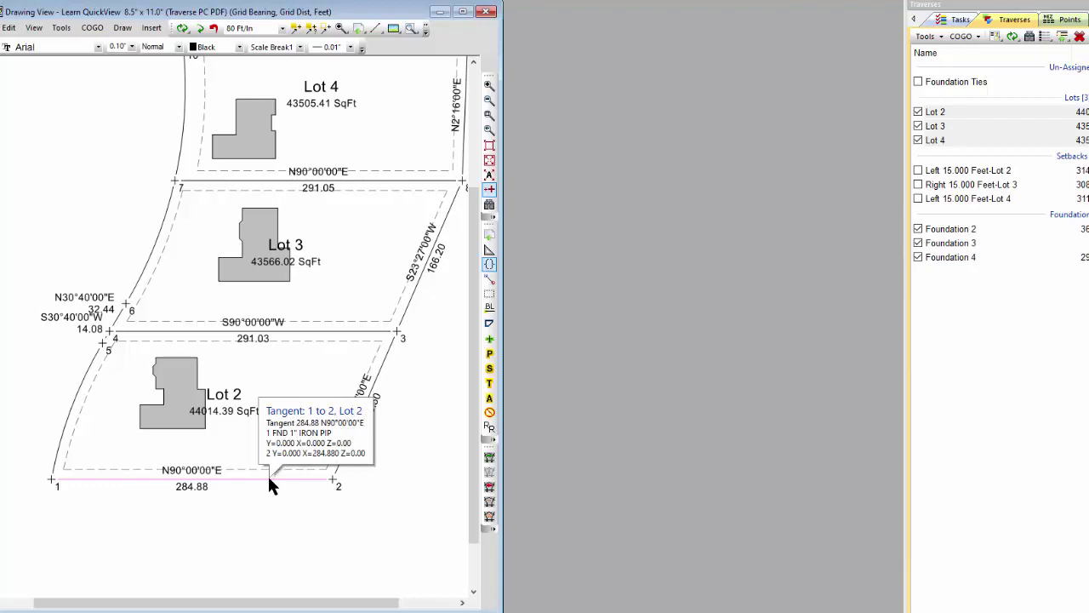
mouse_move(198, 488)
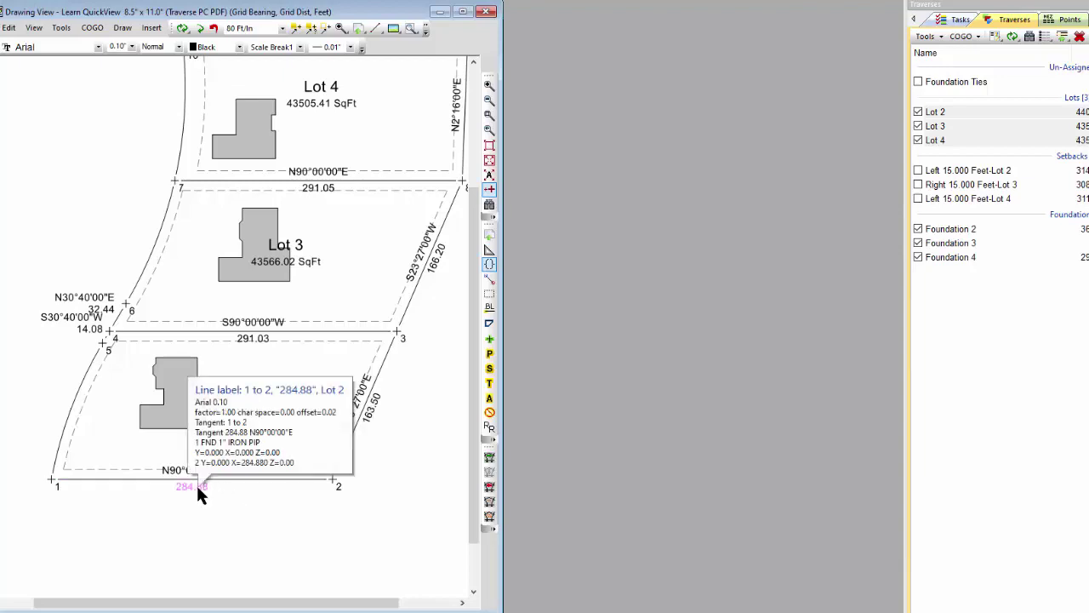
double_click(197, 490)
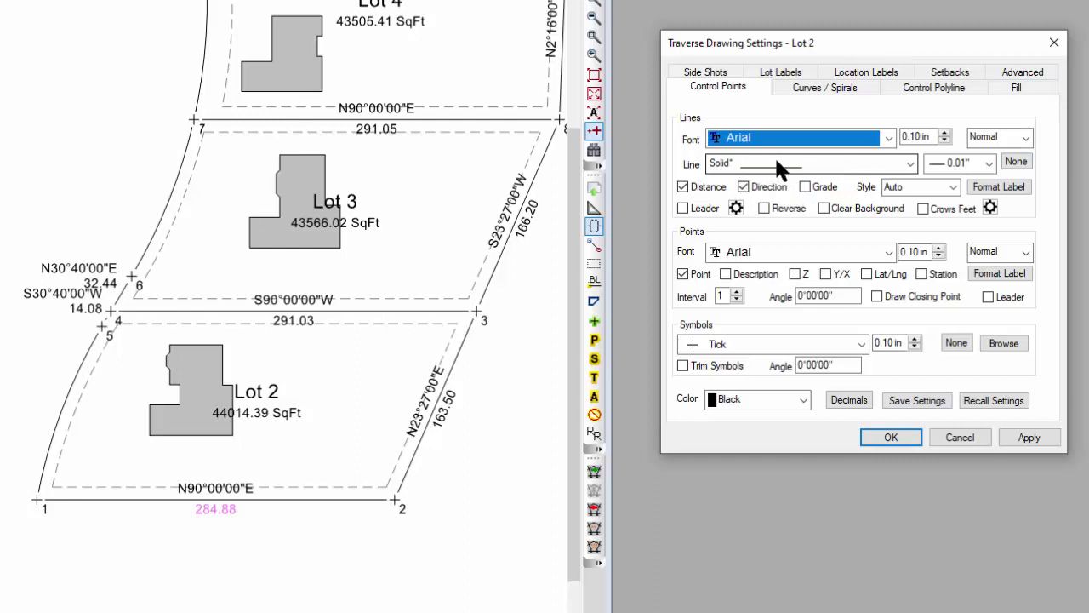
left_click(990, 165)
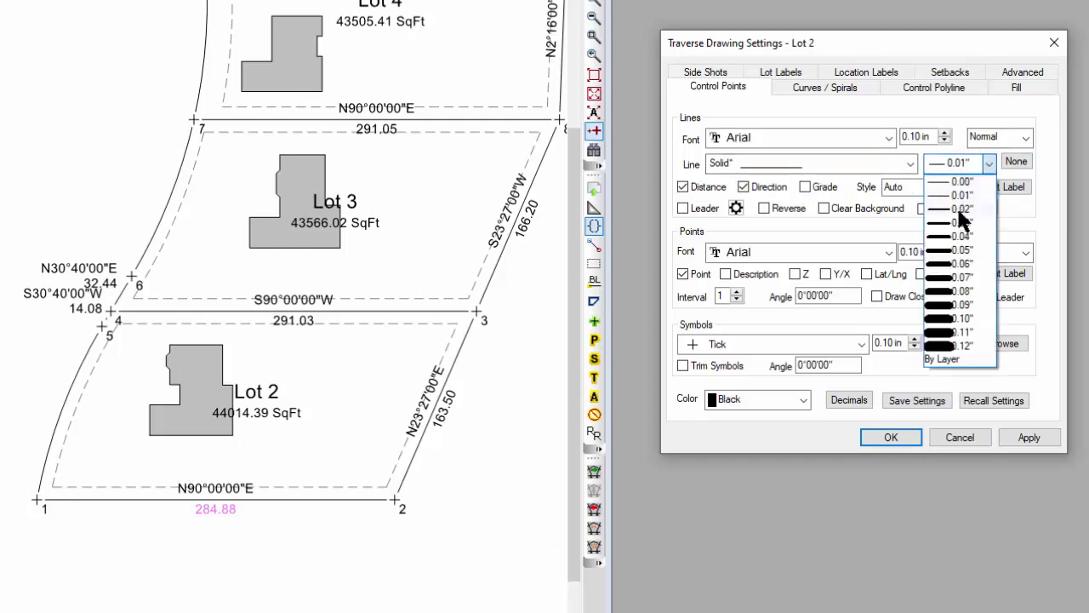
left_click(959, 209)
left_click(1025, 437)
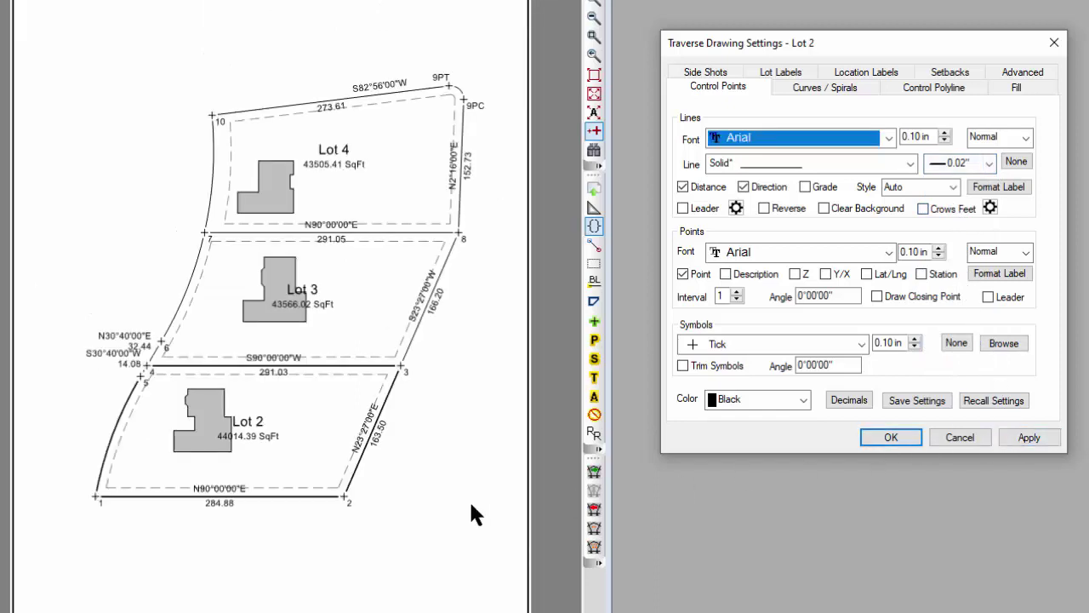
left_click(1054, 42)
- Change Lot 2's point symbol to EXISTING 5/8" REBAR in its traverse drawing settings and accept the change
left_click(593, 39)
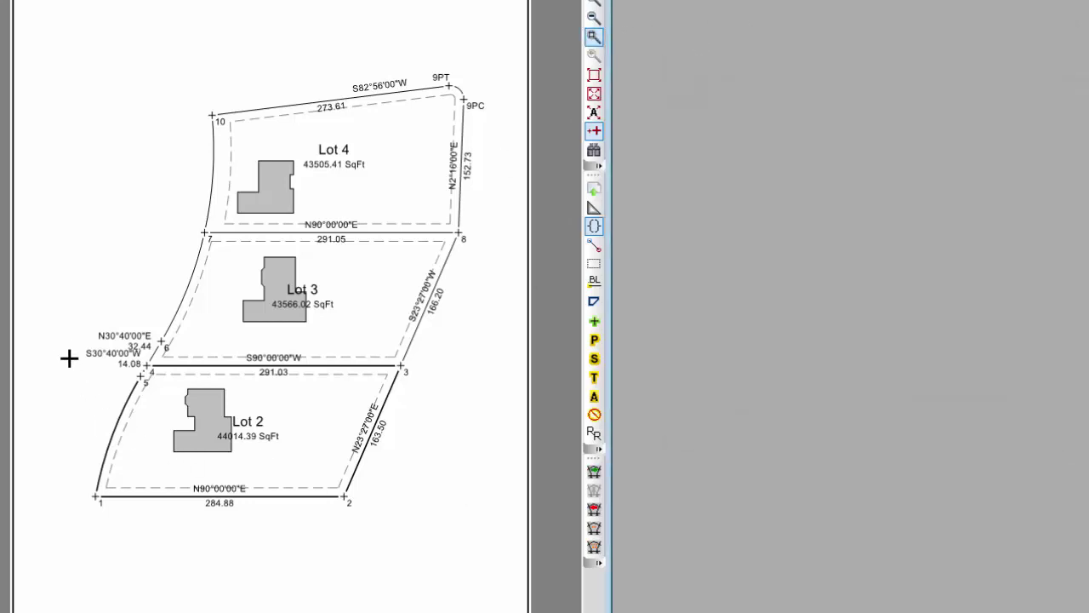
left_click_drag(70, 339, 292, 526)
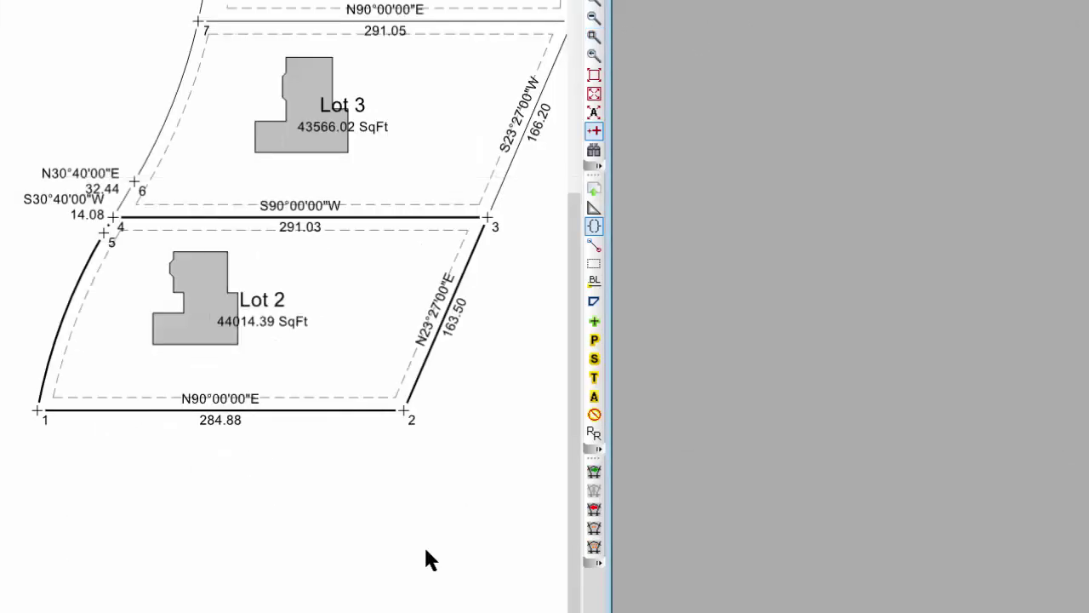
scroll(424, 544, "up", 2)
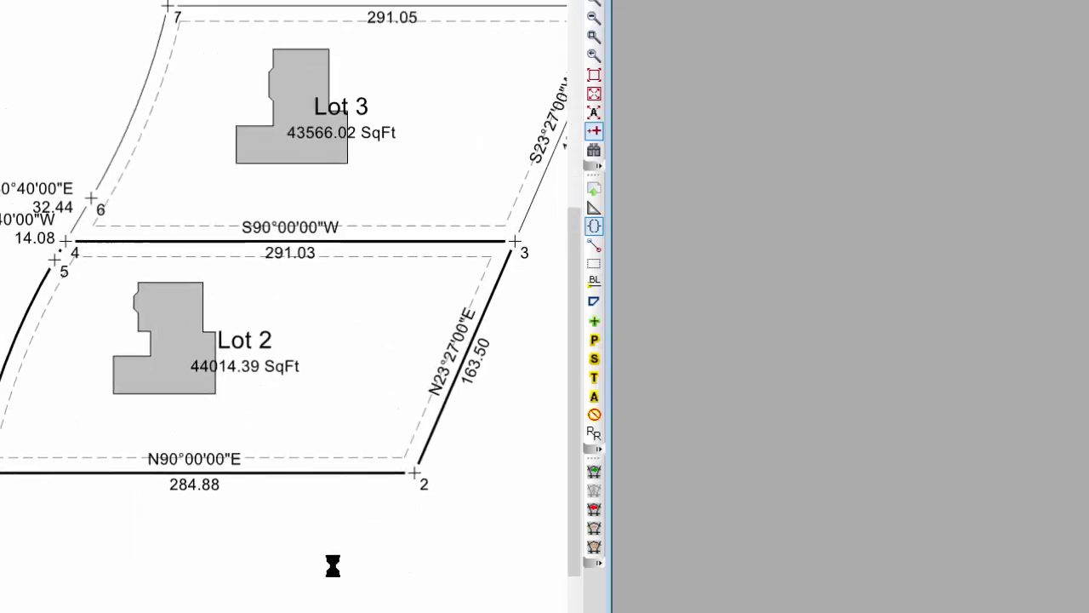
double_click(492, 297)
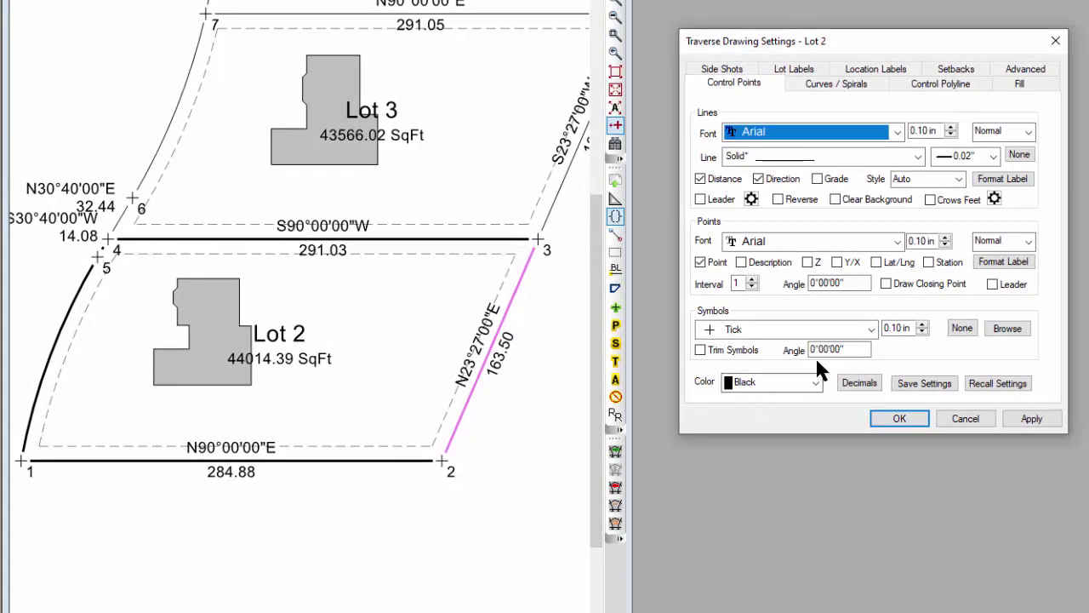
left_click(872, 329)
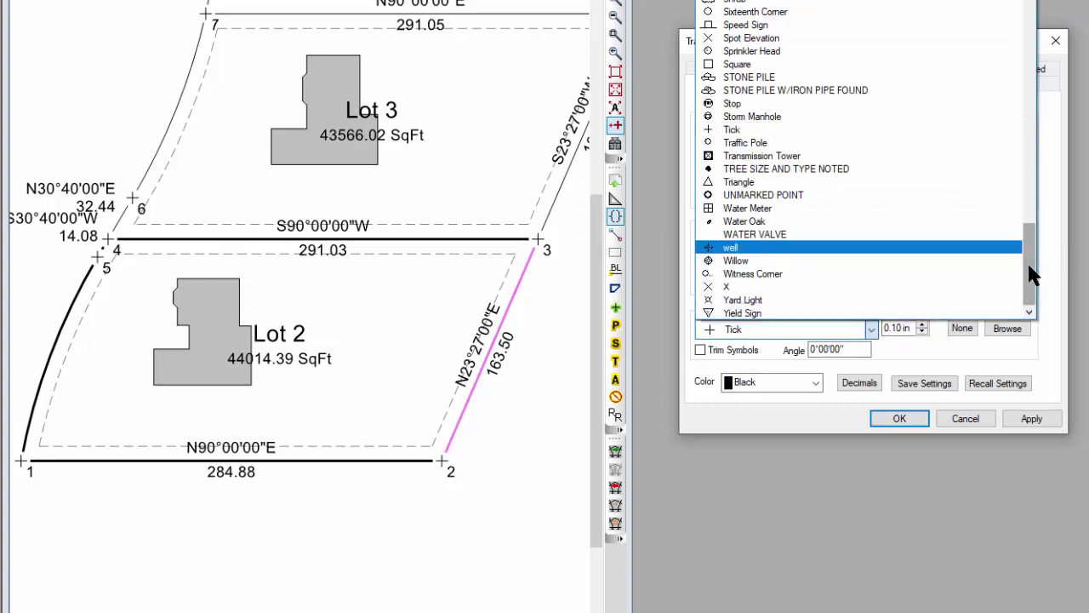
scroll(784, 228, "up", 15)
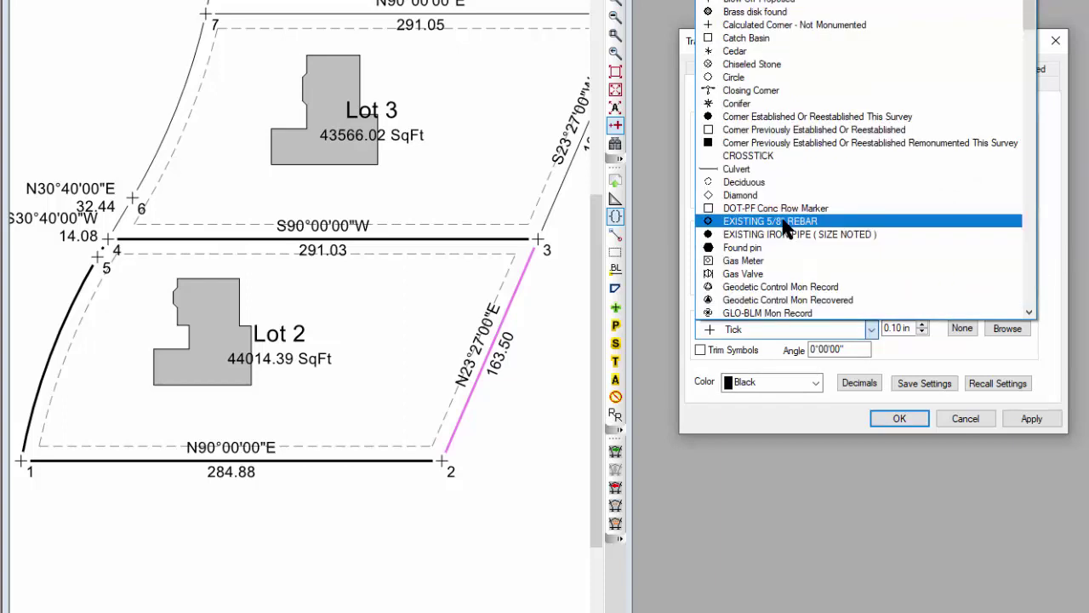
left_click(784, 223)
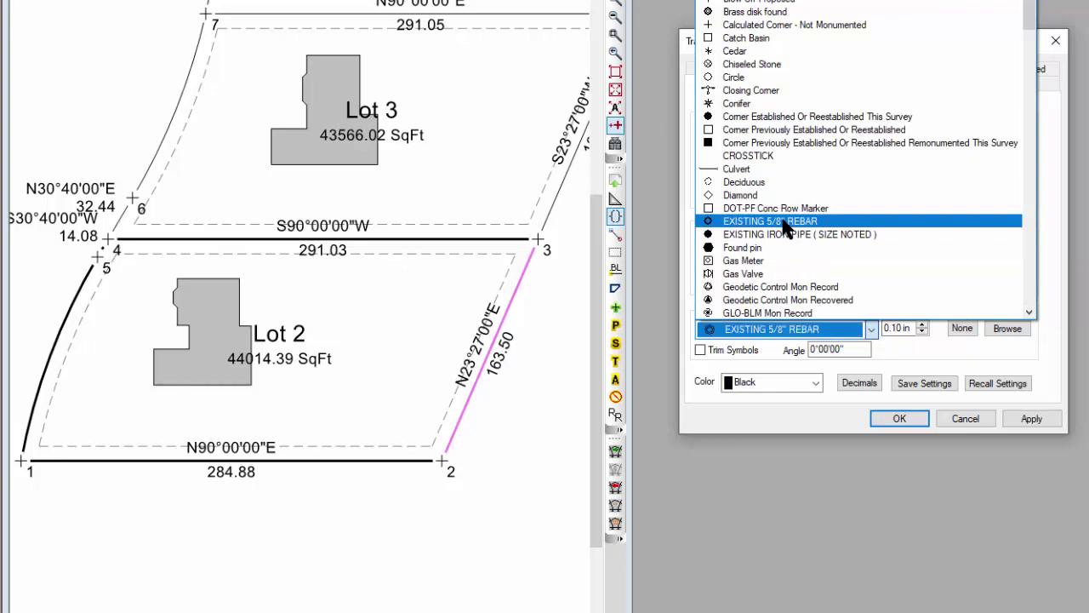
left_click(1033, 419)
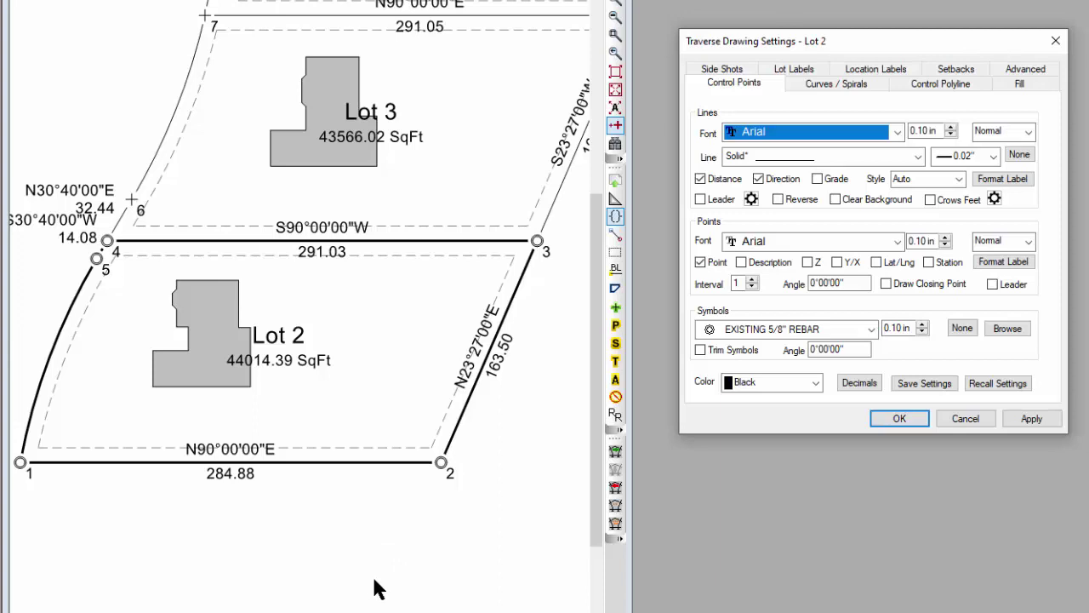
left_click(921, 414)
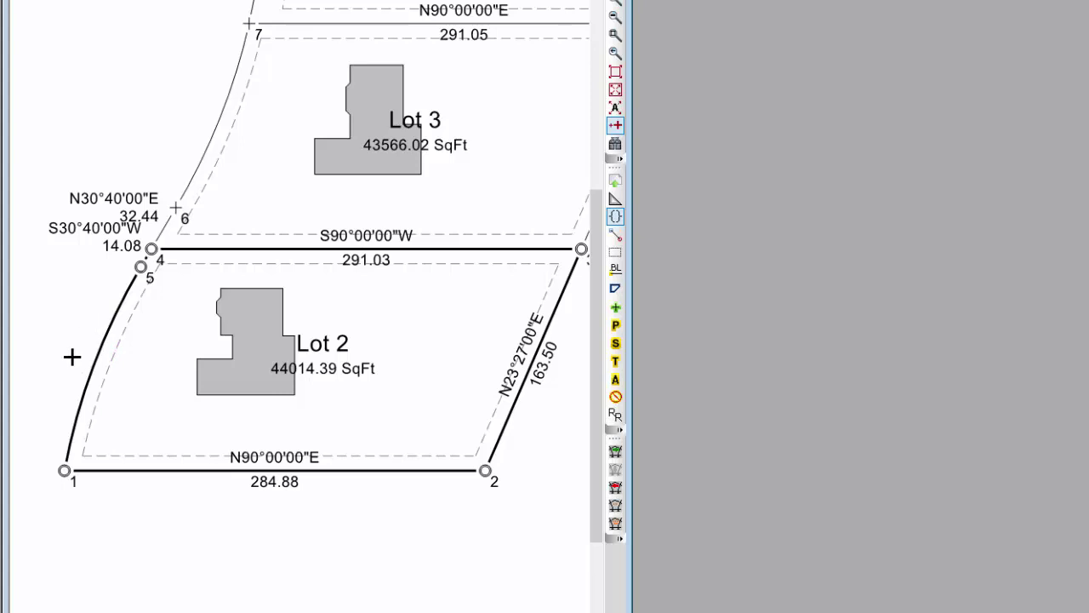
- Turn on curve labels for Lot 2 and set their style to Aligned
double_click(95, 358)
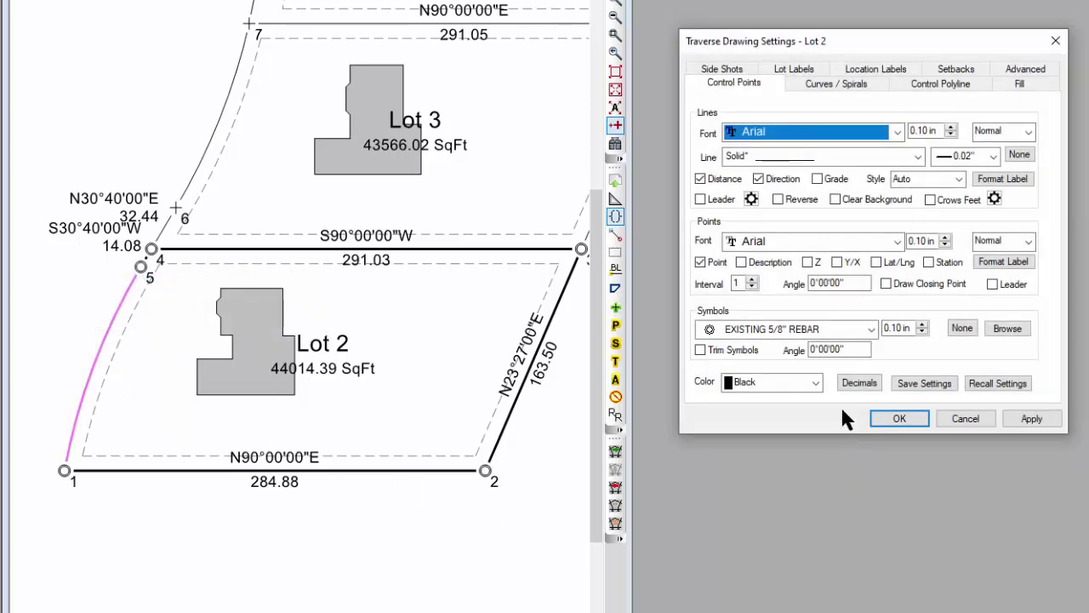
left_click(843, 81)
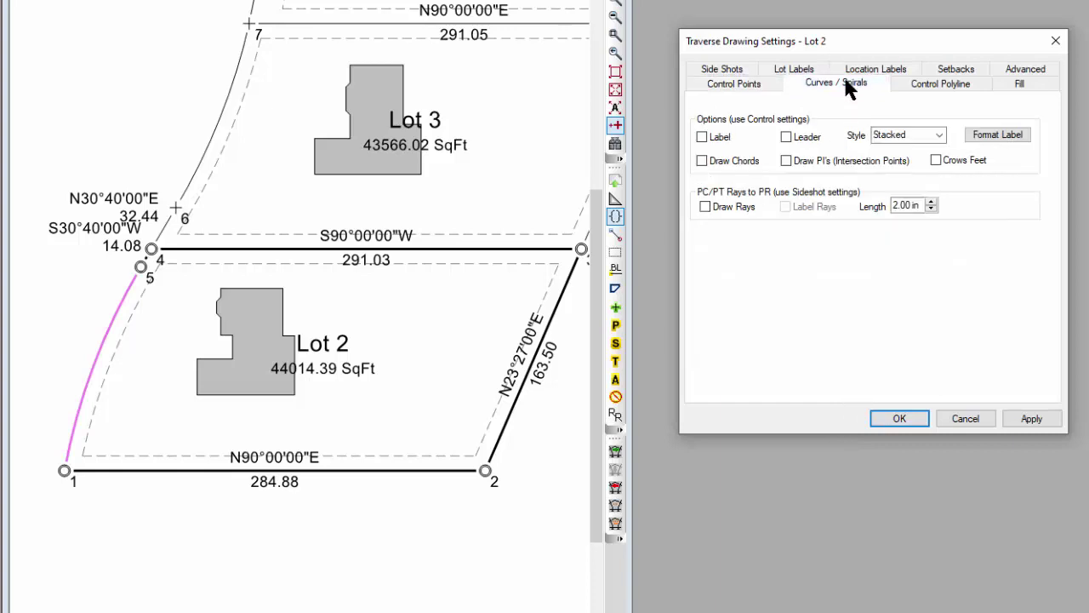
left_click(702, 137)
left_click(935, 138)
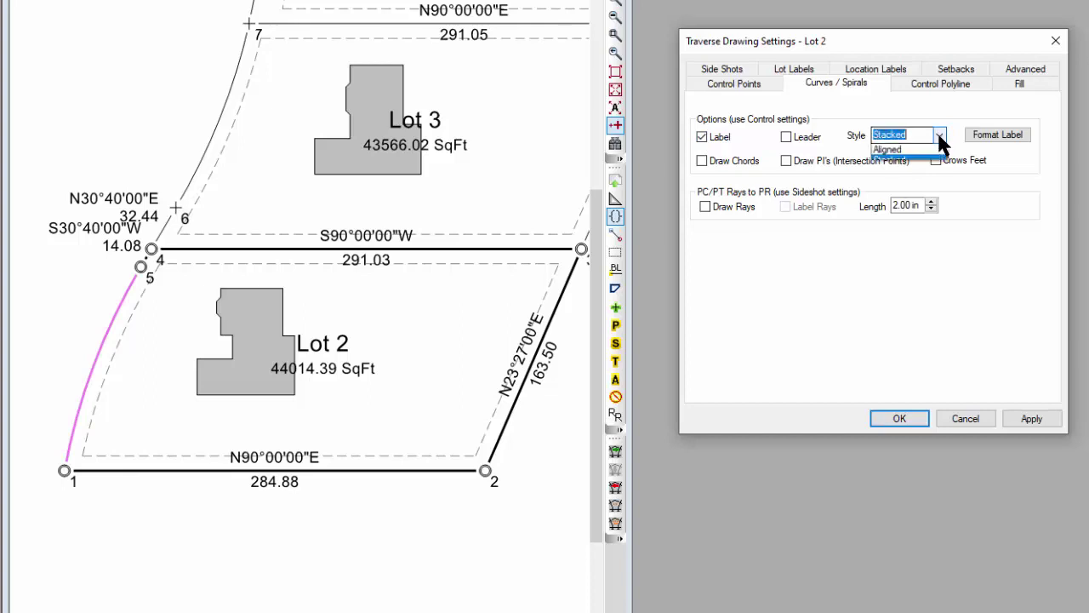
left_click(888, 162)
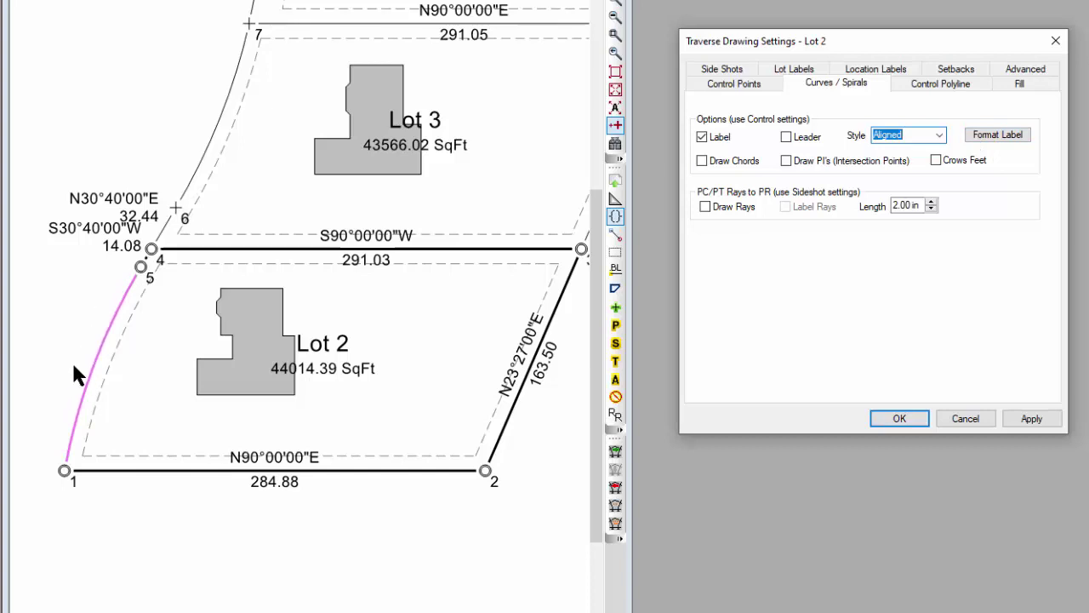
- Insert line breaks (\) after the chord bearing, chord length and radius in Lot 2's Aligned curve label format, and accept it
left_click(993, 139)
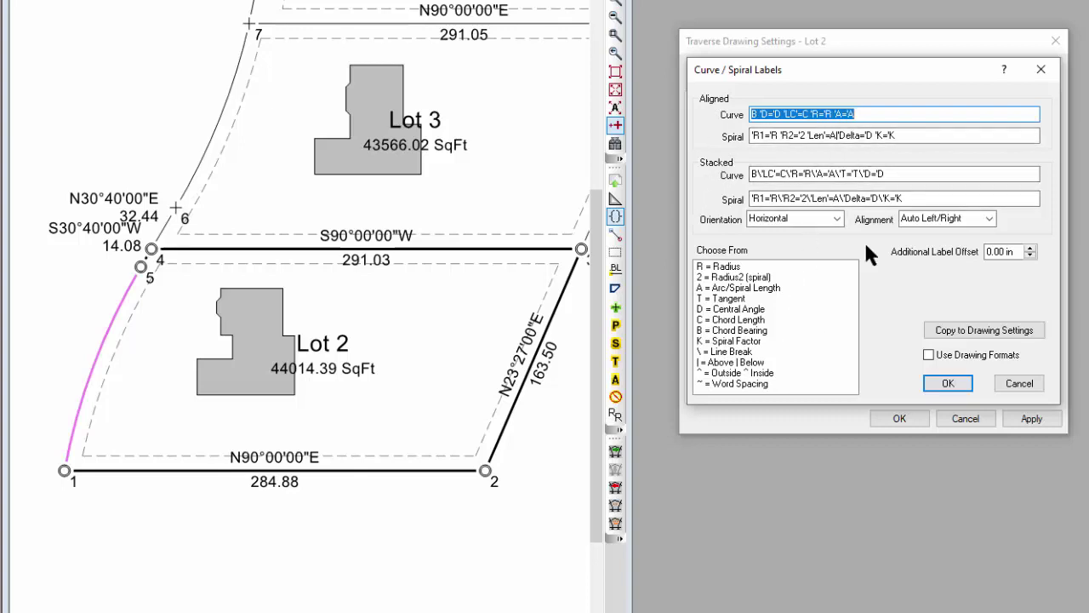
left_click(868, 115)
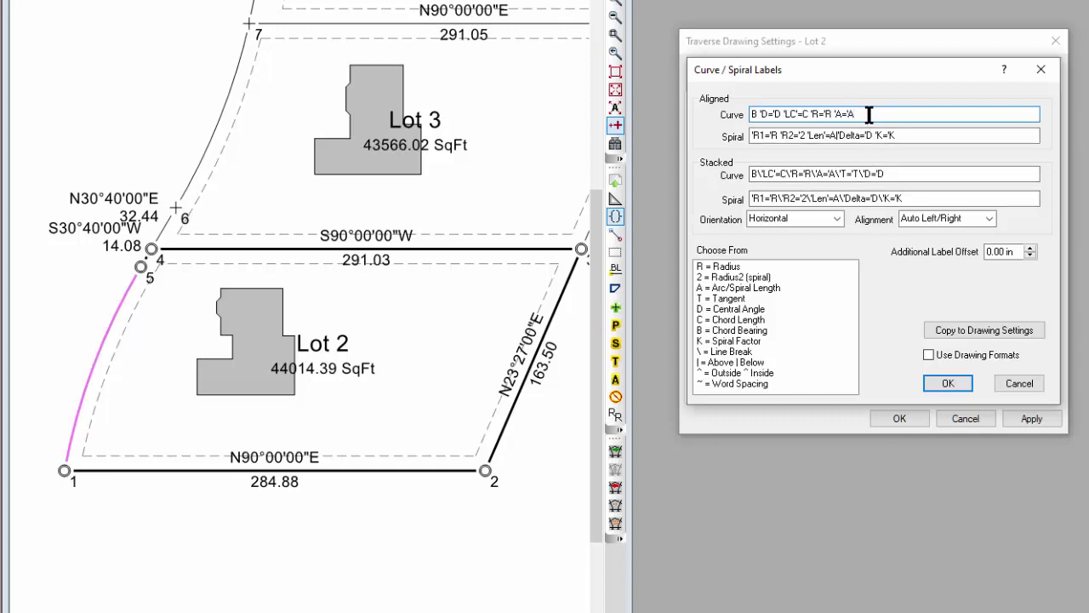
left_click(883, 134)
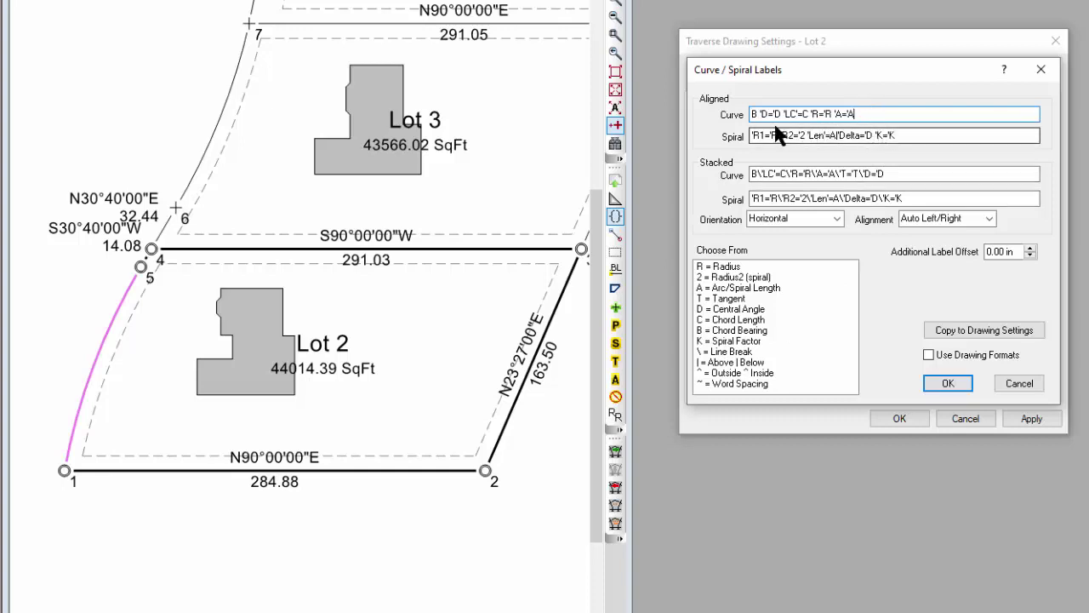
left_click(759, 113)
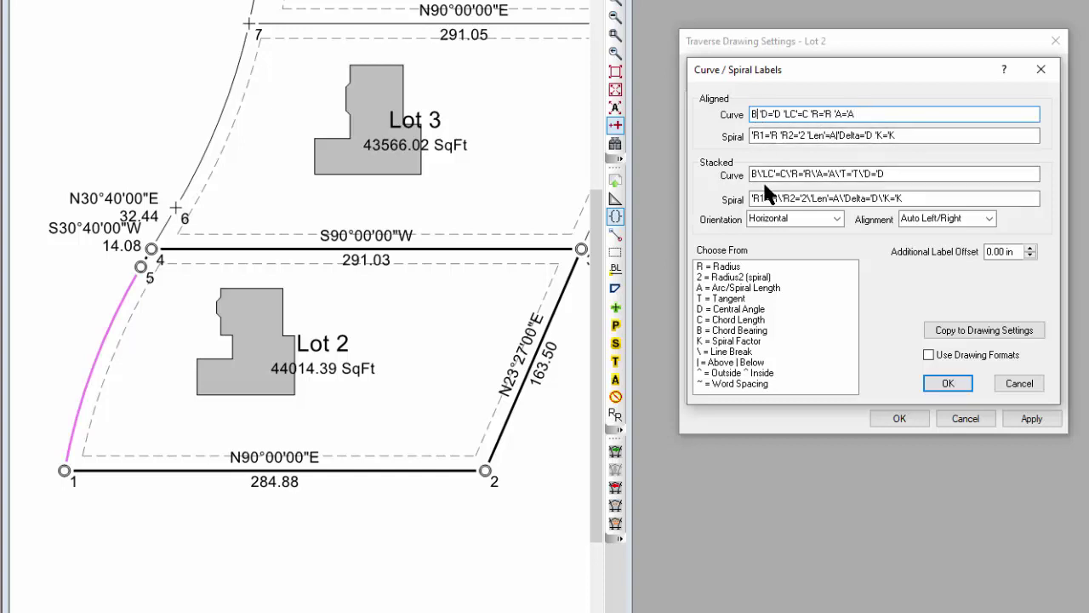
type("\\")
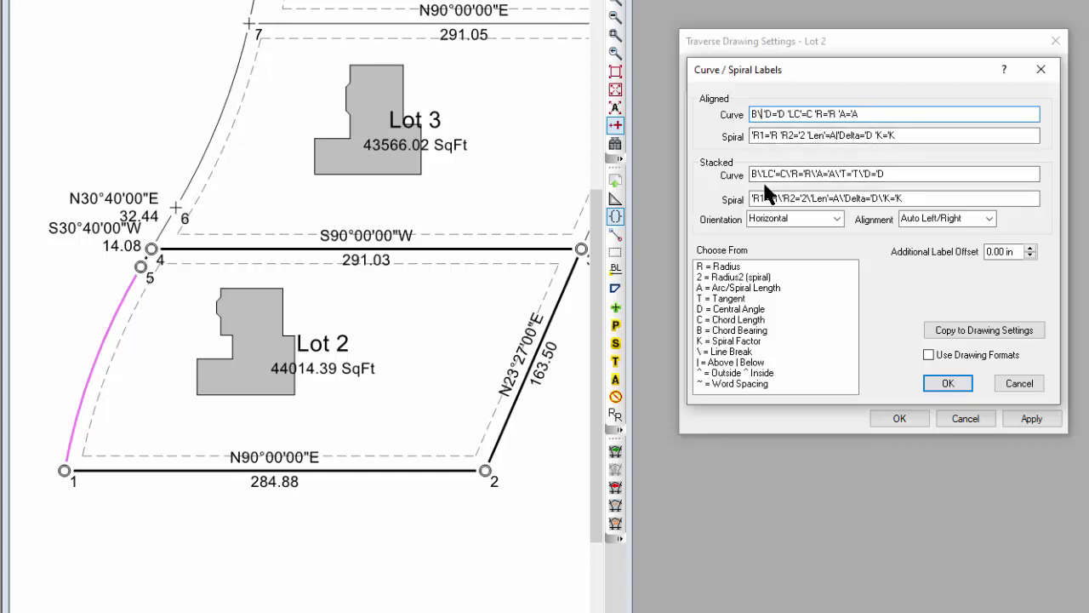
key("Delete")
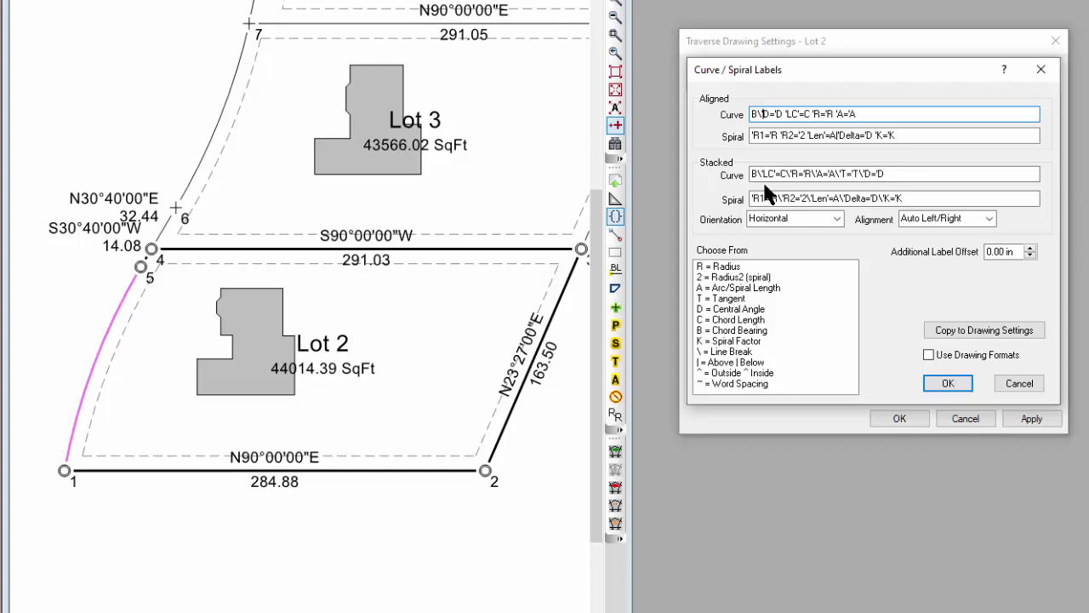
key("Right")
key("Right")
key("Right")
key("Right")
key("Right")
type("\\")
key("Right")
key("Right")
key("Right")
key("Right")
type("\\")
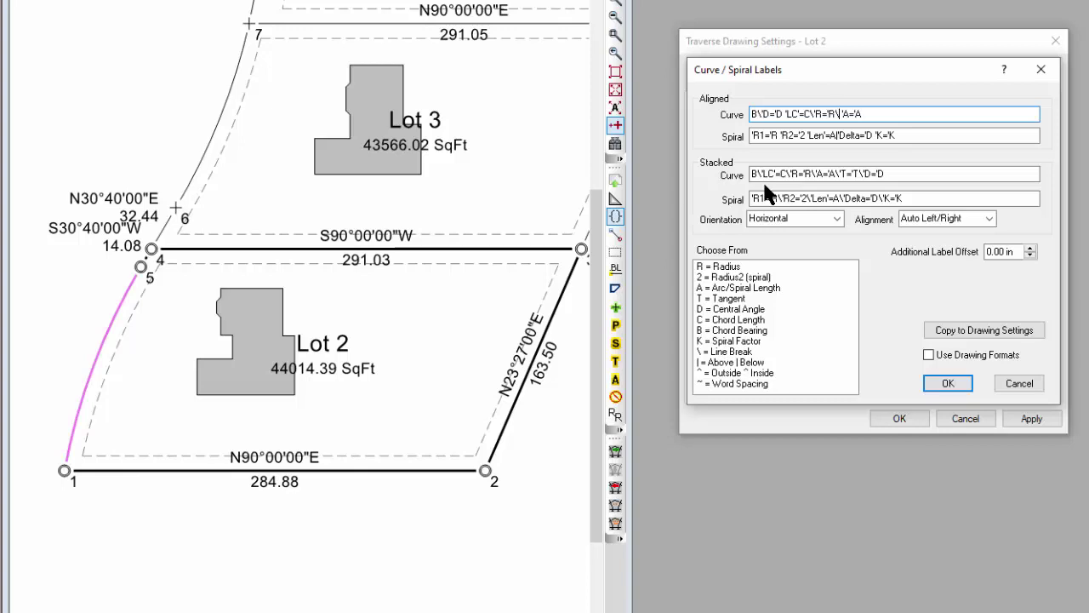
left_click(948, 383)
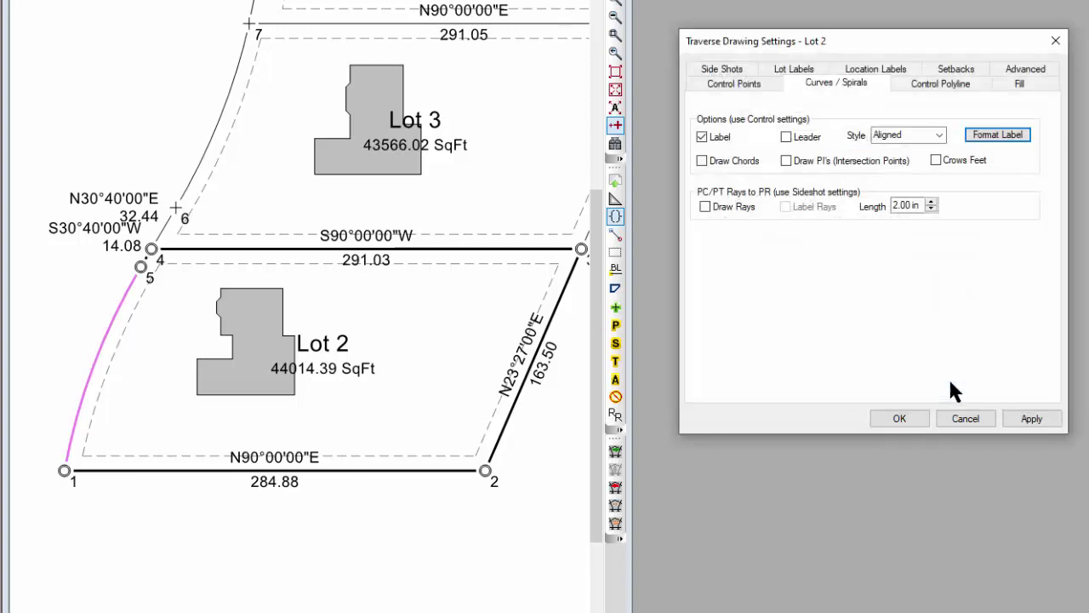
- Apply Lot 2's curve labels, replace the line break after the chord length in the Aligned format with the above/below separator (|), and apply again
left_click(1031, 419)
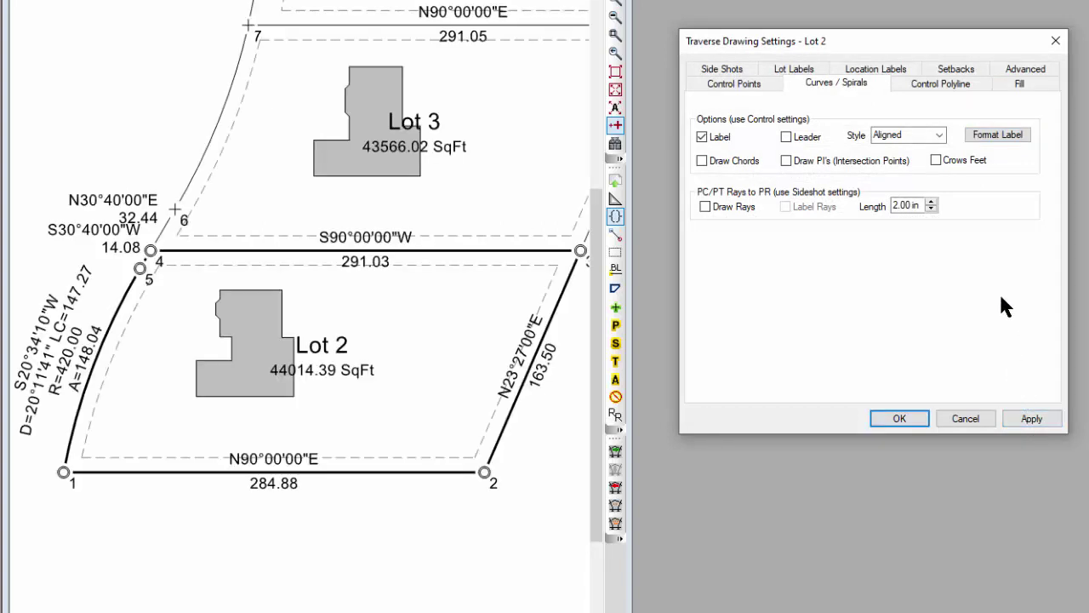
left_click(984, 140)
left_click(832, 113)
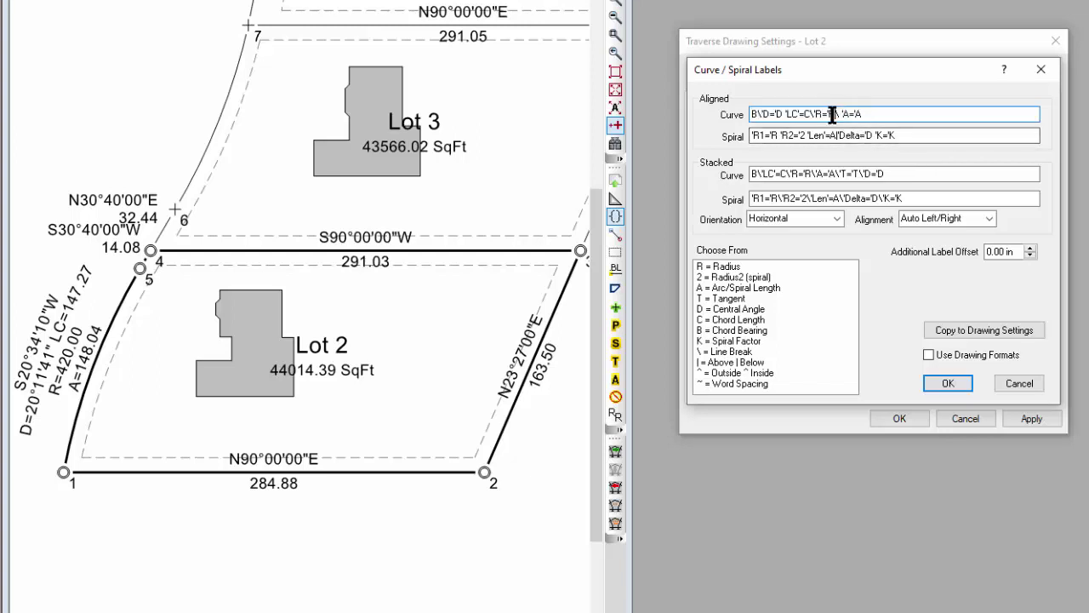
key("Left")
key("Left")
key("Left")
key("Left")
key("Left")
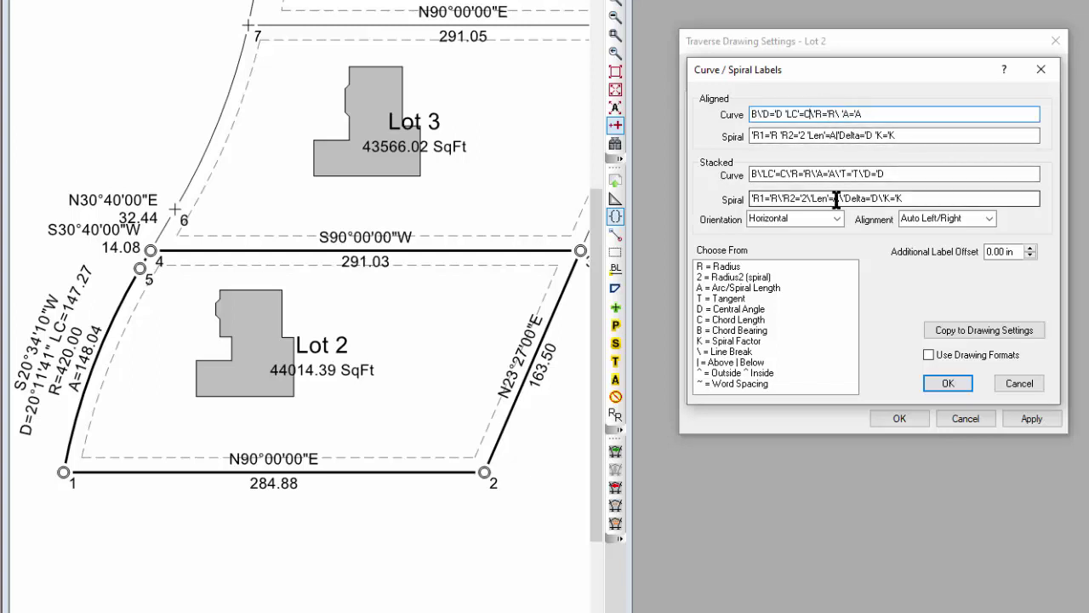
key("BackSpace")
left_click(966, 386)
left_click(1033, 416)
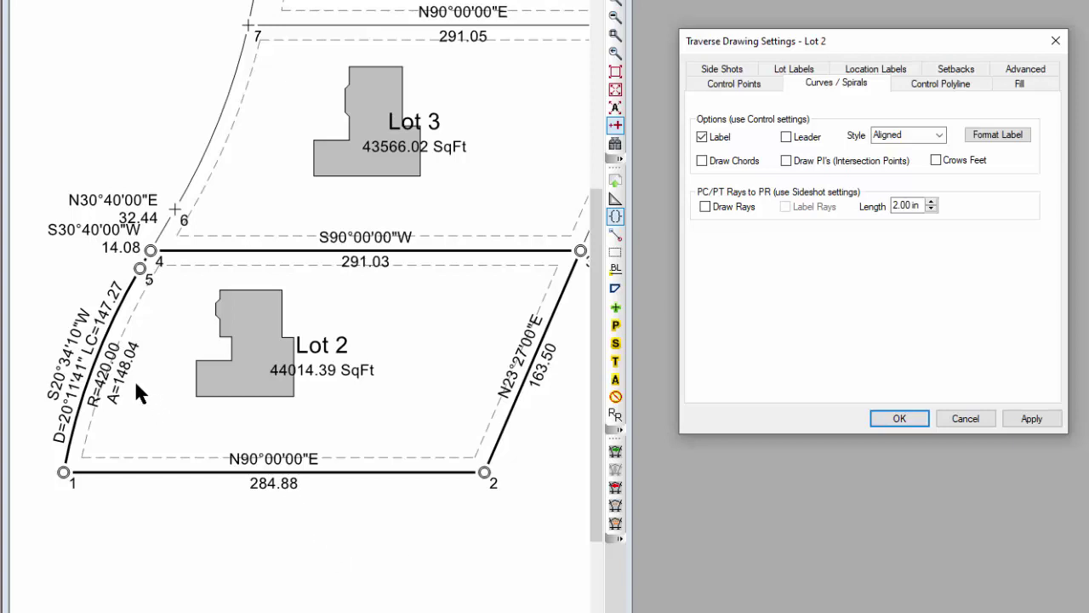
- Set Lot 2's curve label style to Stacked and turn on leaders for the curve labels
left_click(939, 134)
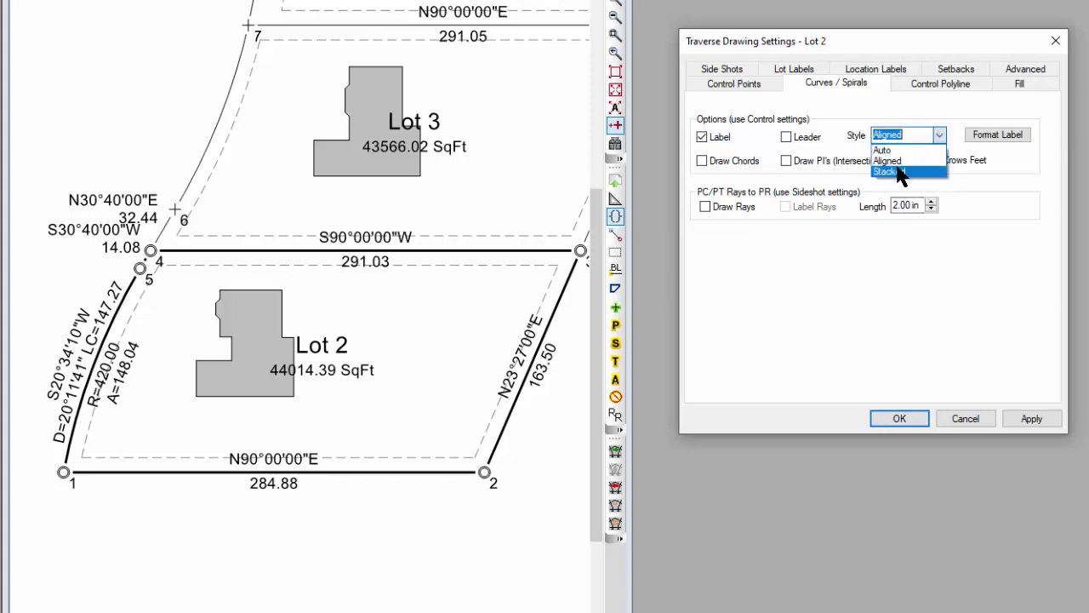
left_click(889, 171)
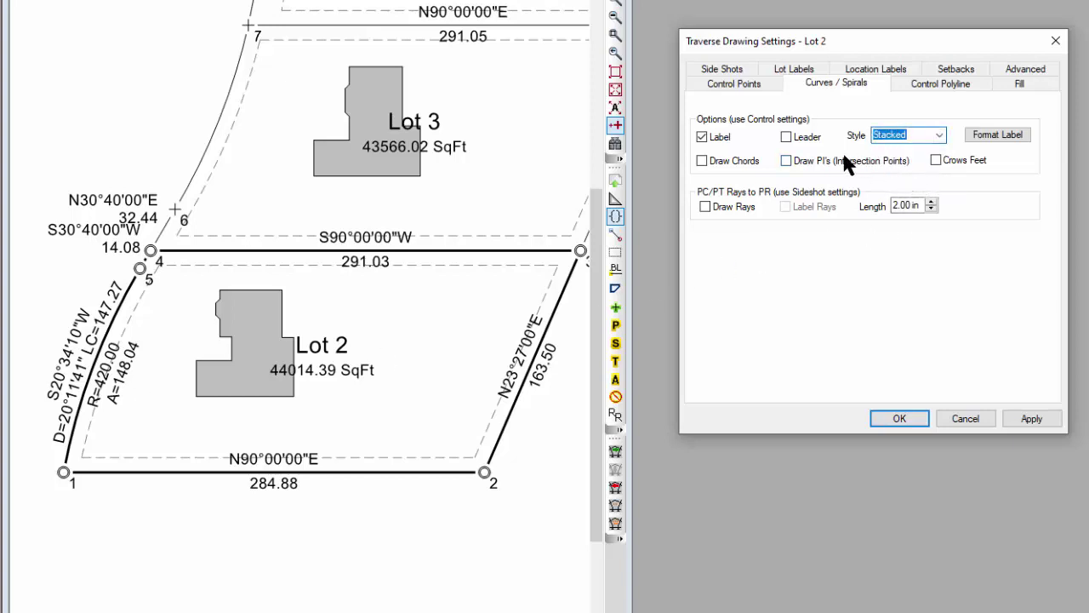
left_click(788, 141)
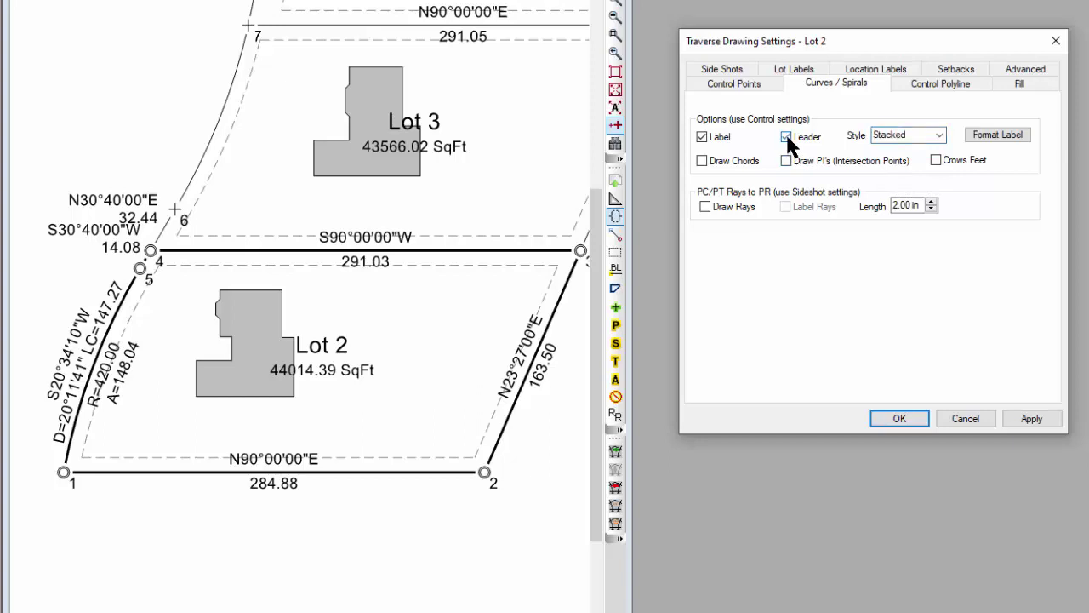
- In Lot 2's control point leader settings, set the leader line type to Solid and the arrow to Solid Arrow
left_click(747, 86)
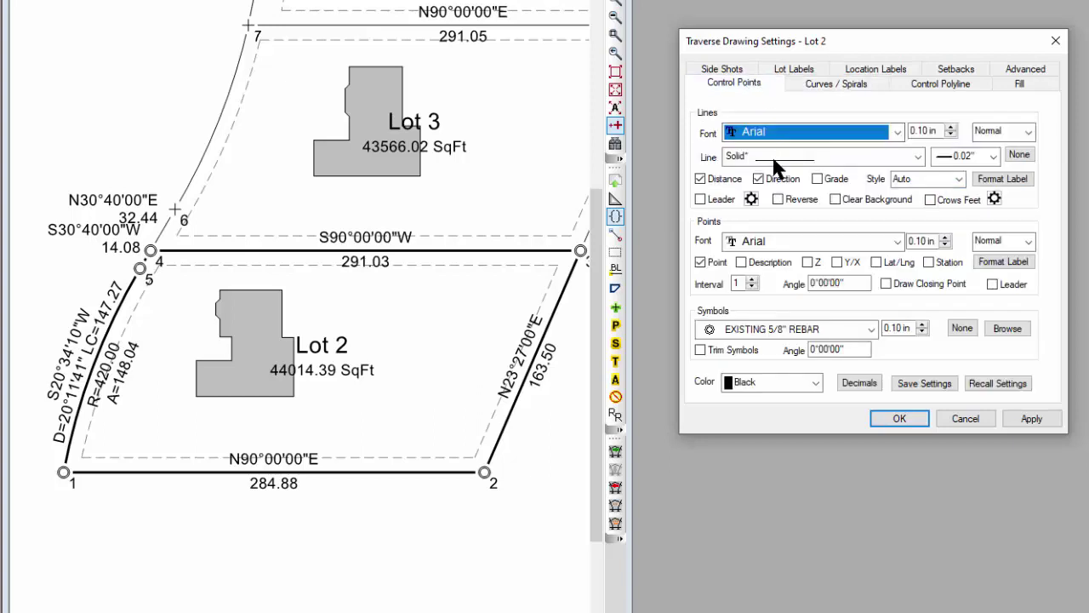
left_click(751, 199)
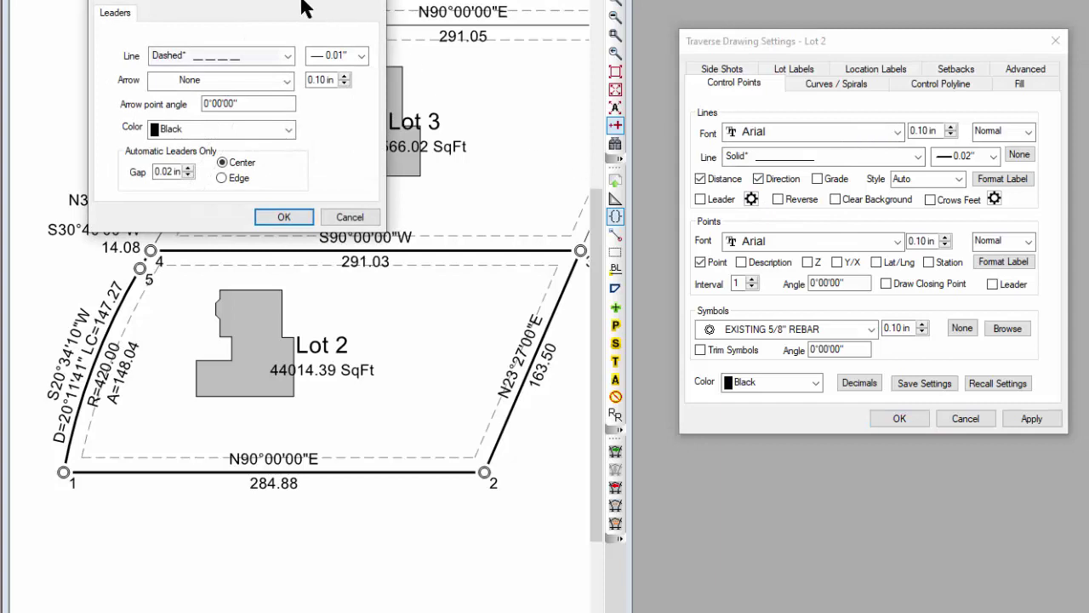
left_click_drag(304, 7, 556, 167)
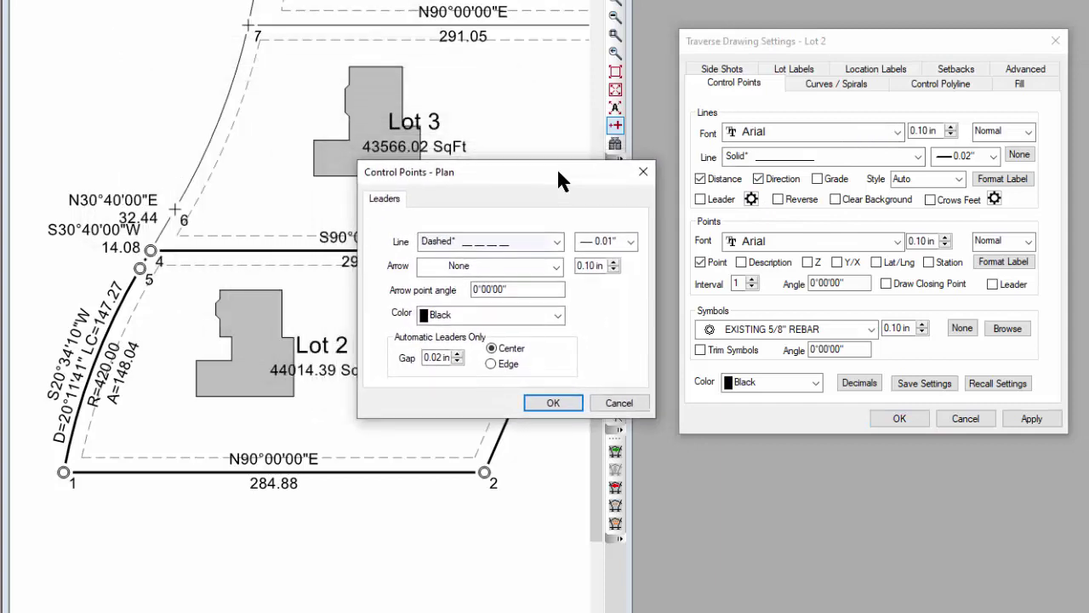
left_click(550, 241)
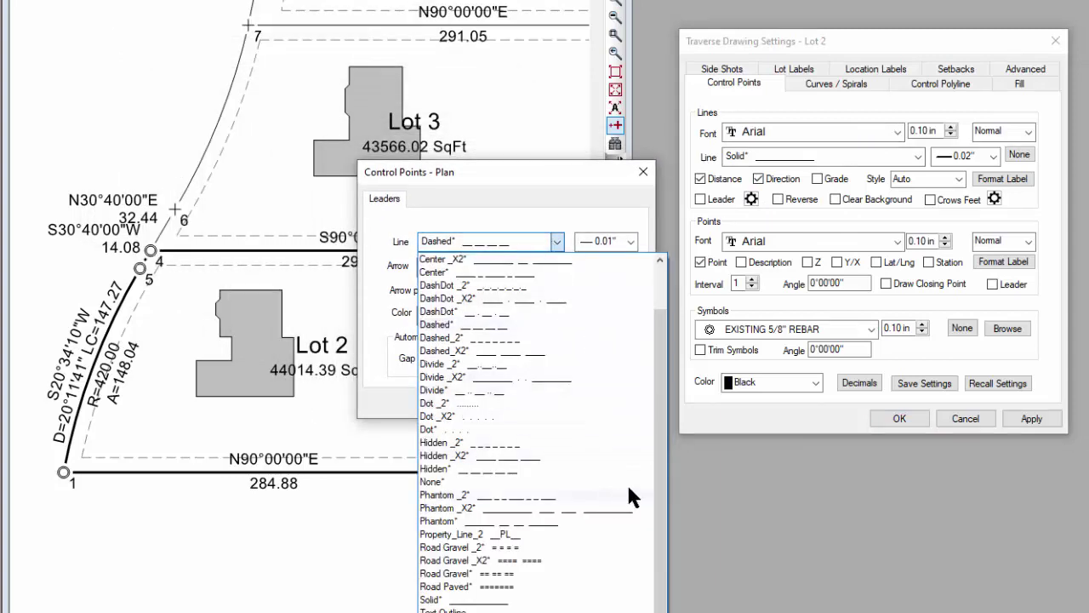
left_click(455, 609)
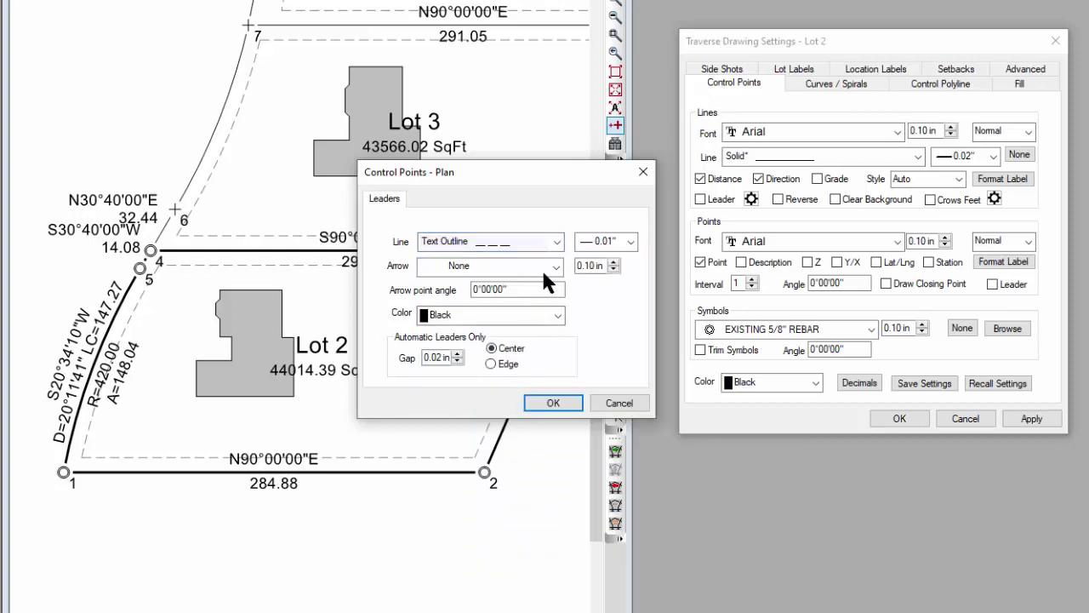
left_click(553, 240)
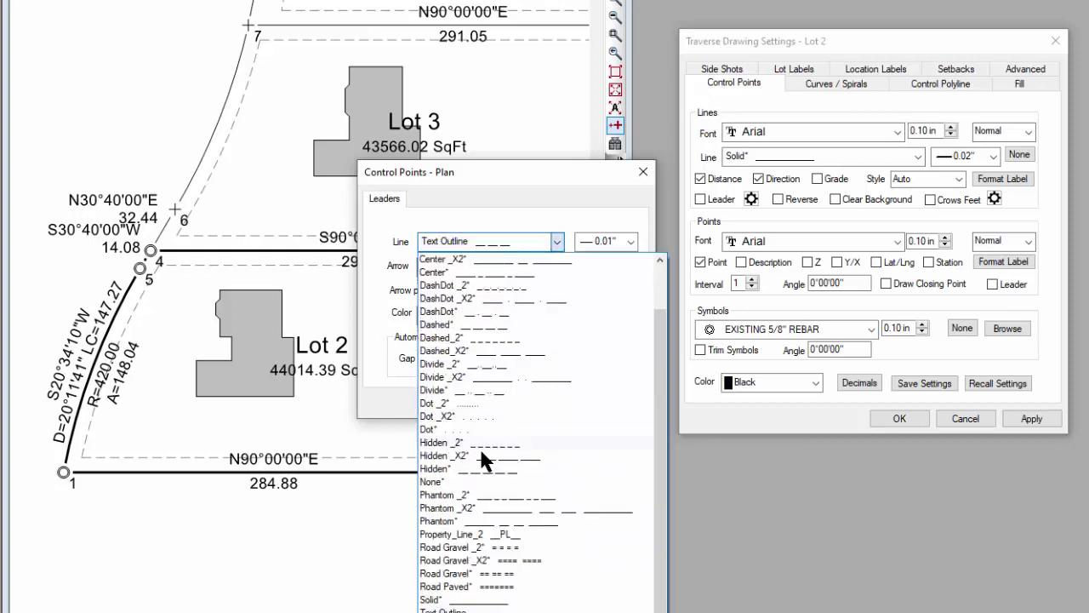
left_click(478, 600)
left_click(555, 264)
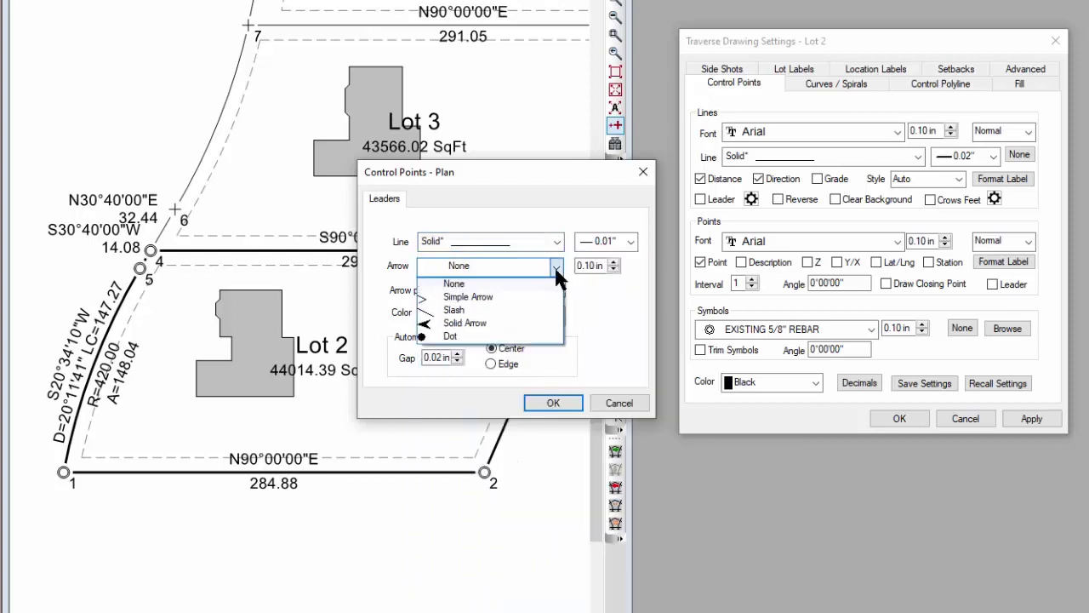
left_click(460, 322)
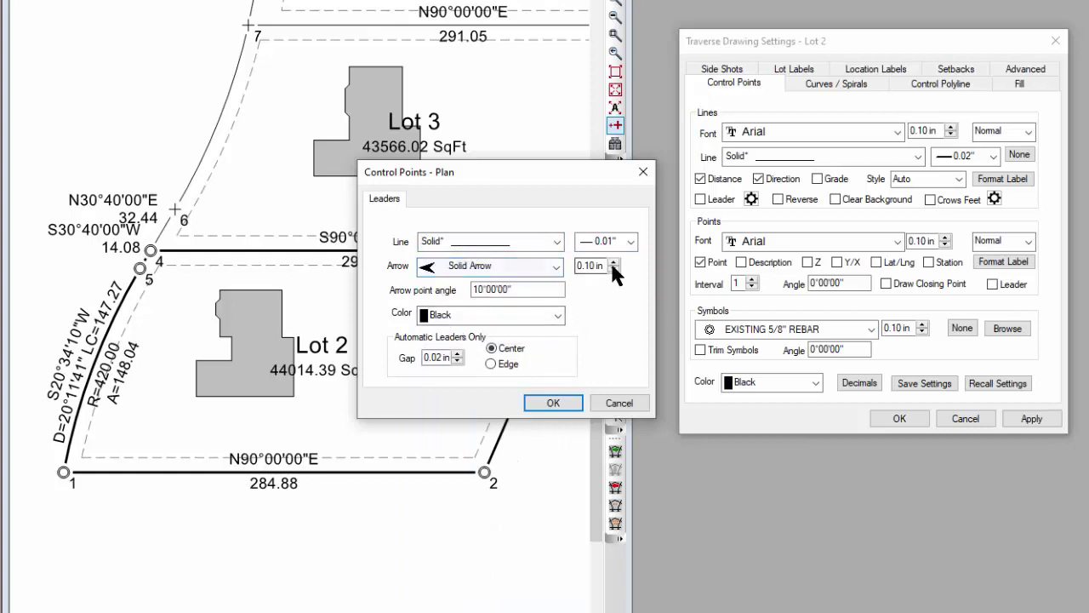
- Accept the 0.10 in Solid Arrow leader settings for Lot 2 and move its curve label farther outside the arc
left_click(537, 395)
left_click(886, 415)
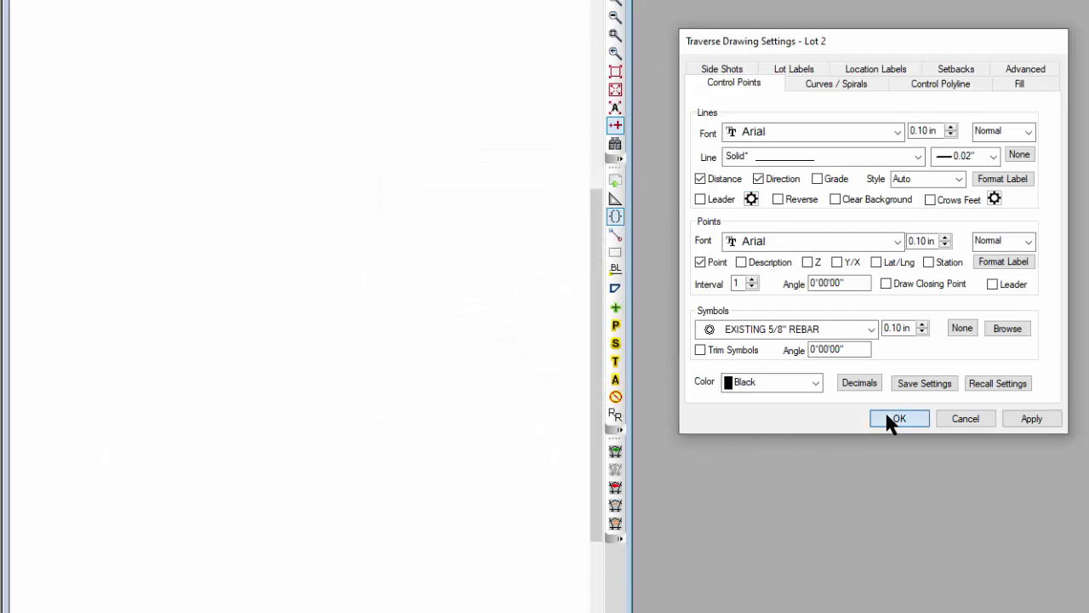
middle_click_drag(366, 540, 433, 539)
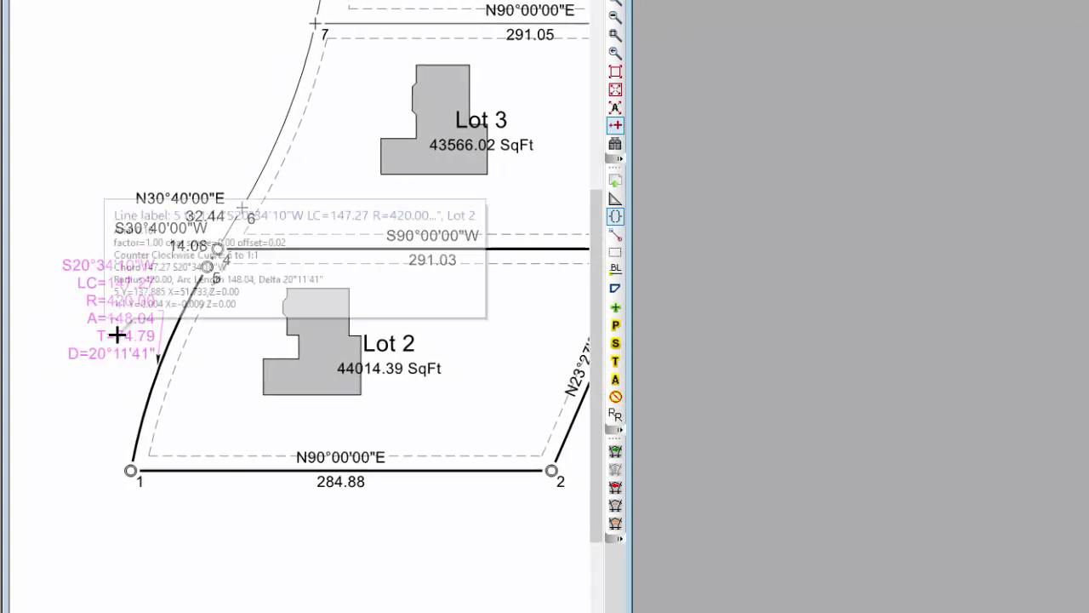
mouse_move(115, 330)
left_mouse_down()
mouse_move(90, 348)
mouse_move(139, 363)
mouse_move(150, 432)
mouse_move(238, 432)
mouse_move(255, 416)
mouse_move(84, 378)
left_mouse_up()
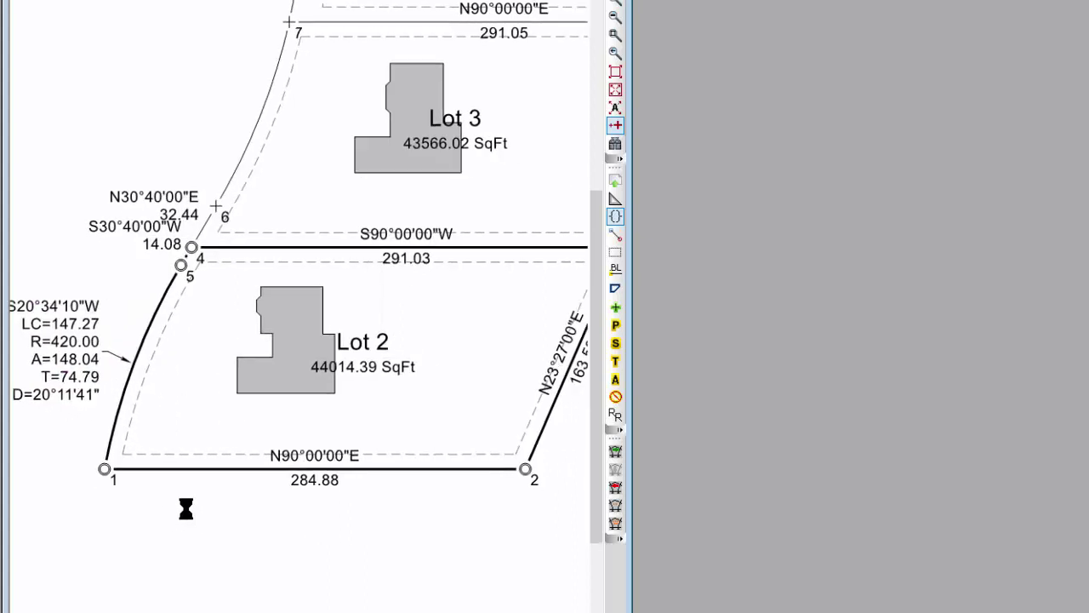
- Copy Lot 2's traverse drawing settings to Lots 3 and 4
scroll(177, 515, "down", 1)
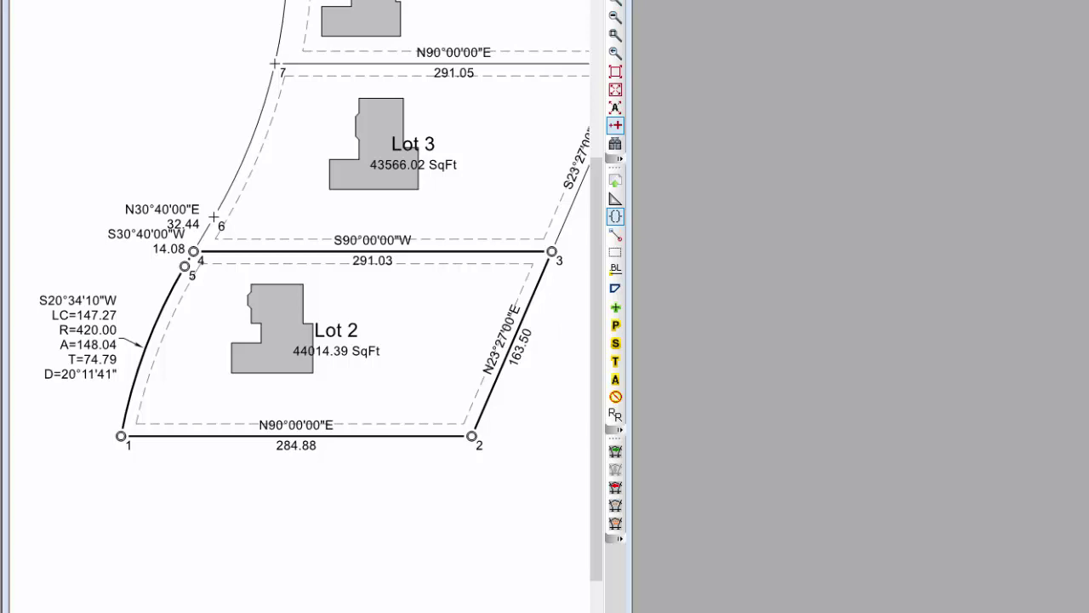
right_click(191, 439)
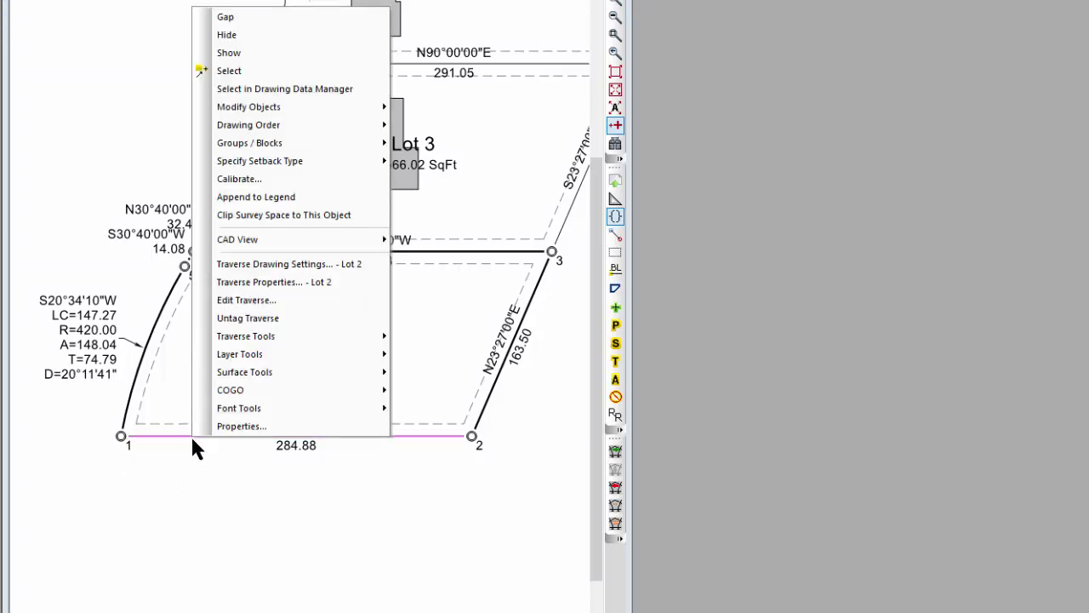
mouse_move(272, 338)
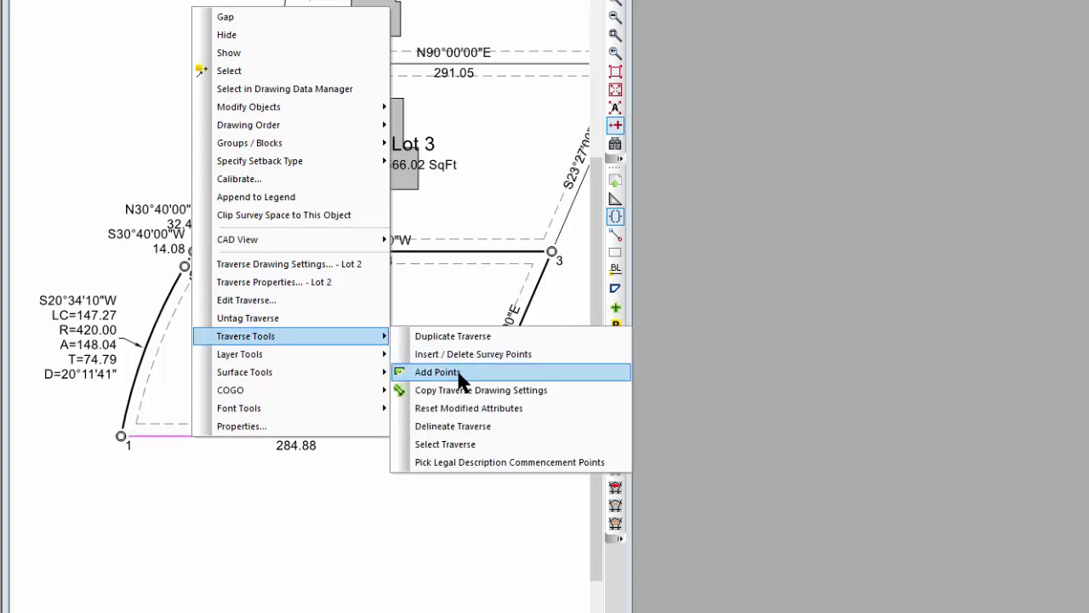
left_click(467, 394)
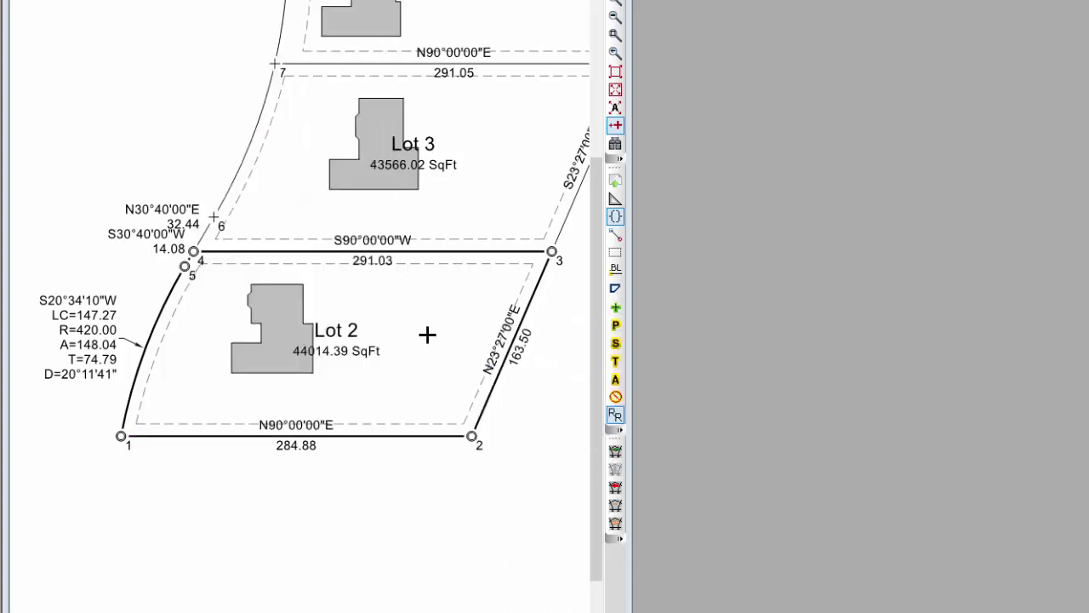
left_click(255, 132)
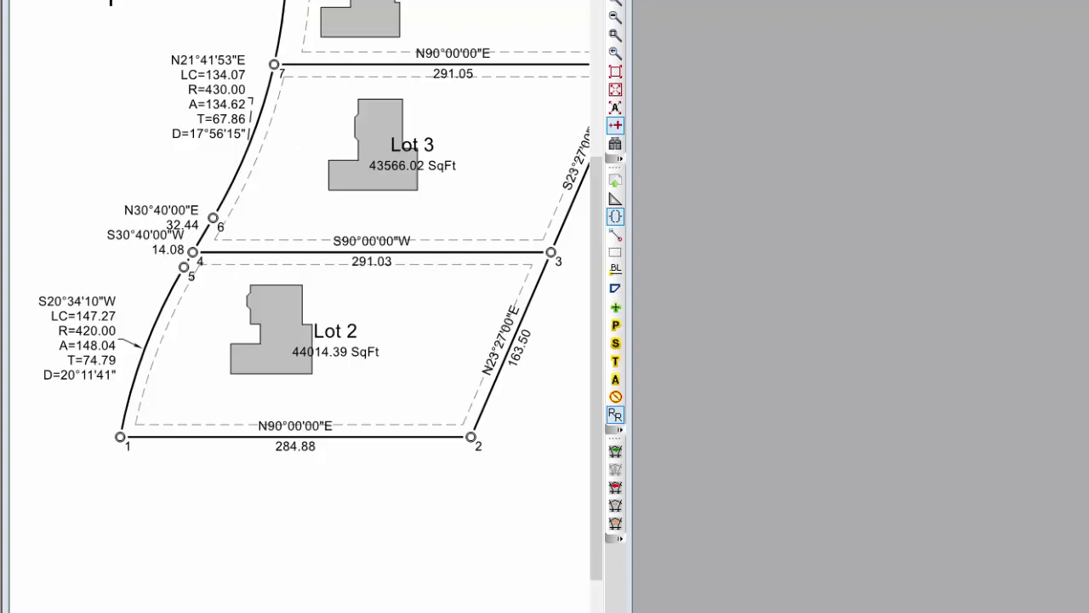
key("Escape")
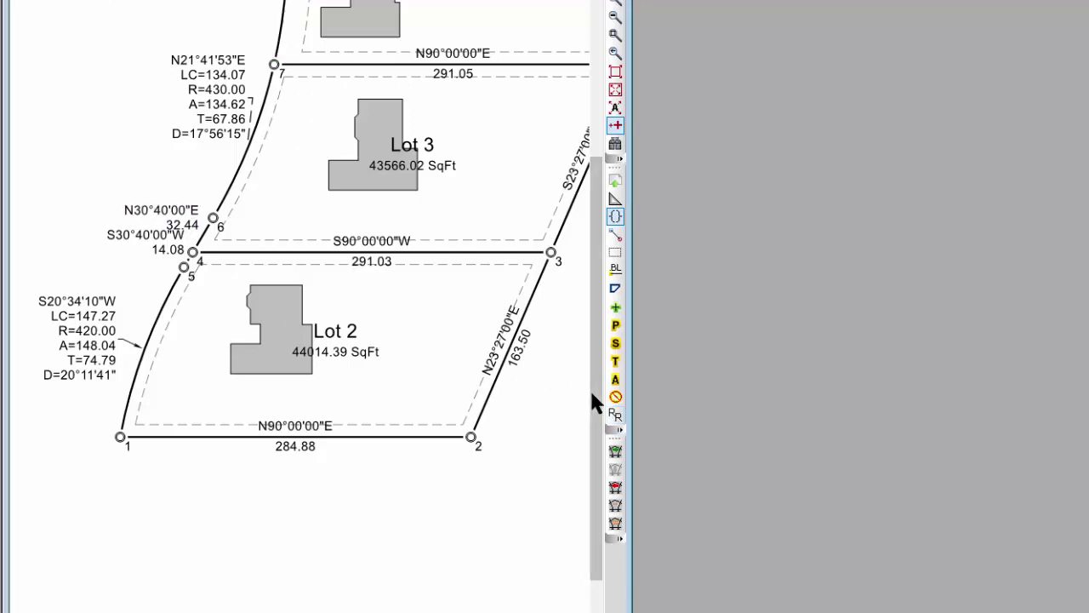
- Move the curve labels of Lots 4 and 3 away from their arcs and shift the 9PC–9PT corner curve label up beyond the lot
mouse_move(596, 398)
left_mouse_down()
mouse_move(603, 212)
mouse_move(588, 280)
left_mouse_up()
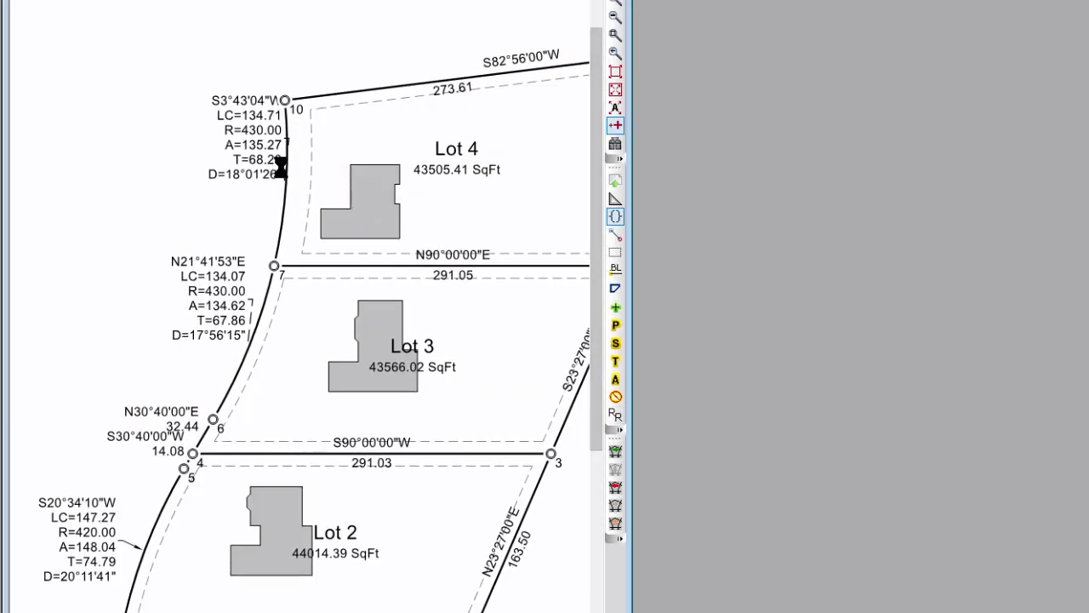
left_click_drag(255, 151, 235, 185)
left_click_drag(219, 284, 205, 276)
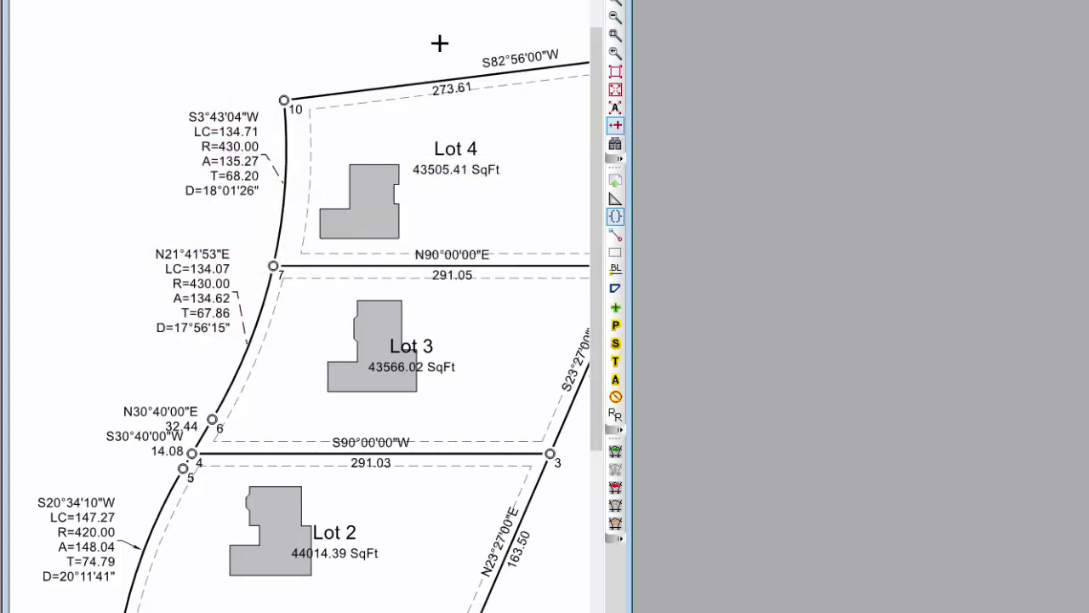
mouse_move(440, 42)
middle_mouse_down()
mouse_move(377, 29)
mouse_move(280, 66)
middle_mouse_up()
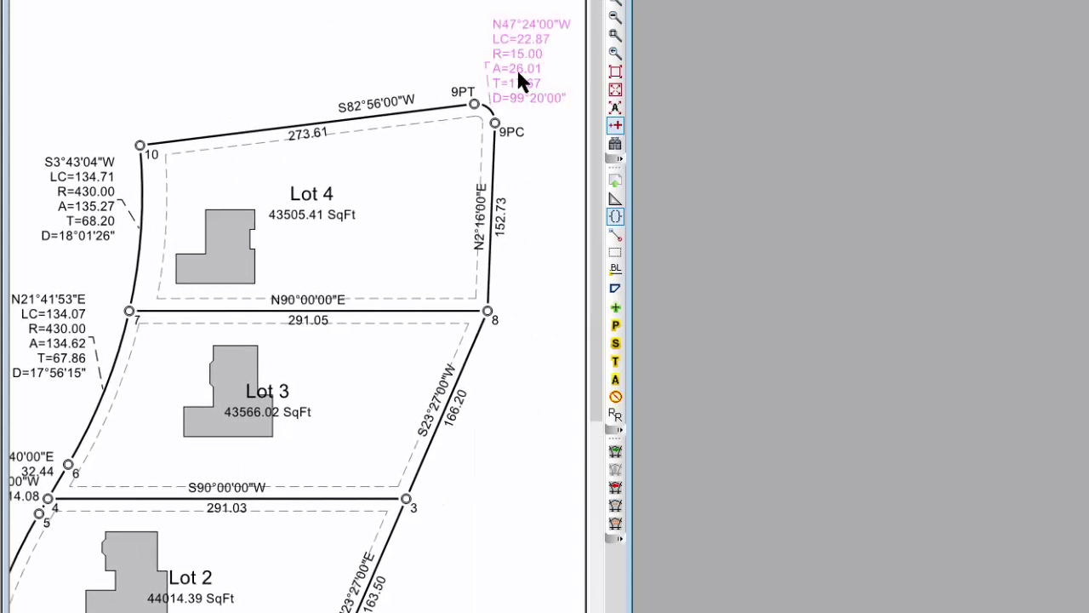
left_click_drag(517, 77, 432, 37)
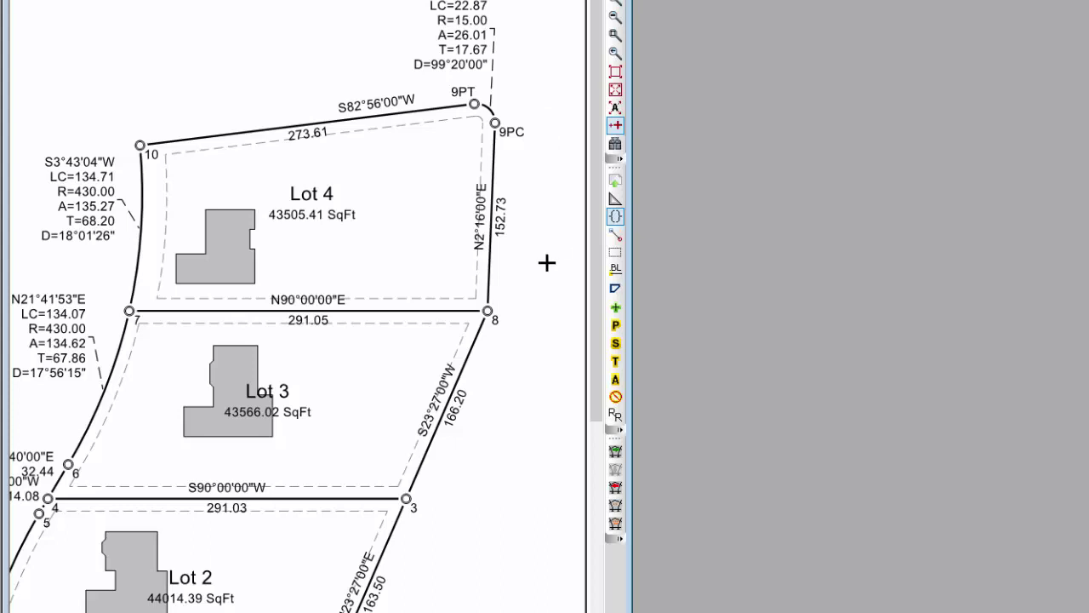
scroll(547, 263, "down", 2)
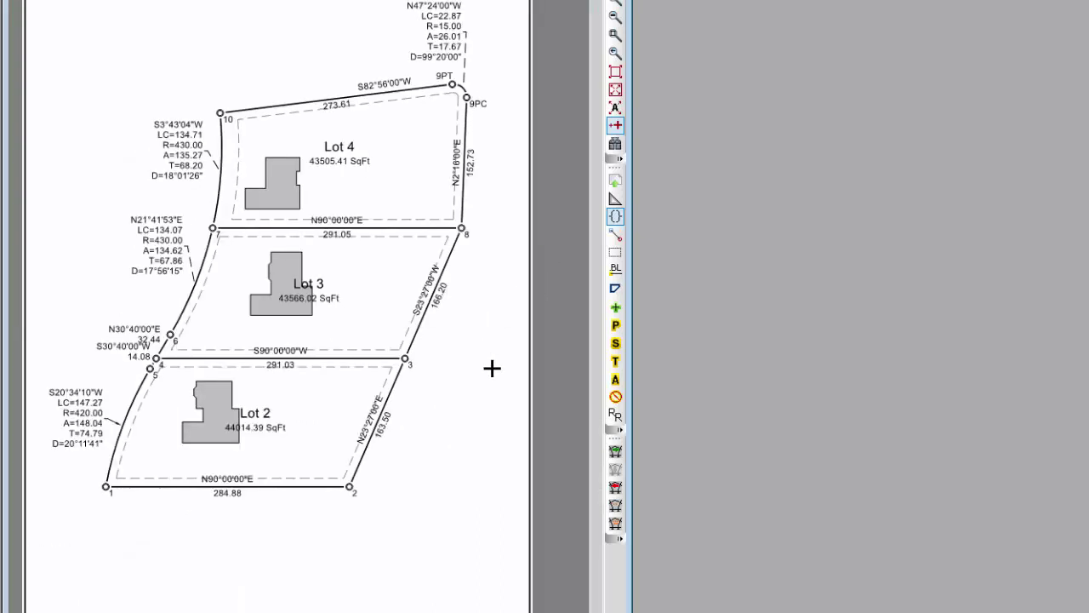
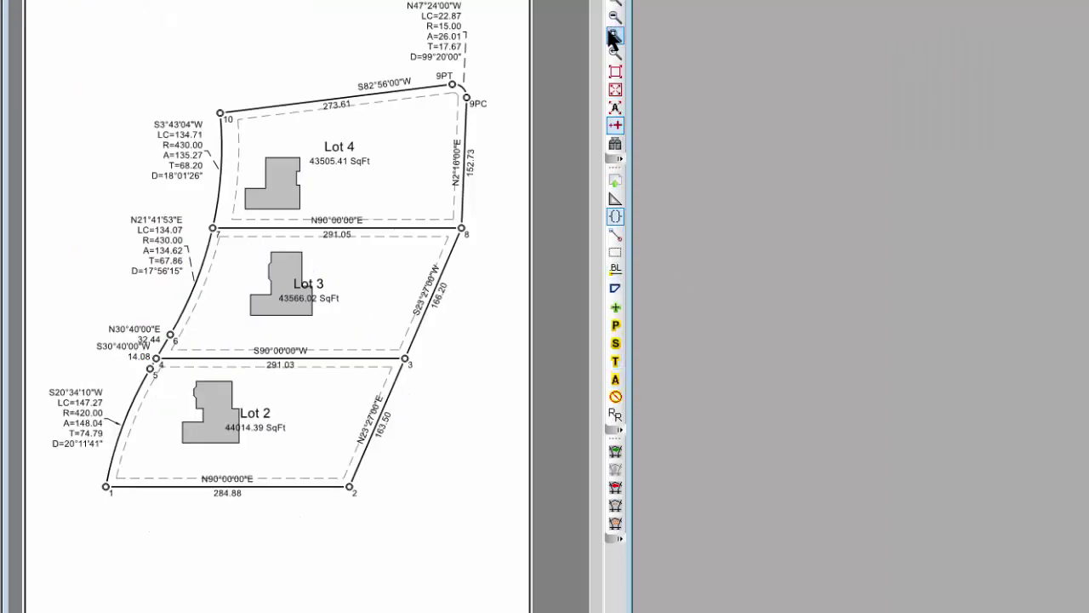
- Rotate the entire drawing's survey data by 10 degrees about point 1
left_click(615, 34)
left_click_drag(69, 316, 369, 525)
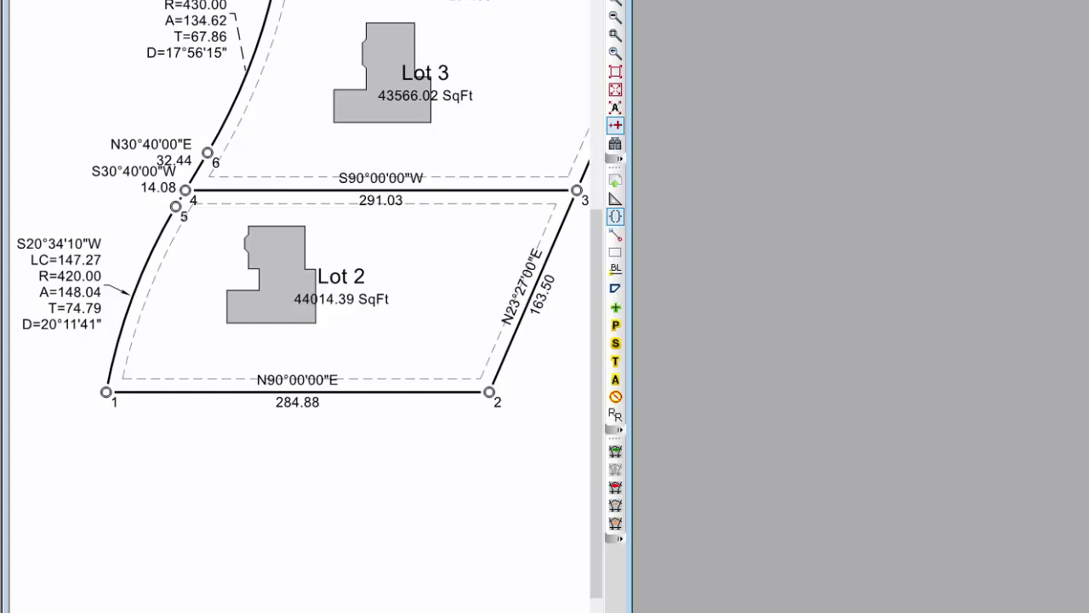
left_click(876, 255)
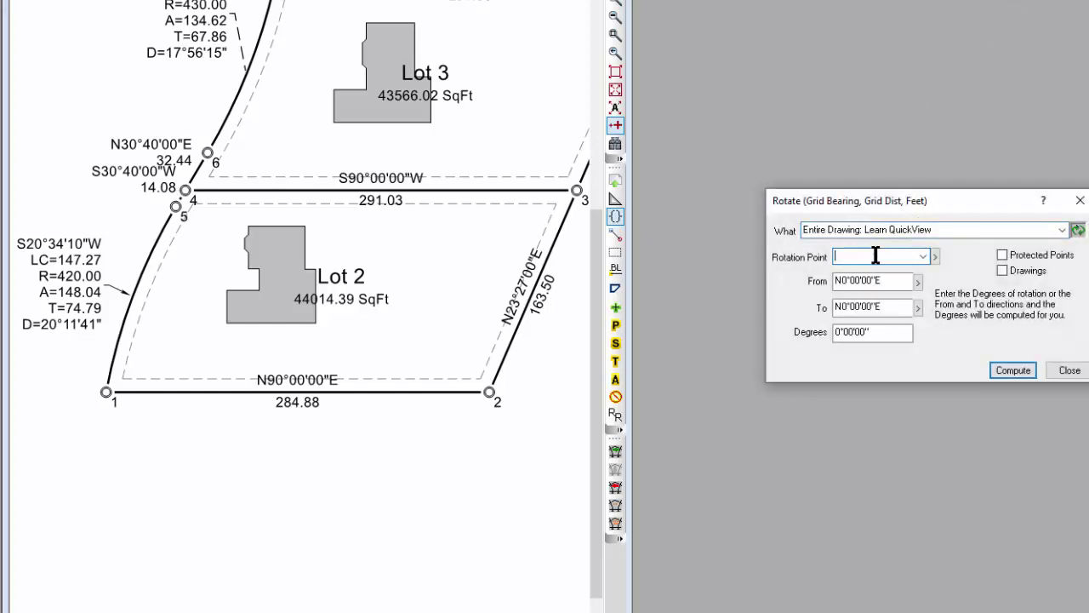
type("1")
left_click(834, 332)
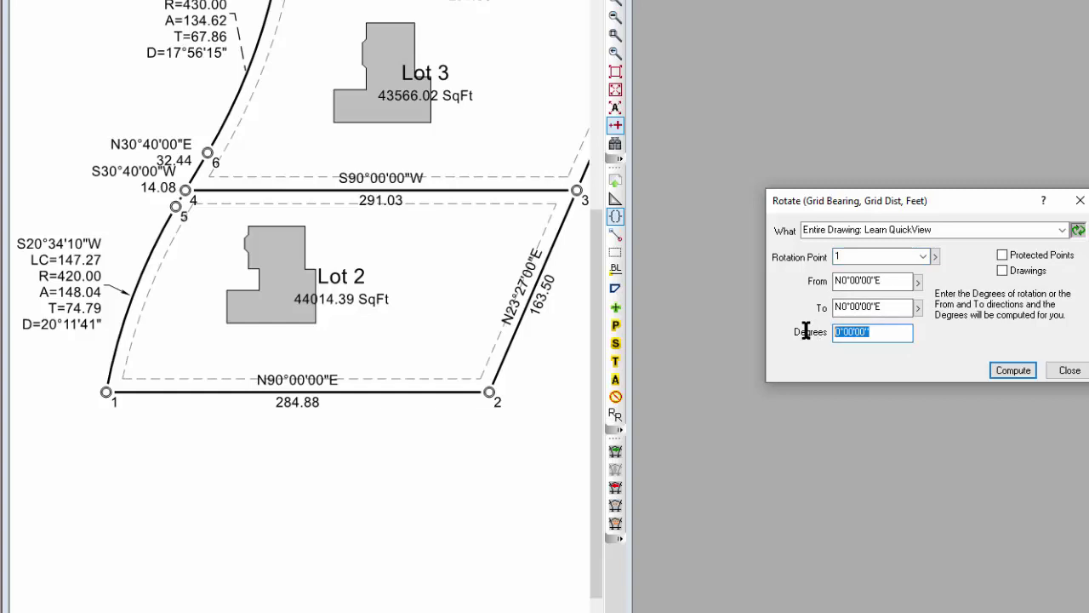
type("10")
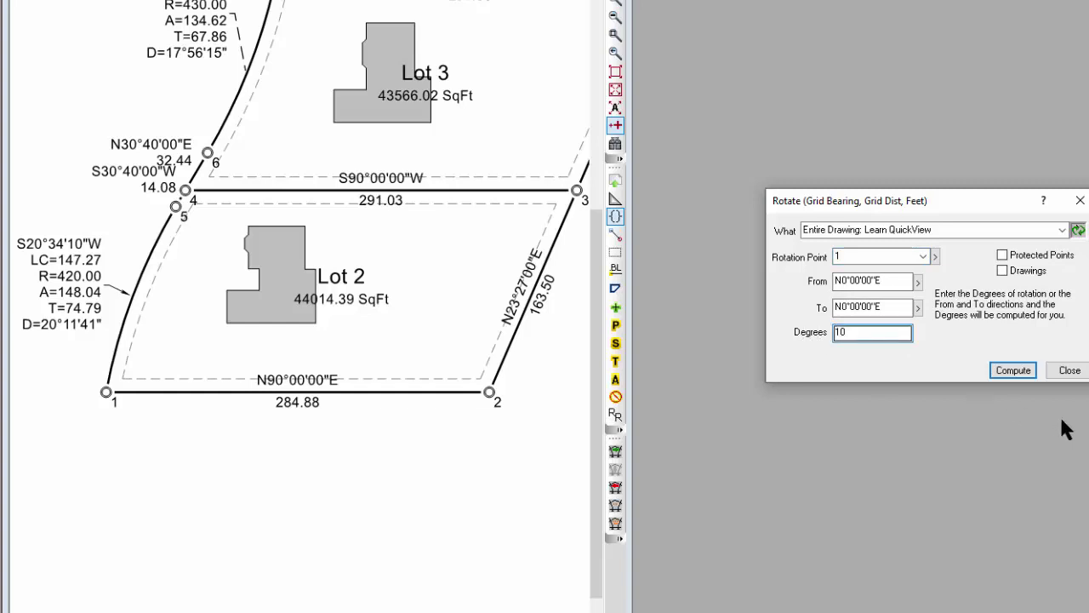
left_click(1014, 372)
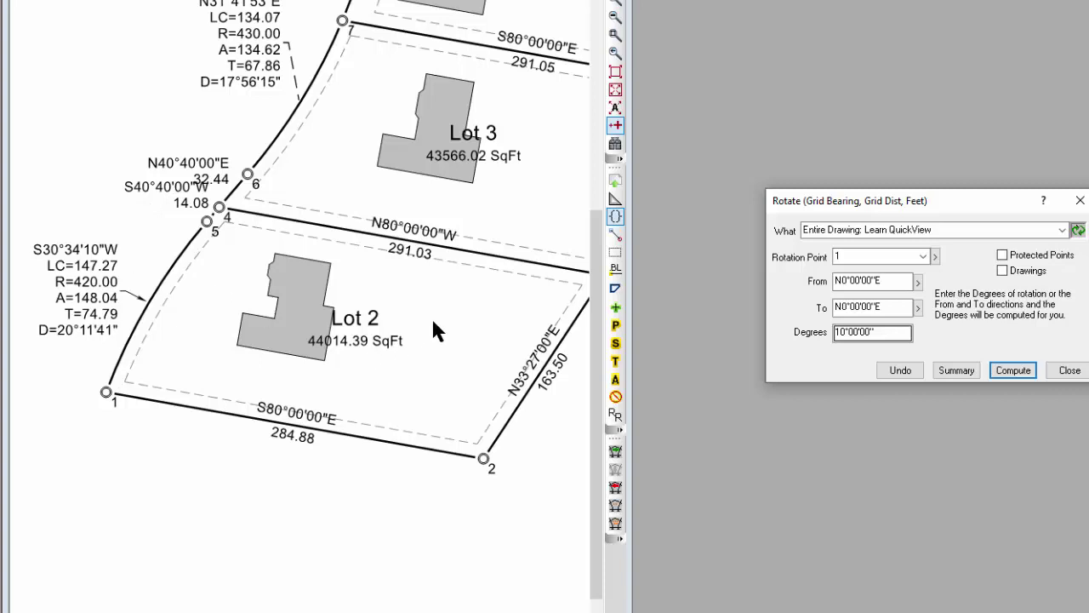
- Inspect the rotated bearings and labels on Lots 2 to 4 and undo the 10-degree rotation
mouse_move(548, 140)
middle_mouse_down()
mouse_move(516, 348)
mouse_move(414, 420)
middle_mouse_up()
middle_click_drag(542, 222, 495, 249)
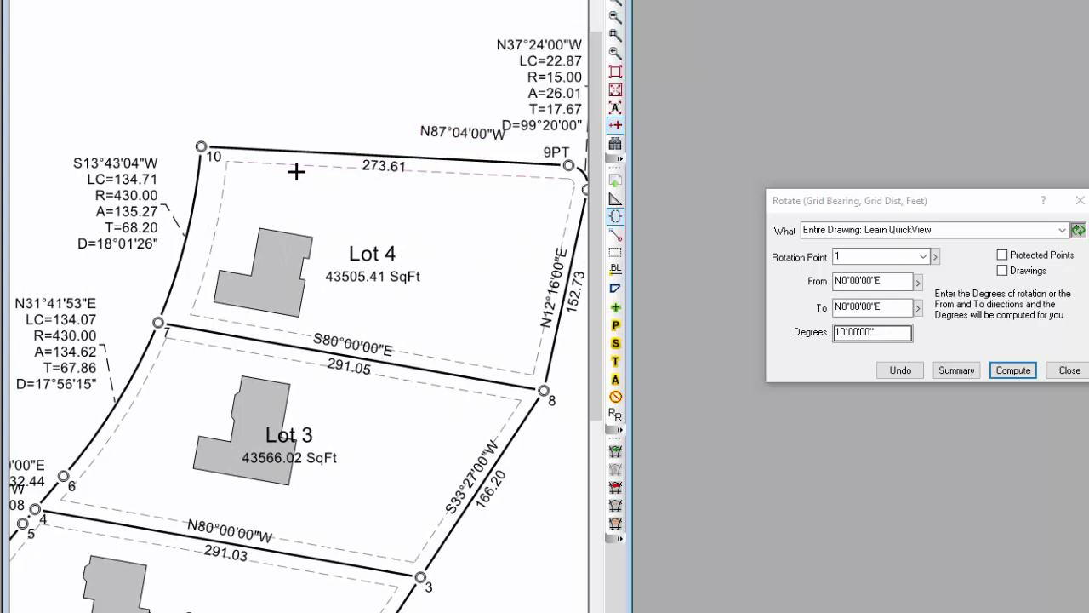
mouse_move(354, 160)
mouse_move(457, 126)
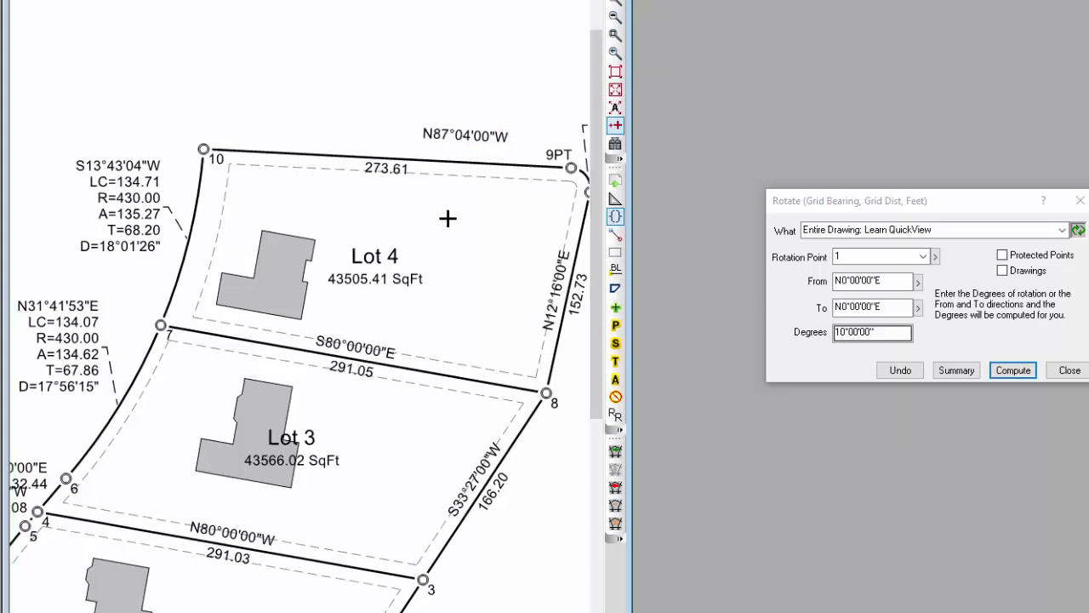
scroll(479, 227, "down", 5)
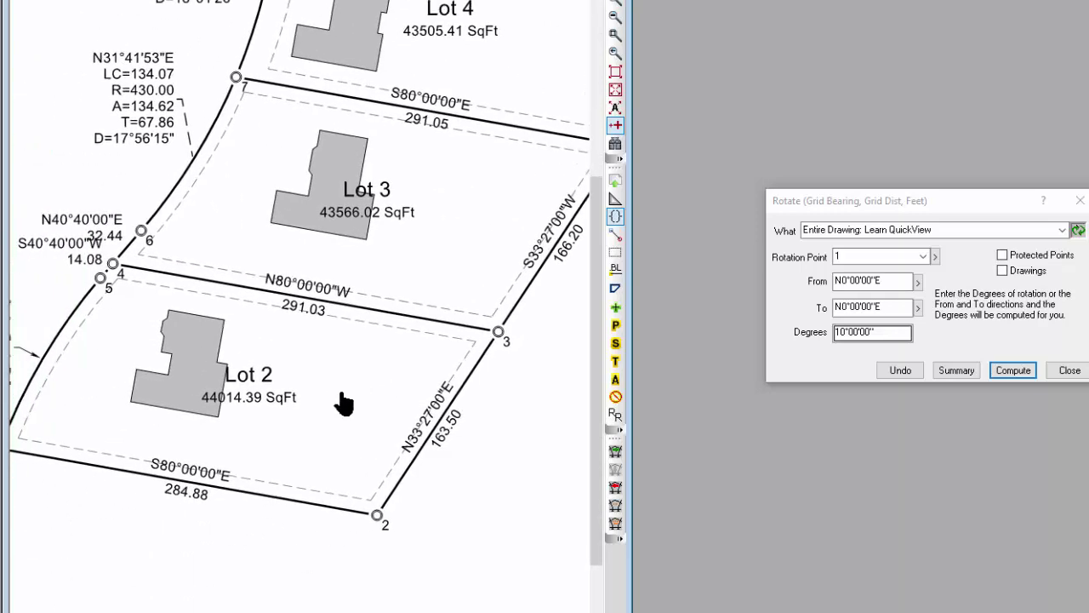
left_click(902, 372)
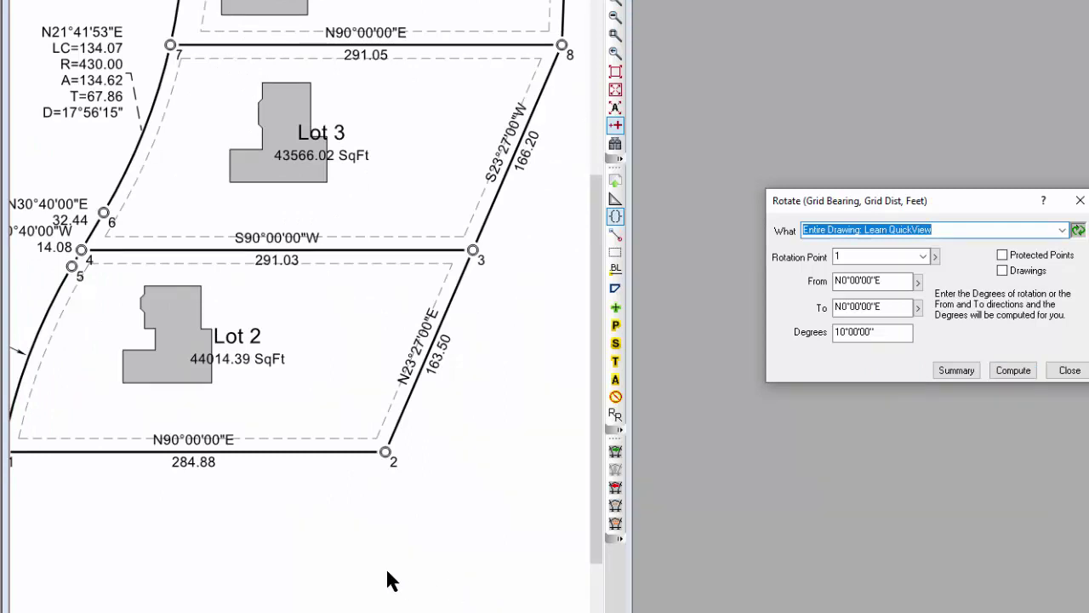
- Rotate the survey on the page clockwise freehand without altering its bearings
left_click(408, 575)
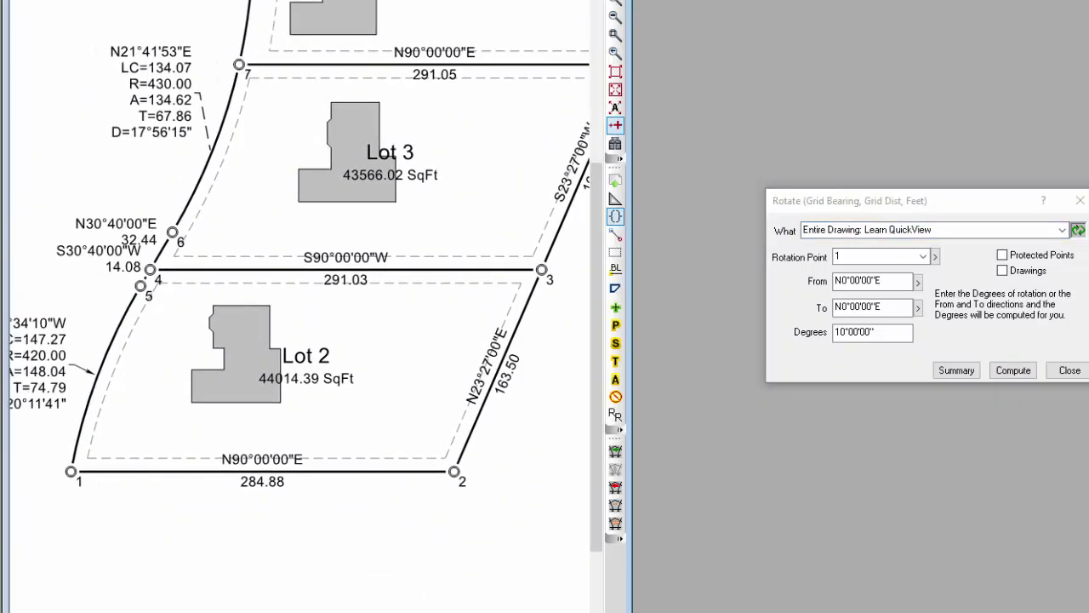
left_click(136, 1)
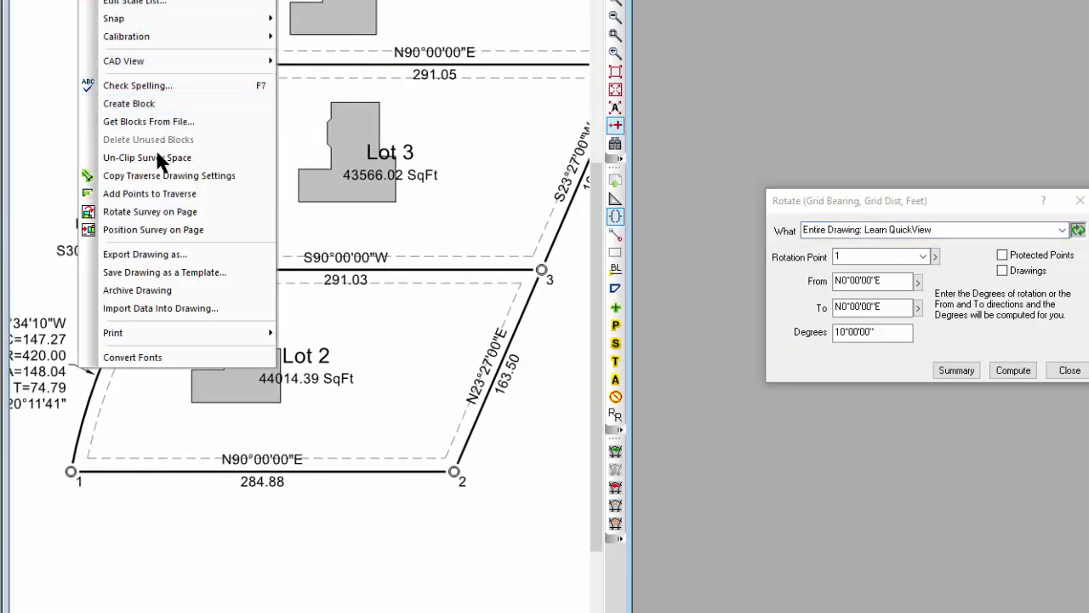
left_click(149, 211)
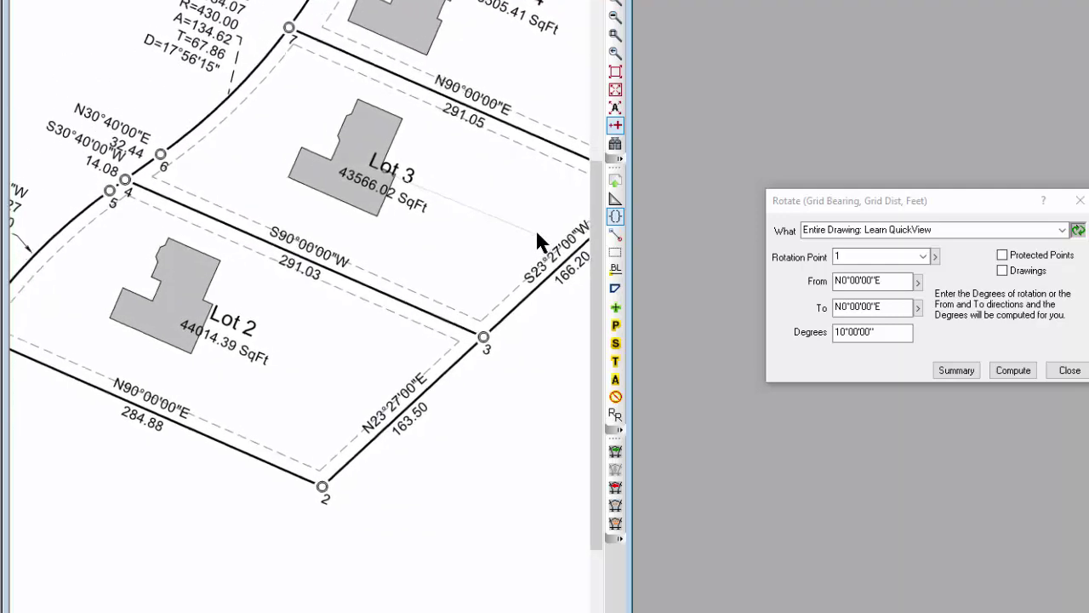
left_click(543, 203)
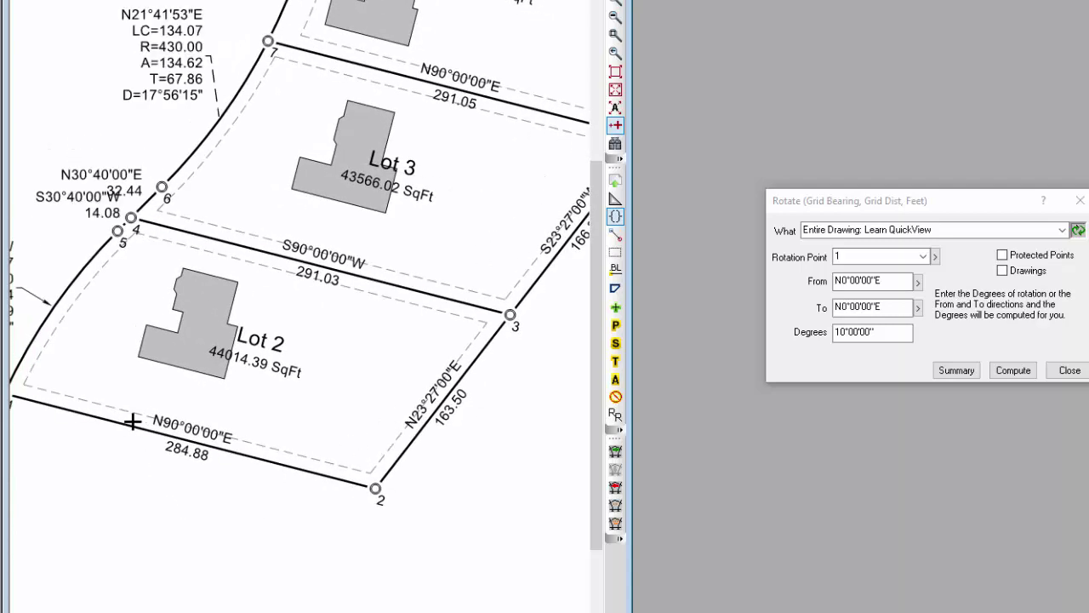
middle_click_drag(134, 425, 191, 469)
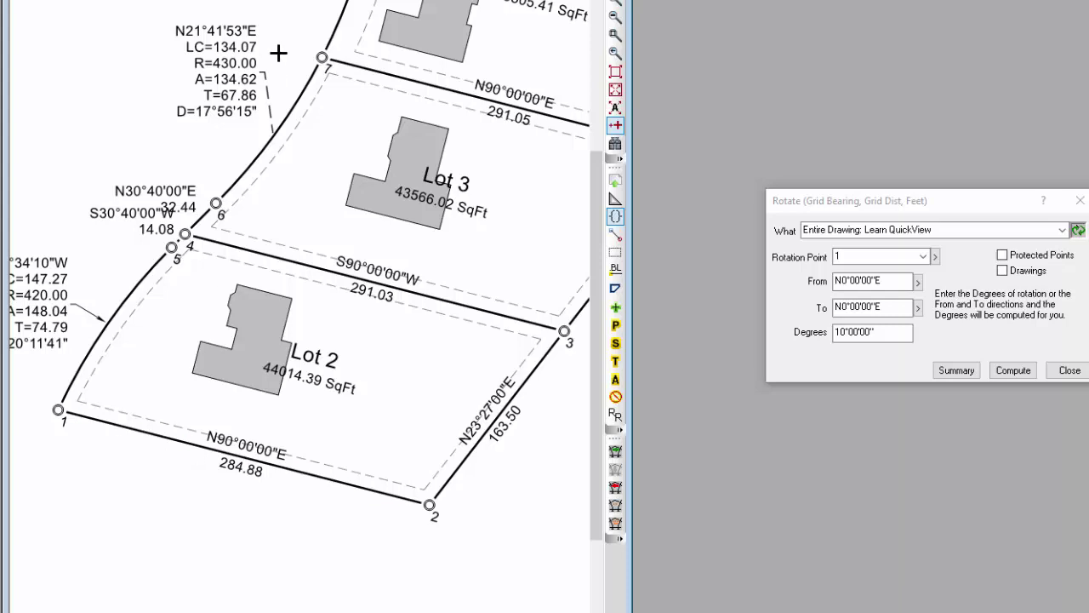
- Undo the page rotation of the survey and close the Rotate dialog
left_click(303, 5)
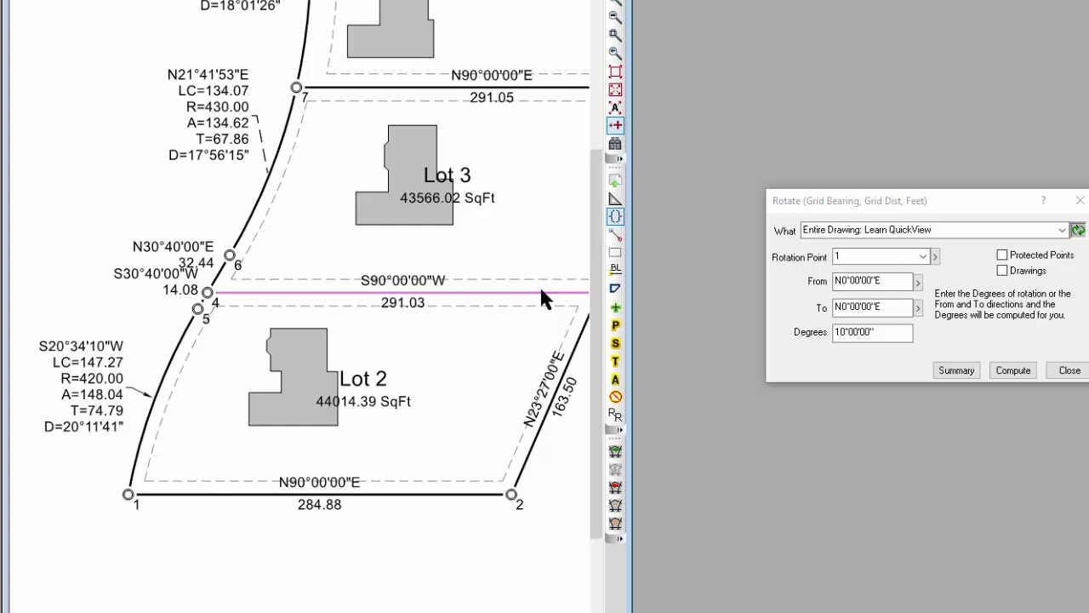
left_click(1079, 200)
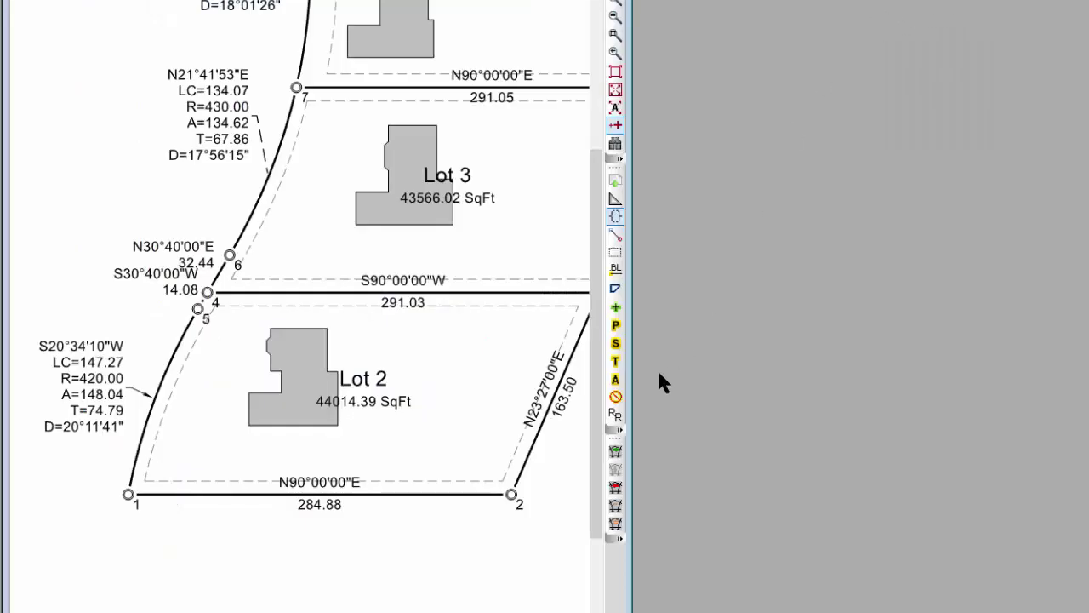
- Insert a legend with automatic point symbols, a header and a solid border in the blank area below Lot 2
left_click_drag(596, 379, 598, 511)
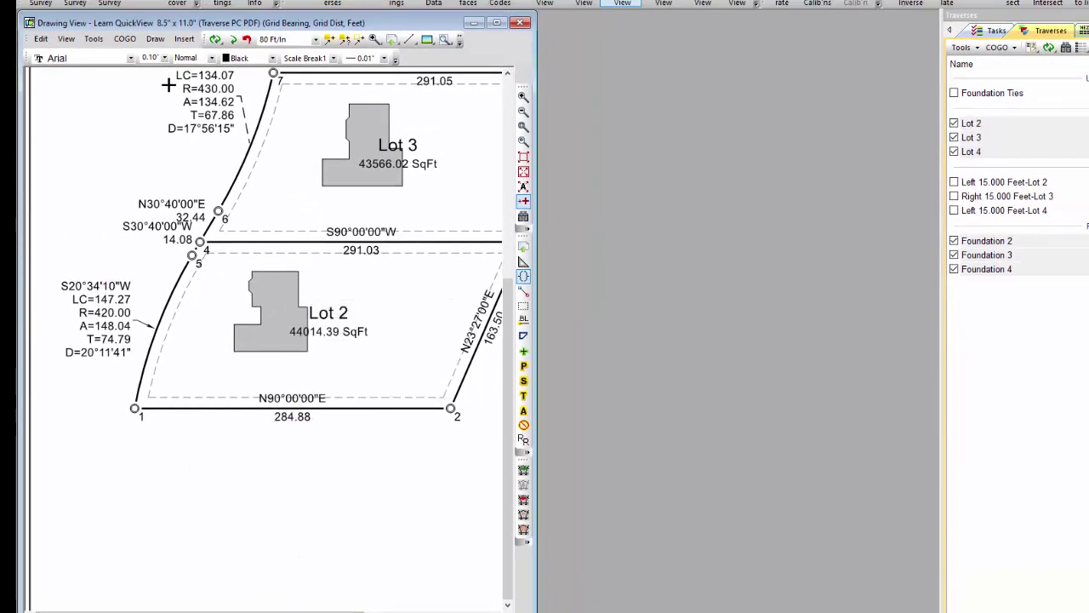
left_click(184, 40)
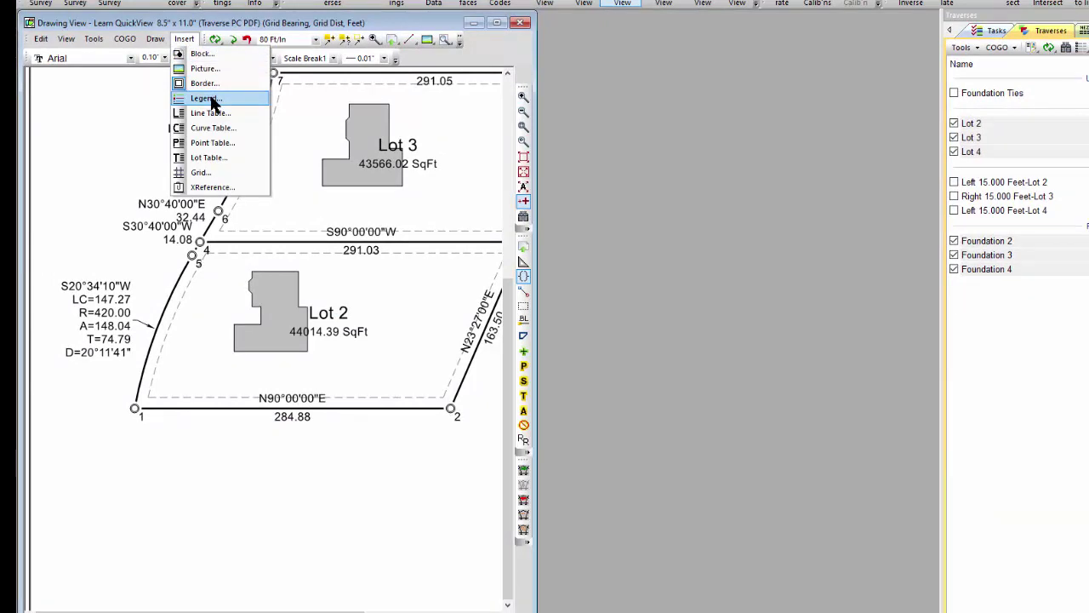
left_click(88, 119)
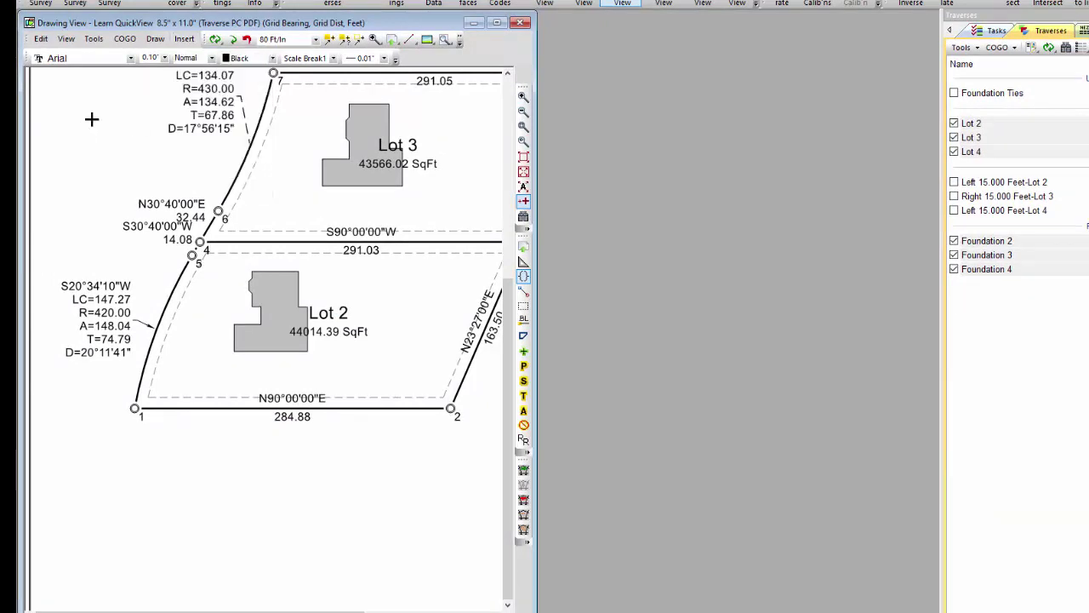
left_click(424, 38)
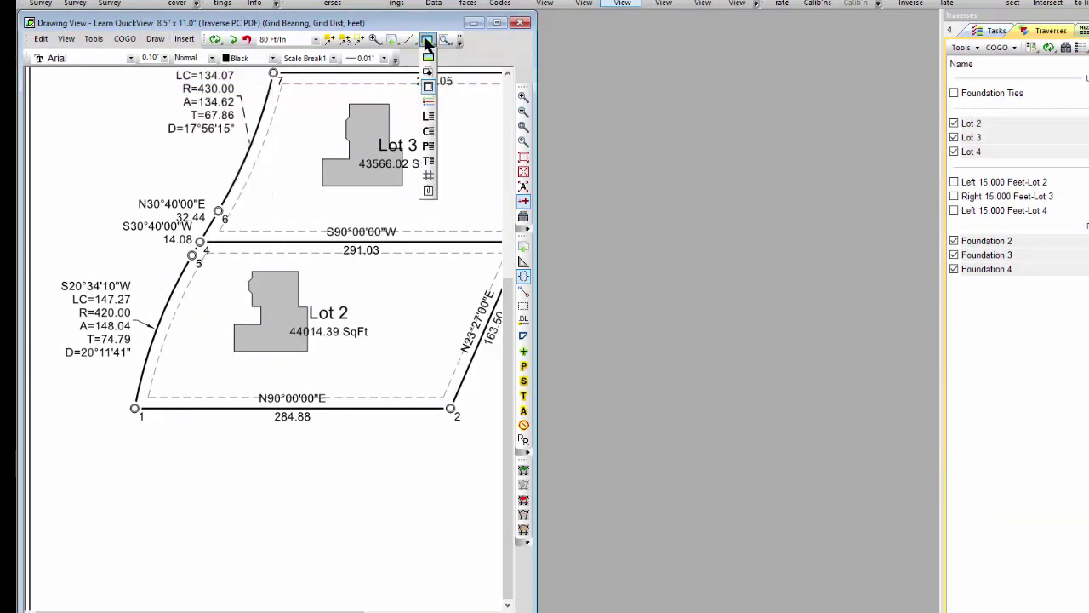
left_click(428, 102)
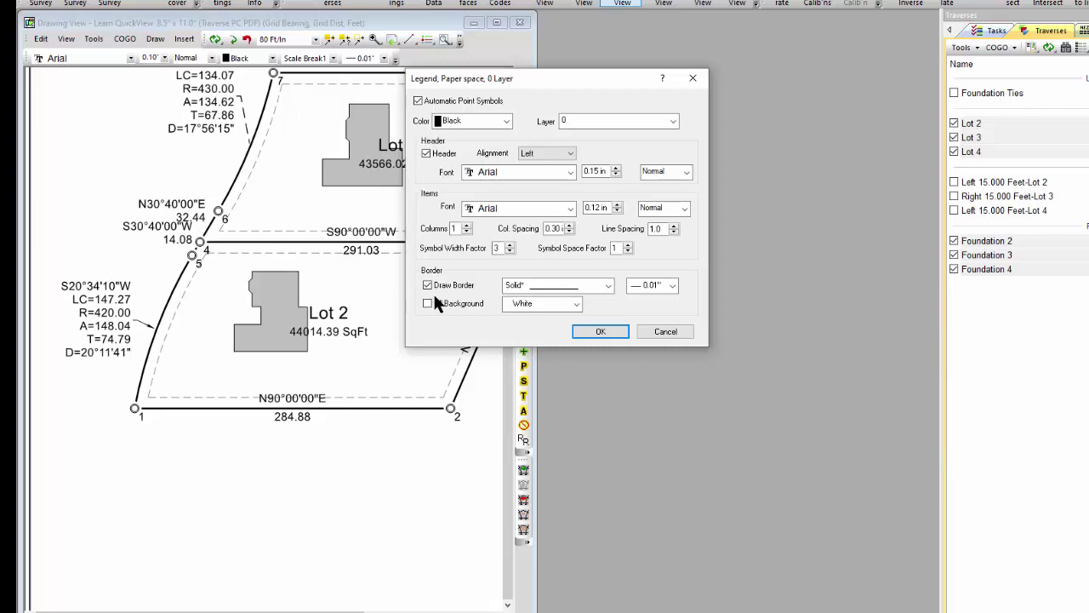
left_click(587, 330)
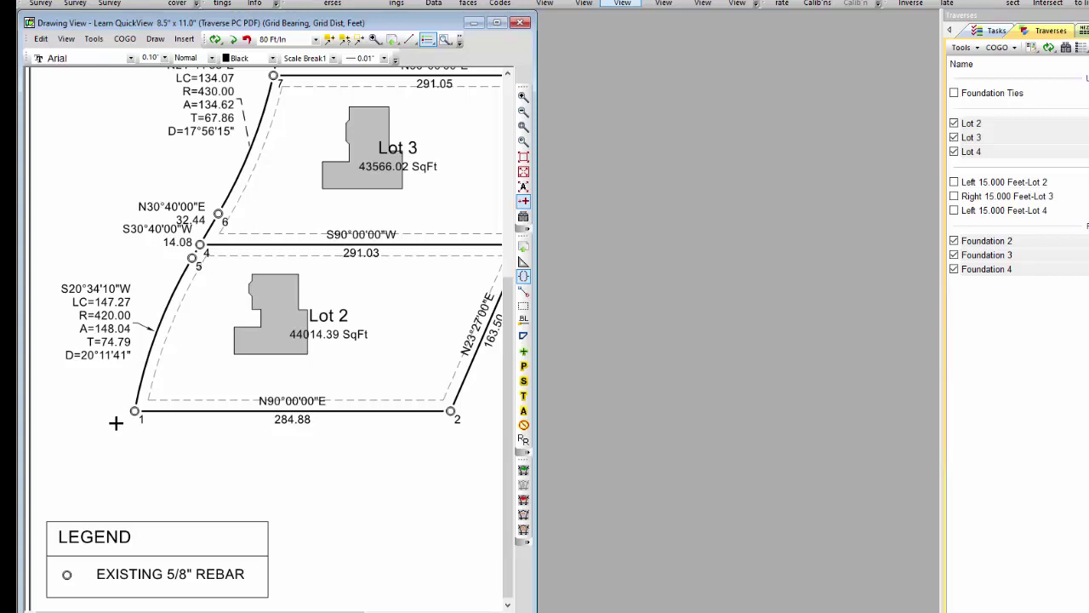
- Change the symbol of point 1 on Lot 2 to Iron Pipe with a size of 0.12 in
mouse_move(132, 414)
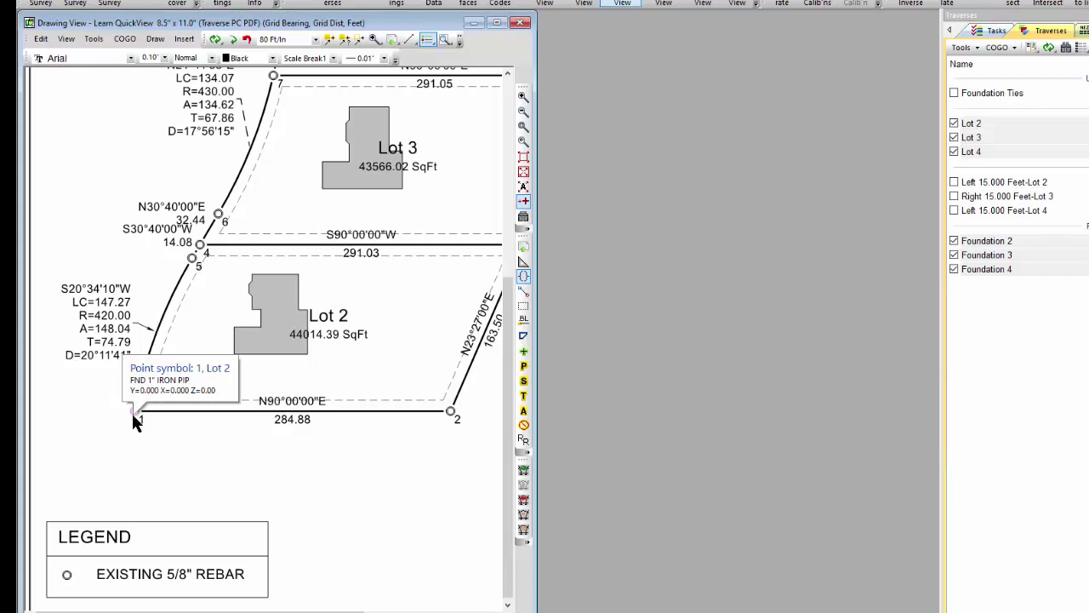
right_click(132, 419)
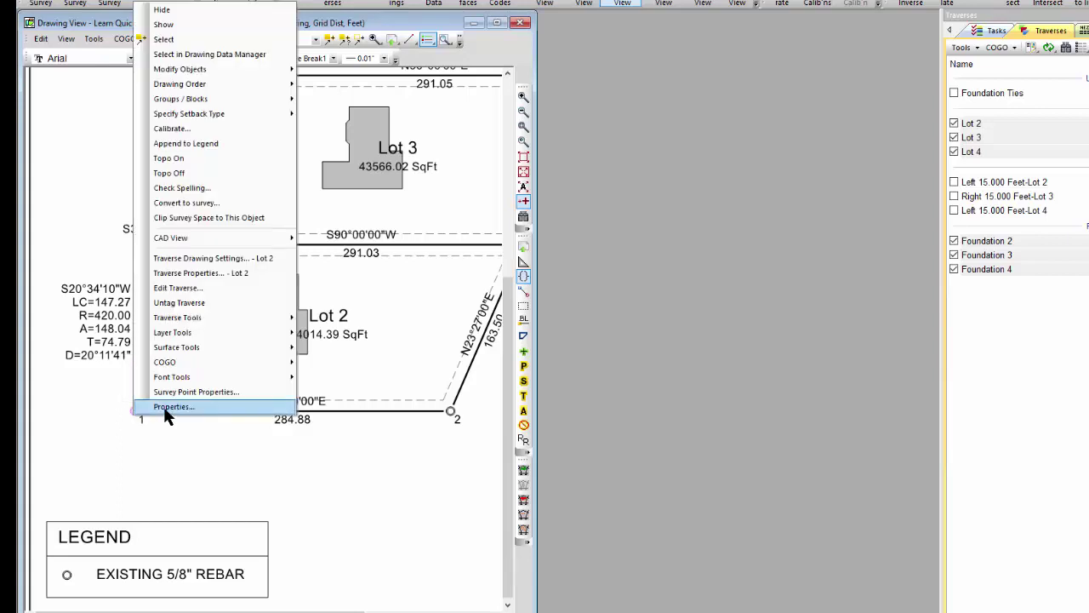
left_click(170, 408)
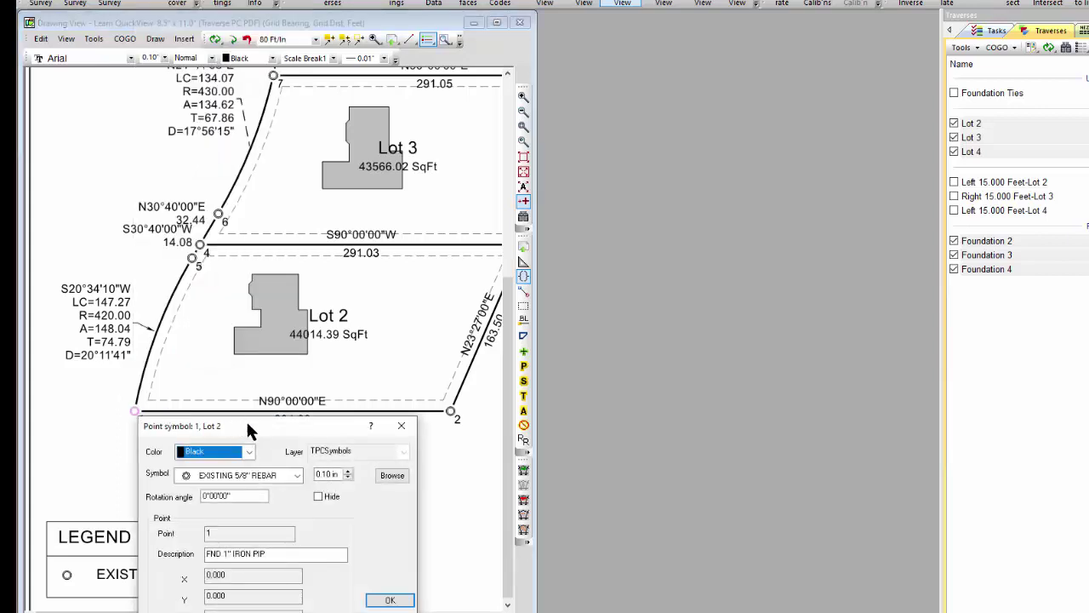
mouse_move(246, 420)
left_mouse_down()
mouse_move(627, 271)
mouse_move(649, 207)
left_mouse_up()
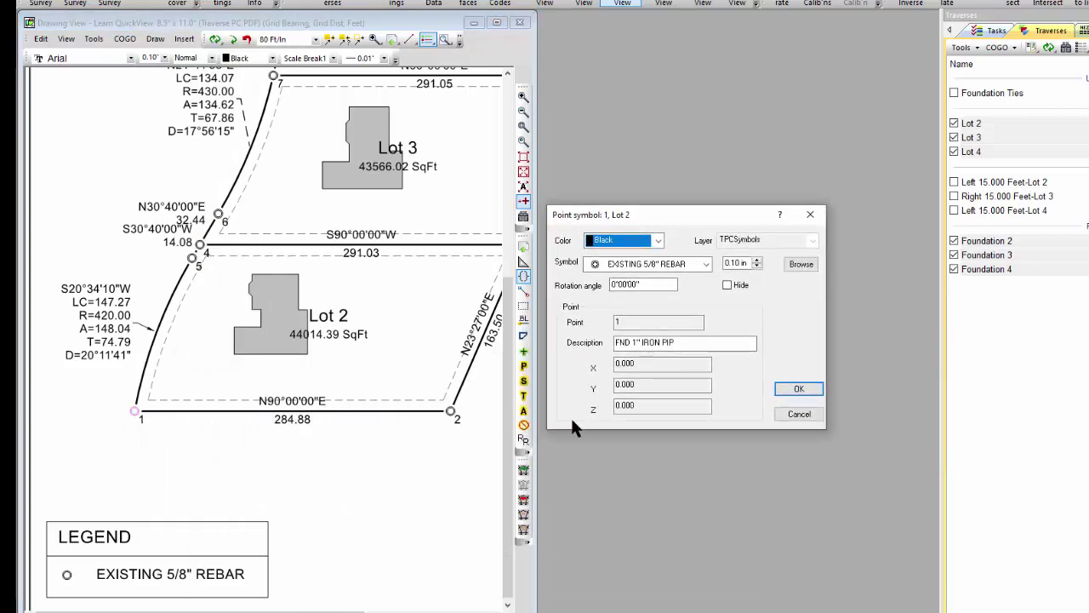
left_click(706, 264)
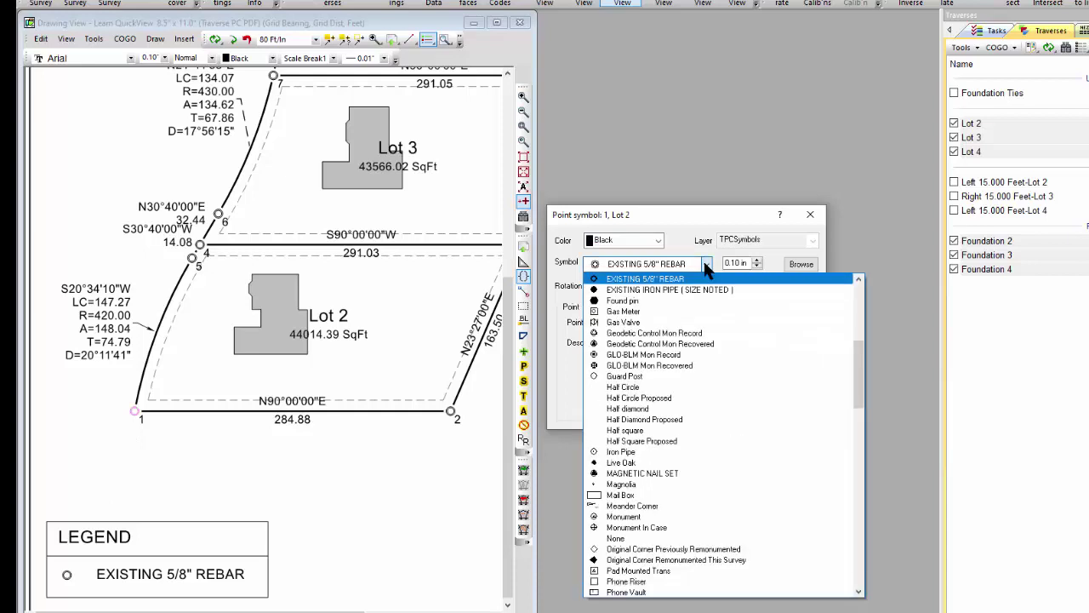
left_click(633, 451)
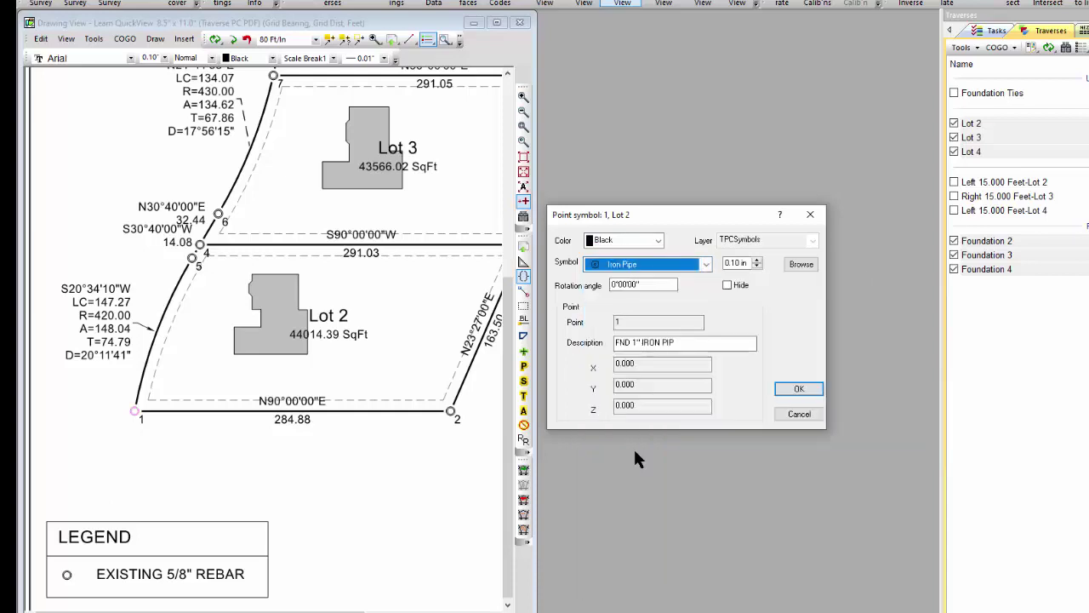
left_click(757, 259)
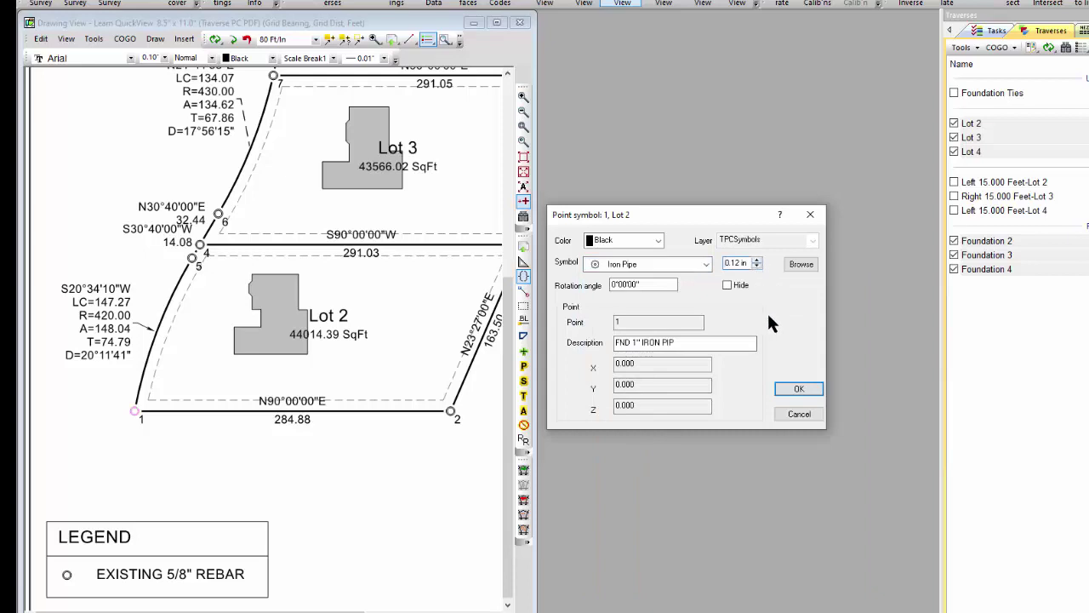
left_click(800, 390)
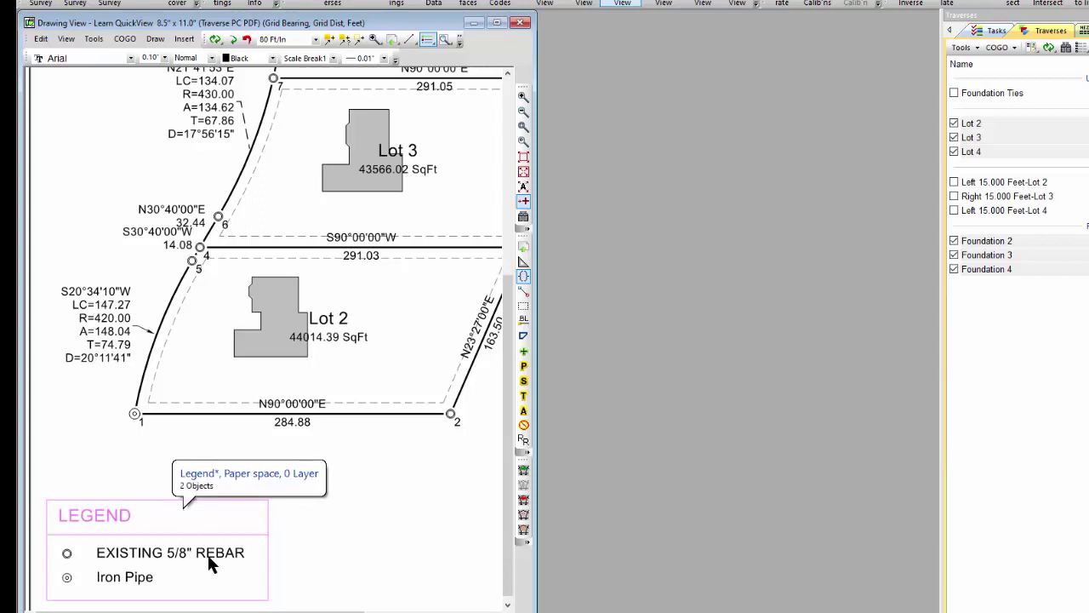
- Move the Iron Pipe item above the EXISTING 5/8" REBAR item in the legend
left_click(140, 570)
left_click_drag(139, 565, 141, 554)
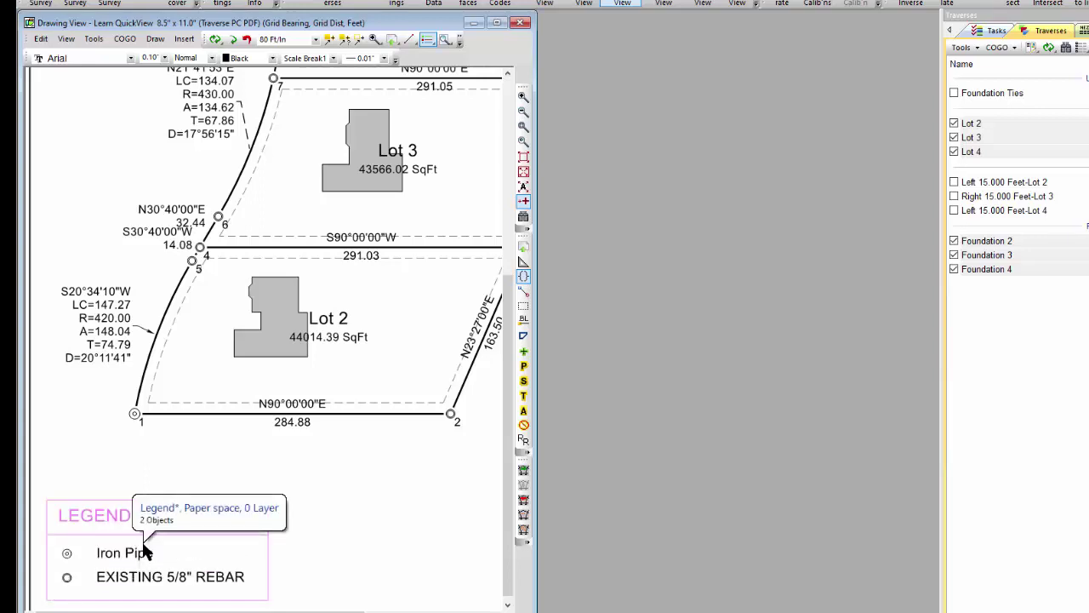
left_click(120, 554)
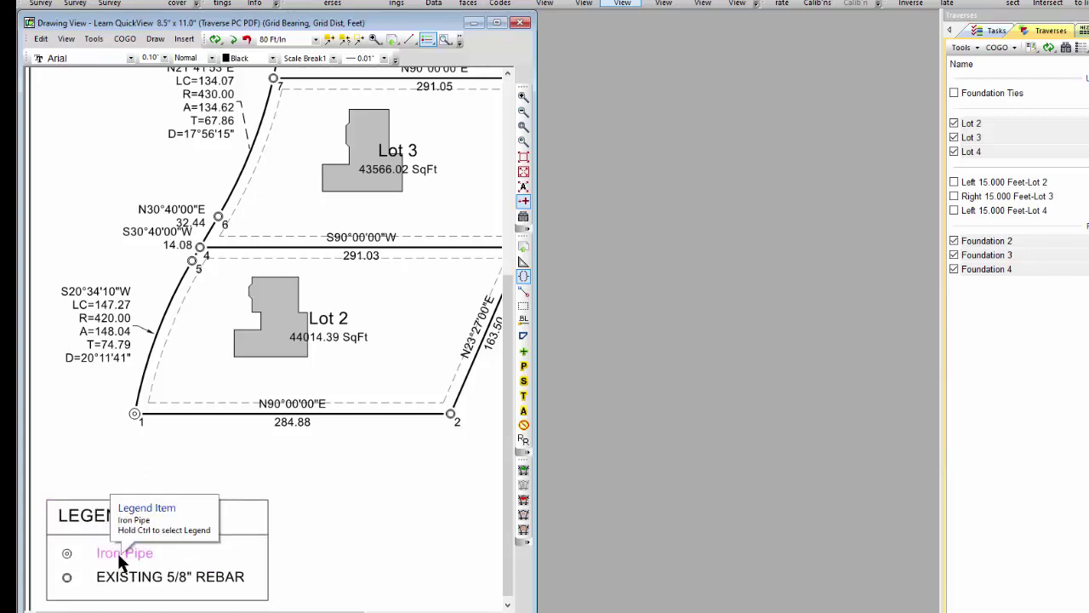
- Change the Iron Pipe legend item's text to FND 1" I.P
right_click(118, 553)
left_click(165, 548)
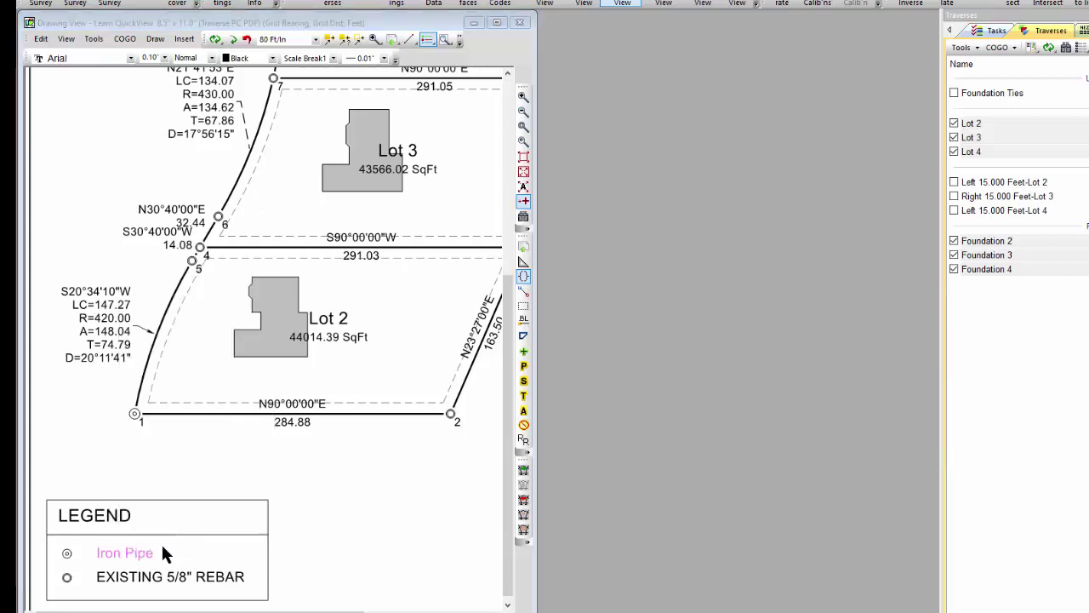
triple_click(149, 518)
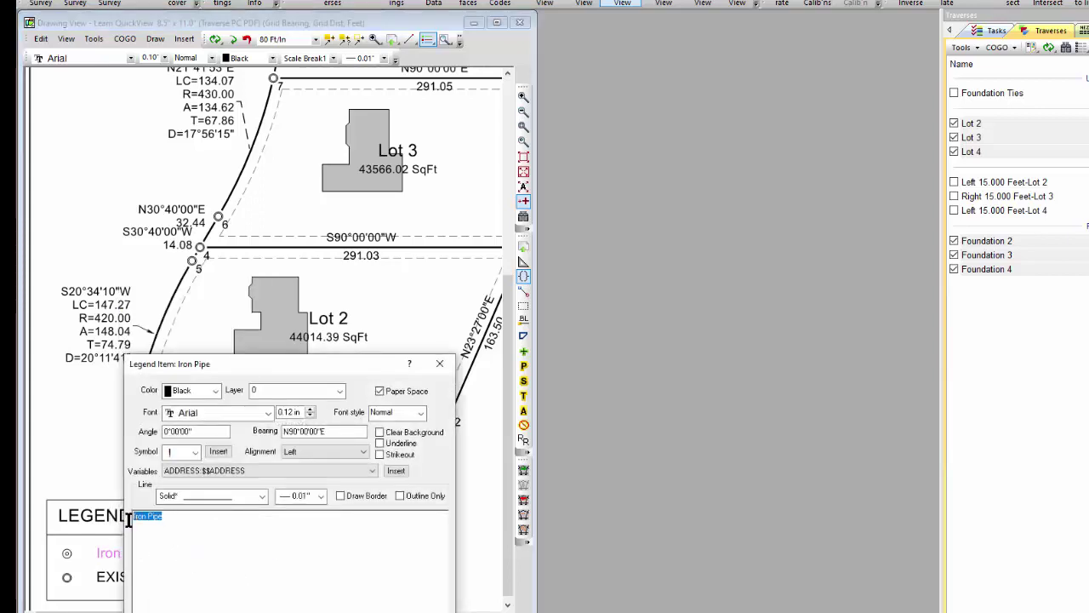
type("FND 1\" ")
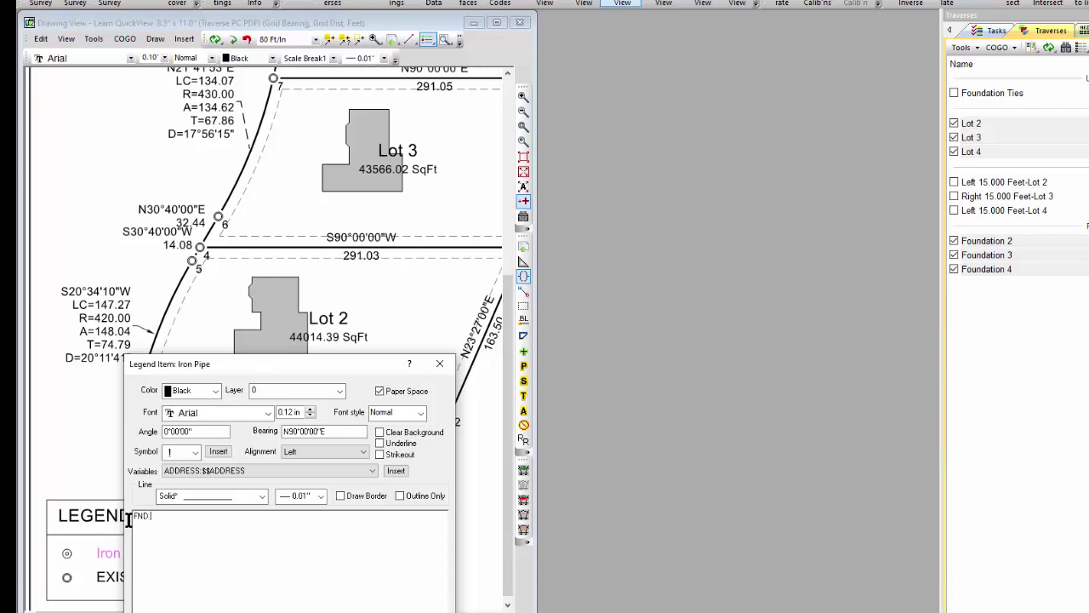
type("I.P.")
key("Return")
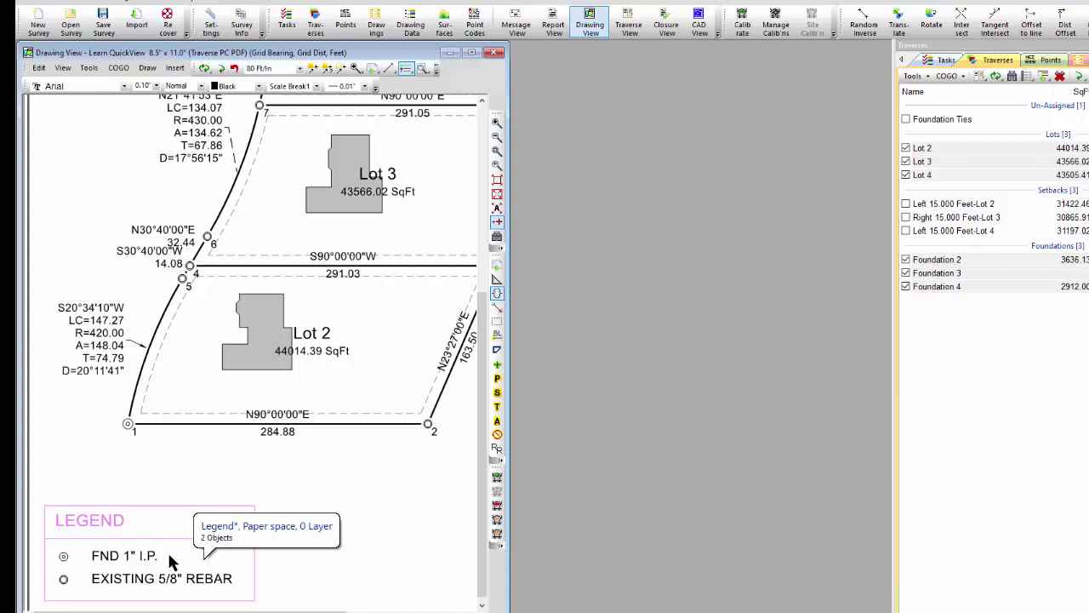
- View the symbol and line type customization options in the Drawing View program settings, then close them without changes
left_click(211, 30)
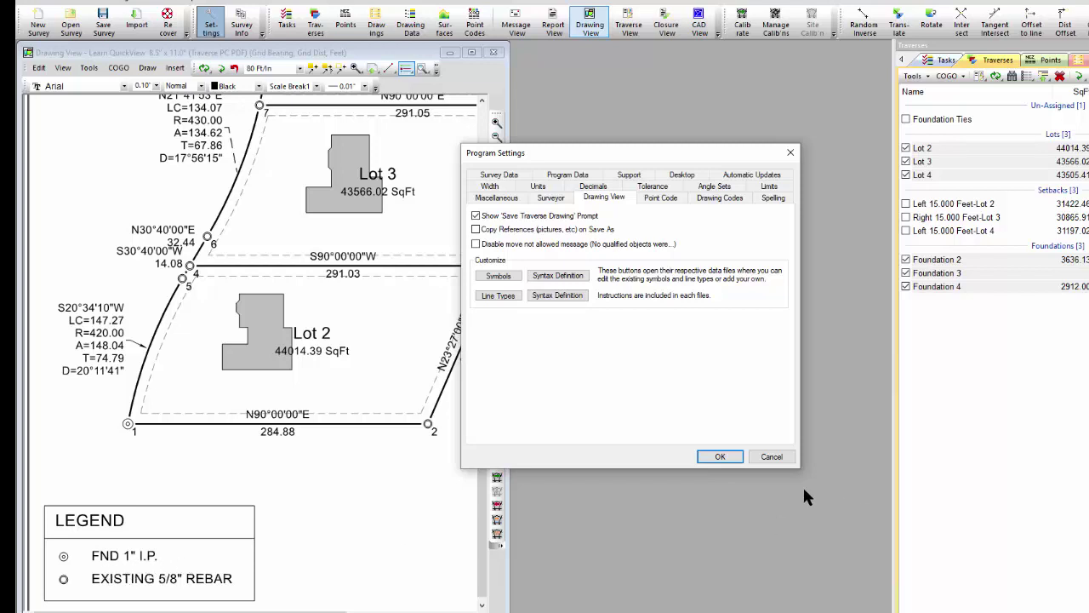
left_click(770, 457)
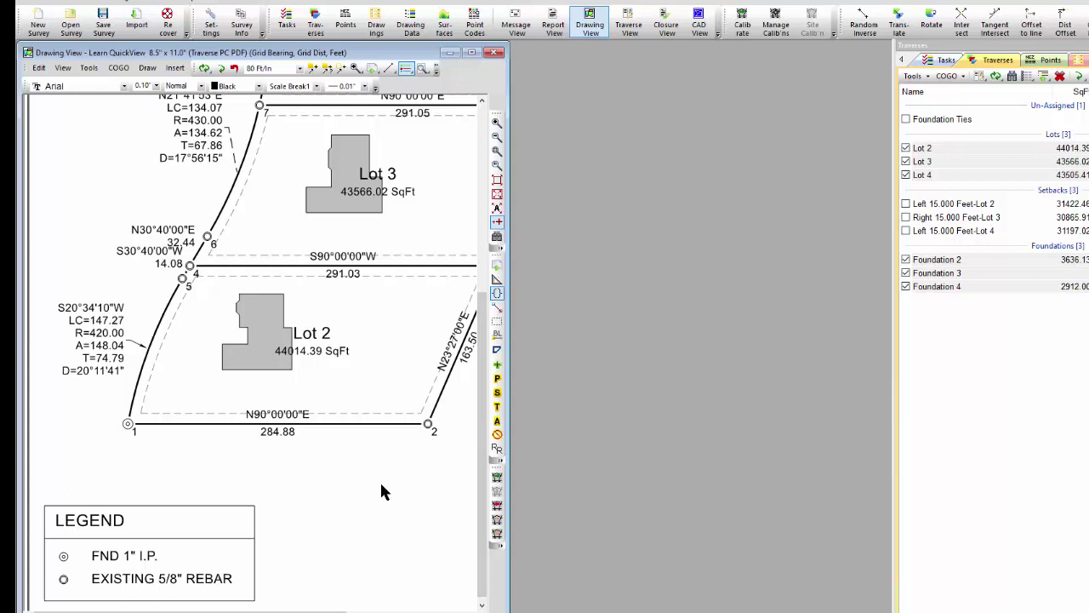
- Fill the legend's background with Beige
double_click(211, 519)
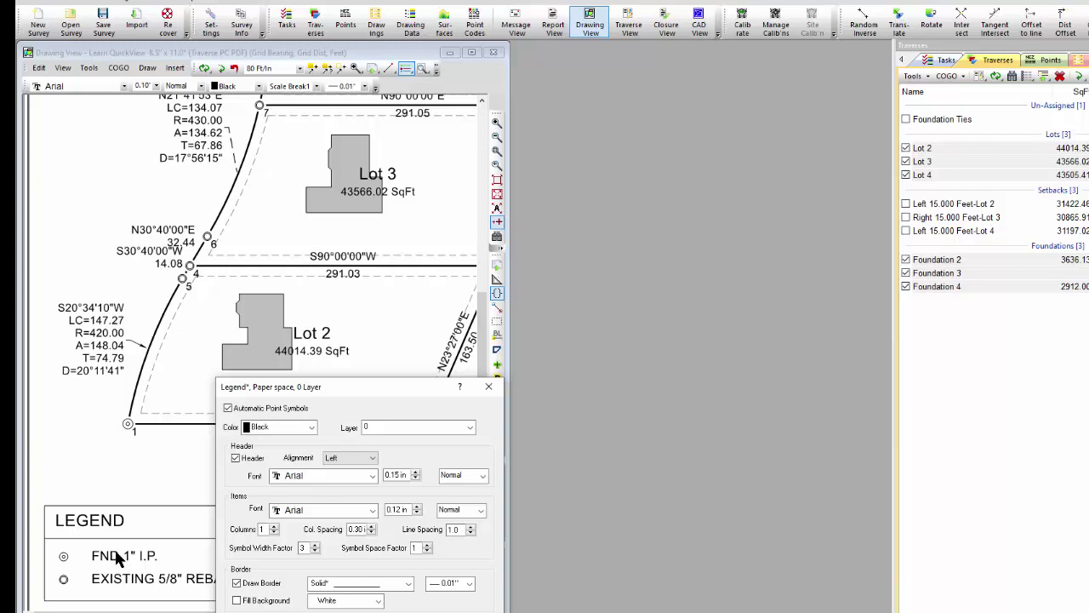
left_click(238, 601)
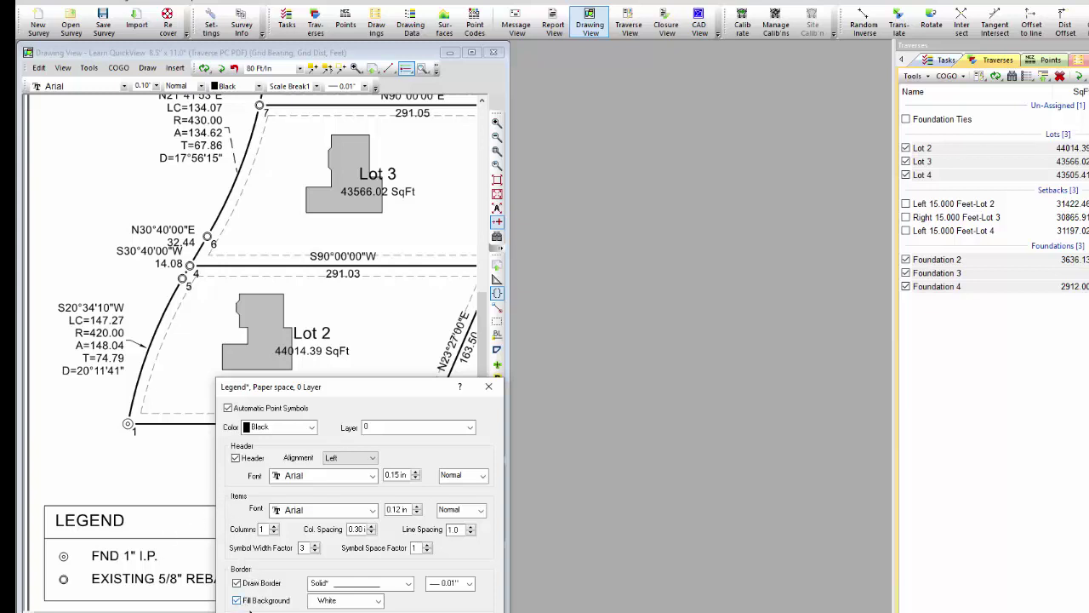
left_click(379, 601)
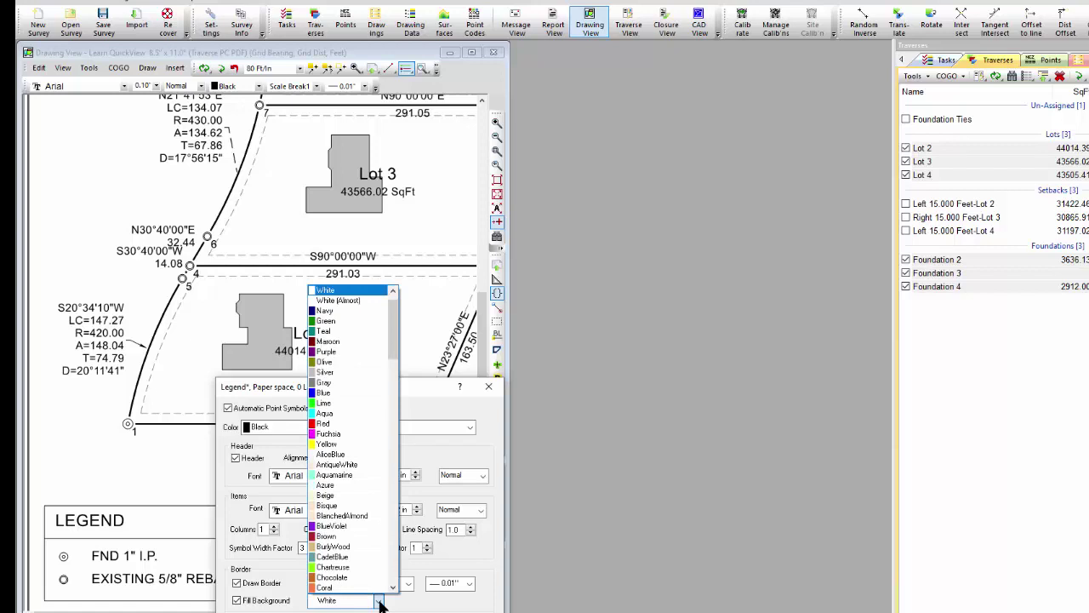
left_click(336, 495)
key("Return")
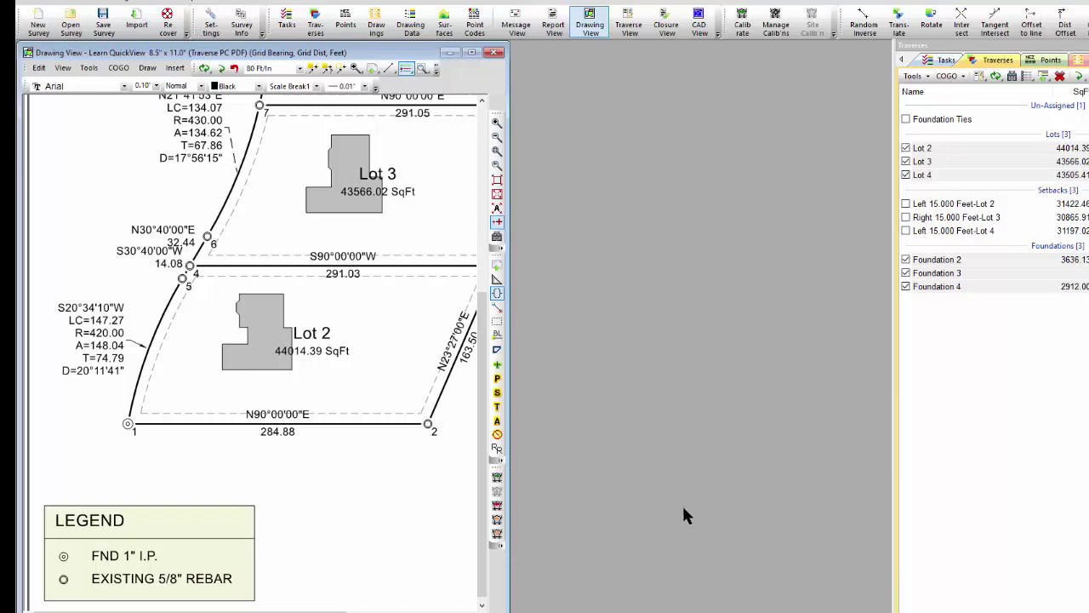
- Check the Quick View demo outline on the Traverse PC web page in the browser and return to the drawing
key("alt+Tab")
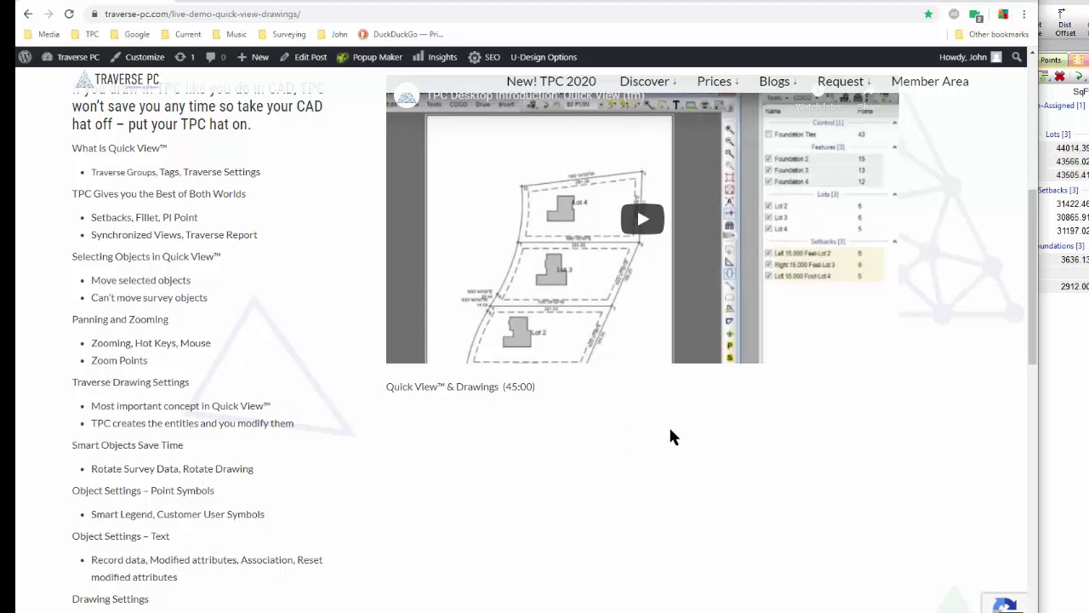
left_click(1069, 7)
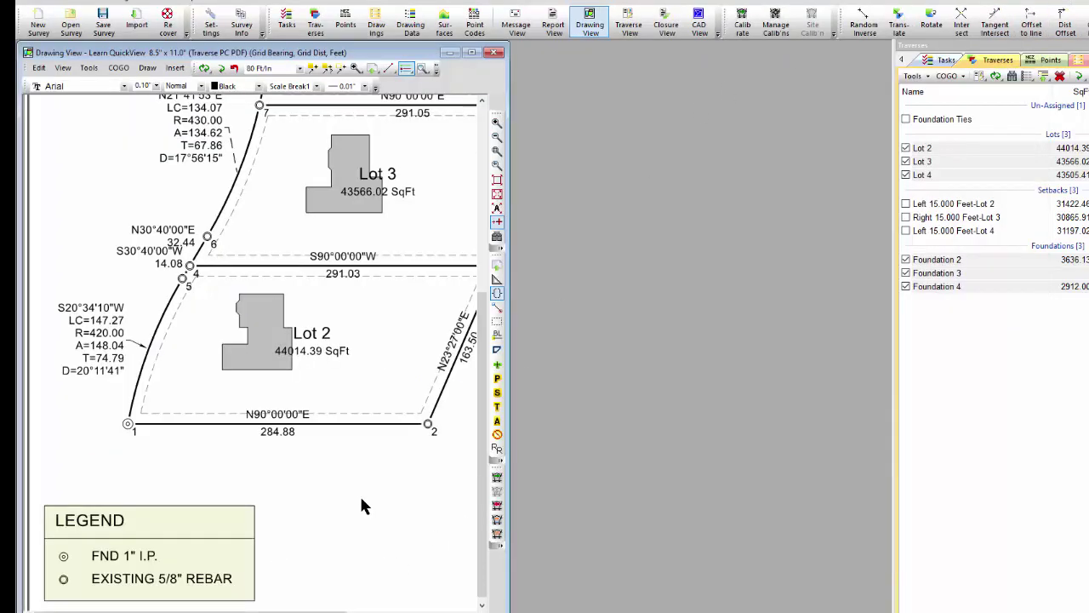
- Append the record distance [285.00] to the distance label of line 1 to 2 so it reads 284.88 [285.00]
mouse_move(277, 431)
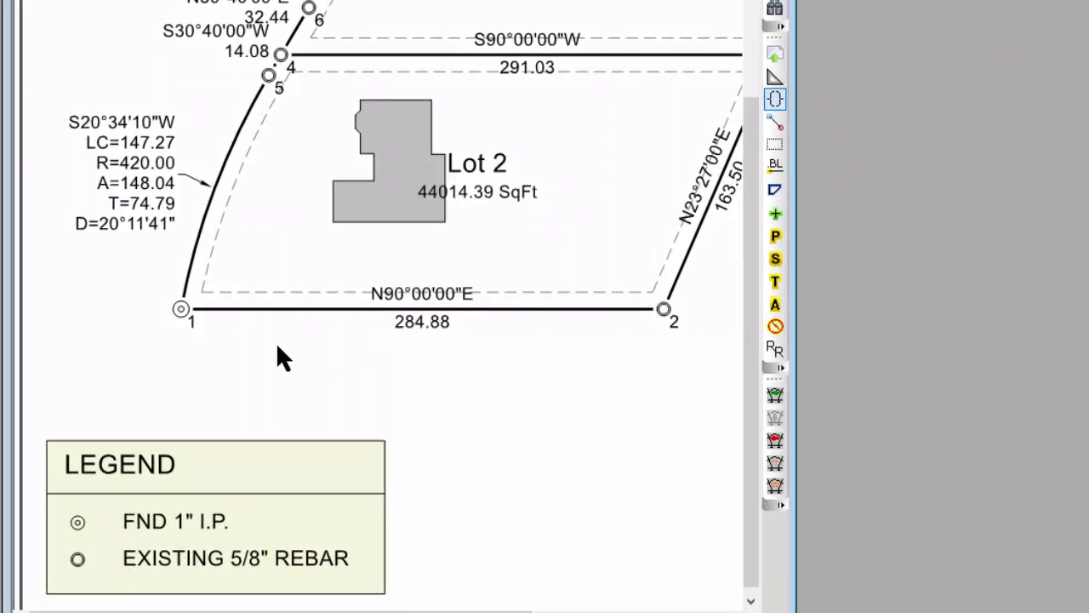
mouse_move(412, 323)
right_click(422, 318)
left_click(474, 309)
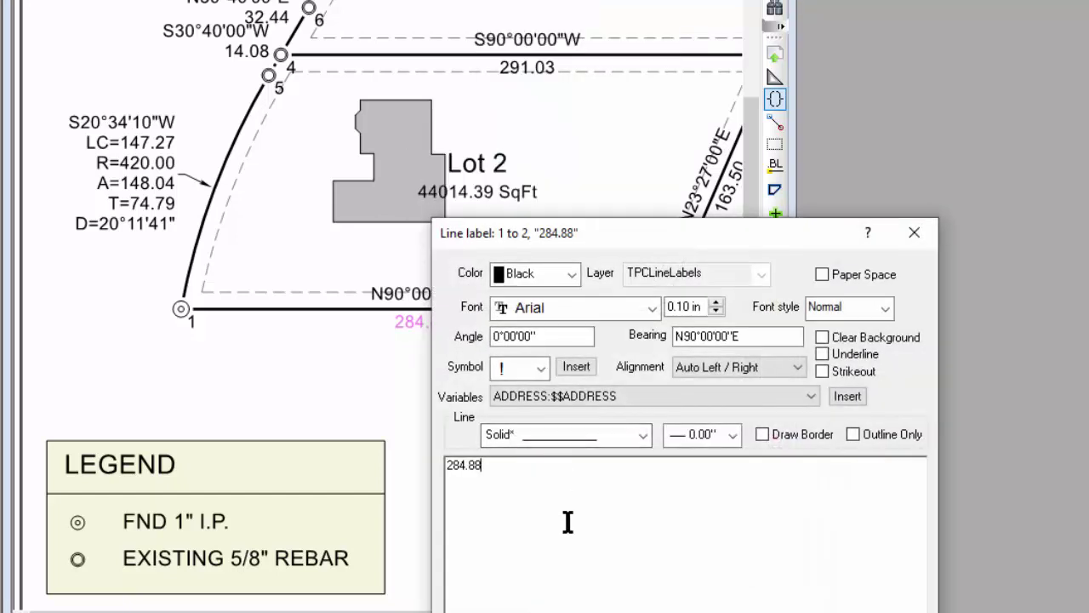
type("[285")
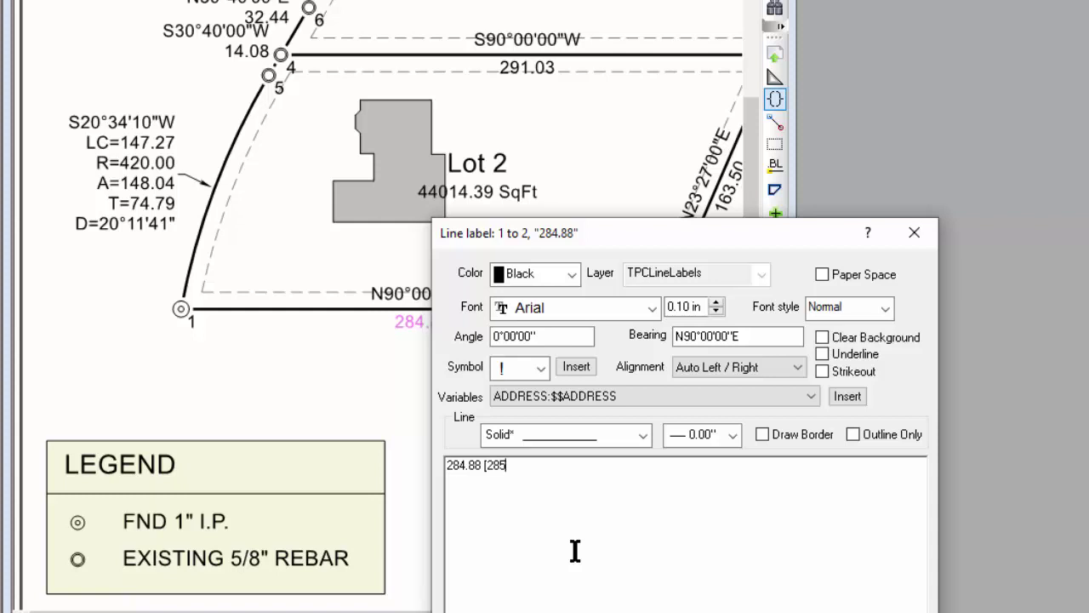
type(".00]")
key("Return")
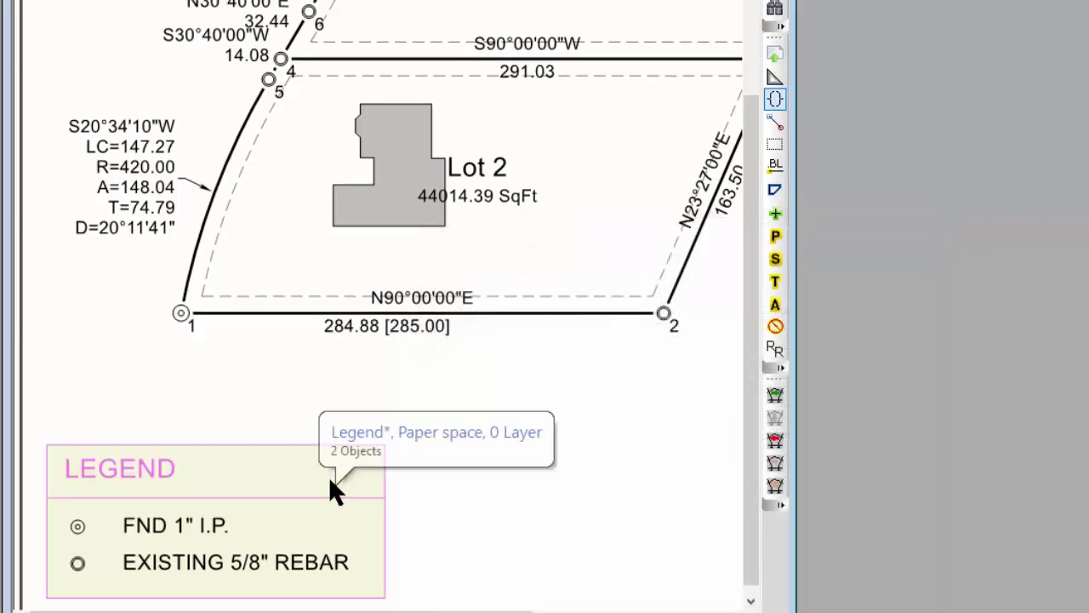
- Append a text item to the legend with symbol [ ] and description RECORD DATA
right_click(334, 485)
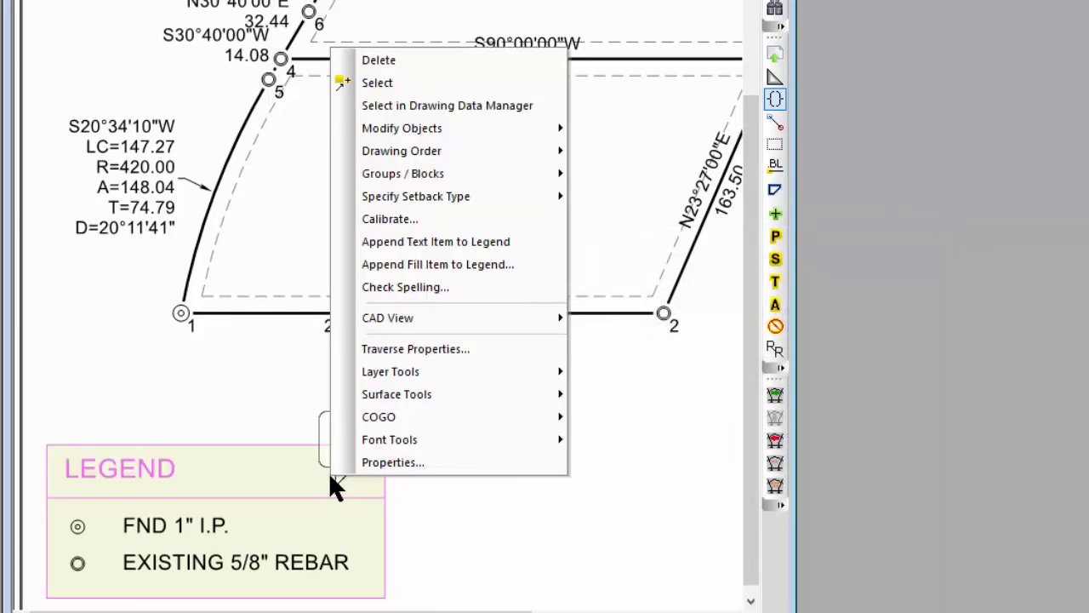
left_click(426, 238)
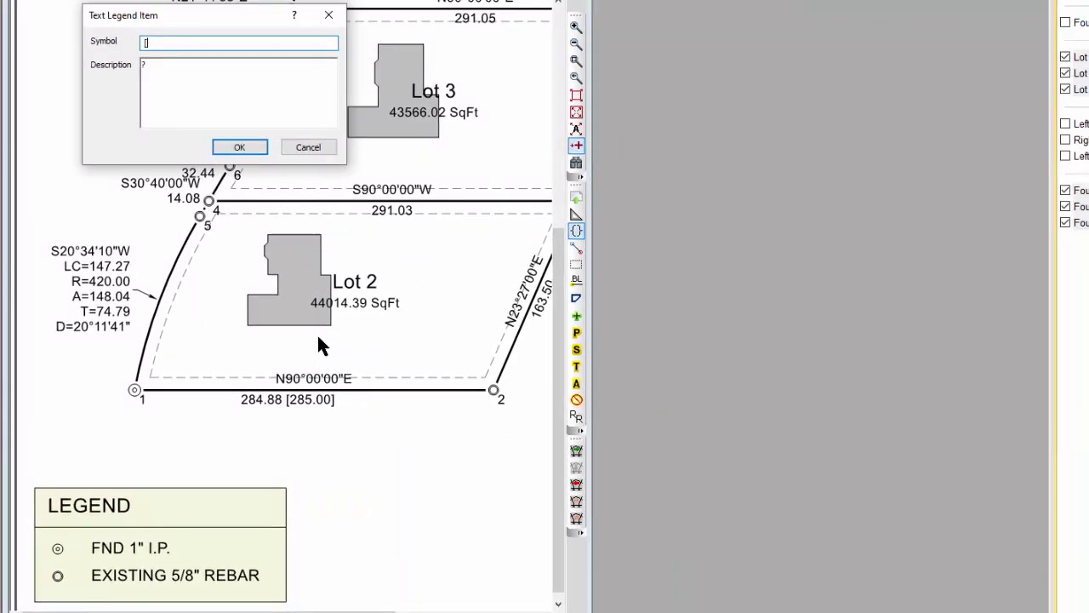
type("[ ]")
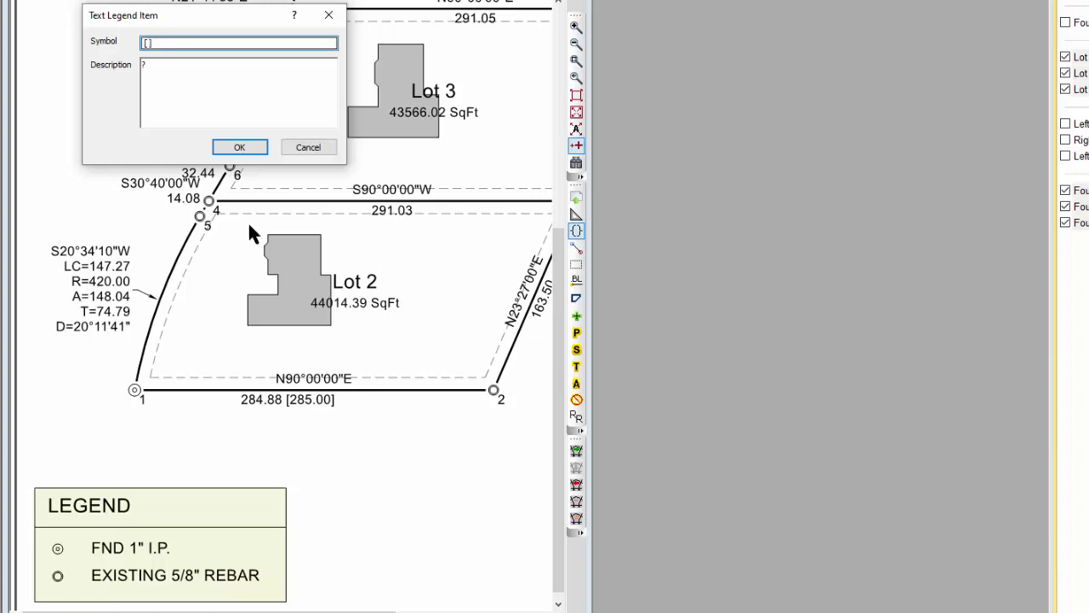
left_click(161, 69)
key("BackSpace")
type("RECORD")
type(" ATA")
key("BackSpace")
key("BackSpace")
key("BackSpace")
type("DATA")
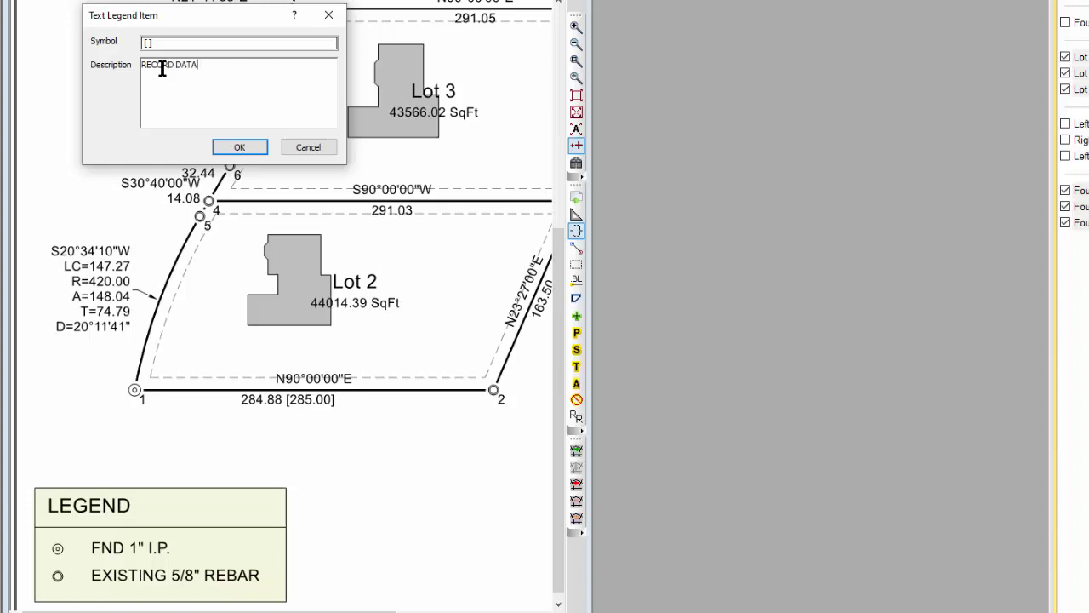
left_click(246, 145)
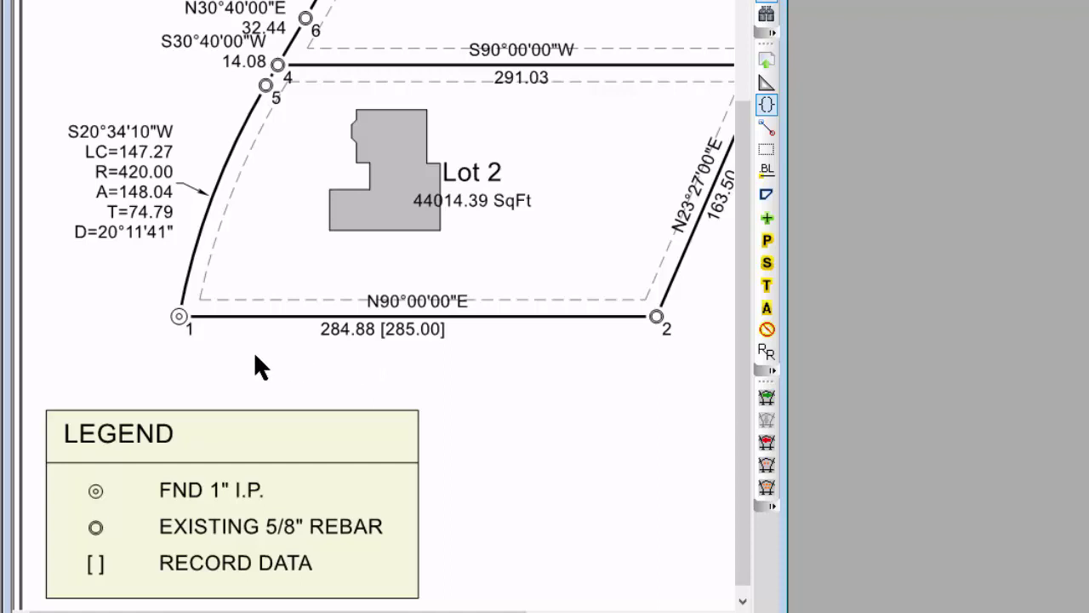
- Split the distance label of line 1 to 2 into two lines, placing [285.00] beneath 284.88
right_click(410, 330)
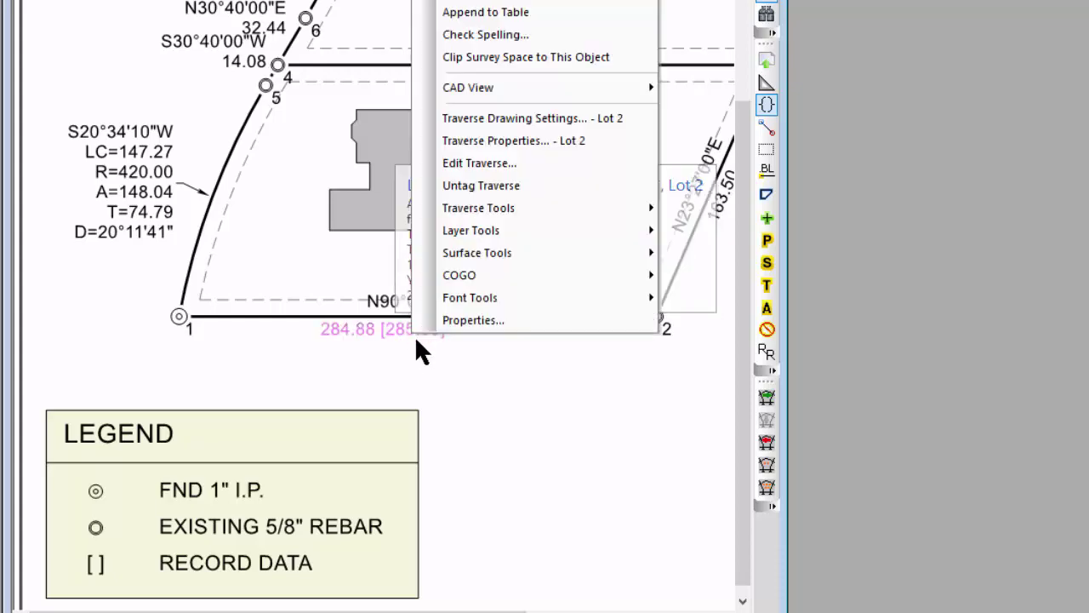
left_click(463, 317)
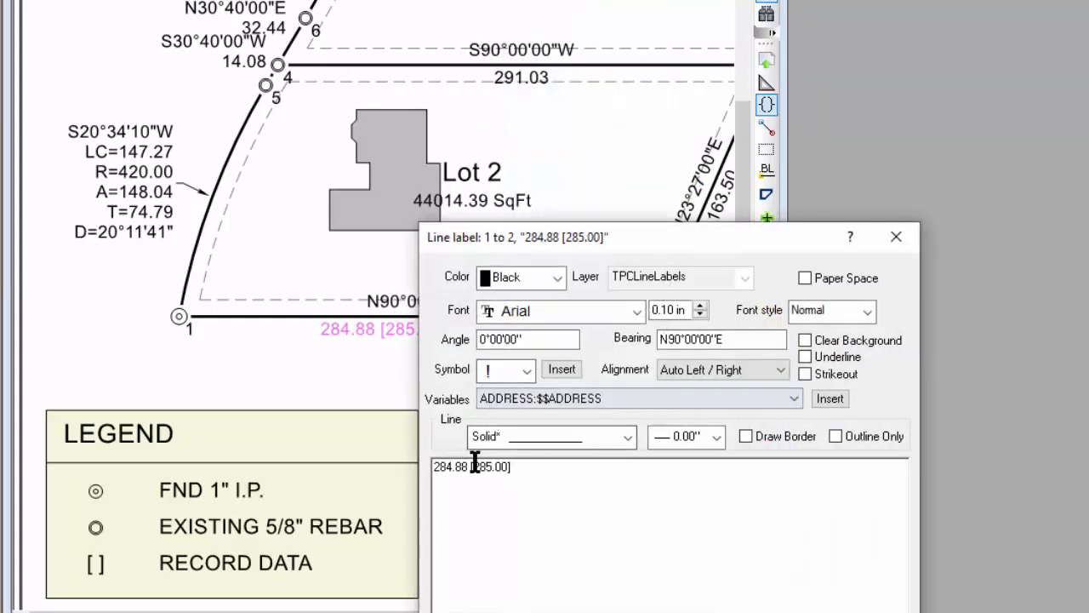
key("Return")
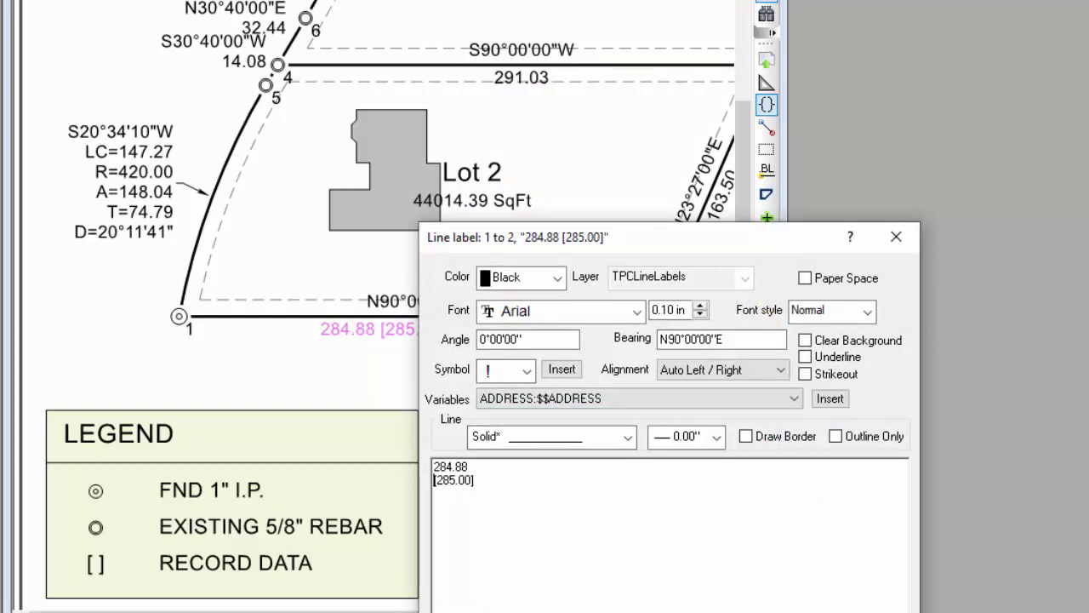
left_click(740, 607)
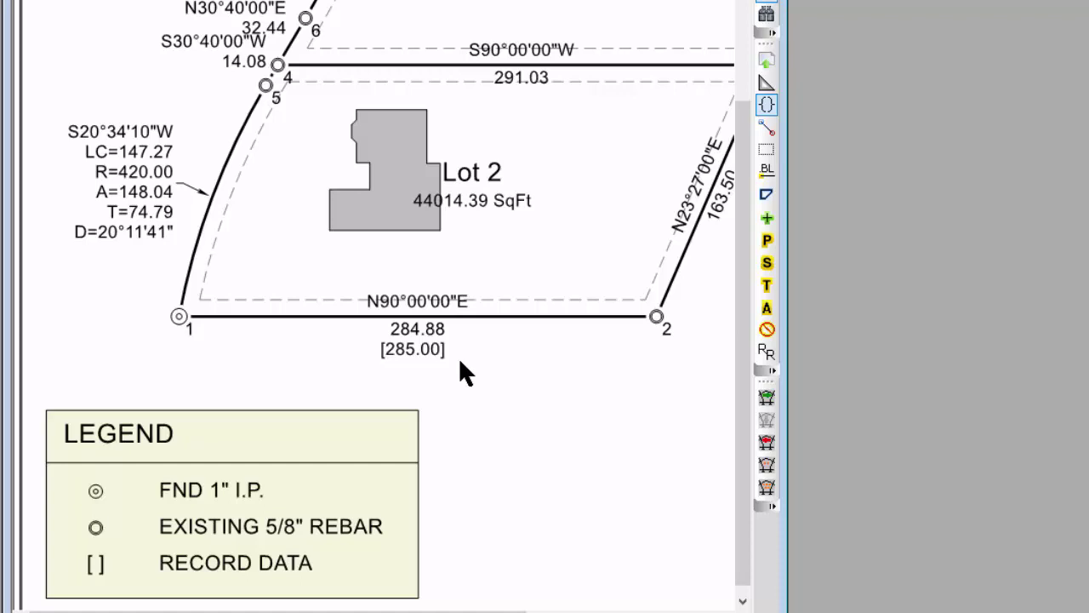
- Set the font height of Lot 2's line labels to 0.12 in
mouse_move(430, 347)
double_click(535, 317)
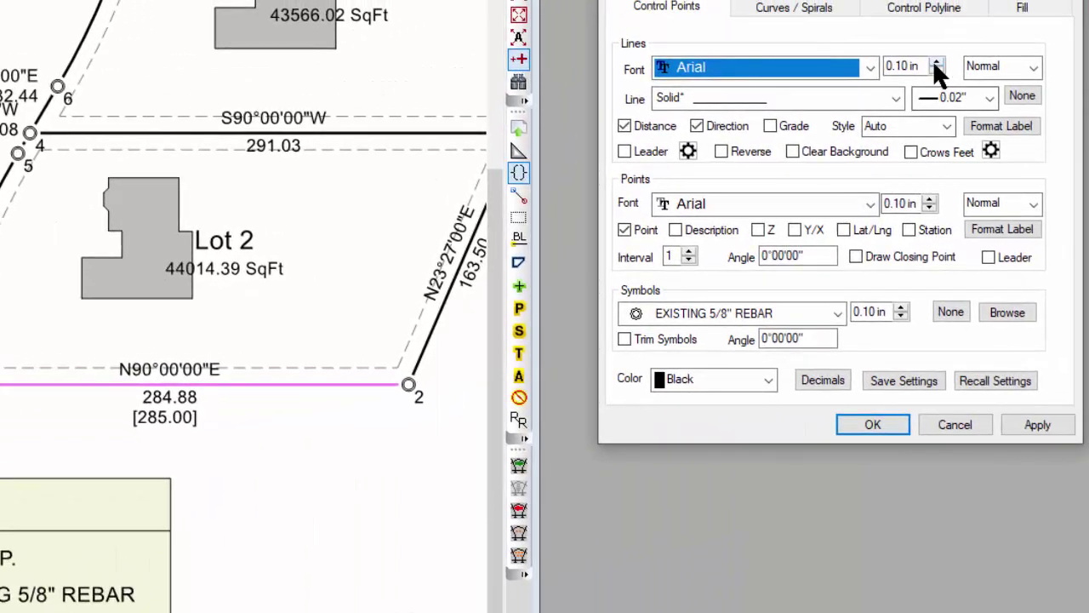
left_click(932, 59)
left_click(936, 60)
left_click(935, 61)
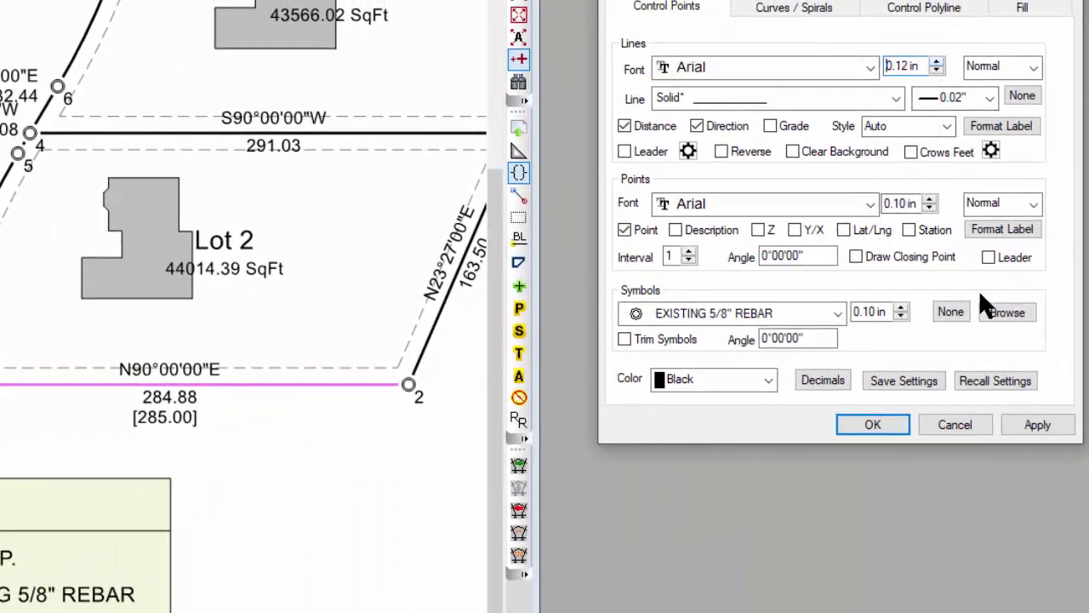
left_click(873, 425)
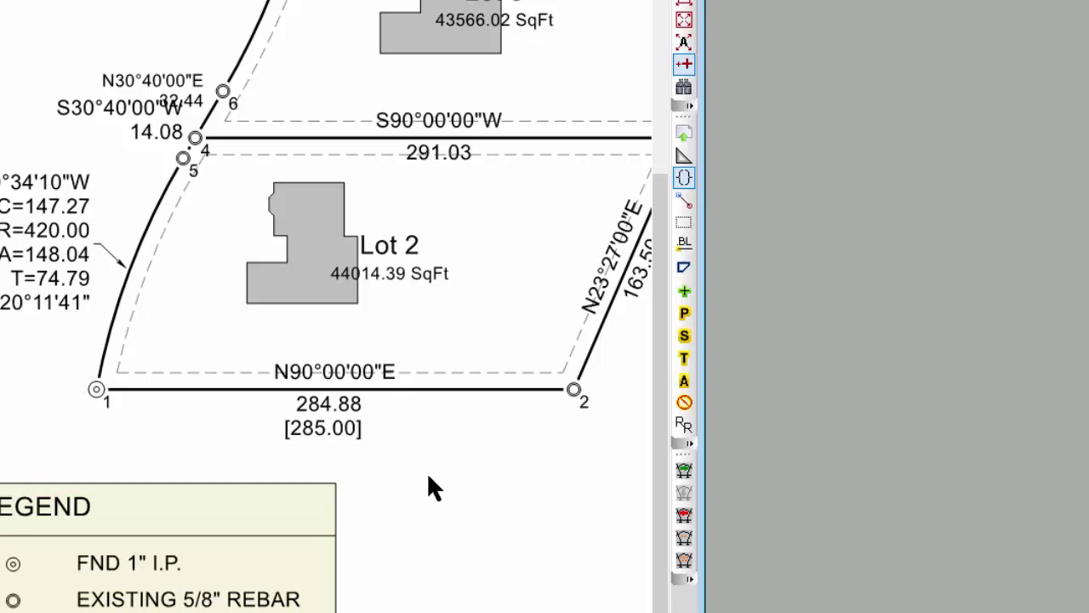
- Move the distance label of line 1 to 2 away from its line and reset its modified attributes
mouse_move(324, 429)
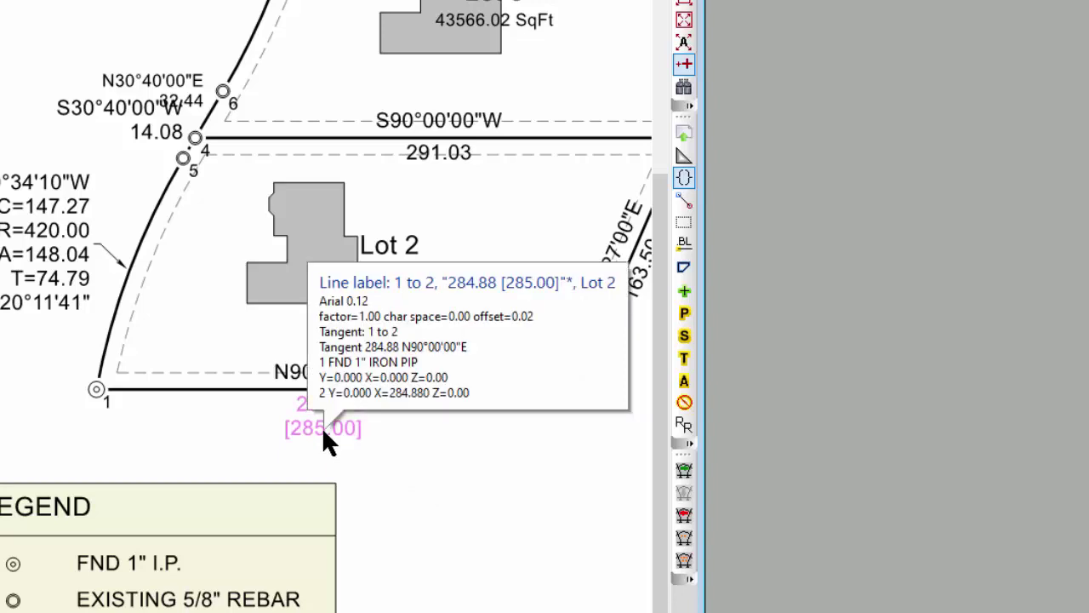
left_click_drag(322, 426, 577, 608)
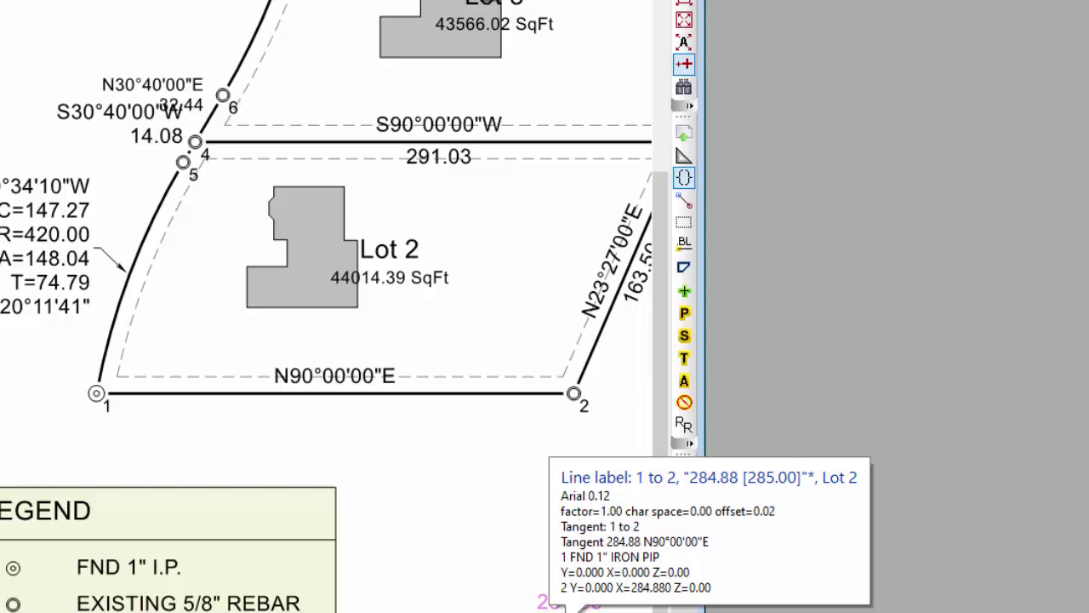
right_click(569, 604)
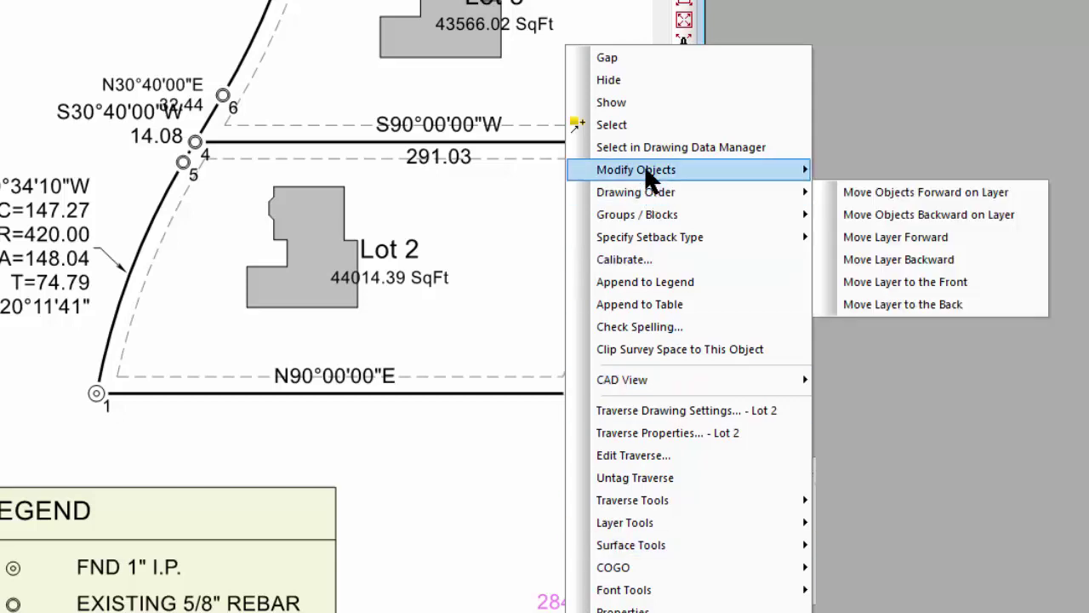
mouse_move(648, 175)
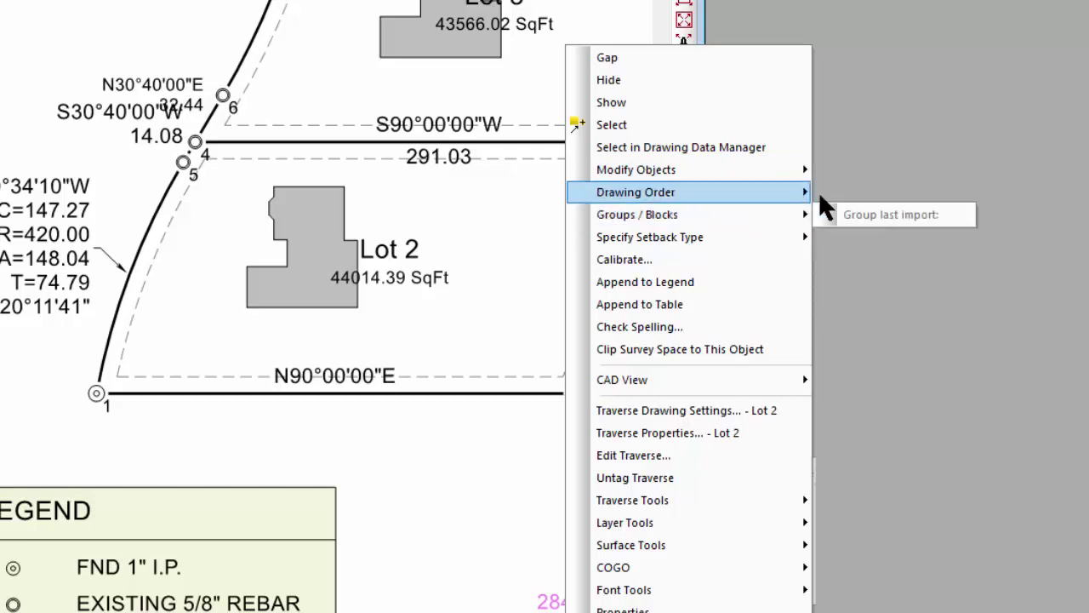
mouse_move(732, 179)
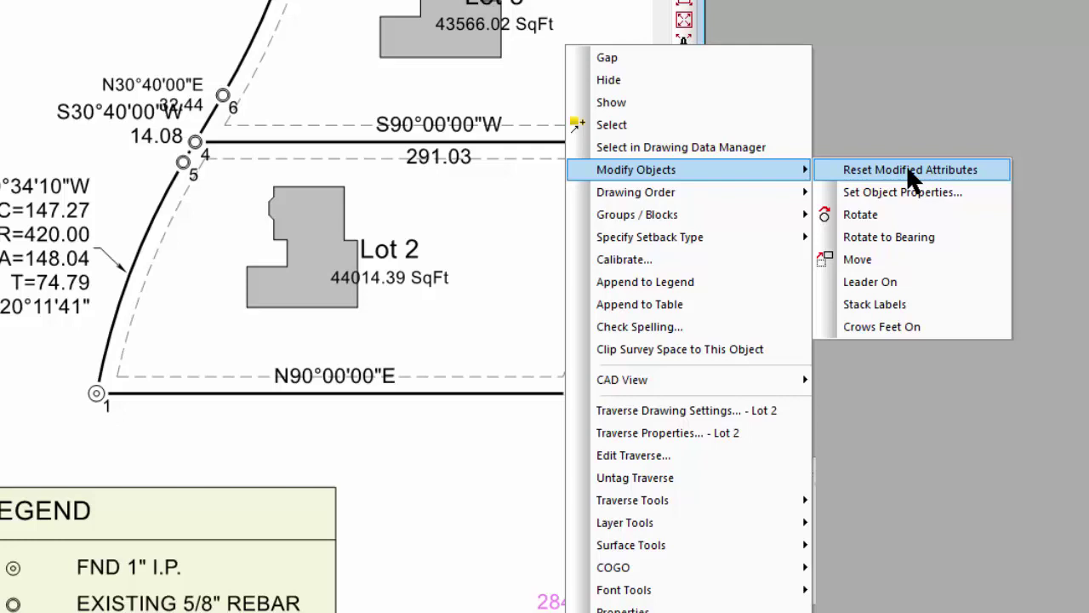
left_click(910, 170)
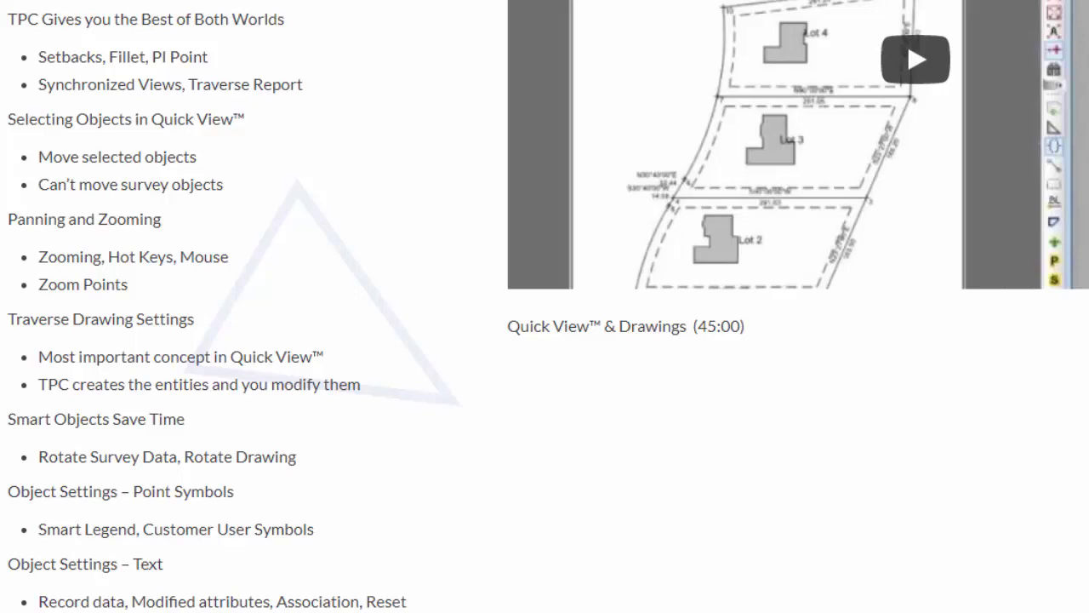
- Check the remaining topics of the Quick View demo outline on the web page in the browser
scroll(85, 588, "down", 4)
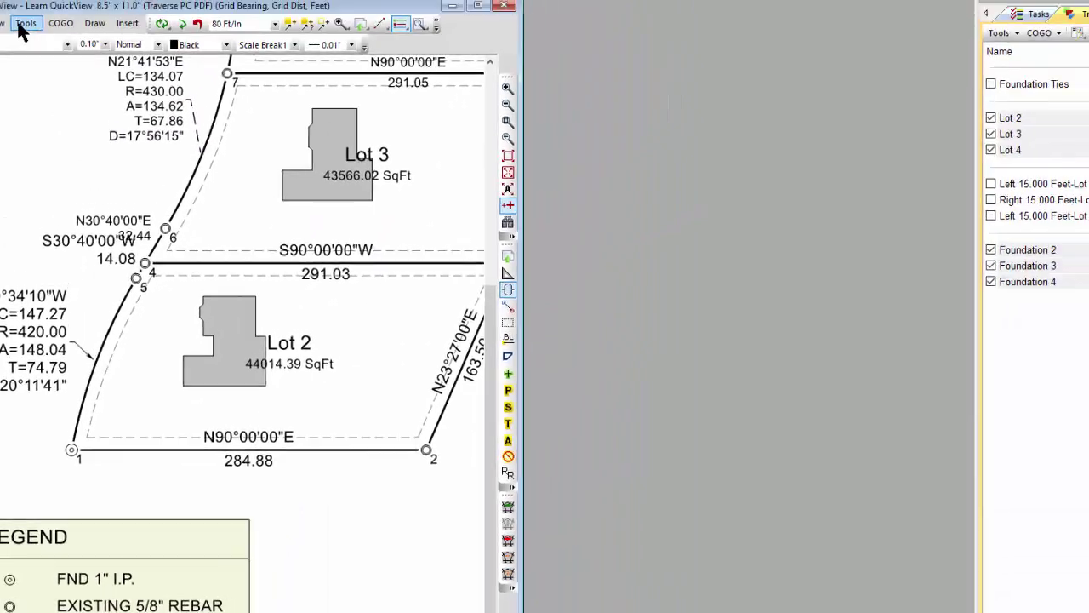
- Turn on Distance Units in the plan's miscellaneous drawing settings and apply it to the distance labels
left_click(23, 28)
left_click(54, 53)
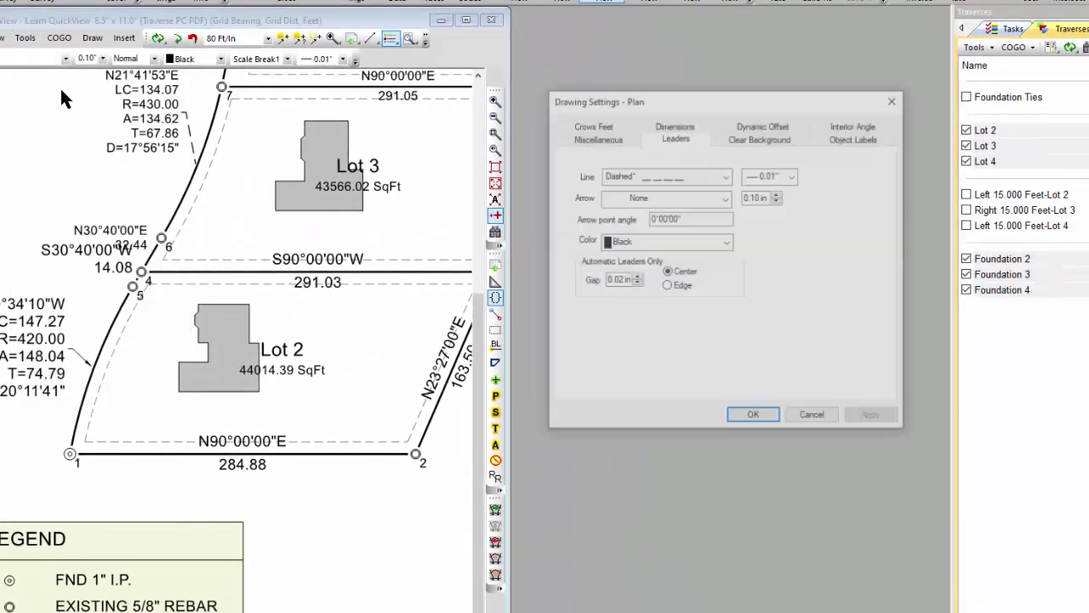
left_click_drag(675, 100, 663, 122)
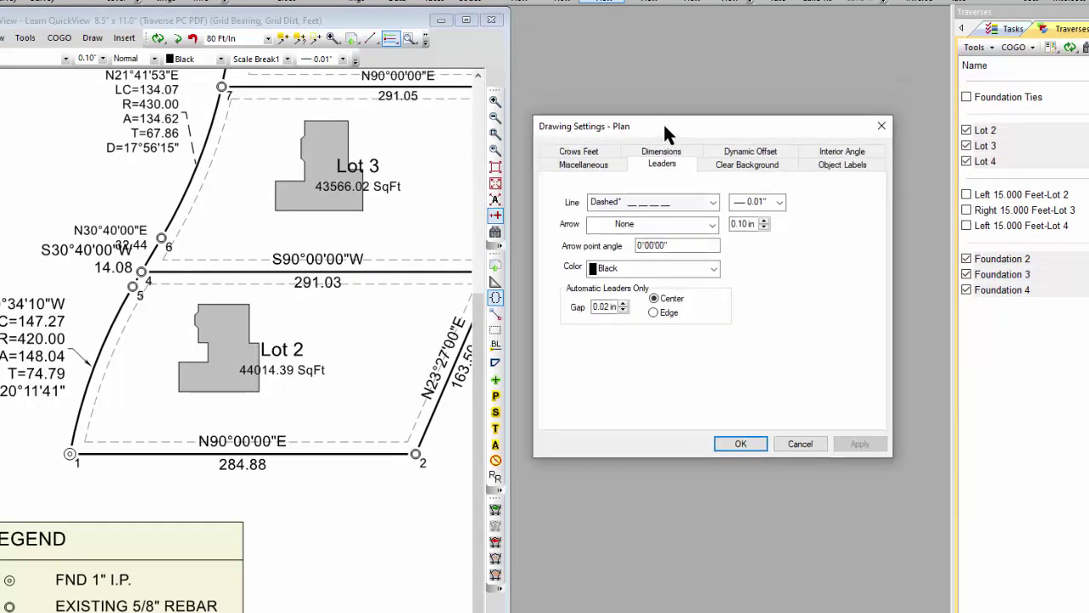
left_click(590, 162)
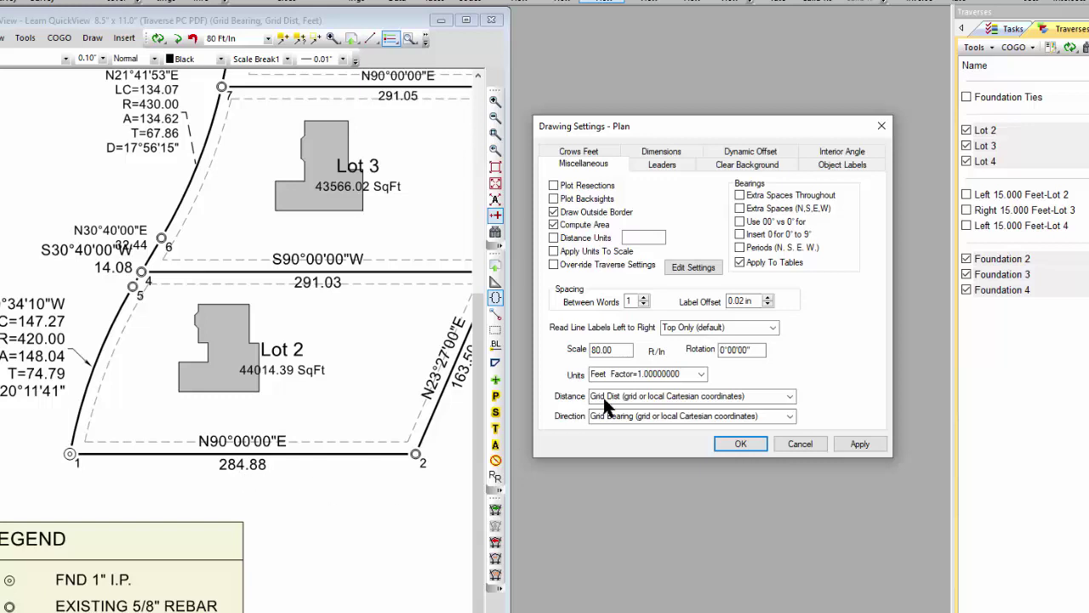
left_click(553, 238)
left_click(859, 438)
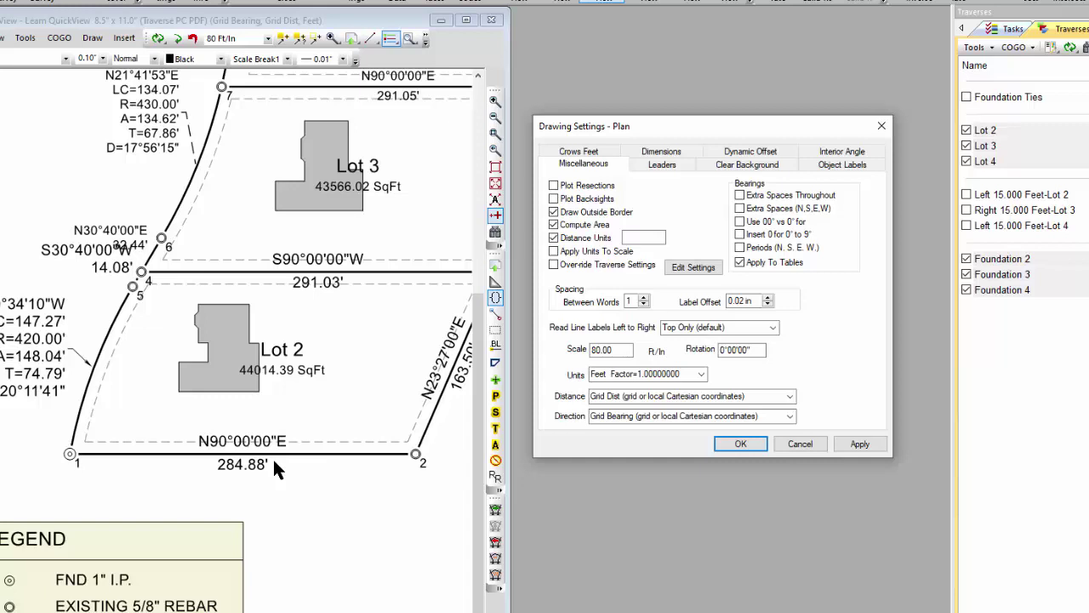
- Apply ft as the custom distance unit text, then clear it and apply the default foot mark again
left_click(646, 238)
type("ft")
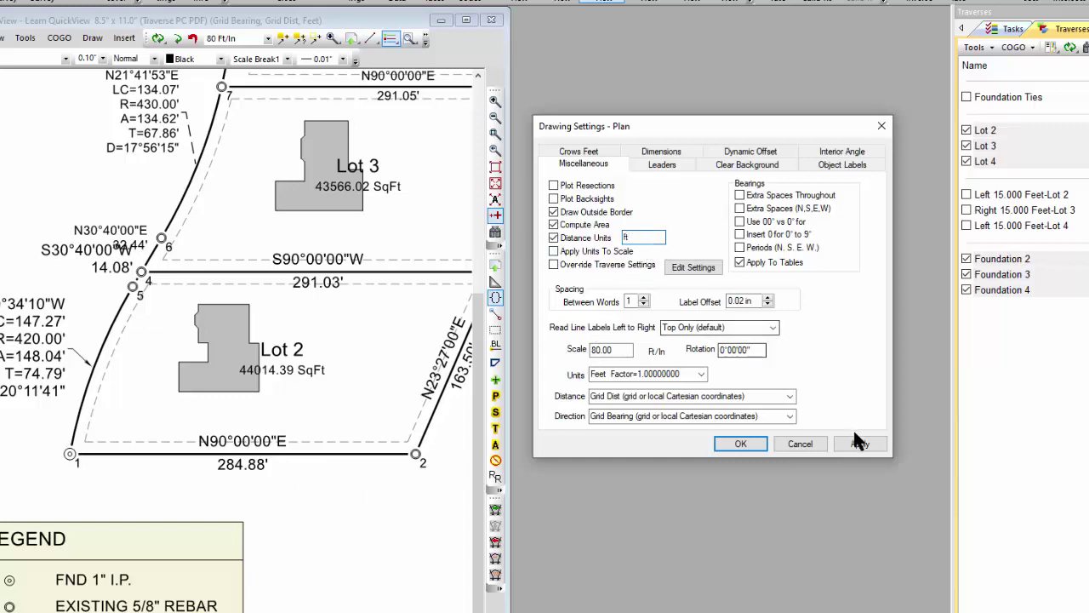
left_click(861, 443)
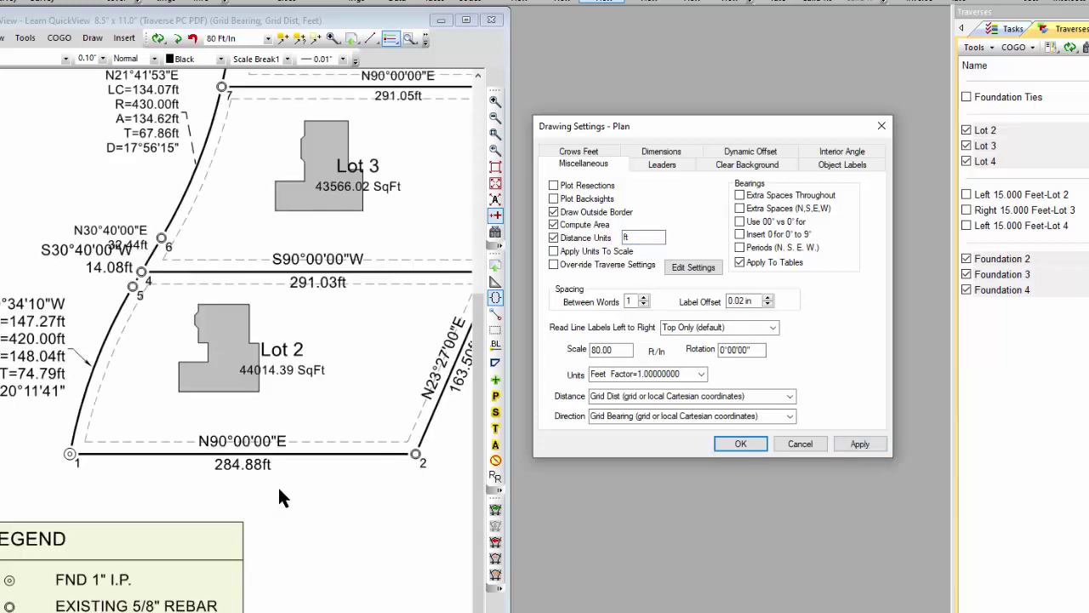
left_click_drag(663, 237, 618, 238)
key("BackSpace")
left_click(848, 442)
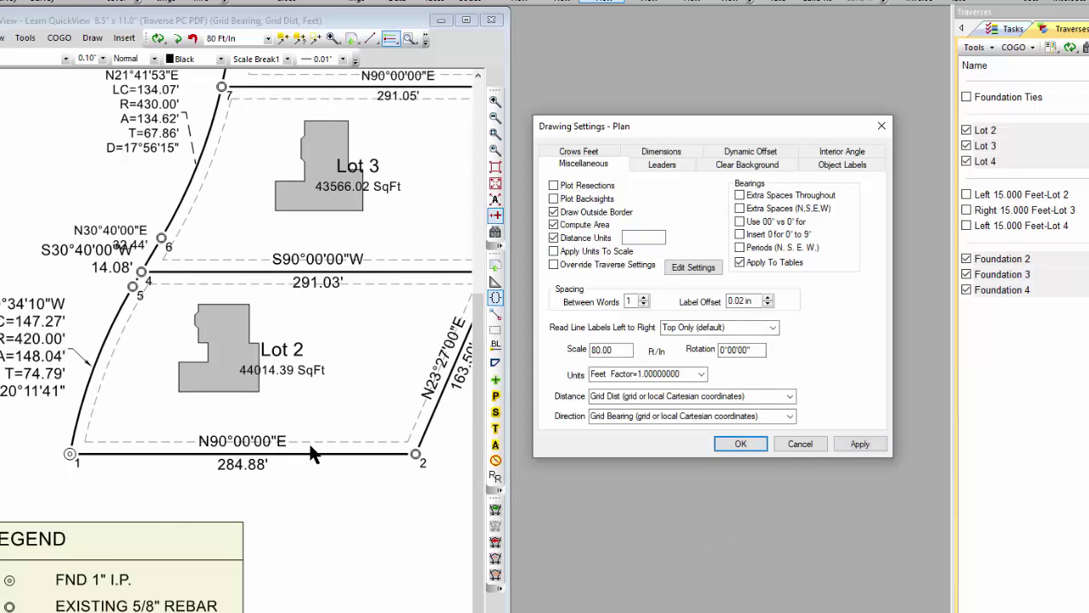
- Enable the bearing options Extra Spaces (N,S,E,W) and Extra Spaces Throughout, then accept the drawing settings
left_click(740, 209)
left_click(861, 444)
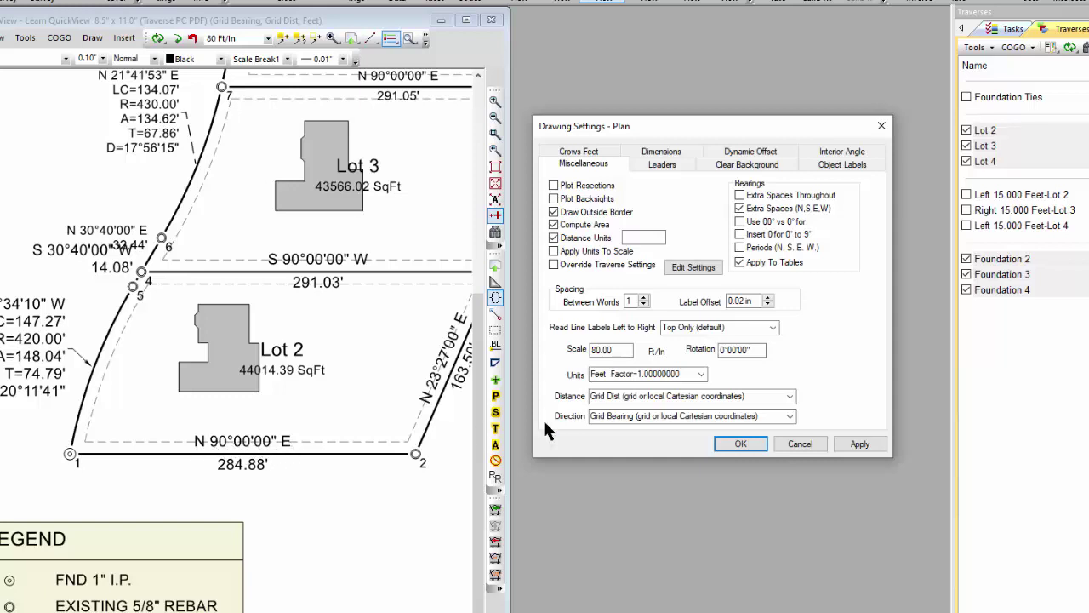
left_click(740, 196)
left_click(860, 440)
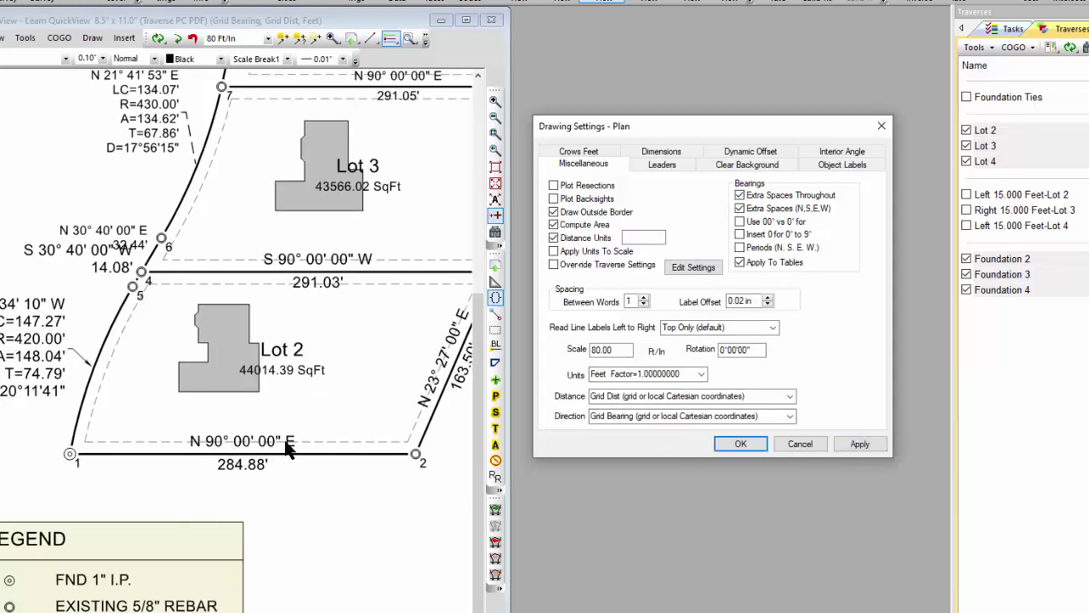
left_click(233, 415)
left_click(724, 442)
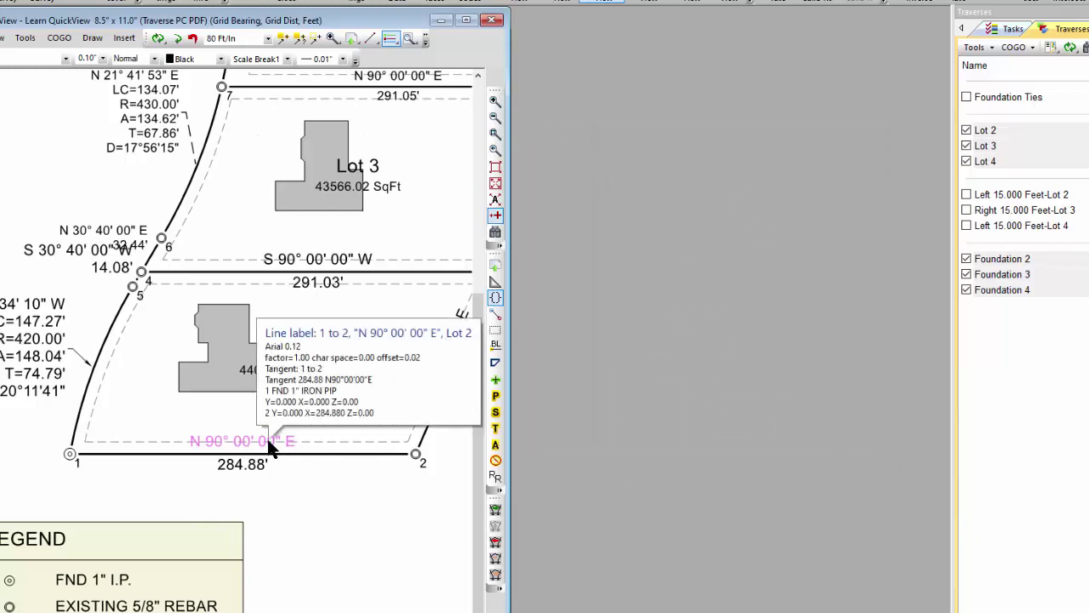
- Shift the bearing label of line 1 to 2 slightly toward point 2 and enable Clear Background for Lot 2's line labels
mouse_move(269, 441)
left_mouse_down()
mouse_move(274, 430)
mouse_move(286, 440)
left_mouse_up()
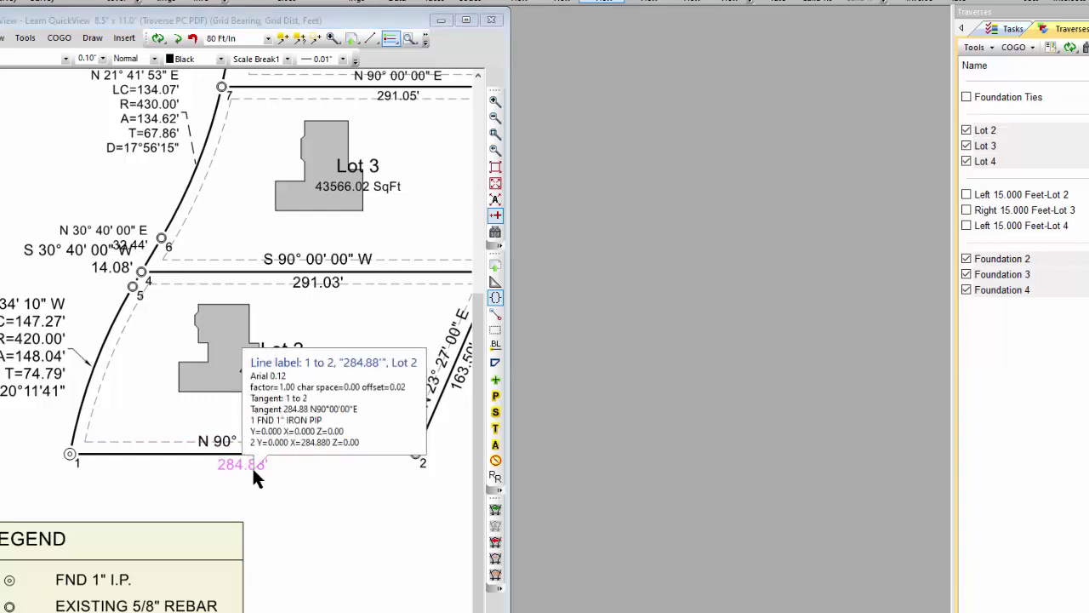
double_click(254, 470)
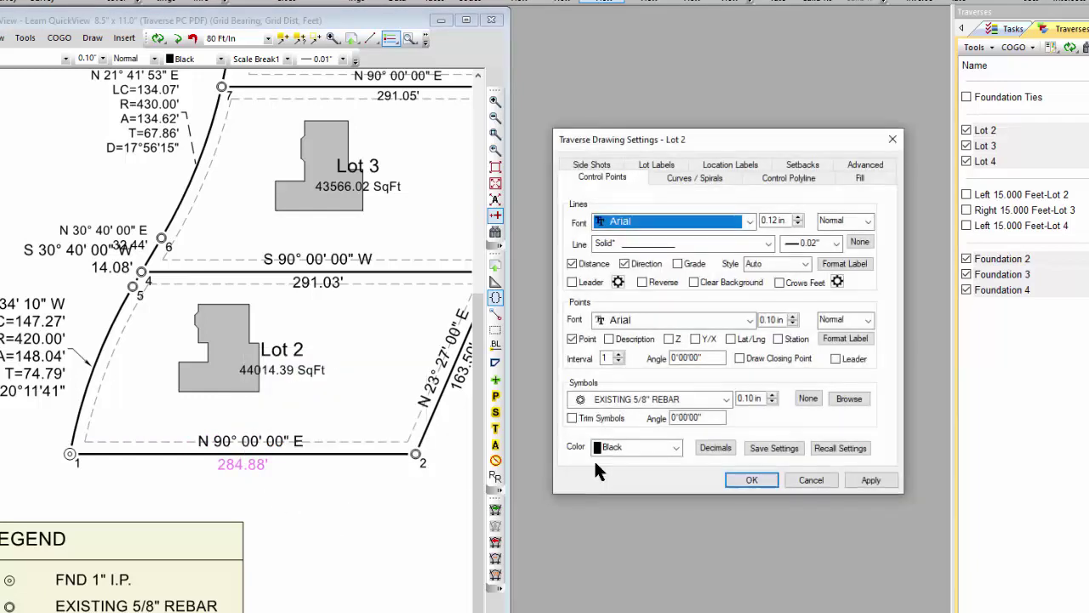
left_click(719, 282)
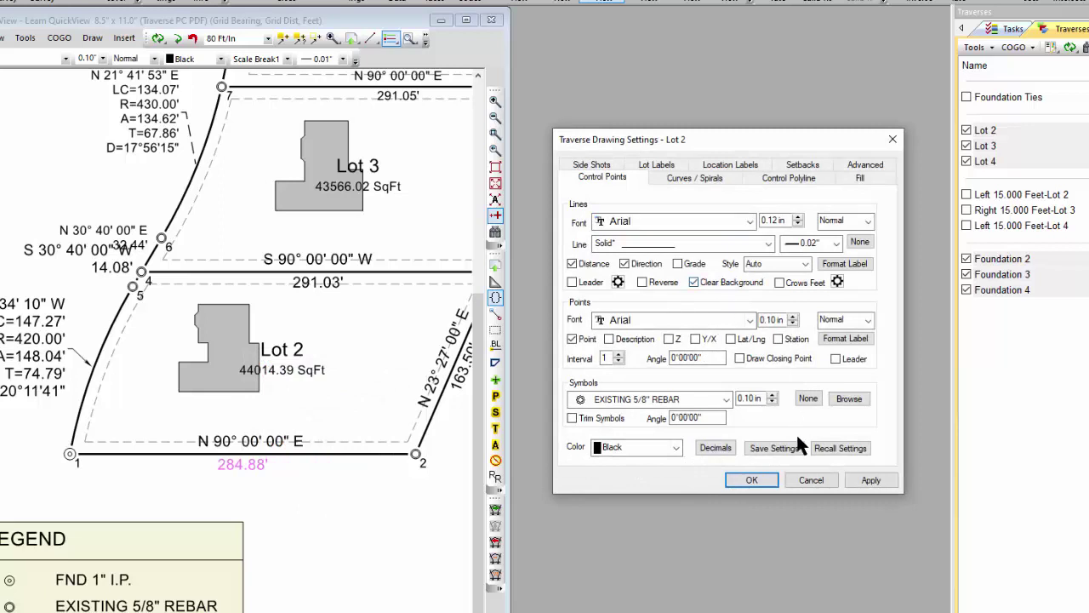
left_click(760, 479)
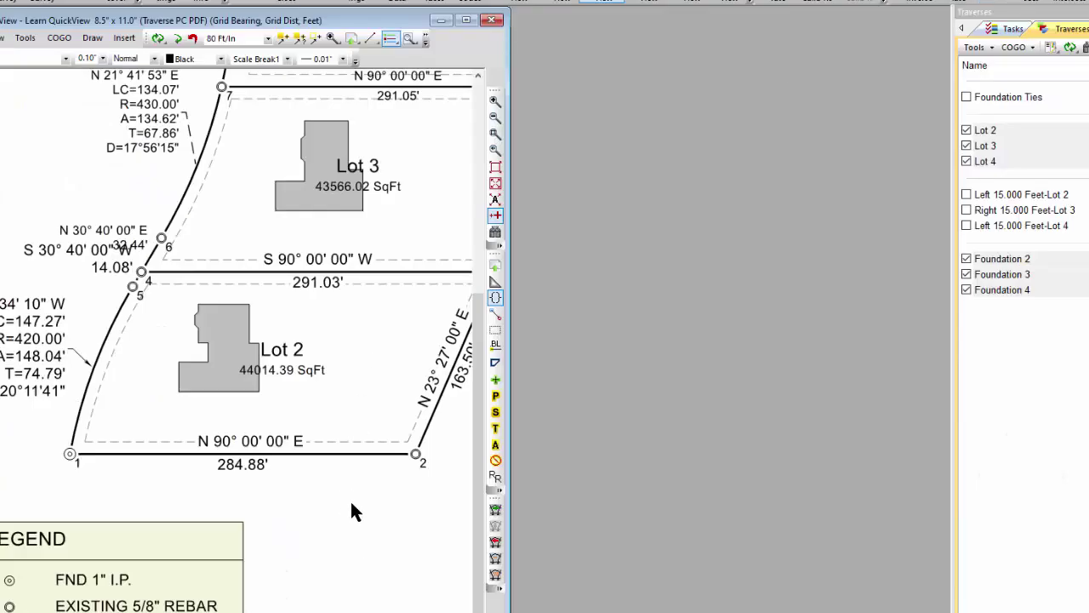
- Turn off the layer that holds the point labels, starting from the label of point 2 on Lot 2
scroll(351, 507, "down", 2)
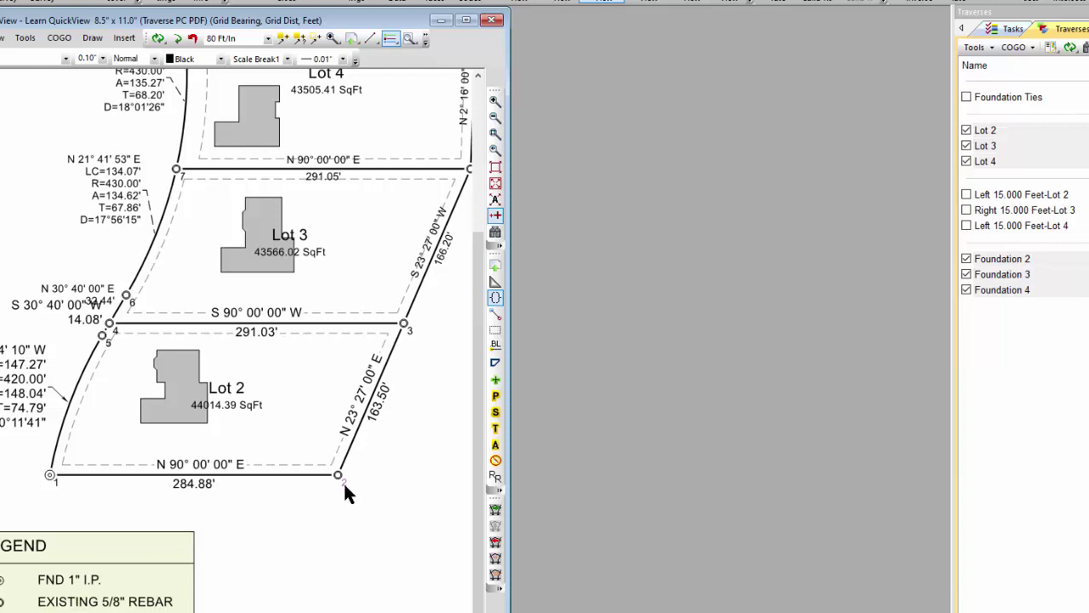
mouse_move(345, 485)
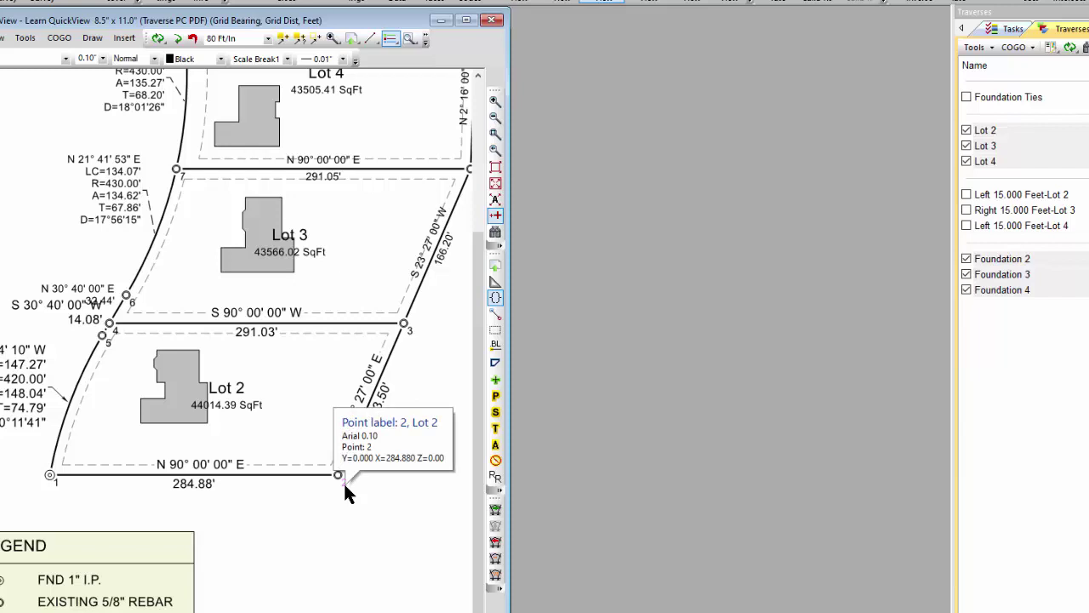
right_click(345, 485)
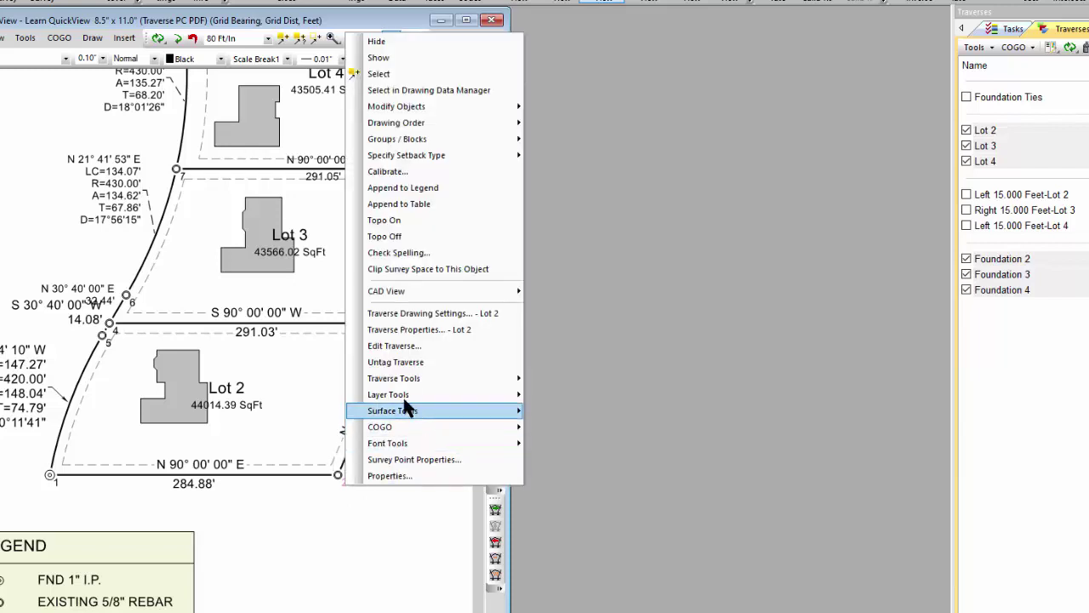
mouse_move(403, 403)
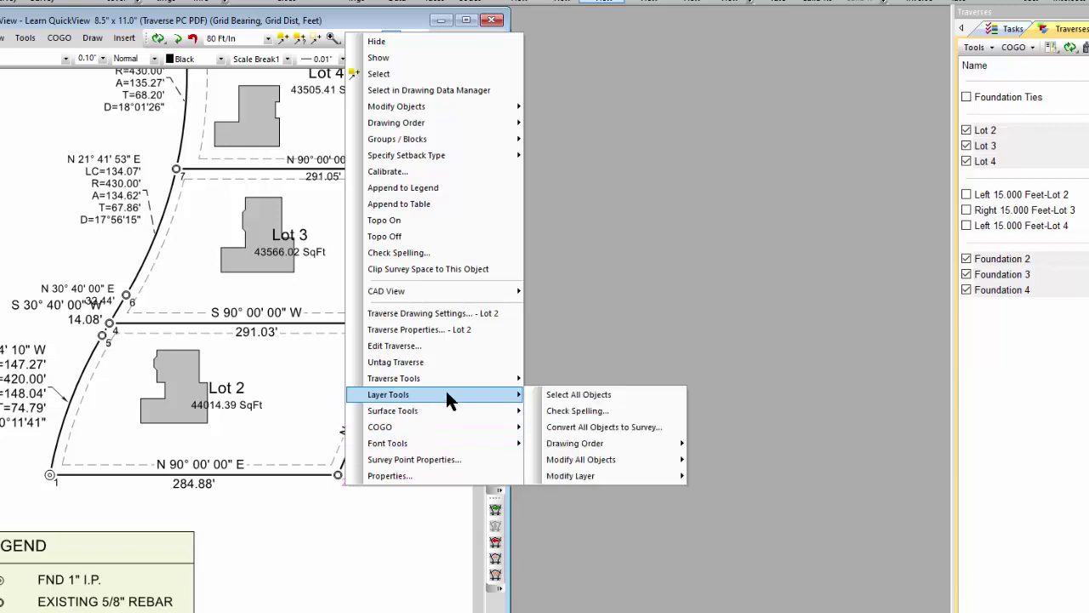
mouse_move(586, 474)
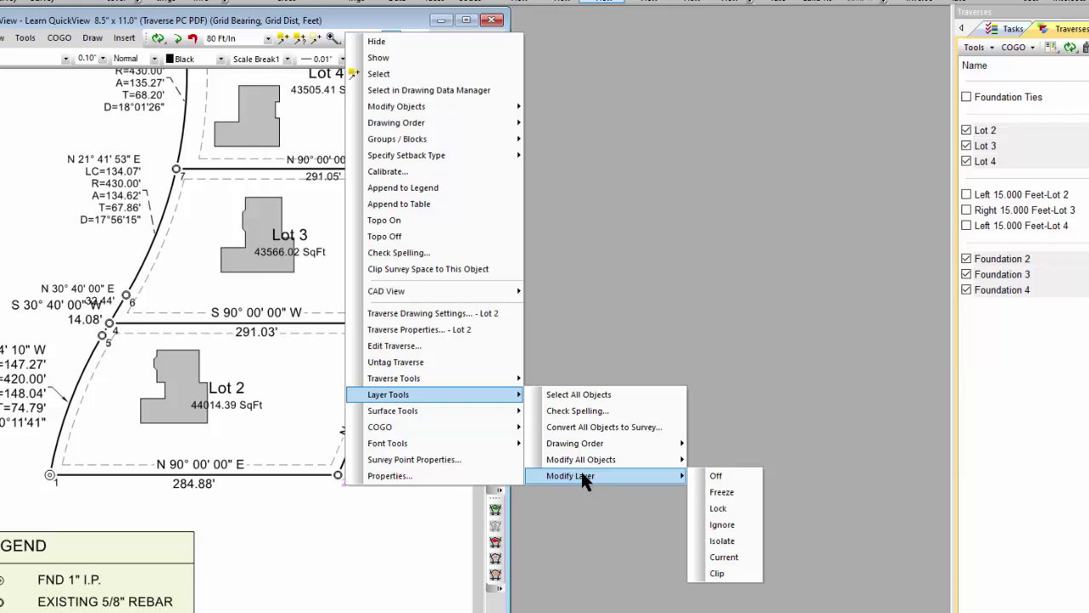
left_click(716, 477)
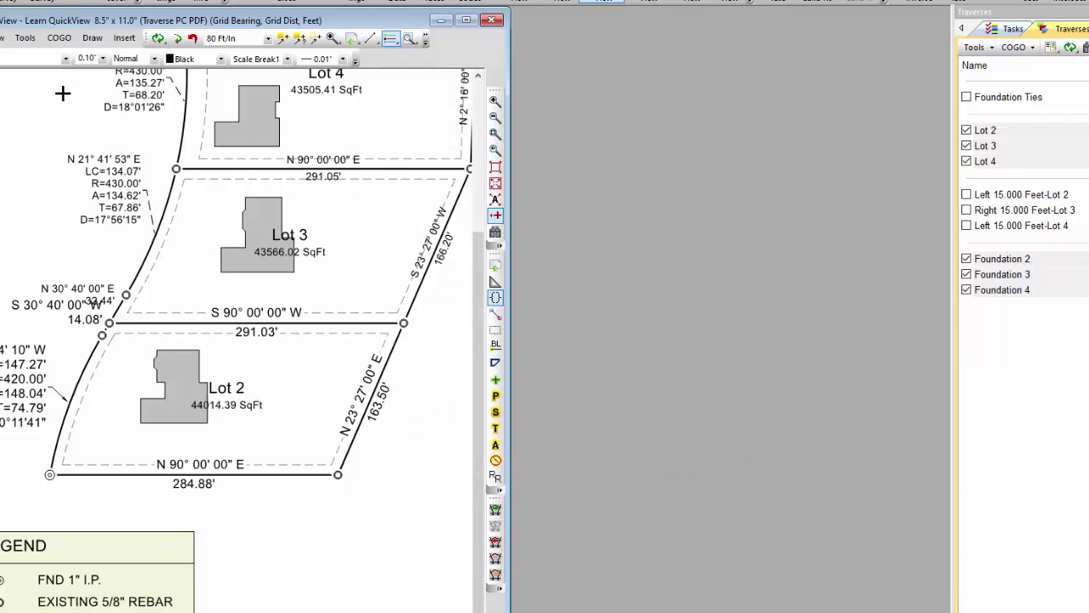
- Make sure the TPCPointLabels layer is set to off in the drawing's layer list, then close the list
left_click(24, 40)
left_click(34, 54)
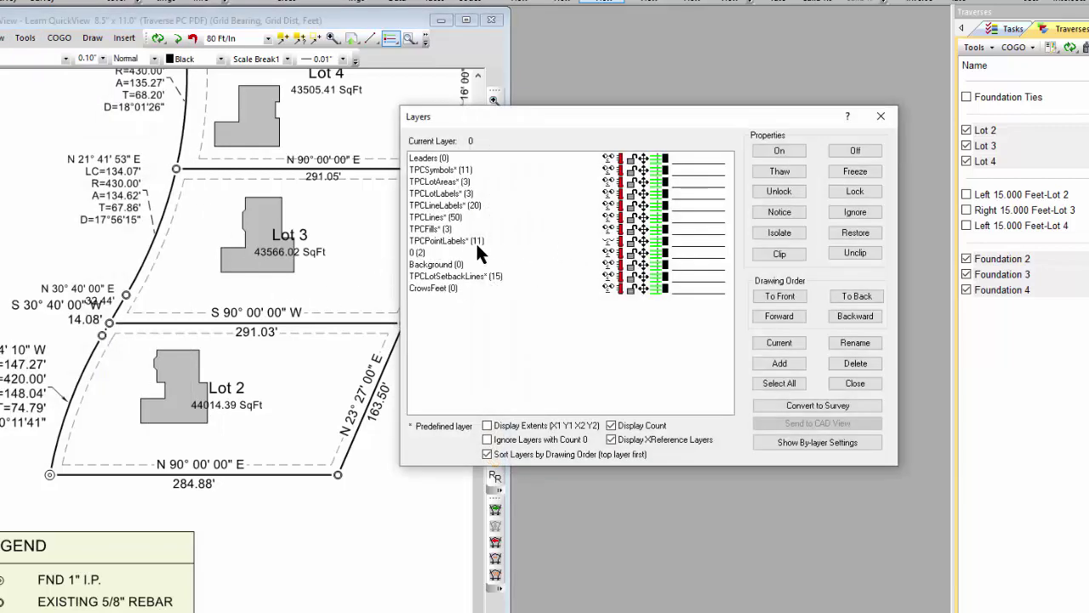
left_click(460, 241)
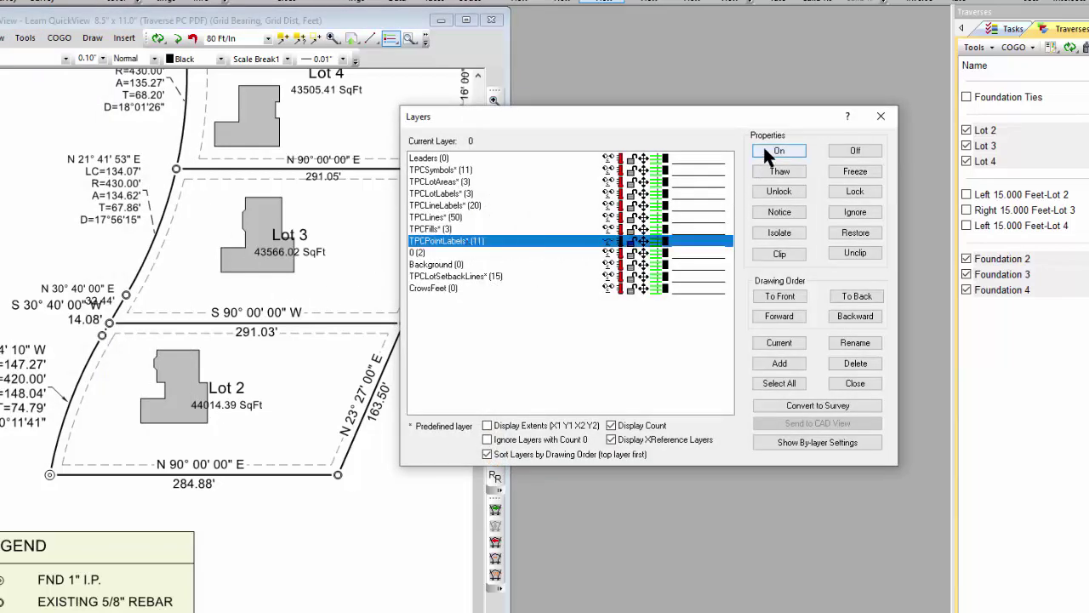
left_click(849, 151)
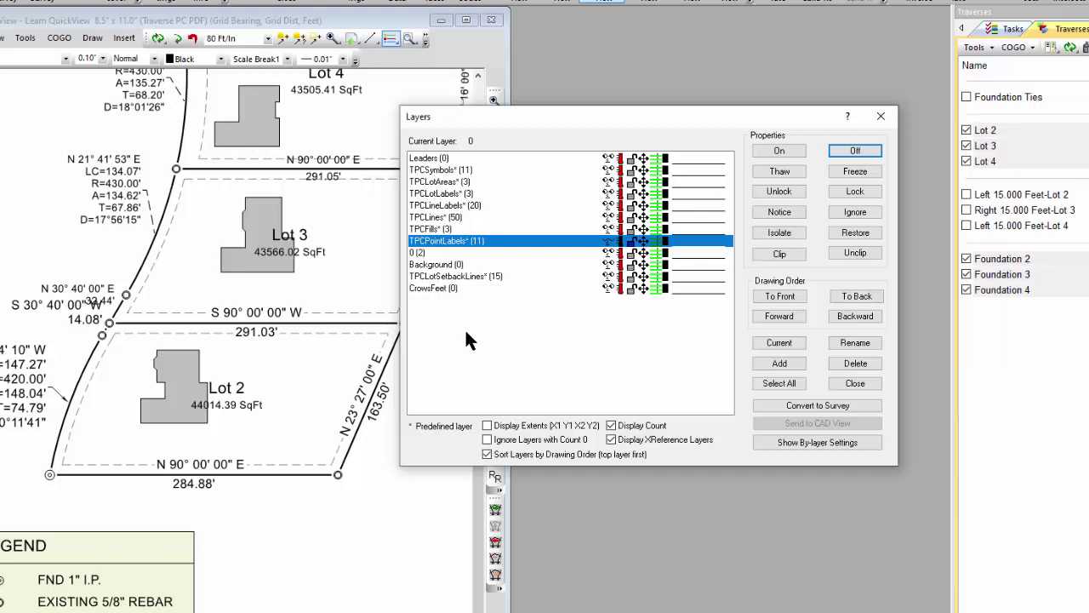
left_click(880, 116)
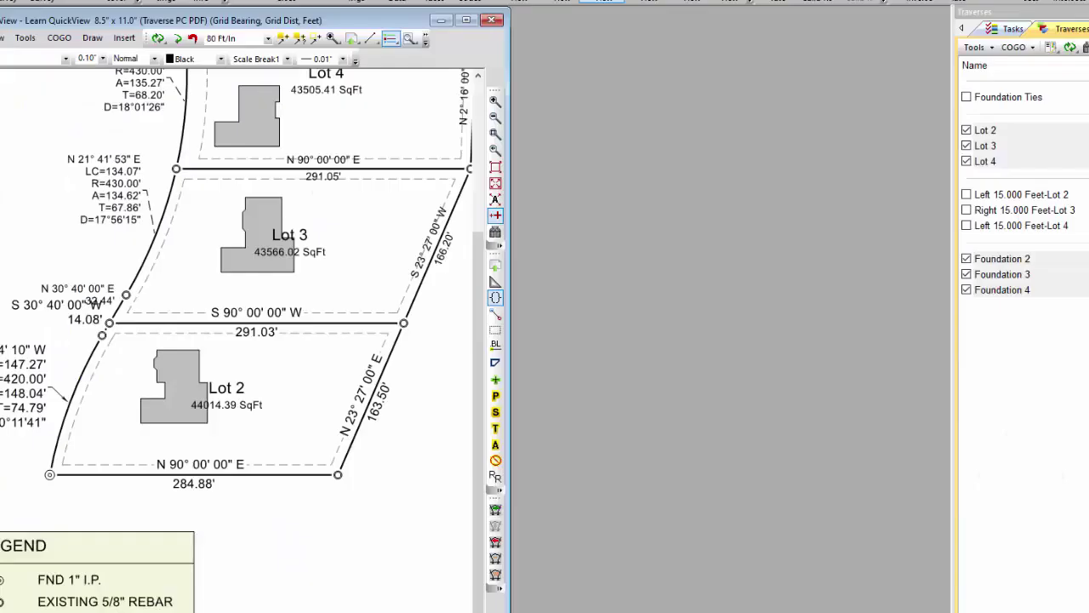
- Review the survey's drawings, traverses and points lists, sorting the points by description, by northing and back by point number
left_click(495, 167)
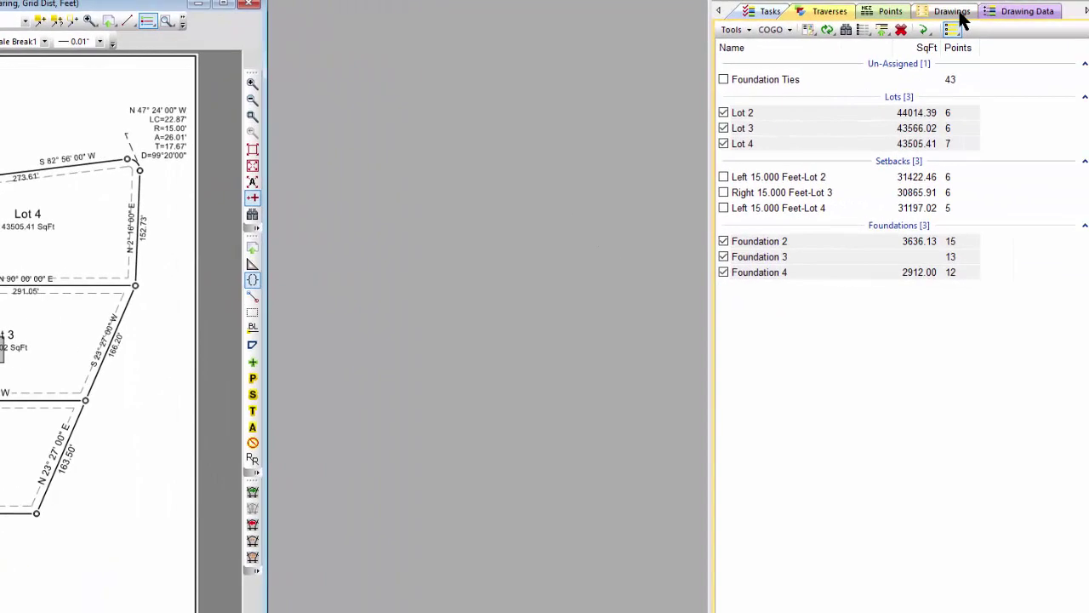
left_click(1088, 31)
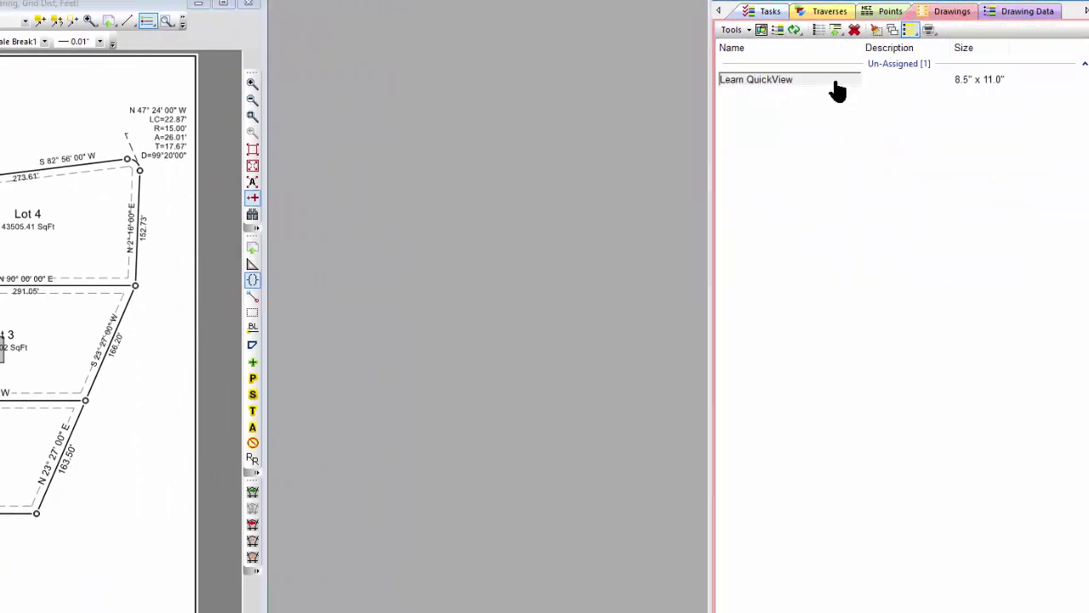
left_click(830, 17)
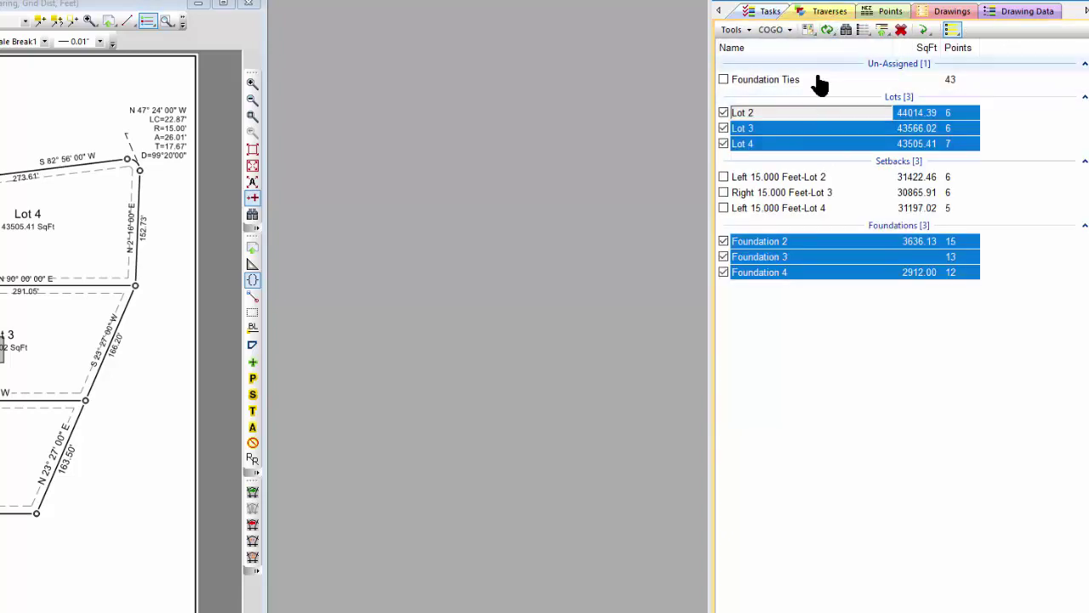
left_click(814, 114)
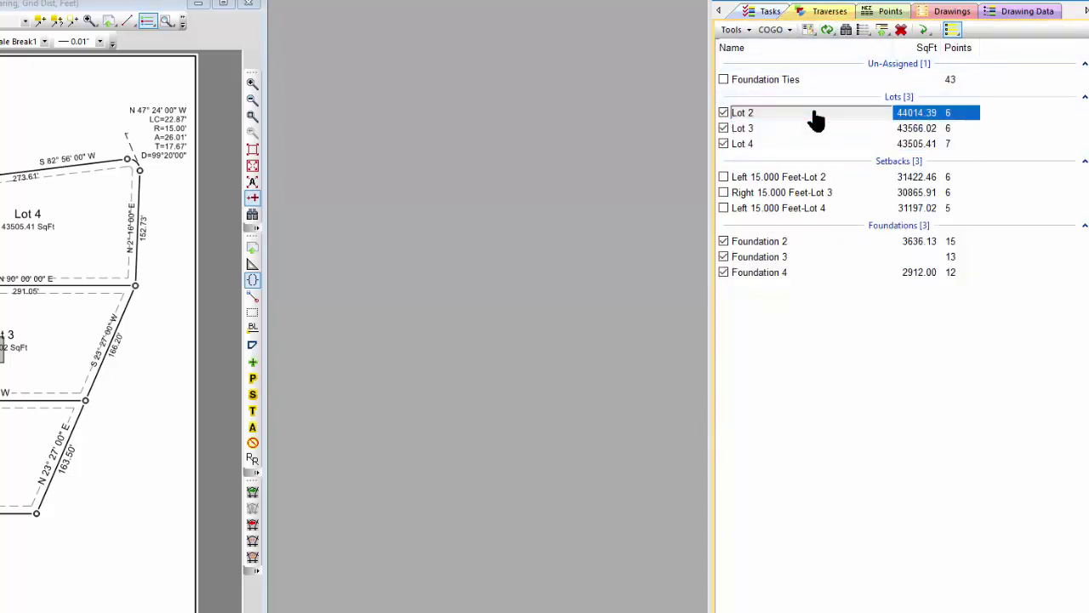
left_click(885, 13)
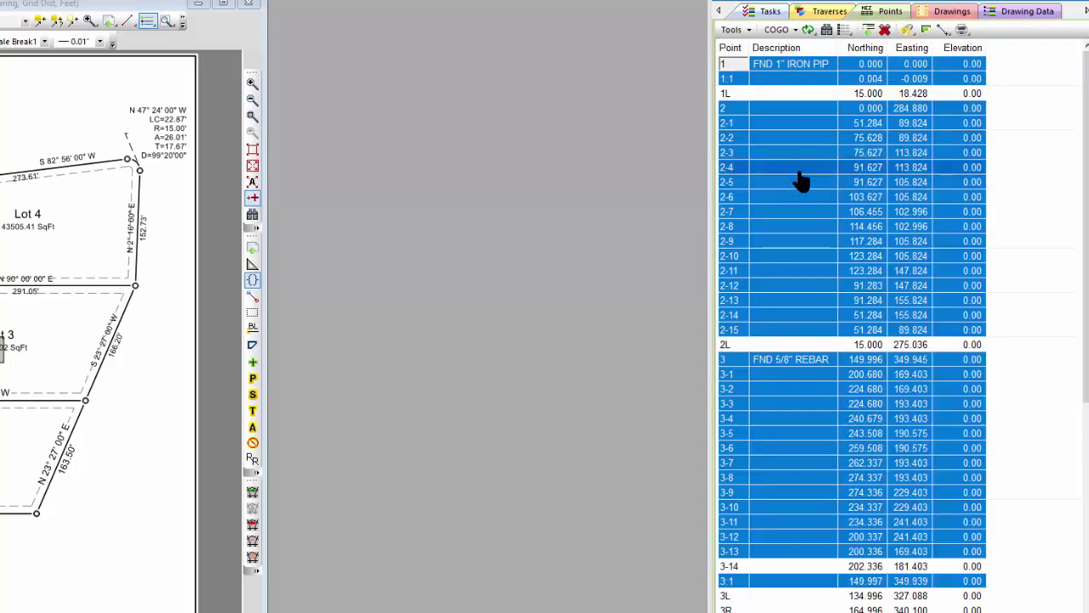
left_click(797, 169)
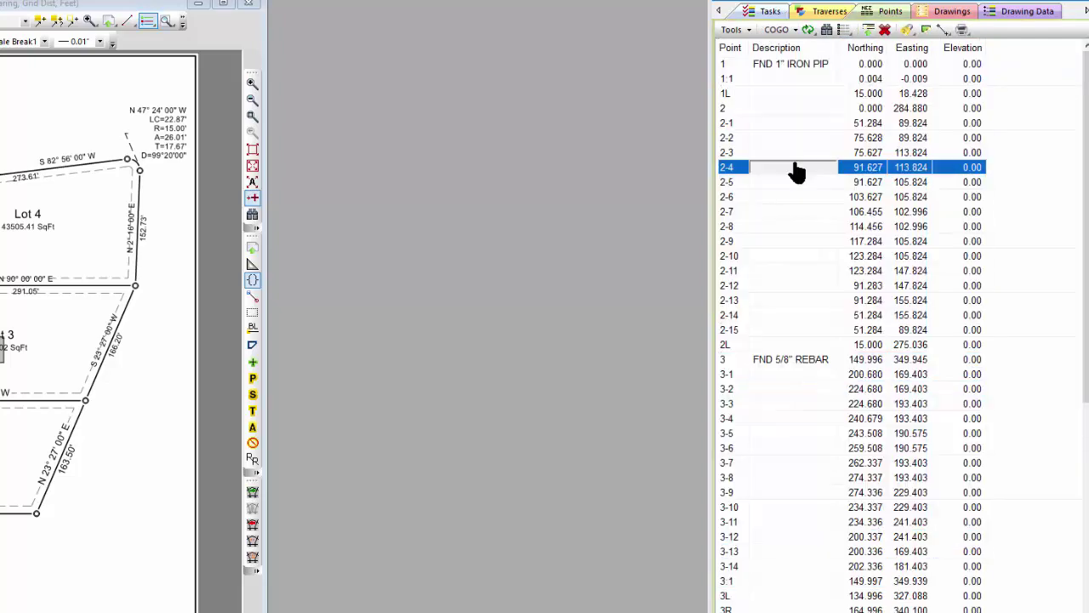
left_click(793, 47)
left_click(793, 47)
left_click(854, 48)
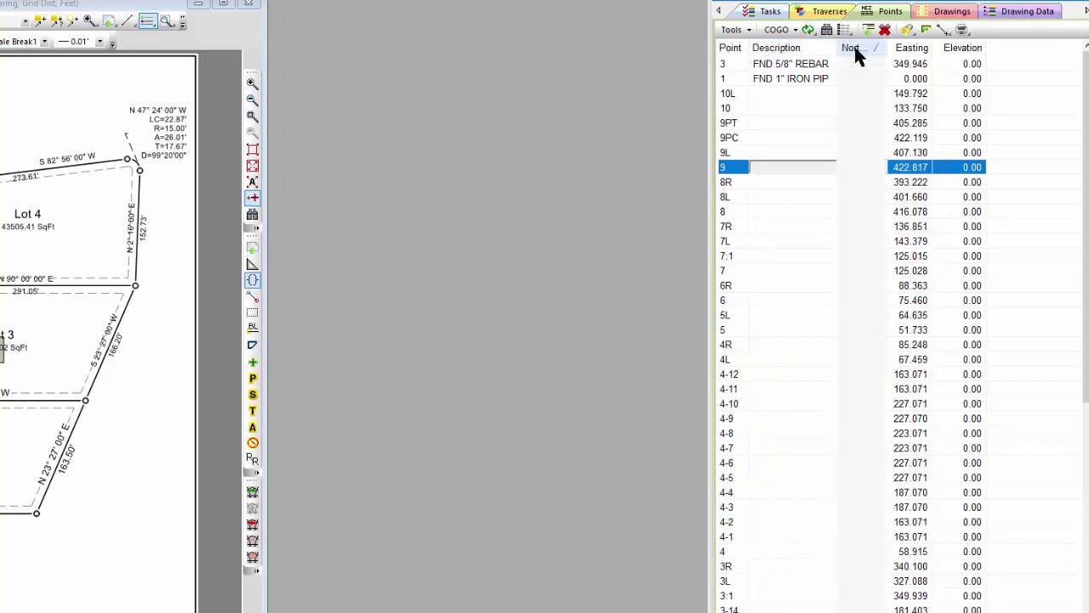
left_click(736, 48)
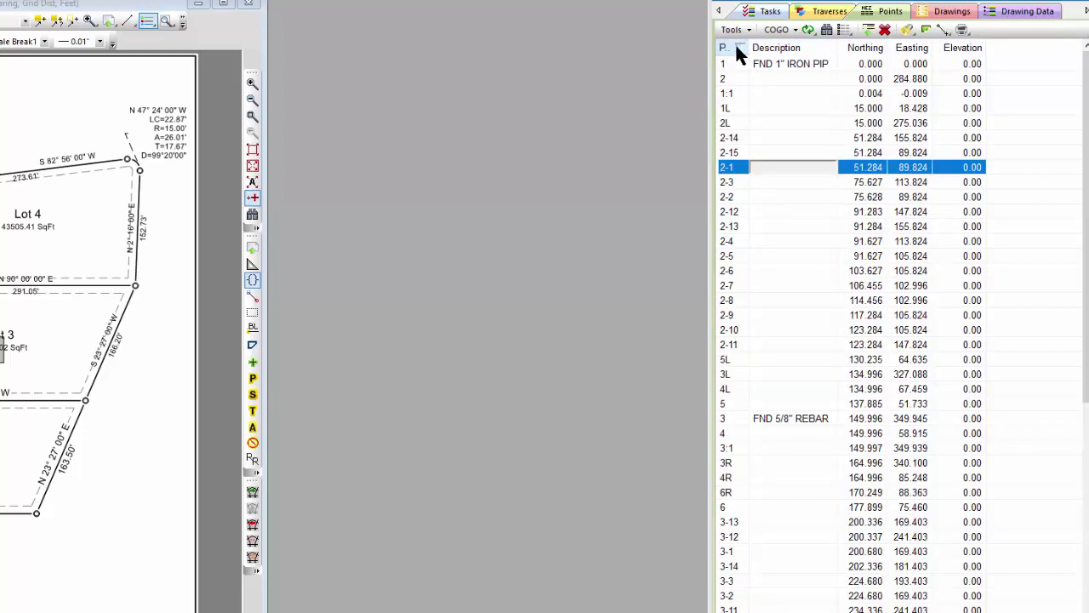
left_click(731, 48)
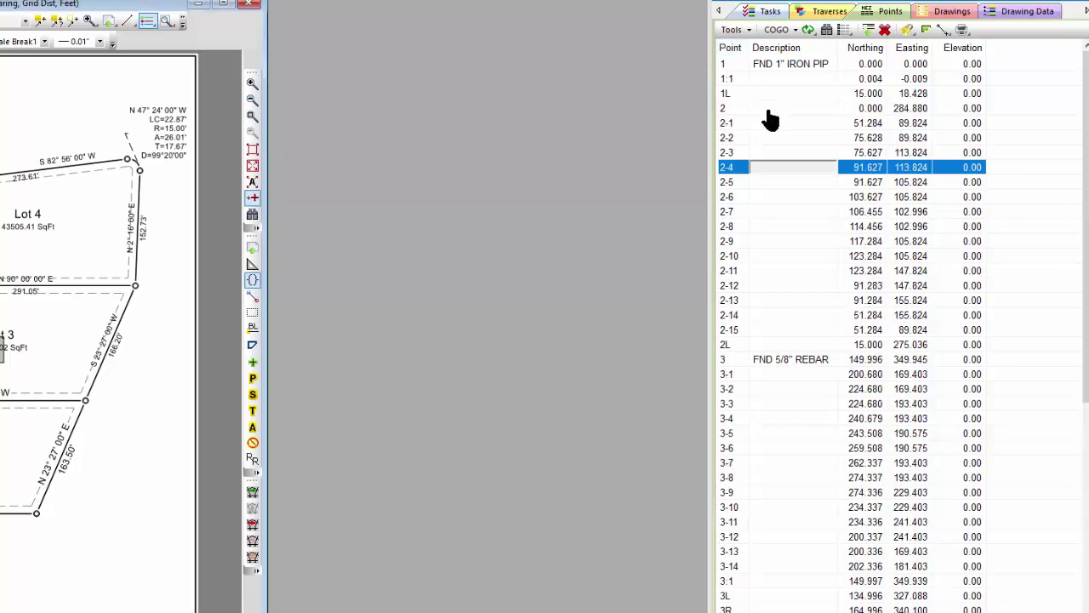
- Create a new plan view drawing named Foundations from the mortgage.drt template
left_click(946, 11)
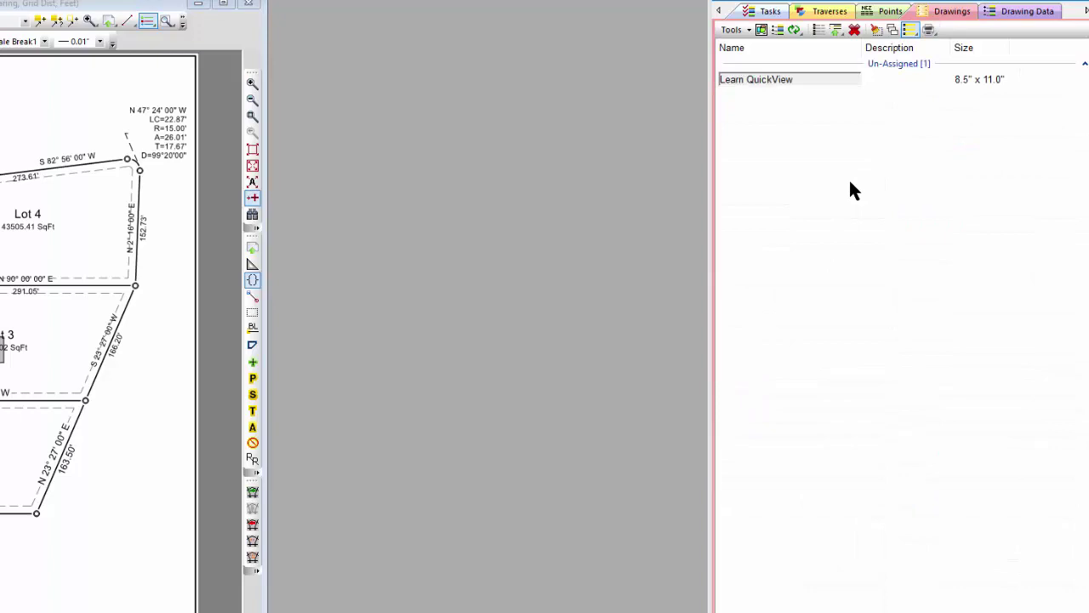
double_click(750, 146)
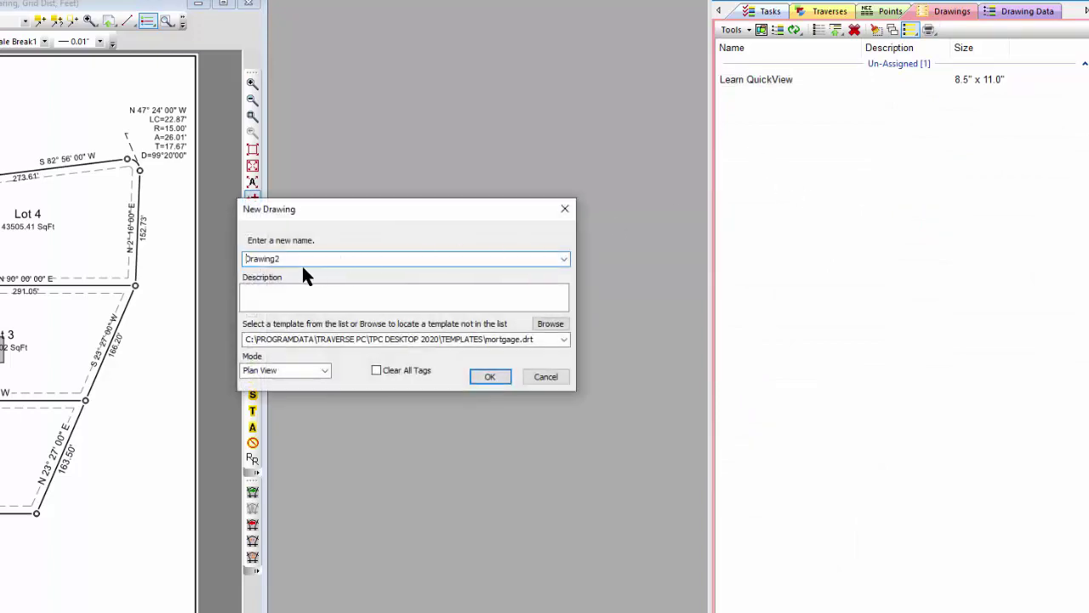
double_click(260, 260)
type("Foundations")
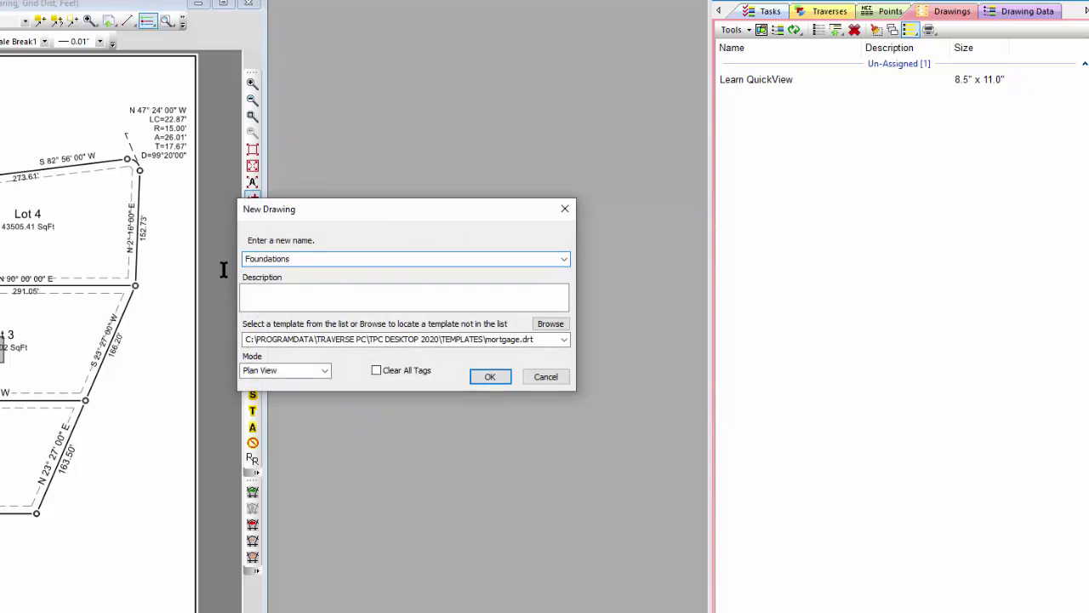
left_click(562, 340)
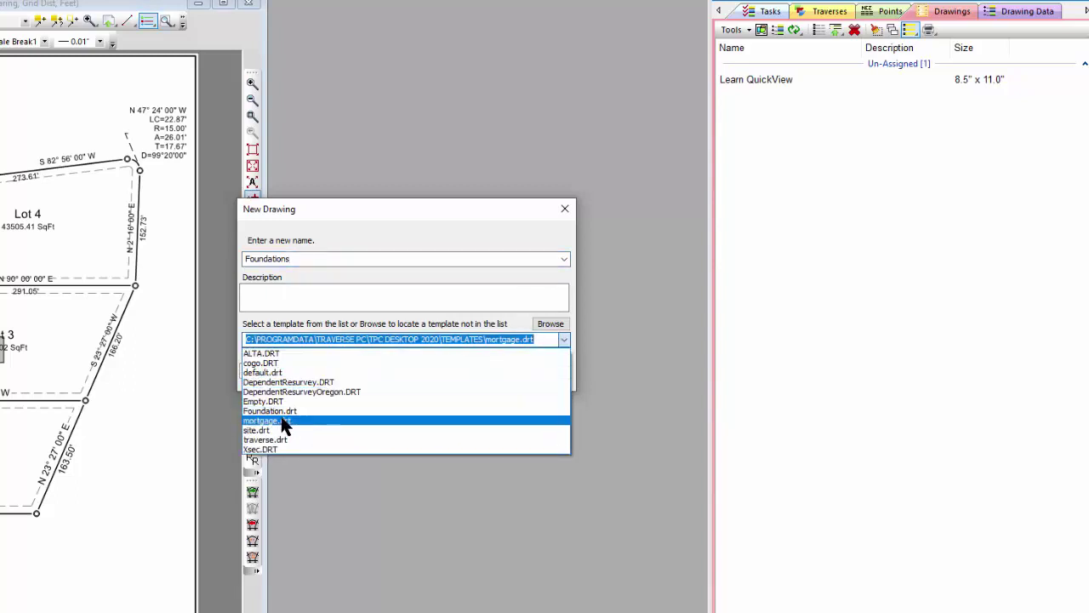
left_click(294, 421)
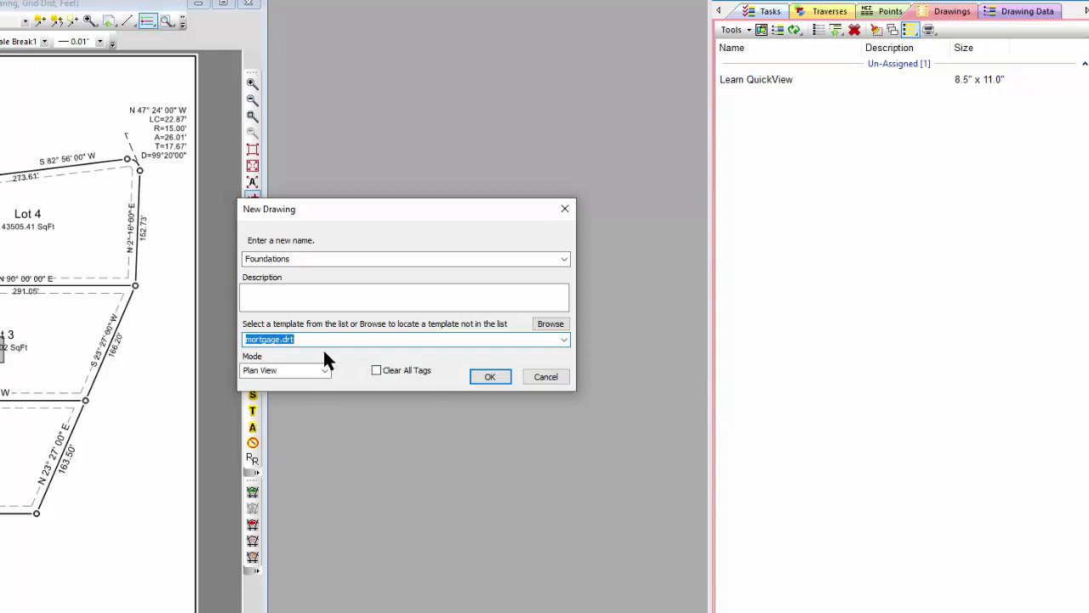
left_click(489, 378)
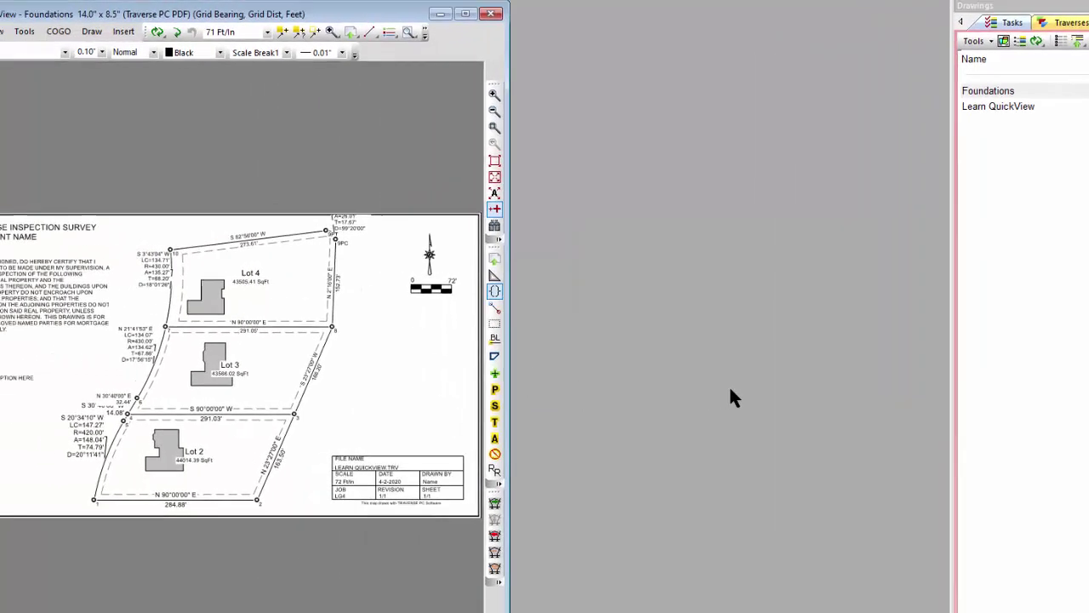
- Select all traverses in the Foundations group and toggle their drawing tags off and back on
left_click_drag(568, 172, 856, 147)
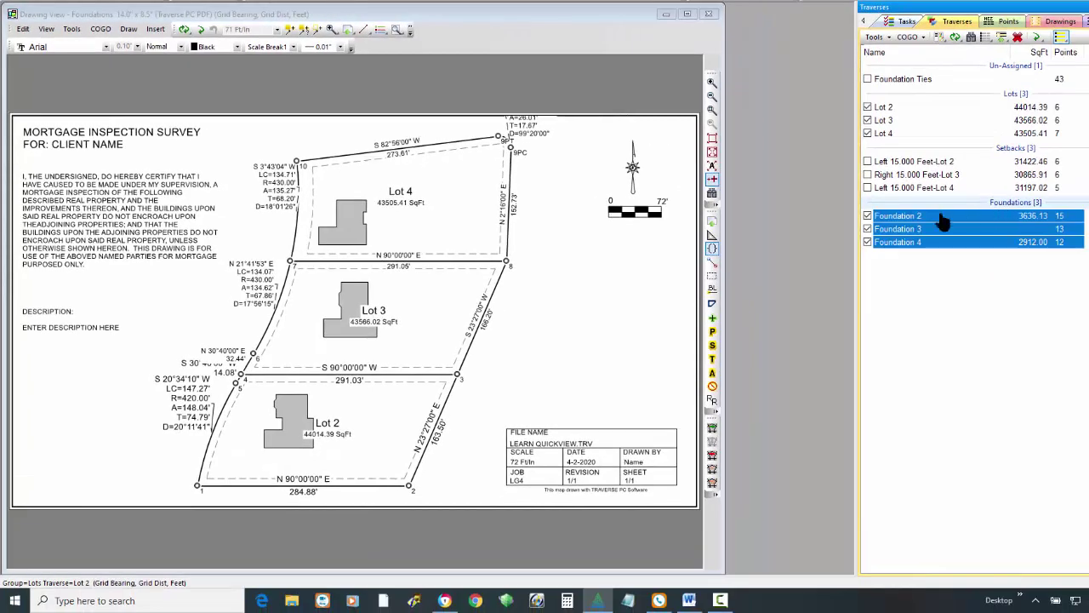
left_click(1072, 264)
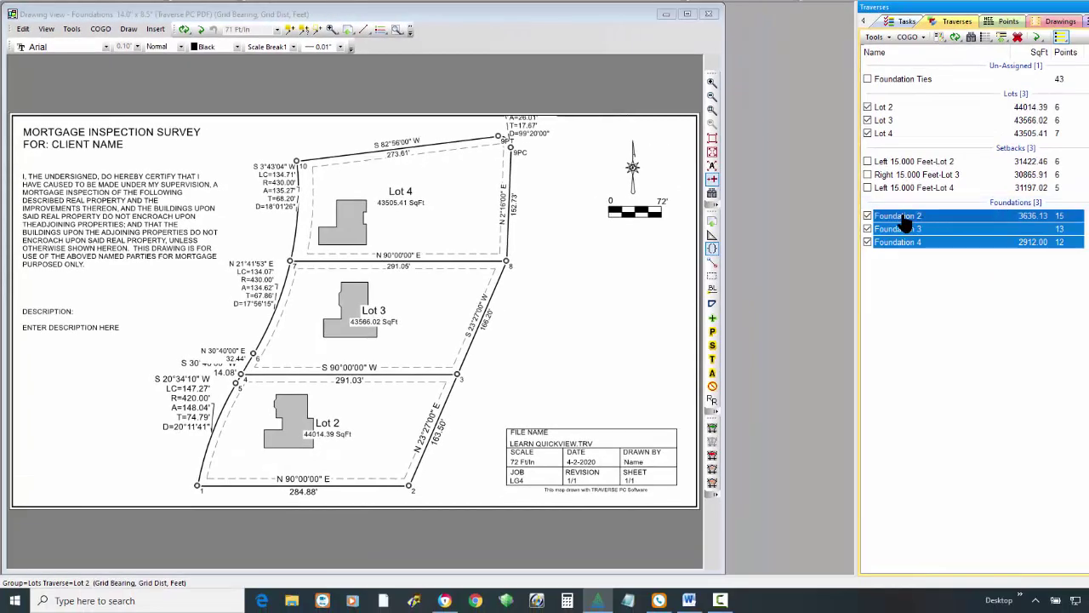
left_click(895, 217)
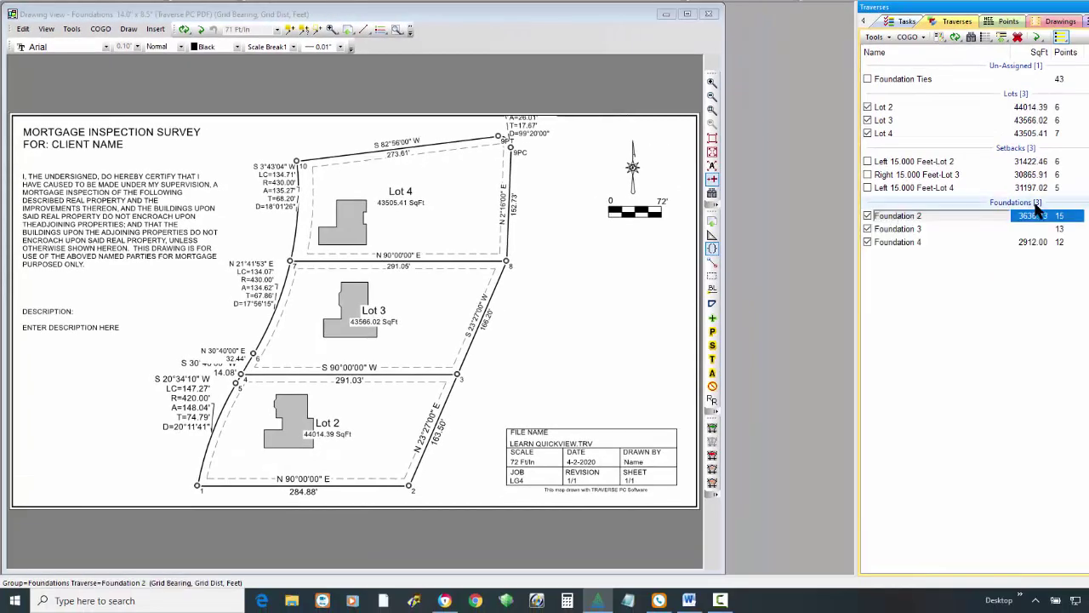
left_click(869, 202)
left_click(867, 216)
left_click(867, 216)
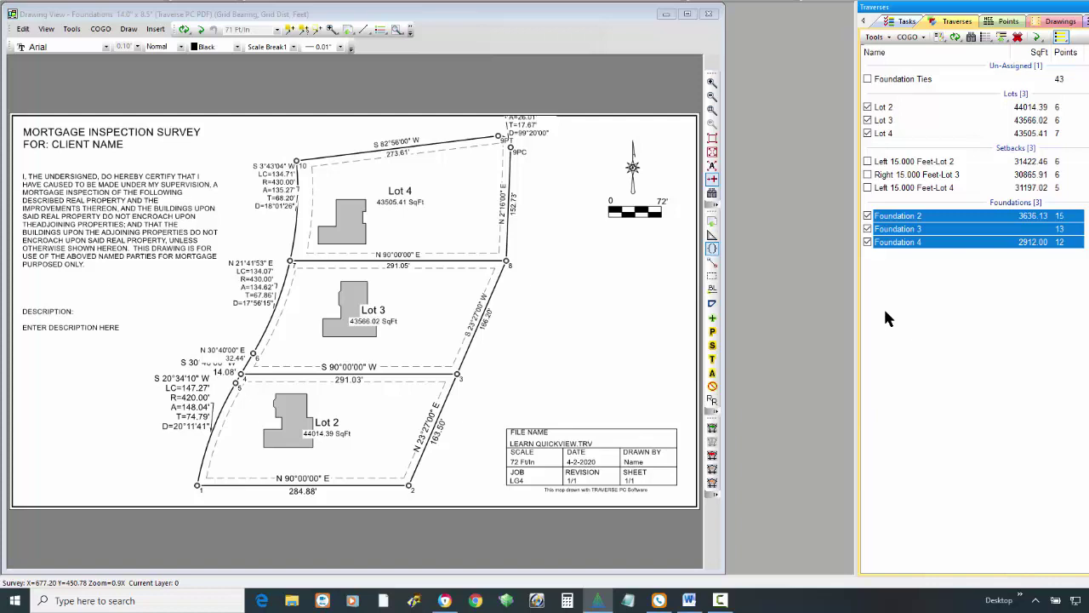
- Rescale the survey to fit the Foundations drawing, then set the drawing scale to 80 Ft/In
left_click(1059, 22)
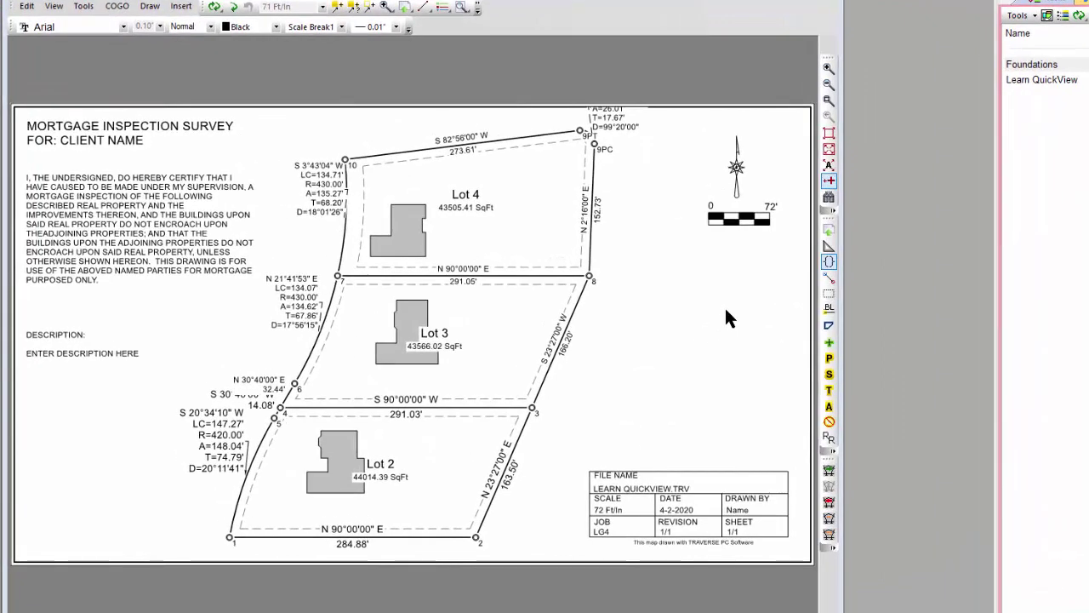
left_click(829, 149)
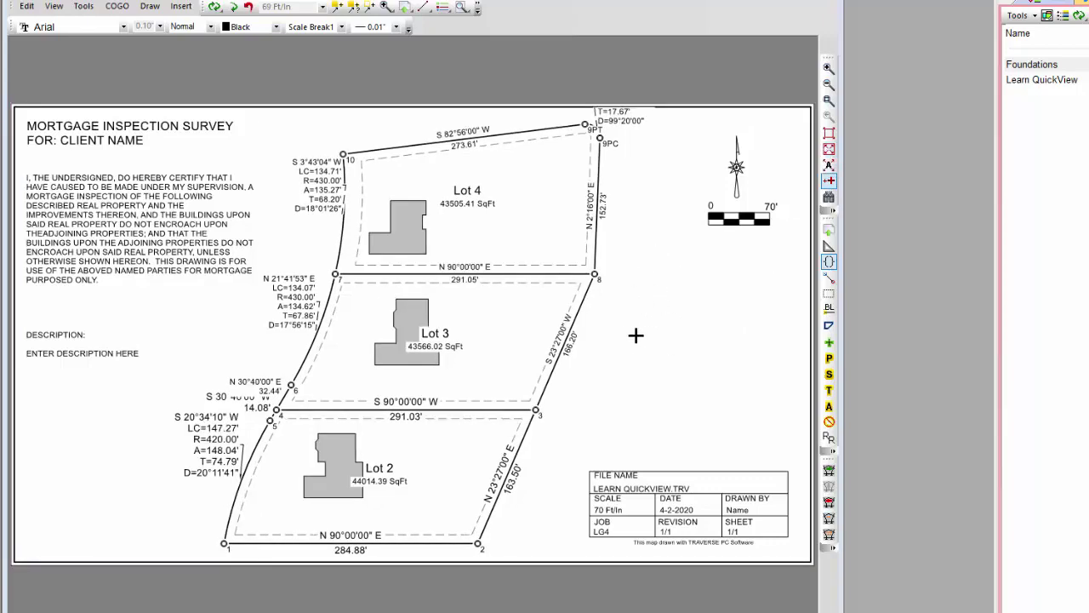
left_click(322, 7)
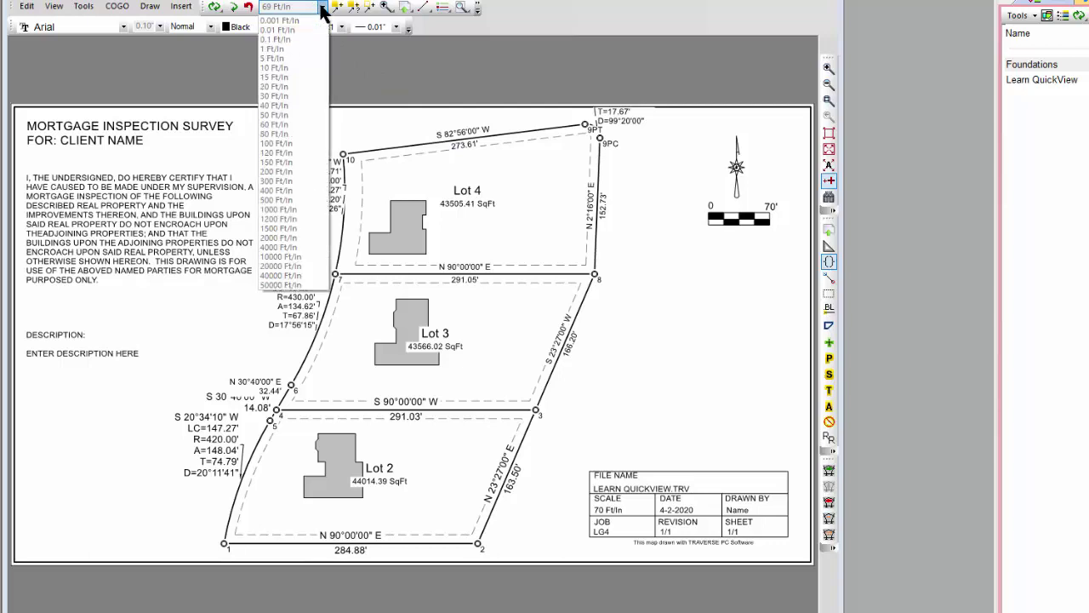
left_click(284, 134)
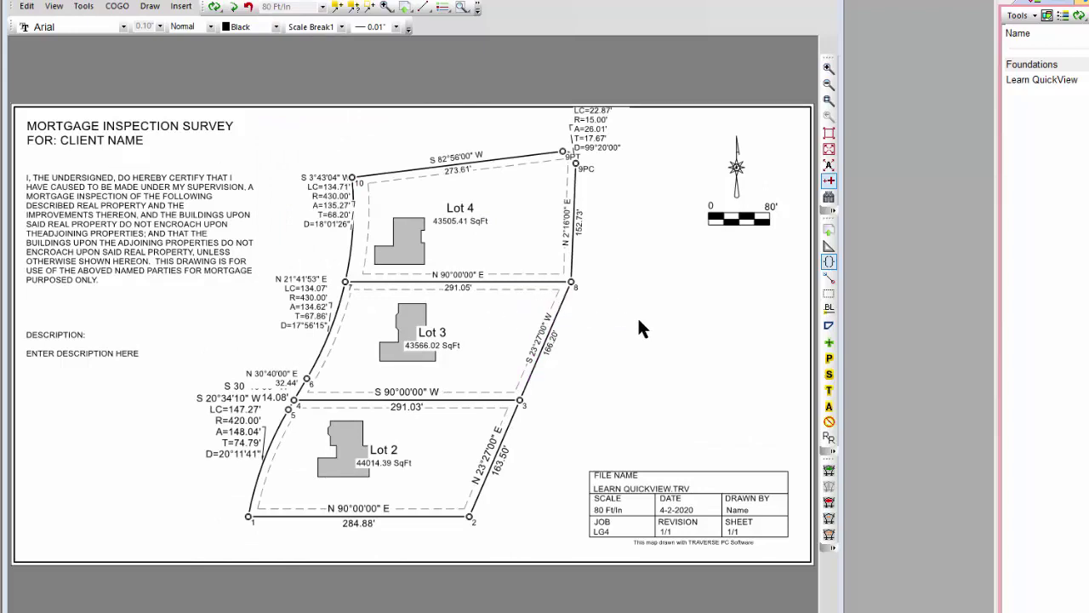
- Move the survey slightly down and right on the sheet and shift the 9PC to 9PT curve label away from its points
middle_click_drag(499, 317, 518, 338)
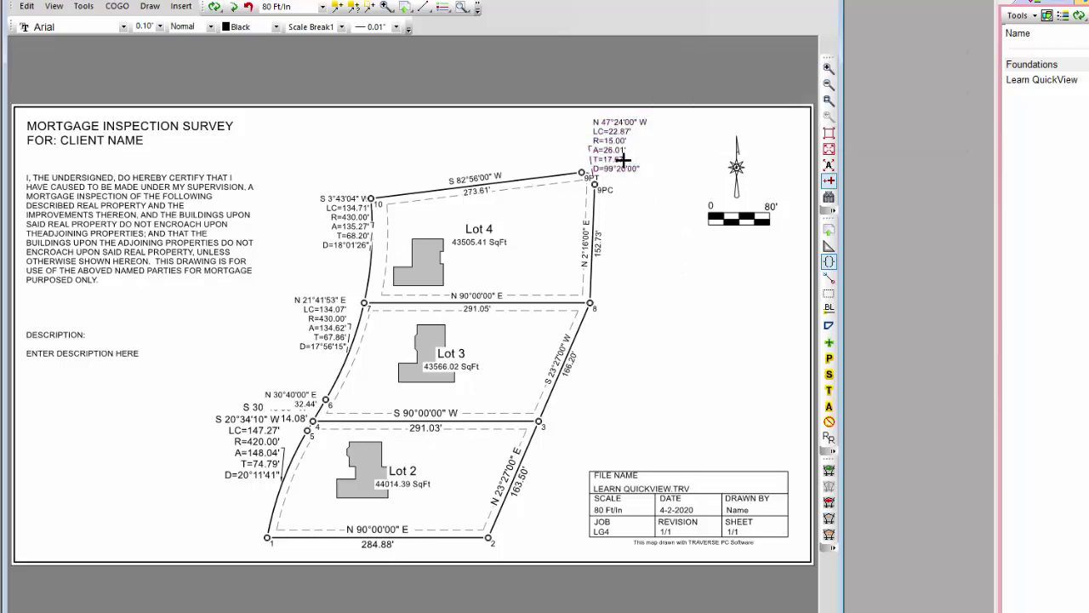
left_click_drag(618, 156, 635, 164)
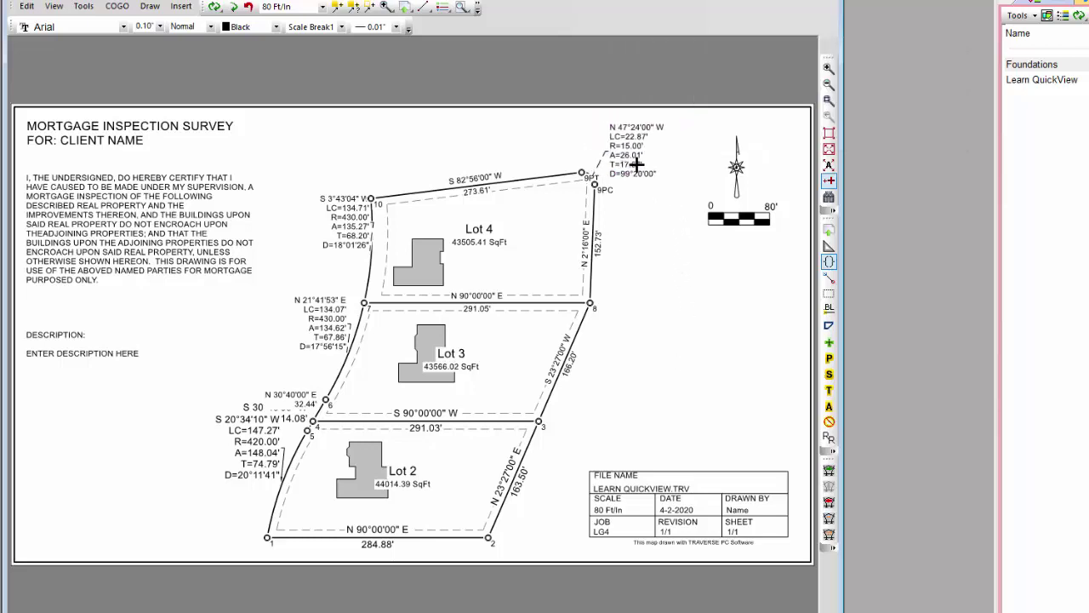
- Move the survey slightly right on the sheet, then highlight the paper space objects and clear the highlight
left_click_drag(532, 266, 557, 264)
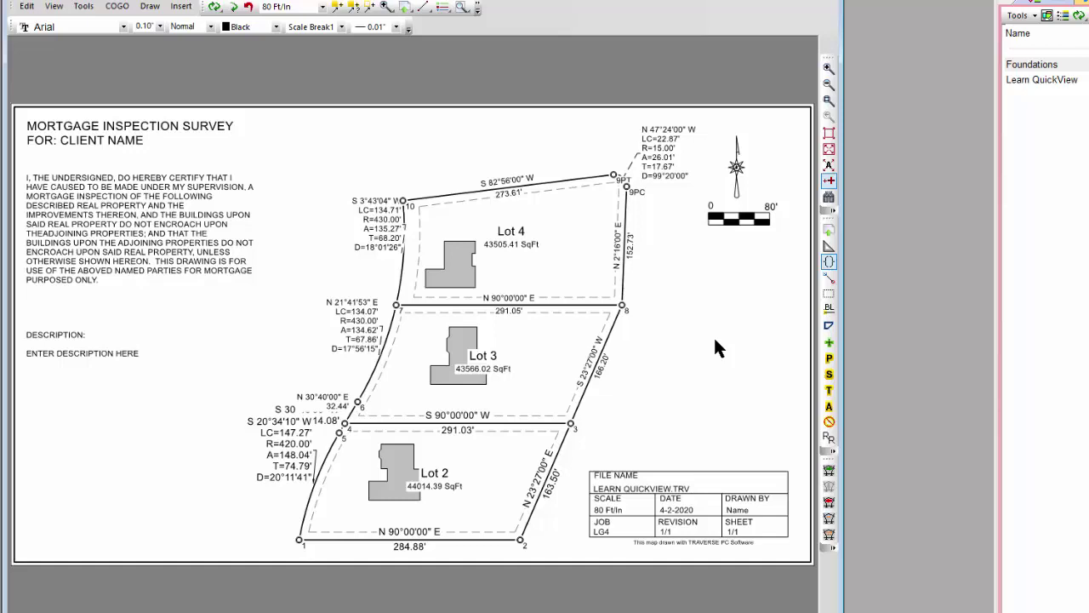
left_click(829, 358)
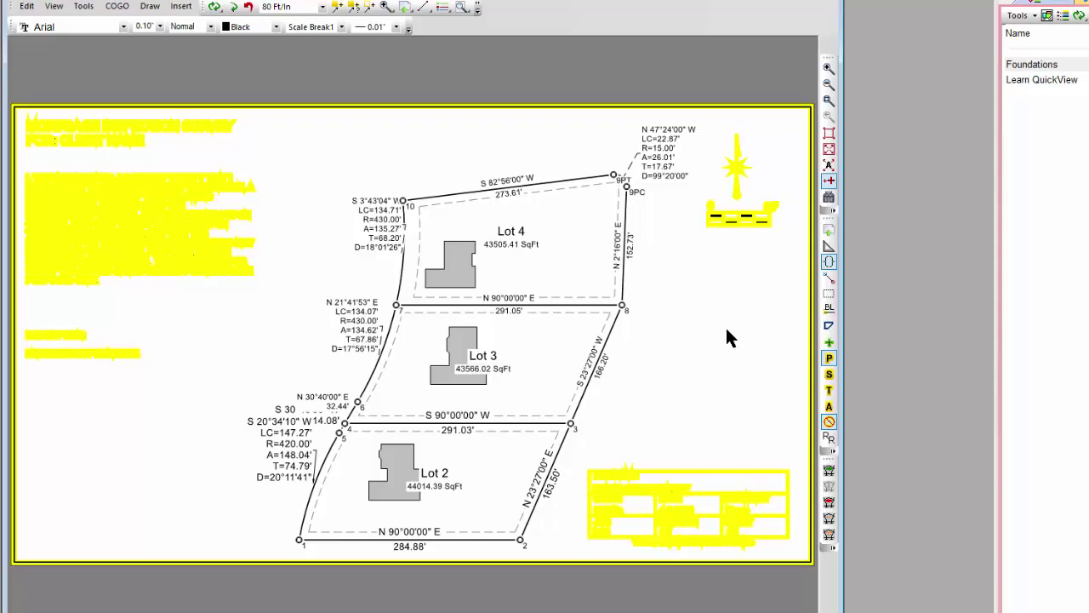
left_click(829, 359)
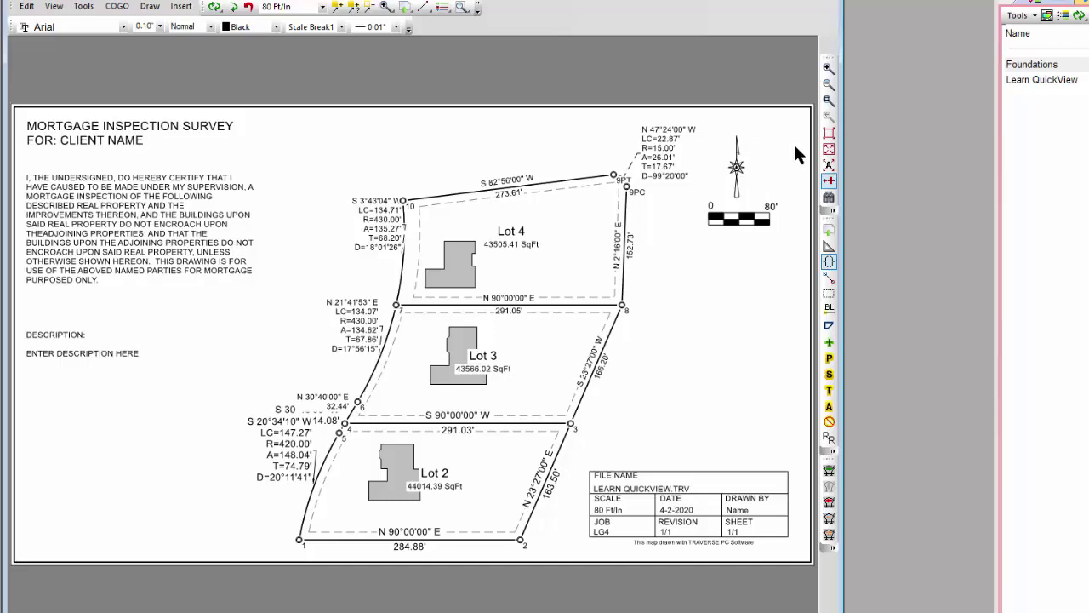
- Set the Foundations drawing's page to ARCH B paper in portrait orientation
right_click(699, 324)
mouse_move(735, 274)
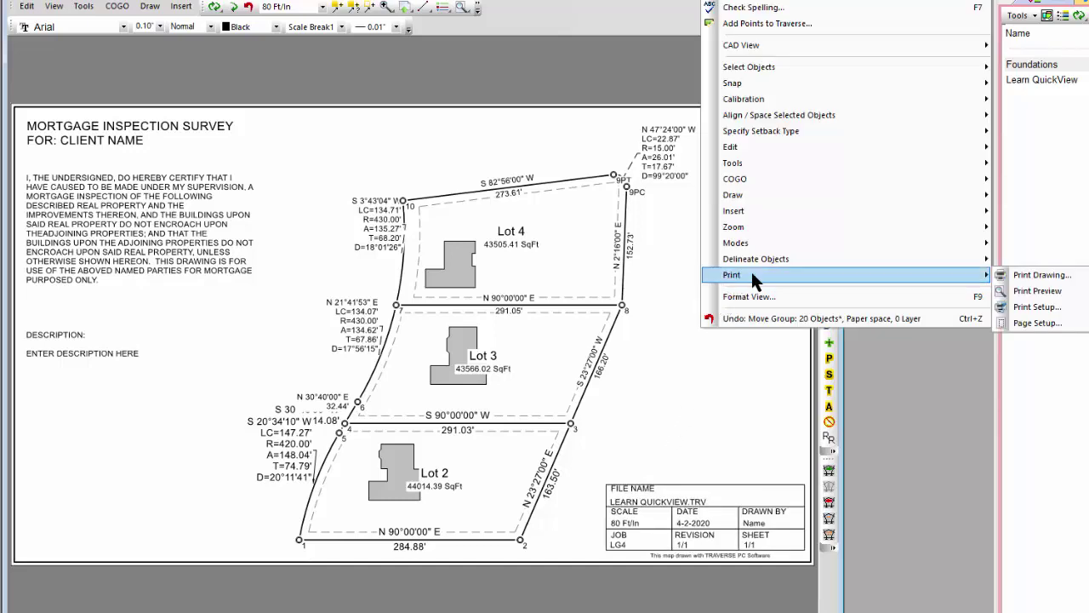
left_click(1029, 323)
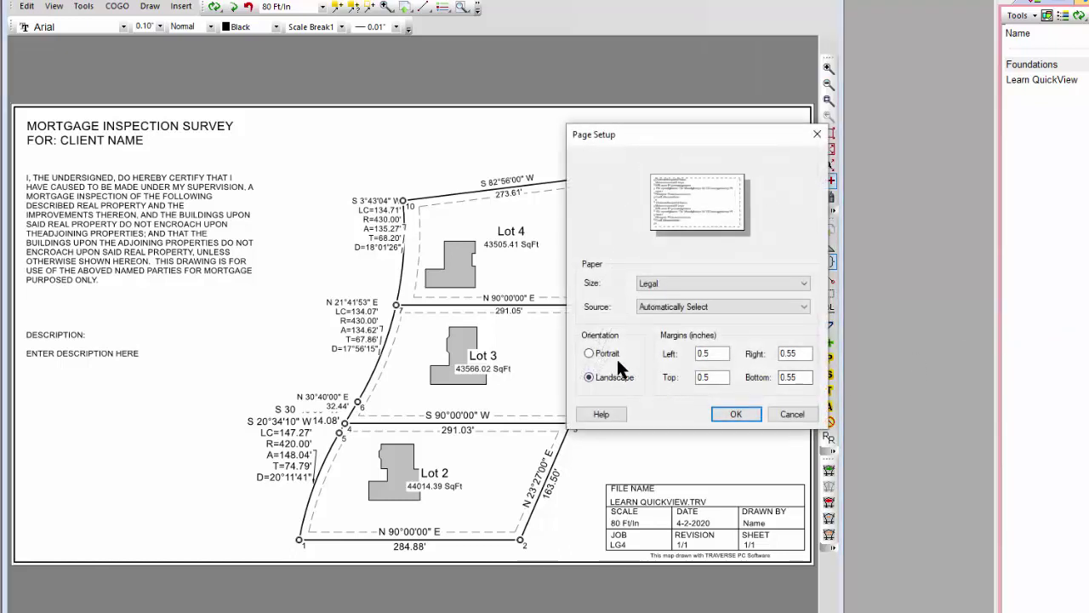
left_click(606, 353)
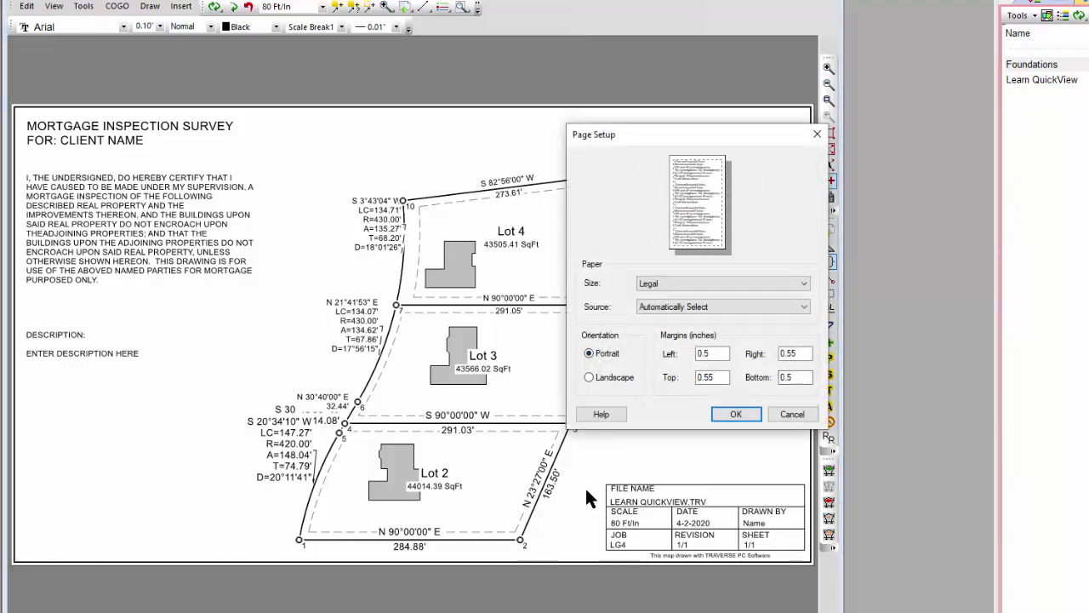
left_click(803, 283)
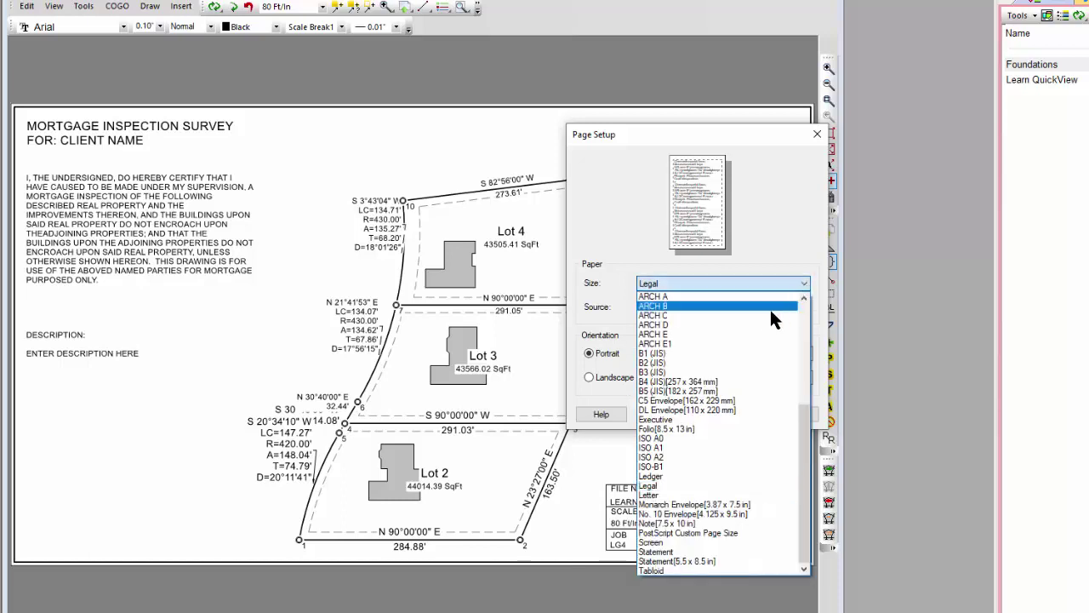
left_click(685, 306)
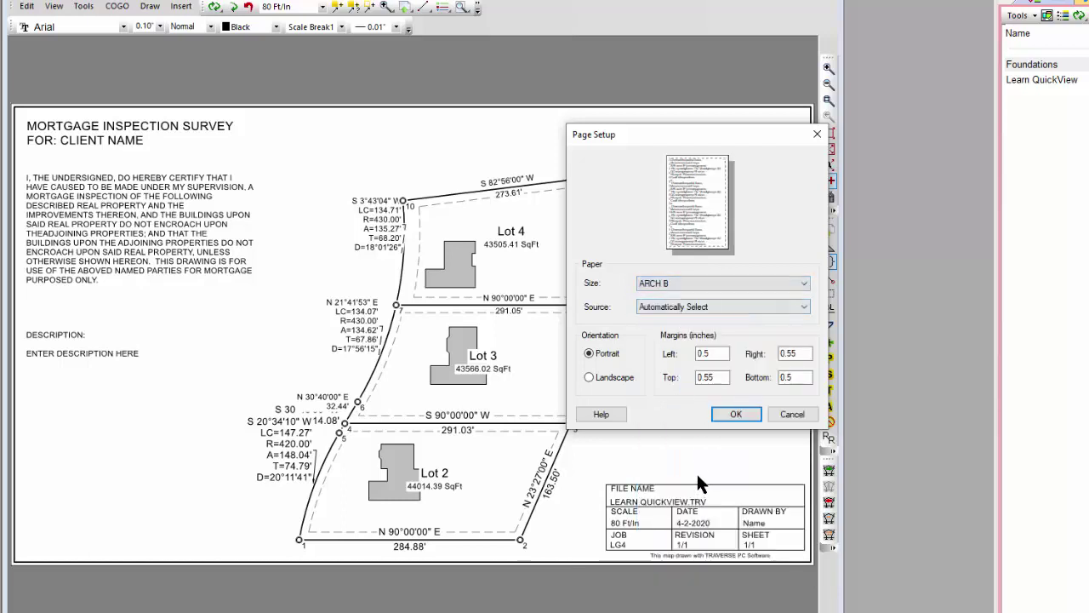
left_click(730, 409)
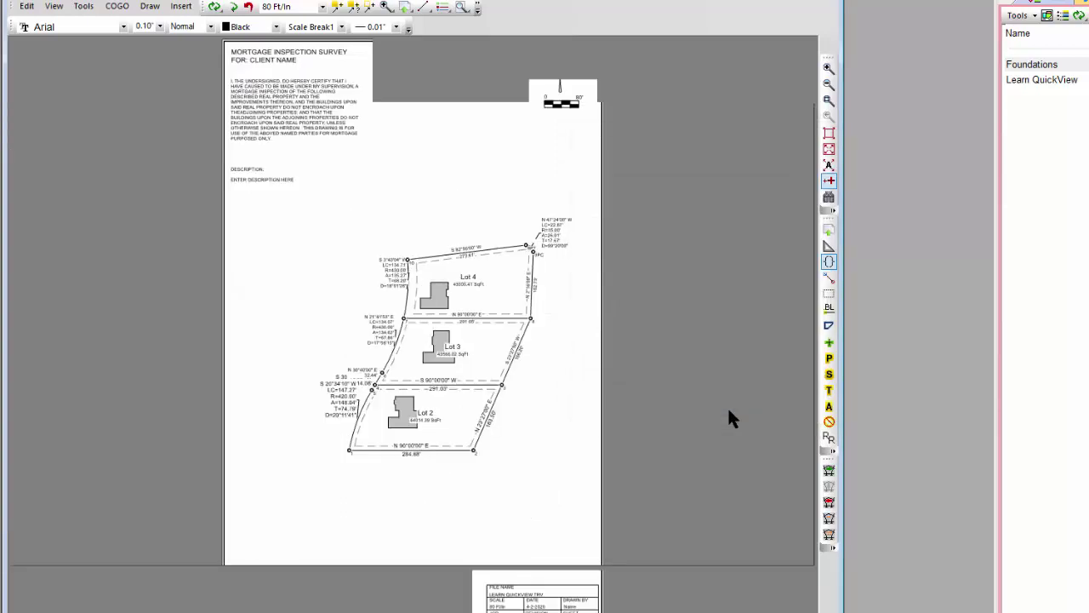
- Redraw the drawing, then highlight the paper space objects on the portrait sheet and clear the highlight
left_click(214, 7)
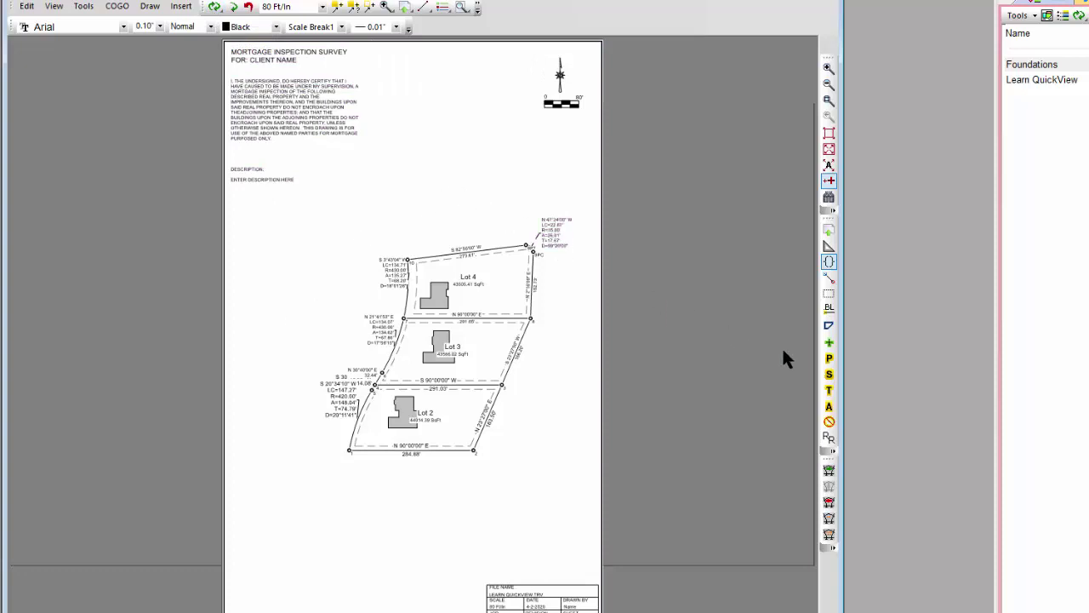
left_click(828, 357)
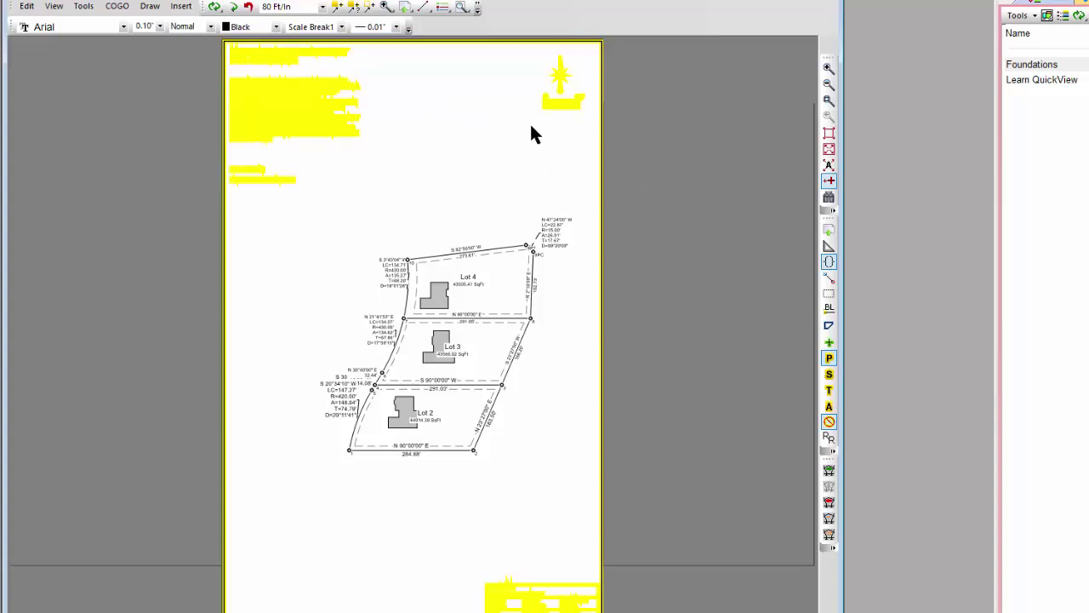
left_click(828, 358)
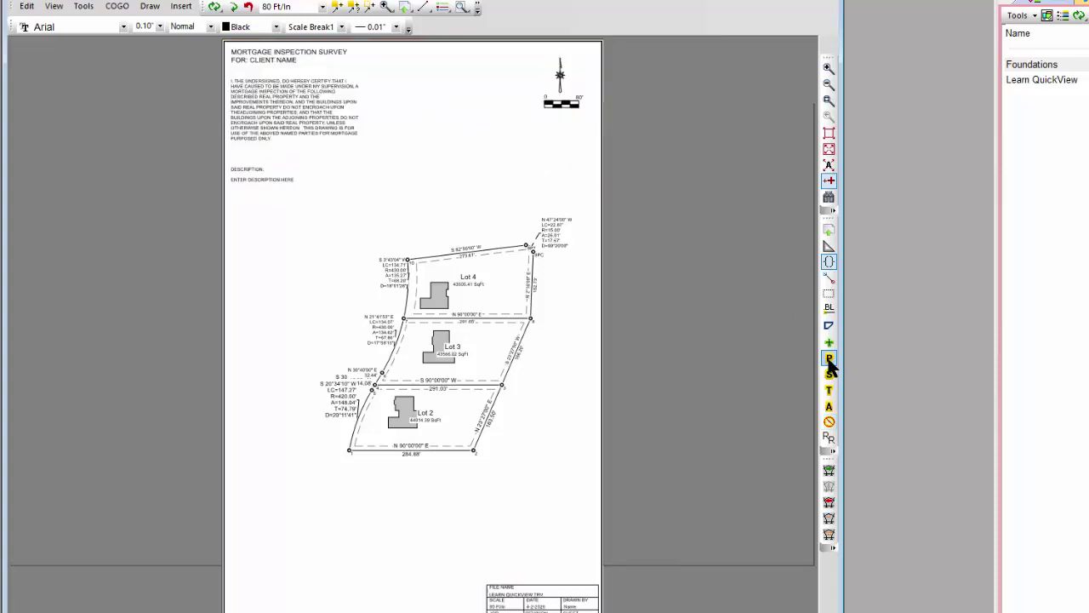
- Rescale the survey to fit the portrait sheet, set the drawing scale to 50 Ft/In, and move the survey down below the description text
left_click(829, 151)
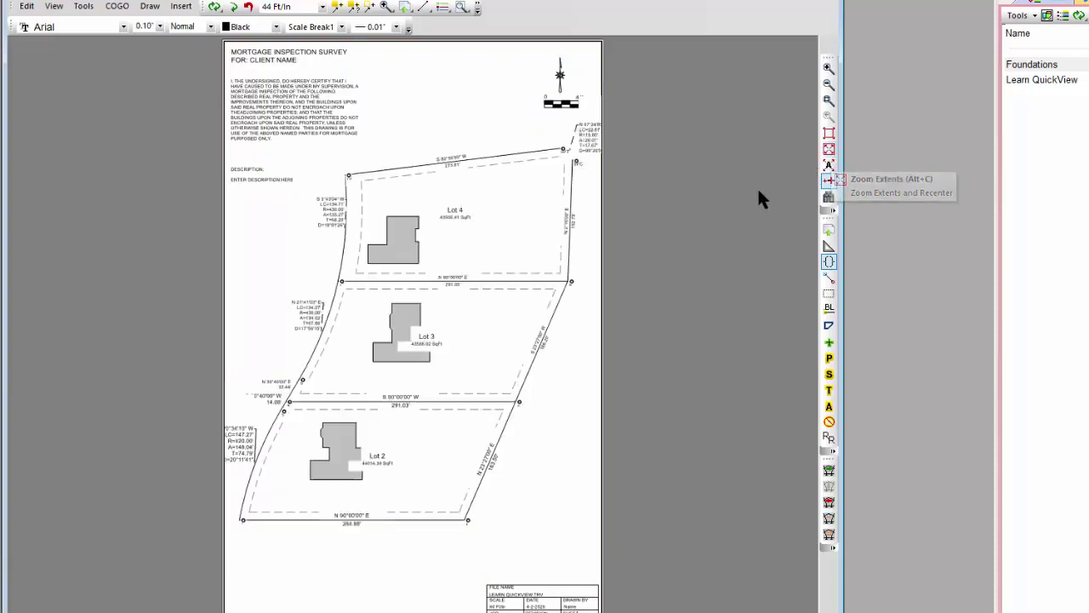
left_click(323, 7)
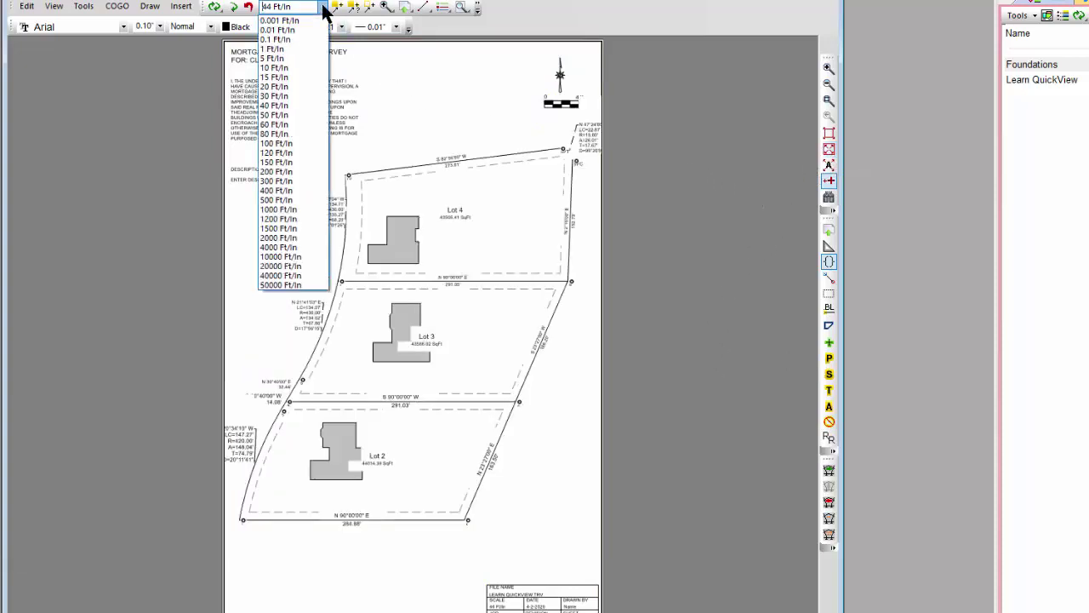
left_click(269, 116)
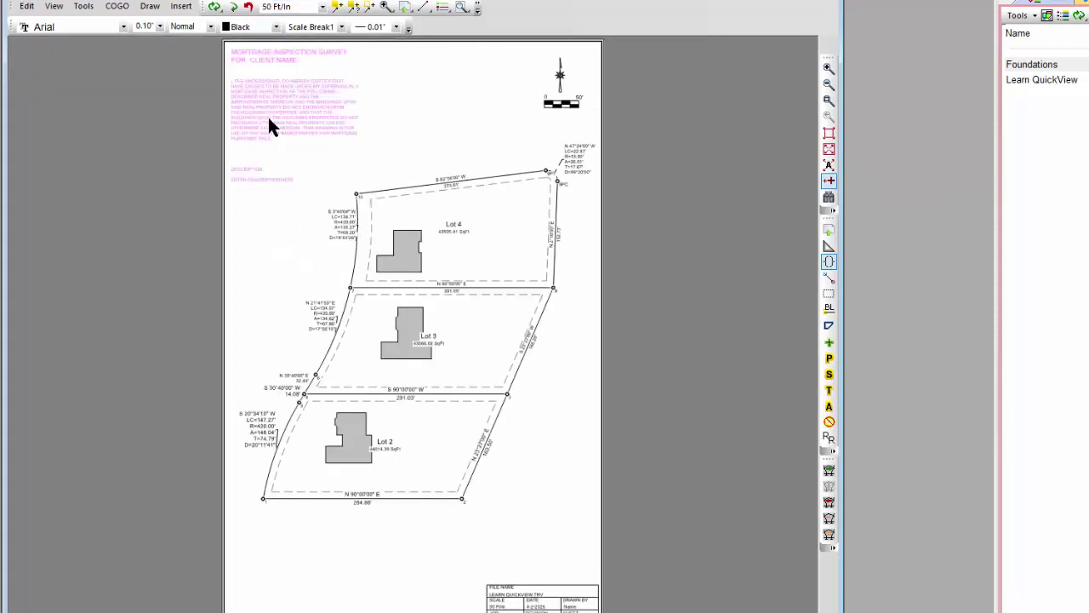
mouse_move(491, 255)
middle_mouse_down()
mouse_move(491, 337)
mouse_move(486, 325)
middle_mouse_up()
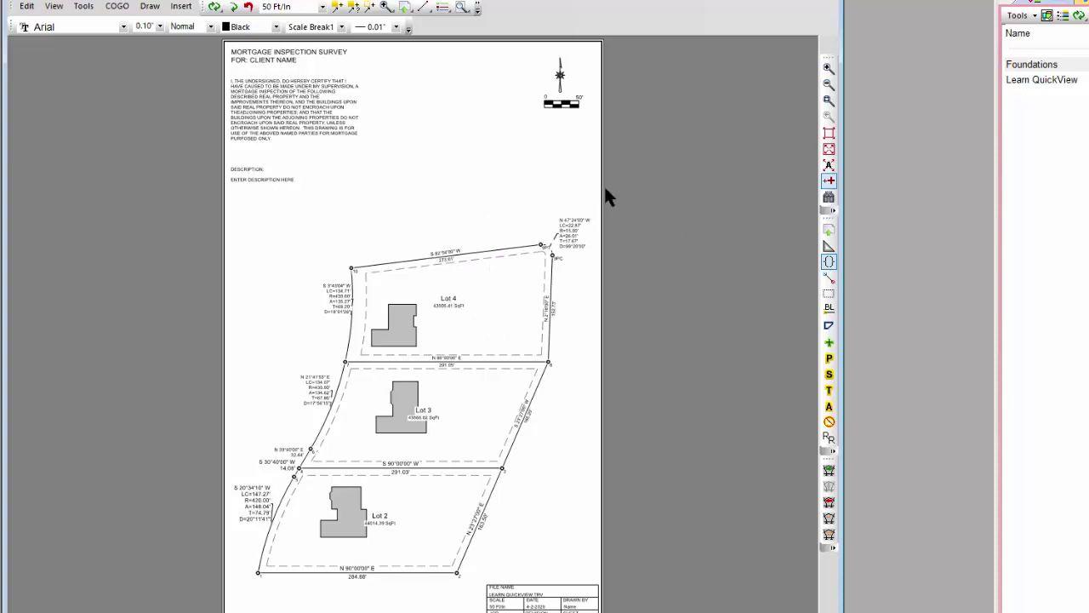
- Set the Foundations drawing's page to Legal paper in landscape orientation
right_click(523, 164)
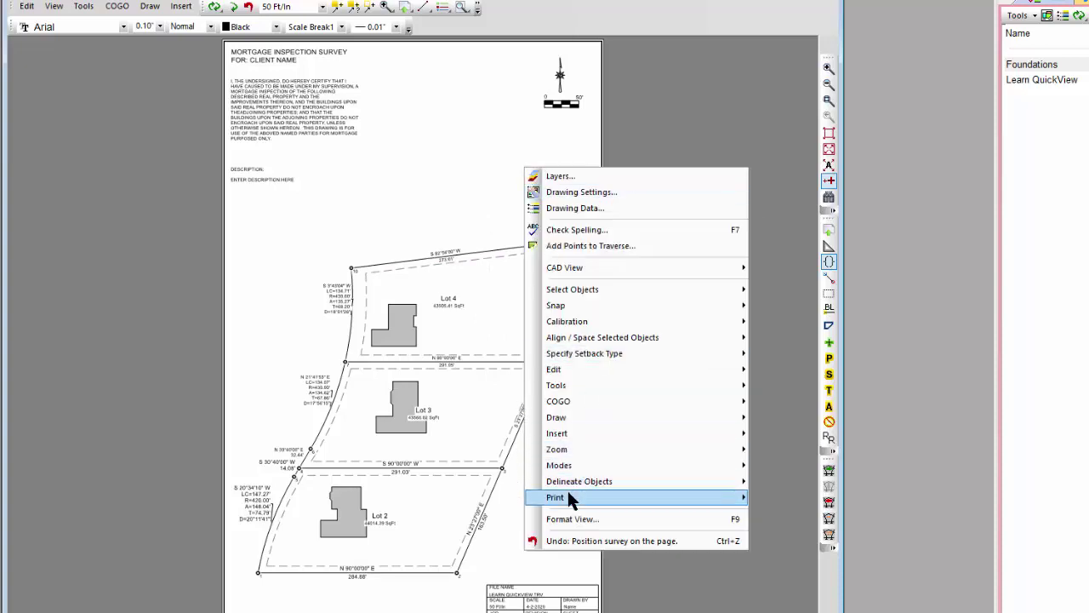
mouse_move(568, 495)
left_click(791, 546)
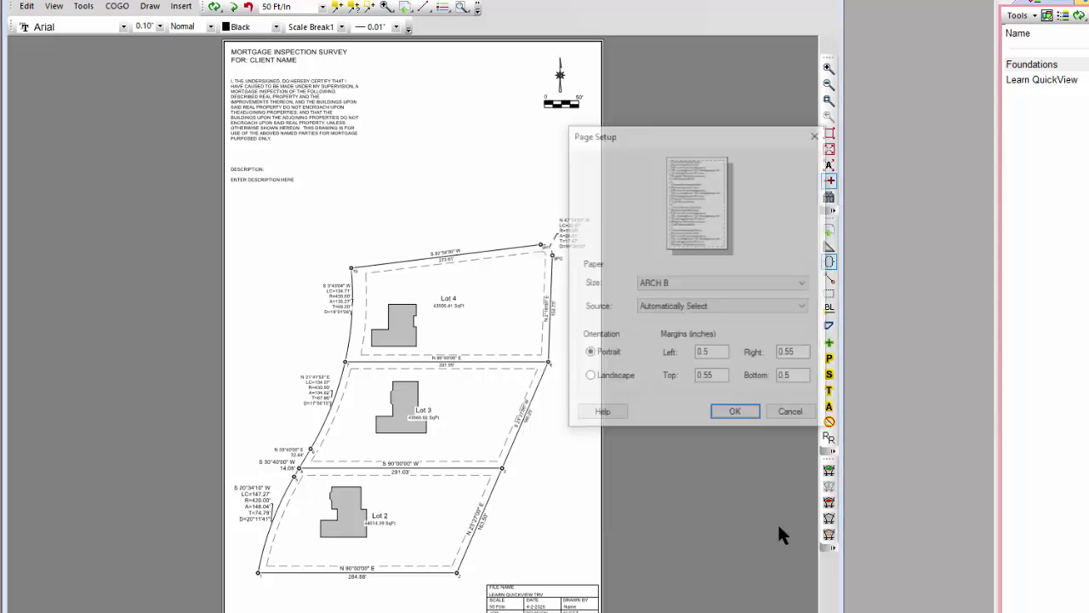
left_click(803, 287)
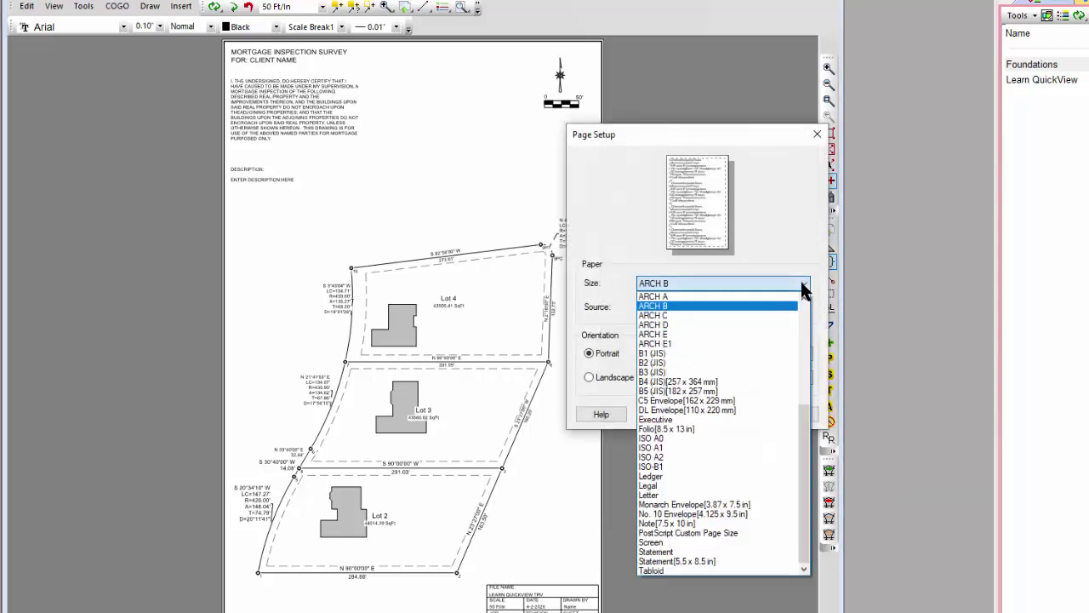
left_click(660, 486)
left_click(615, 377)
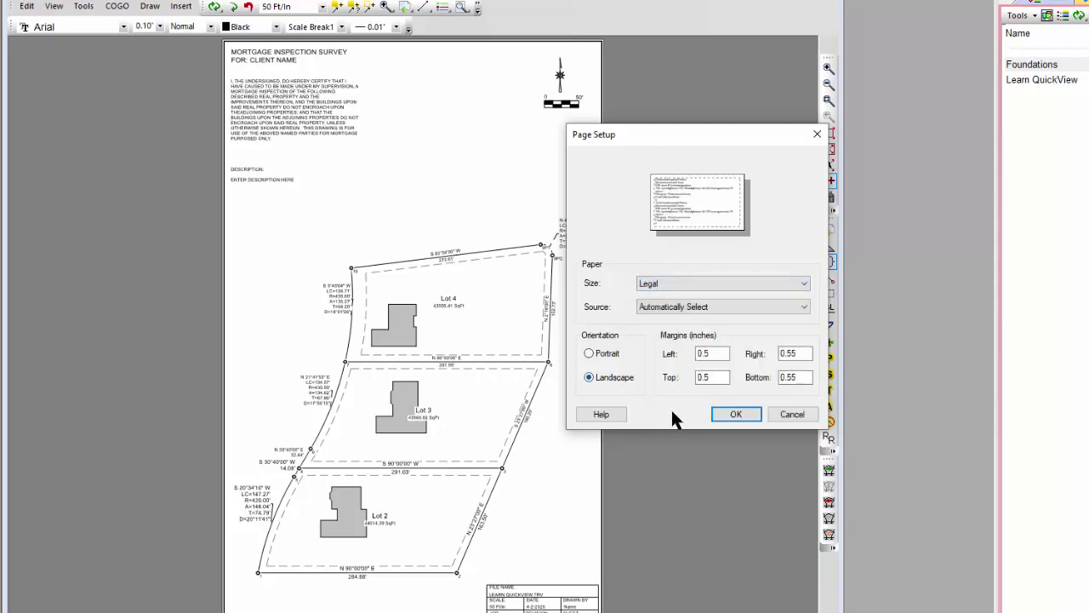
left_click(719, 413)
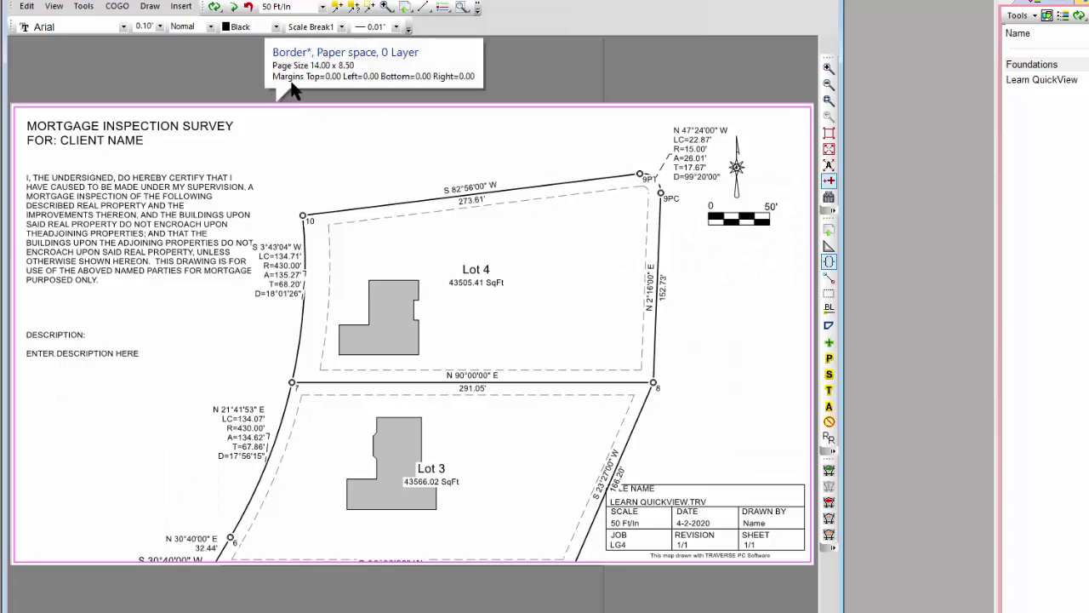
- Rescale the survey to fit the landscape sheet, set the drawing scale to 80 Ft/In, and move the survey slightly down and right
left_click(828, 152)
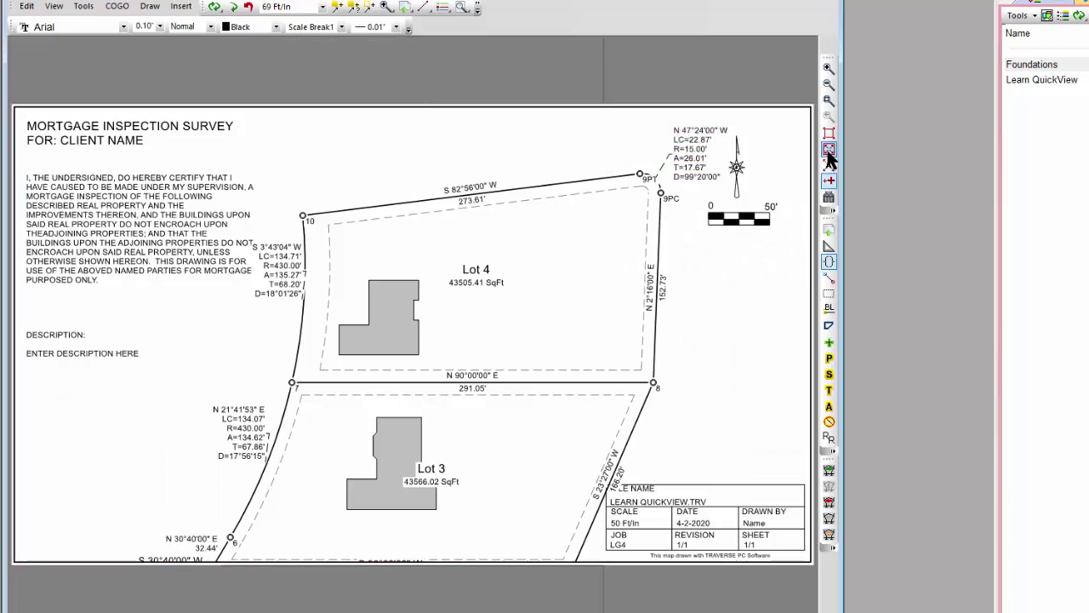
left_click(322, 7)
left_click(275, 133)
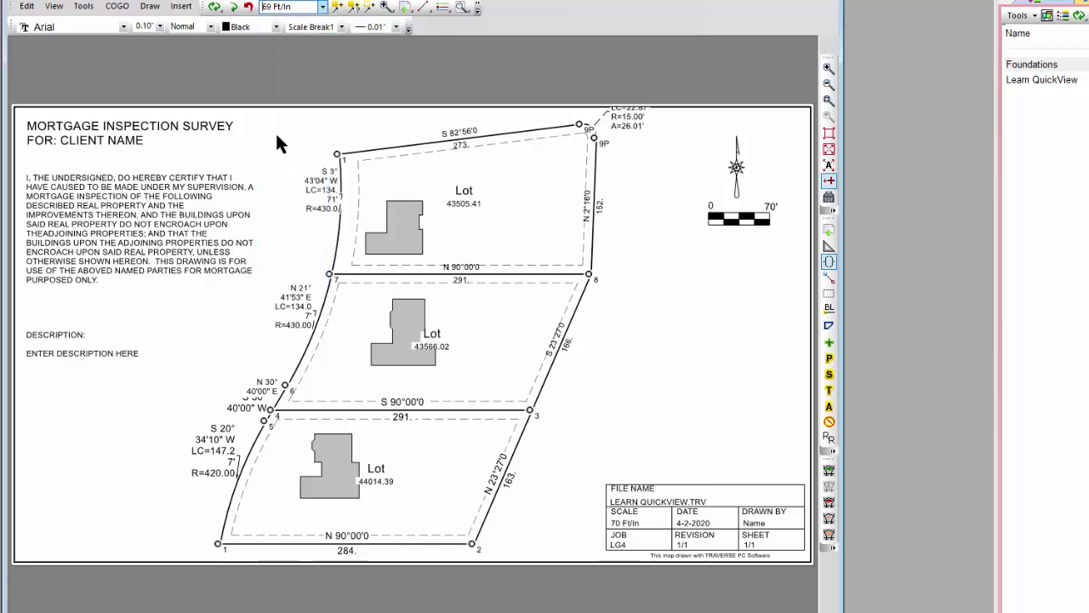
mouse_move(515, 228)
middle_mouse_down()
mouse_move(482, 251)
mouse_move(552, 264)
mouse_move(486, 250)
mouse_move(554, 251)
middle_mouse_up()
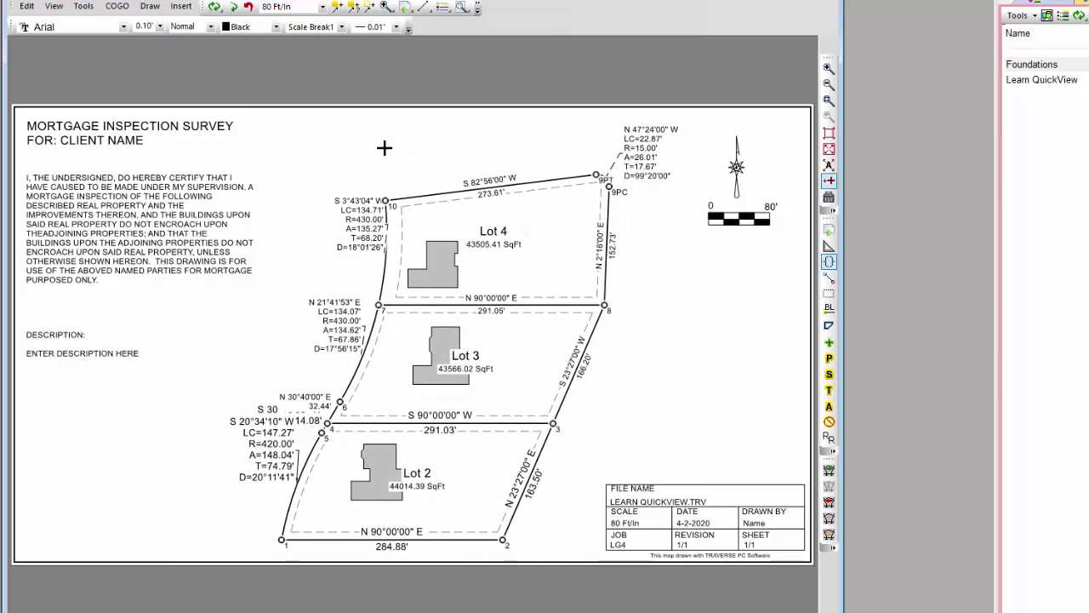
- Highlight the survey space objects and clear the highlight
left_click(830, 375)
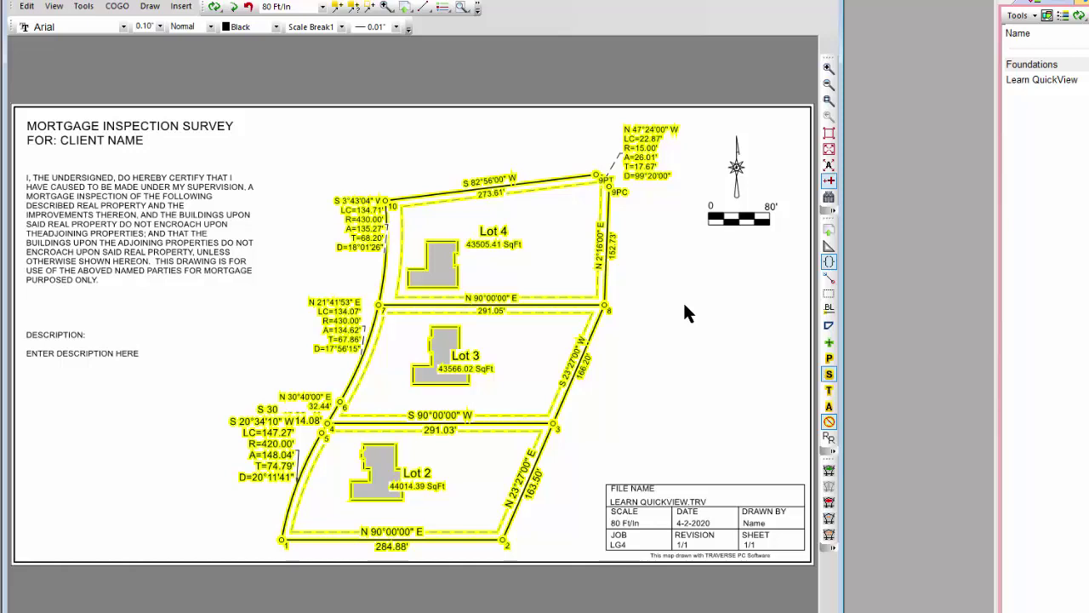
left_click(829, 375)
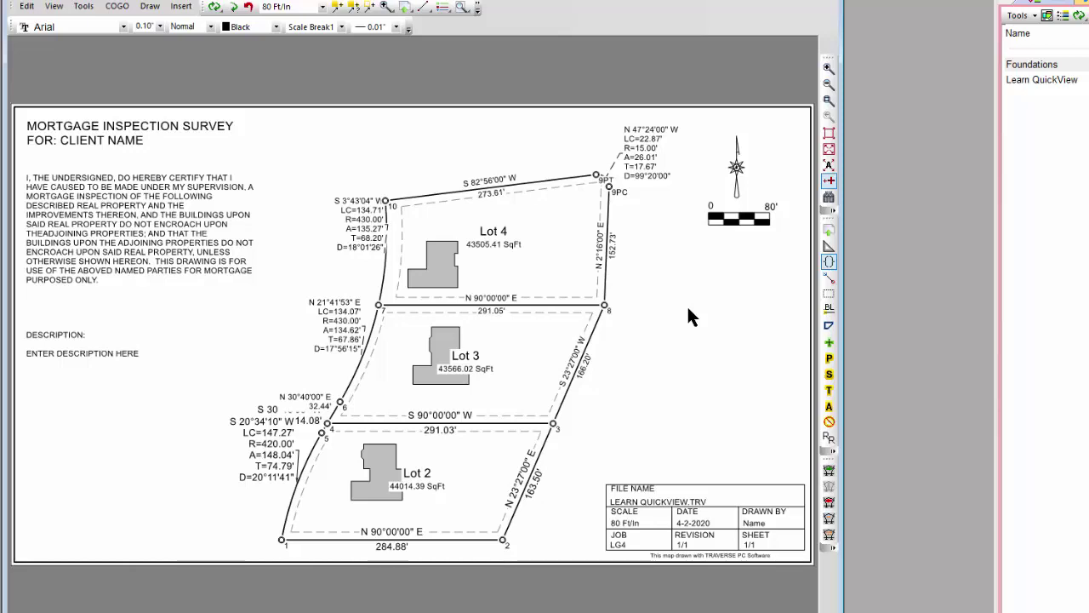
- Select the Lot 2, Lot 3 and Lot 4 labels with their areas, move them together to the right of the foundations, and deselect them
left_click(338, 7)
mouse_move(495, 231)
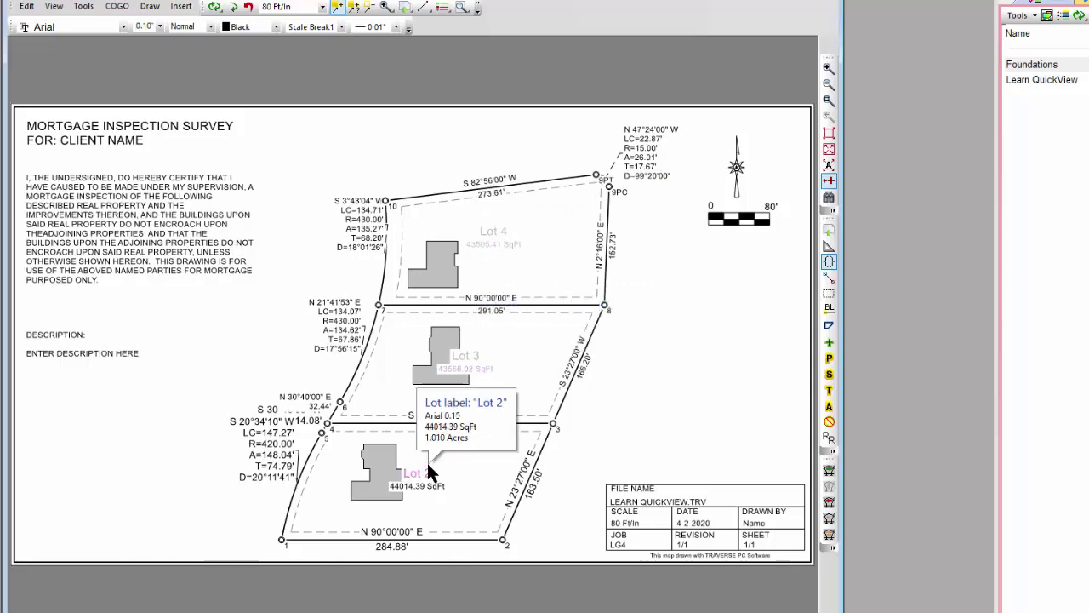
mouse_move(436, 489)
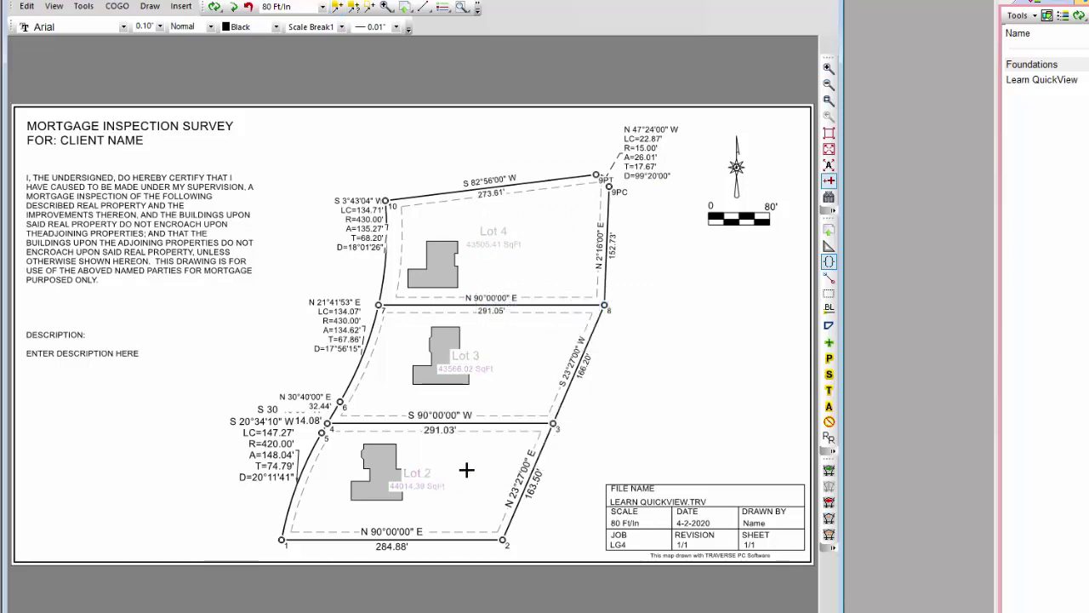
left_click(447, 483)
left_click_drag(448, 484, 482, 491)
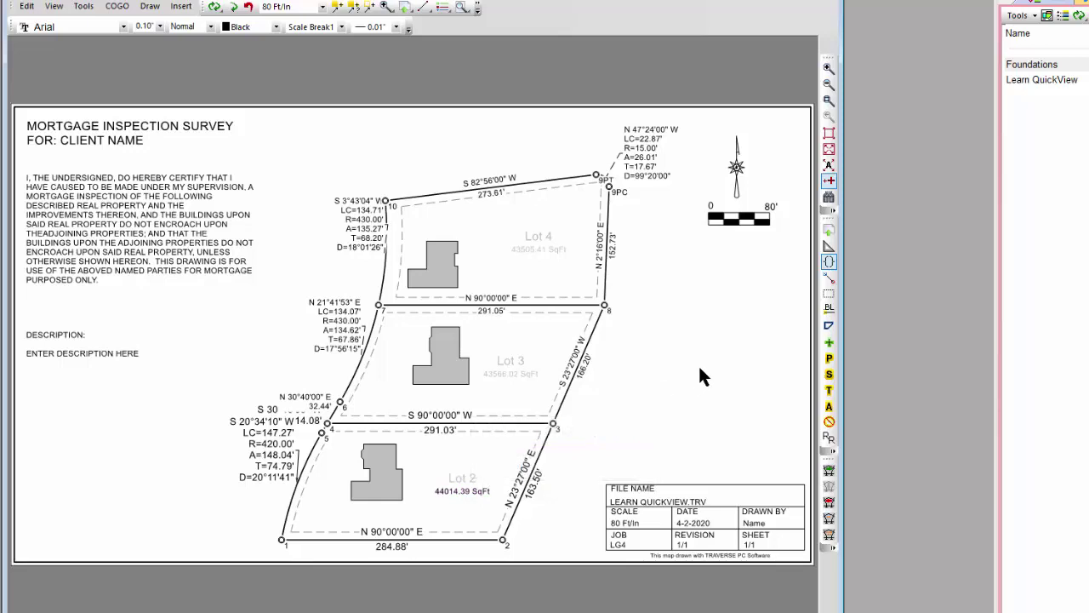
left_click(370, 8)
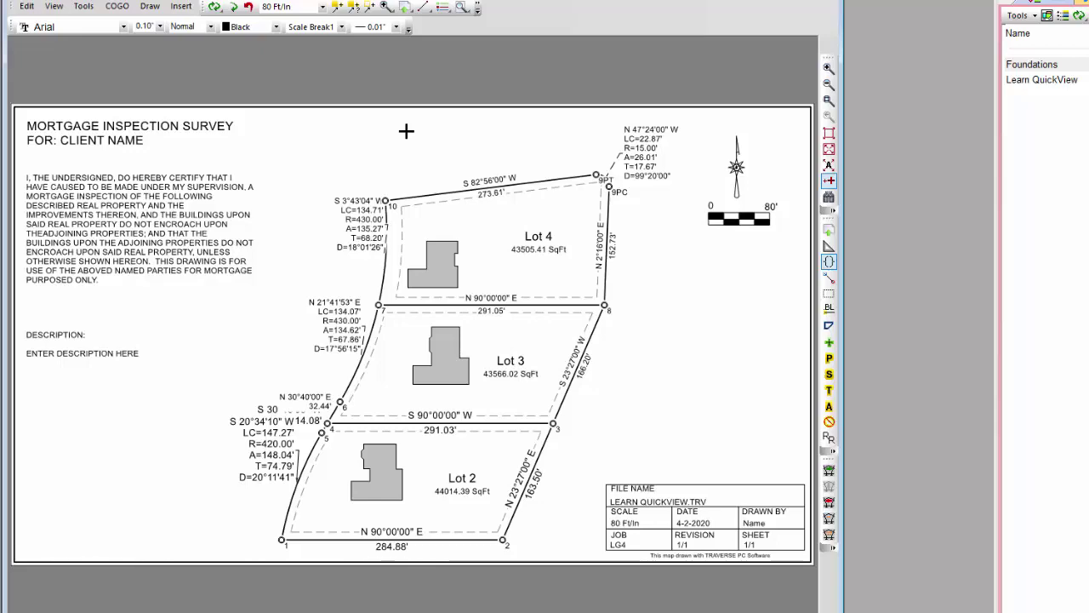
- Duplicate the Foundations drawing and name the copy Phase One
left_click(1031, 64)
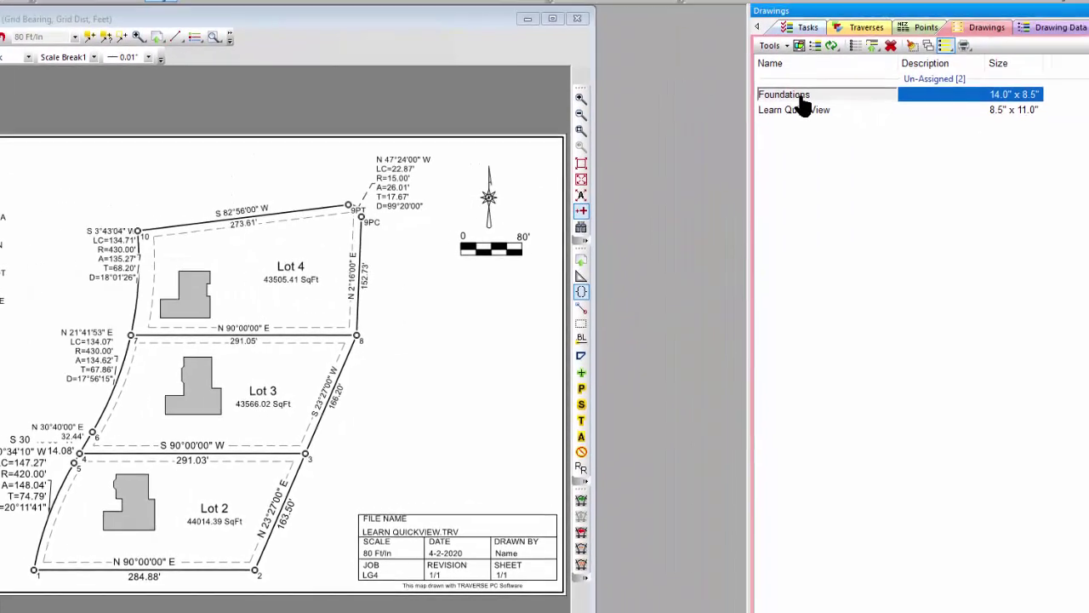
right_click(1048, 67)
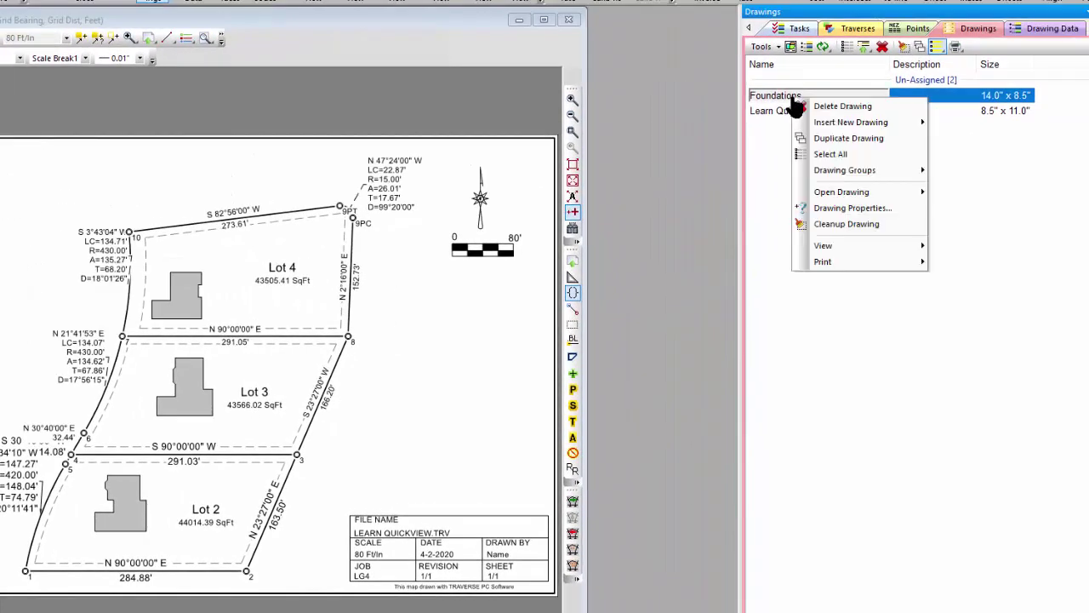
left_click(834, 138)
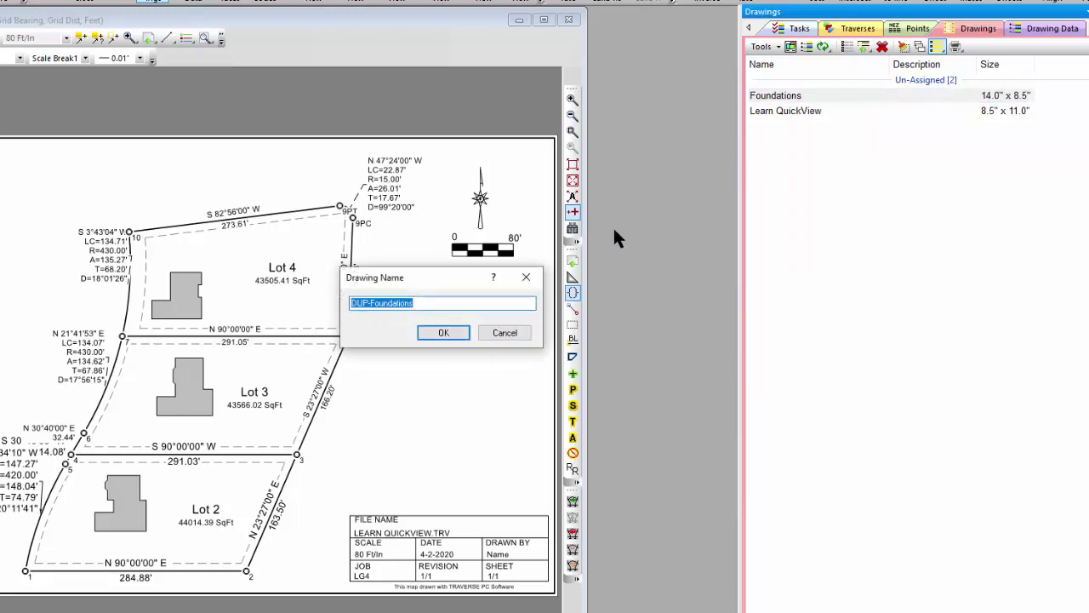
type("Phase One")
key("BackSpace")
key("BackSpace")
key("BackSpace")
type("One")
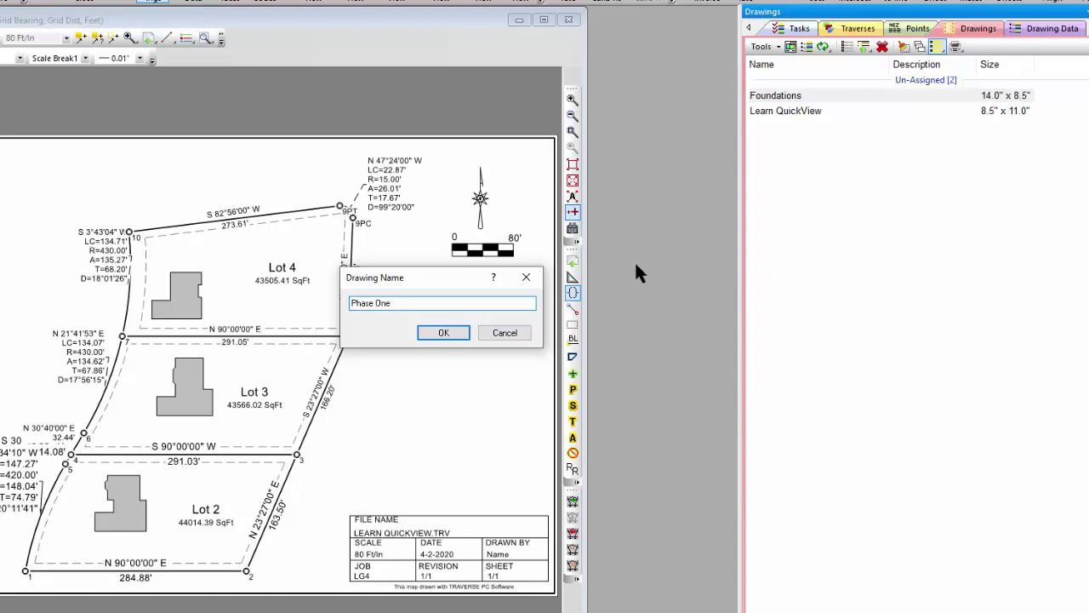
left_click(446, 334)
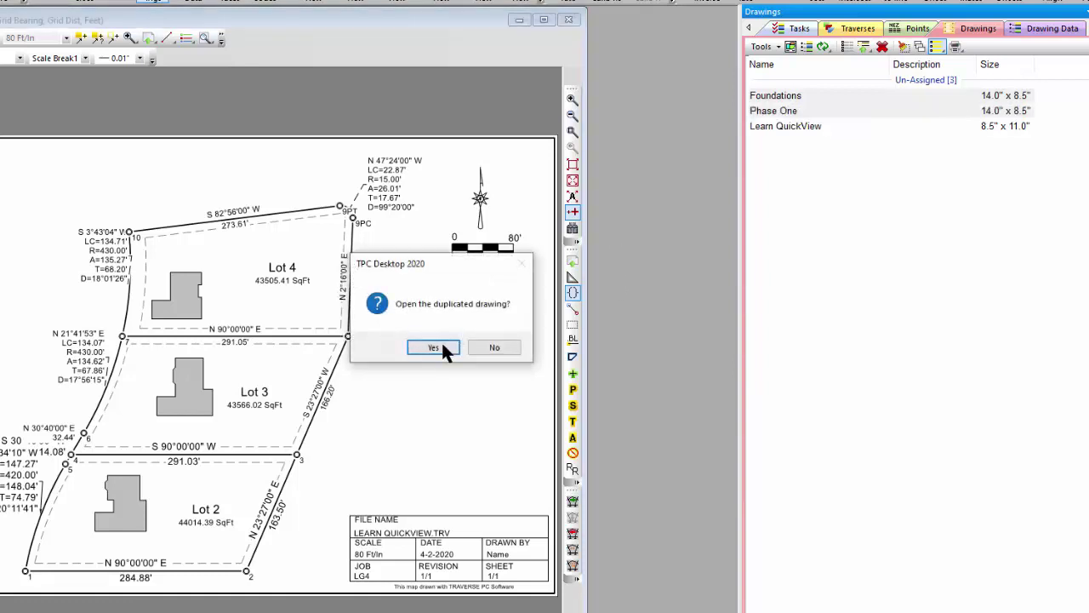
- Open the duplicated Phase One drawing and remove the Lot 4 and Foundation 4 traverses from it
left_click(442, 346)
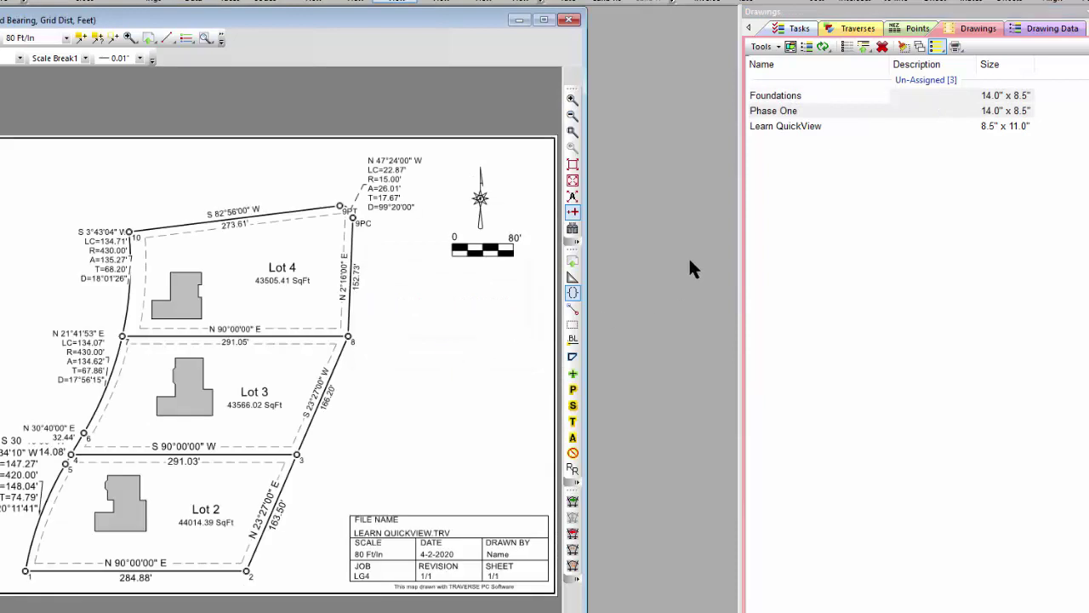
left_click(854, 32)
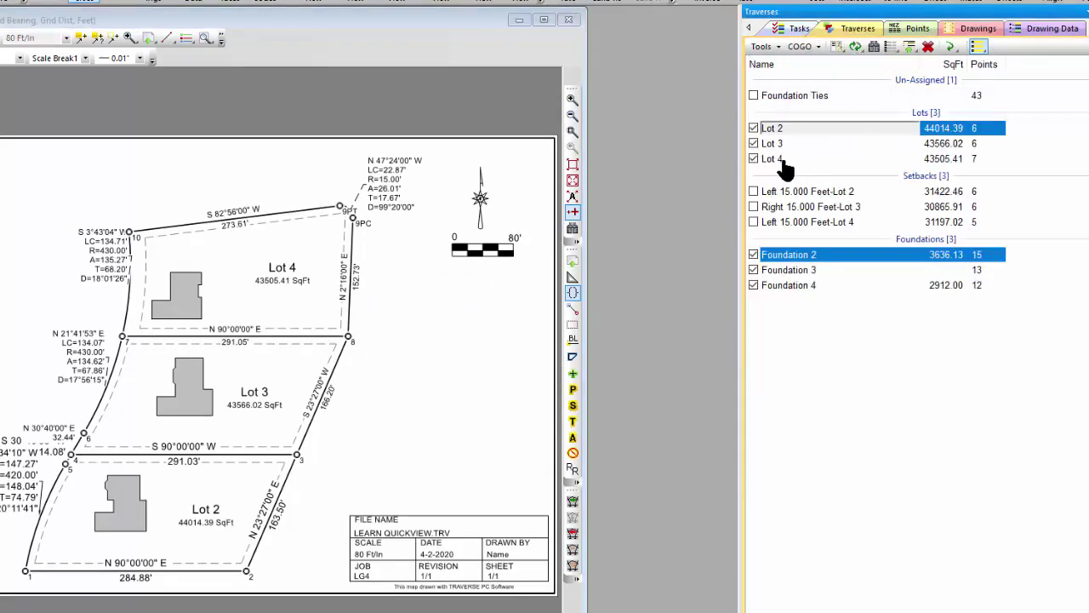
left_click(754, 159)
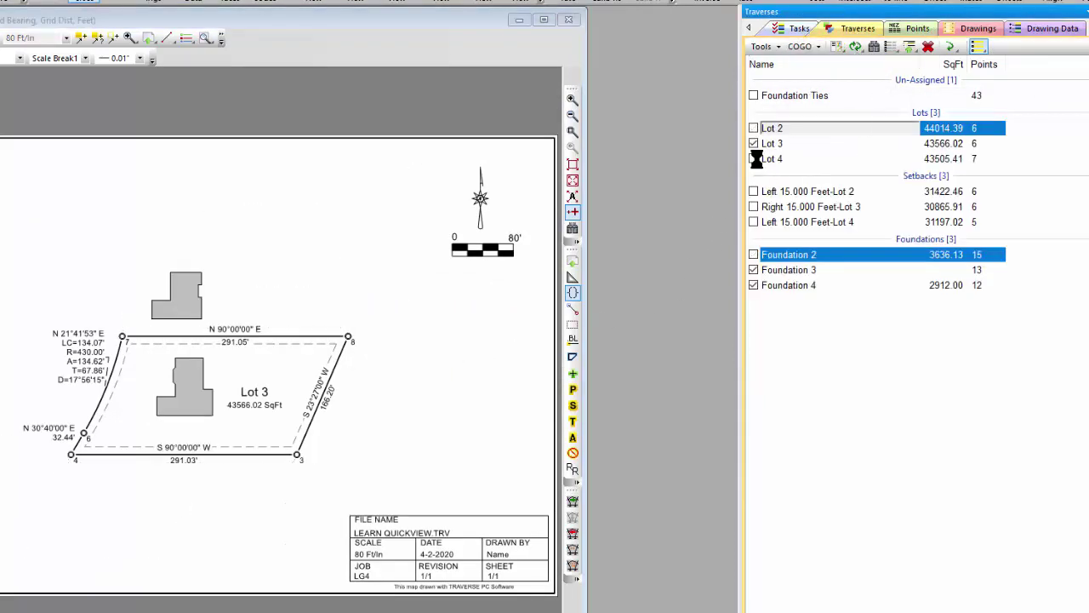
left_click(753, 255)
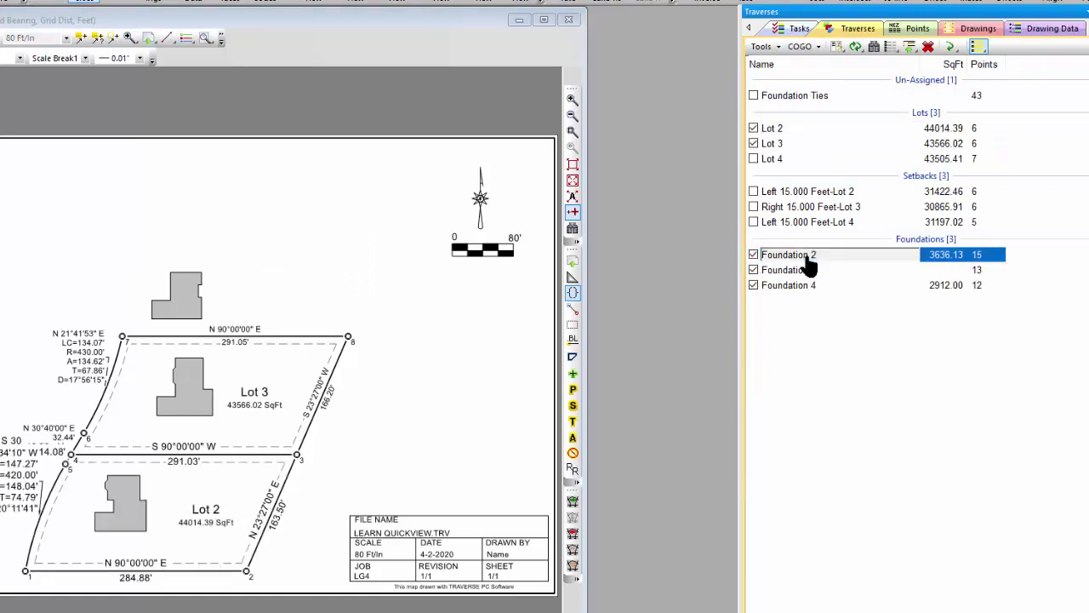
left_click(755, 283)
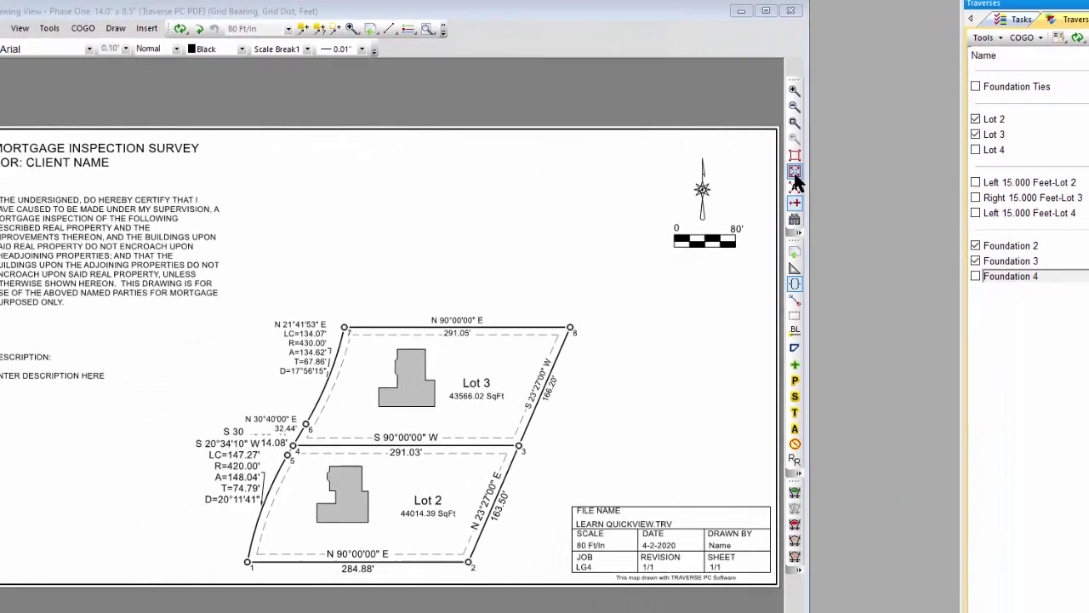
- Rescale the Phase One survey to fit the sheet, set the scale to 50 Ft/In, and move the survey slightly right and down
left_click(573, 180)
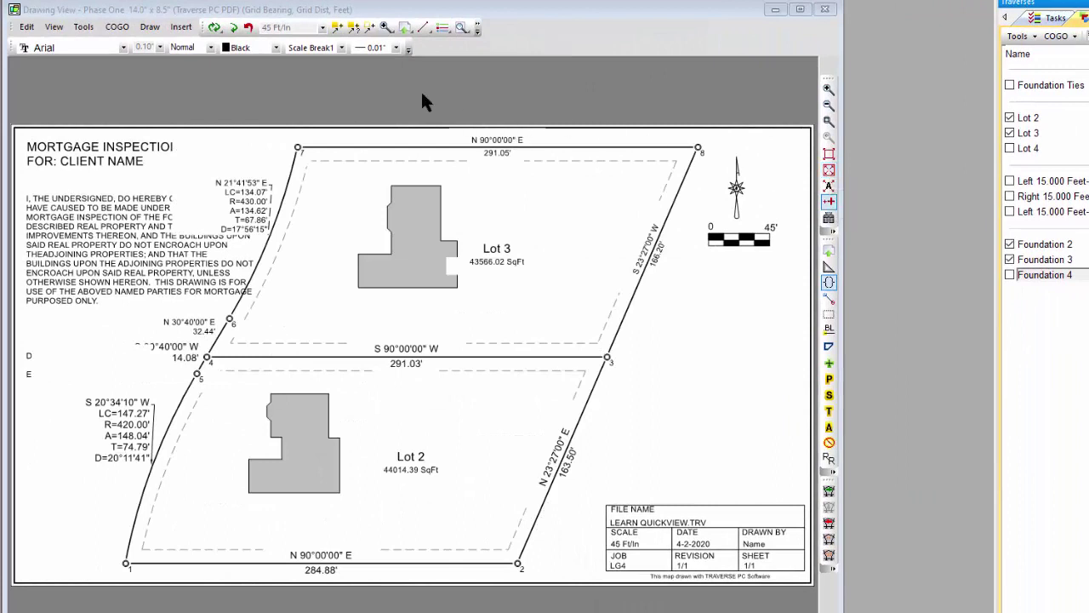
left_click(322, 27)
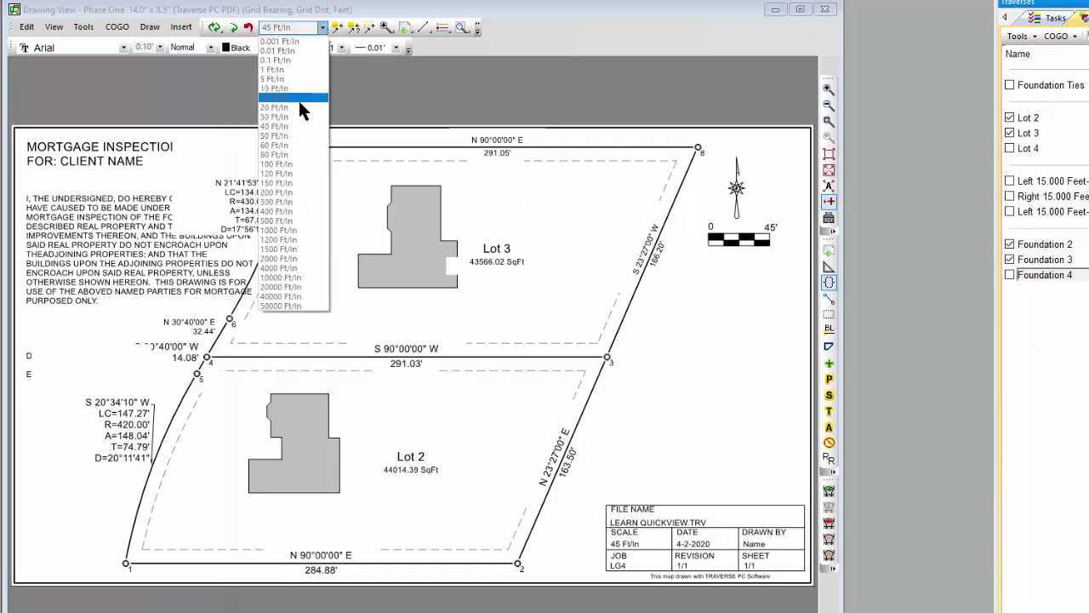
left_click(281, 136)
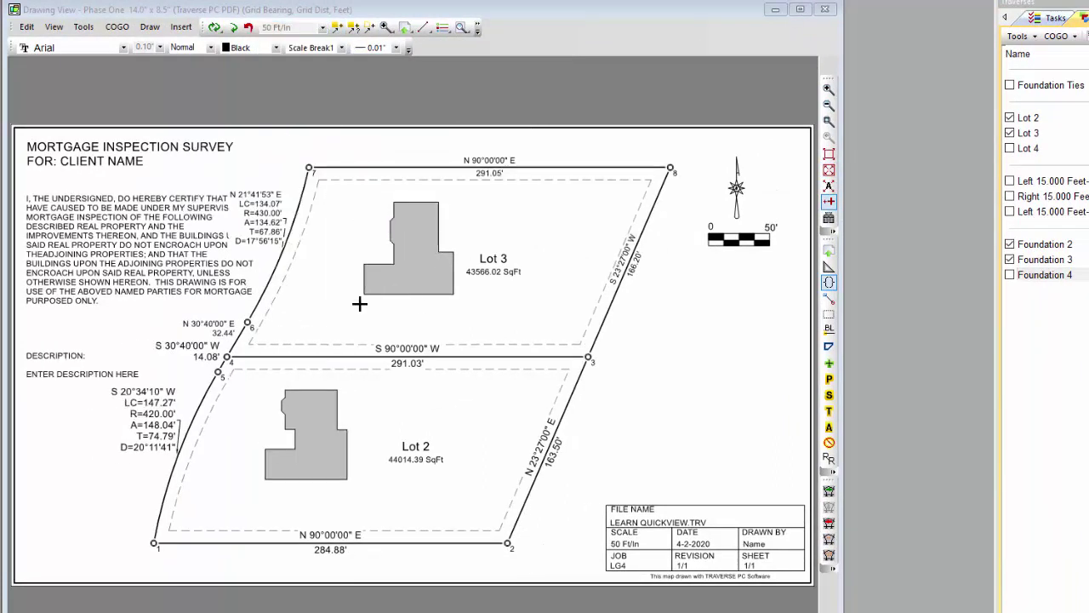
mouse_move(333, 296)
middle_mouse_down()
mouse_move(445, 301)
mouse_move(384, 309)
middle_mouse_up()
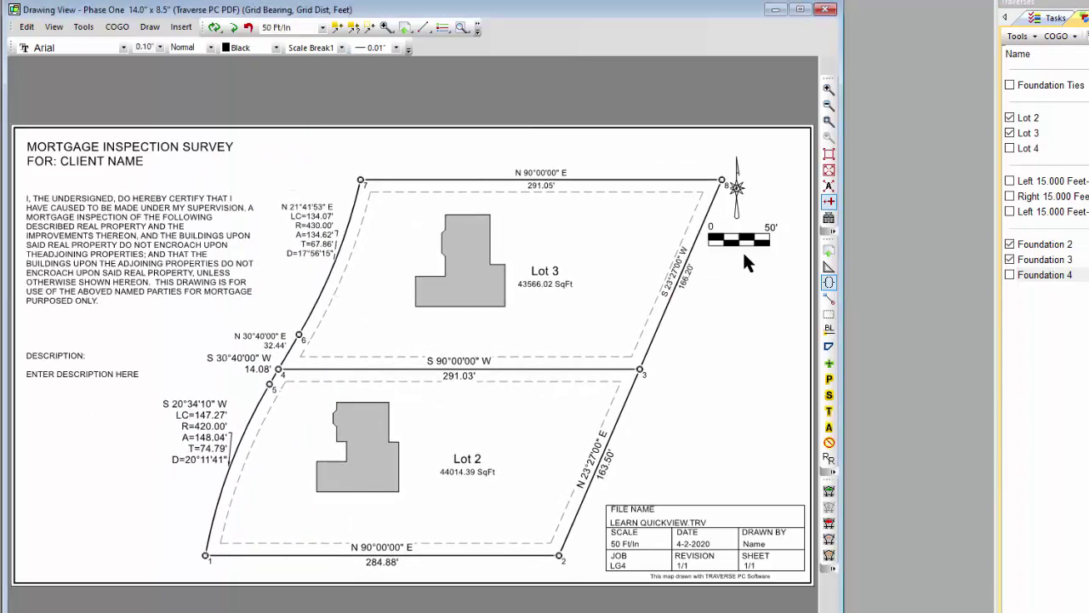
- Place the scale bar above the title block and the north arrow nearer the sheet's right edge, and shift the survey slightly left
mouse_move(739, 244)
left_mouse_down()
mouse_move(737, 430)
mouse_move(757, 451)
left_mouse_up()
left_click_drag(738, 184, 784, 177)
middle_click_drag(548, 412, 526, 422)
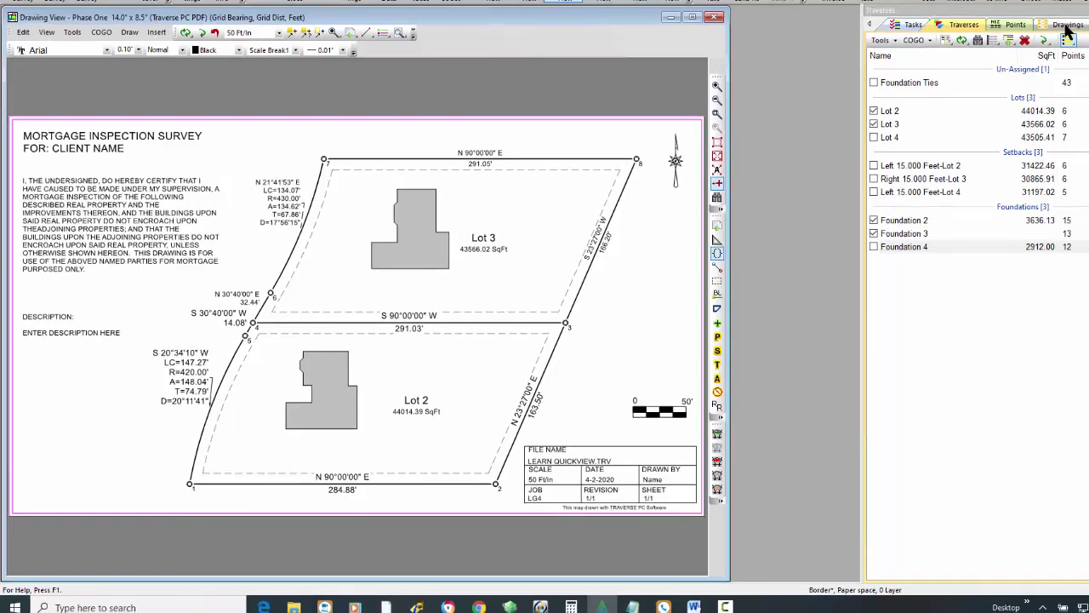
- Open the Foundations drawing and rotate the entire drawing 10°00'00" about point 1
left_click(1067, 25)
double_click(909, 82)
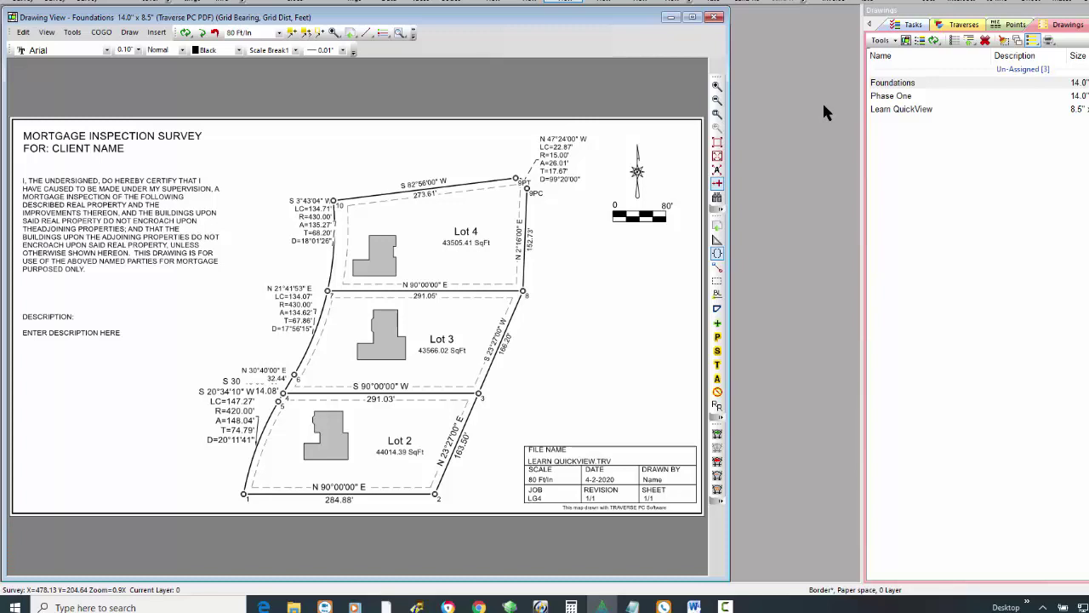
left_click(900, 2)
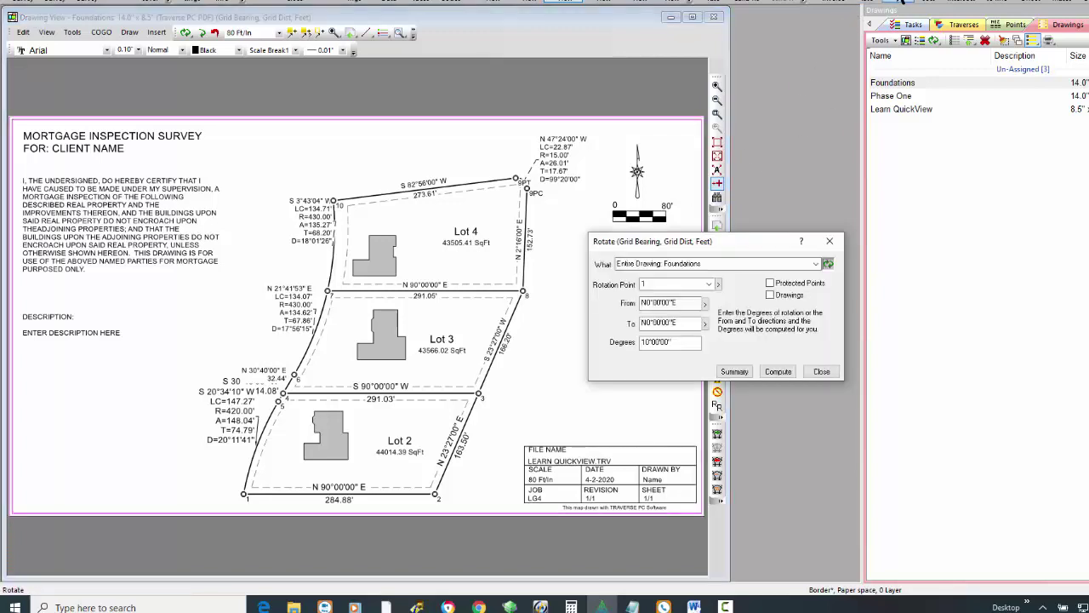
left_click(668, 342)
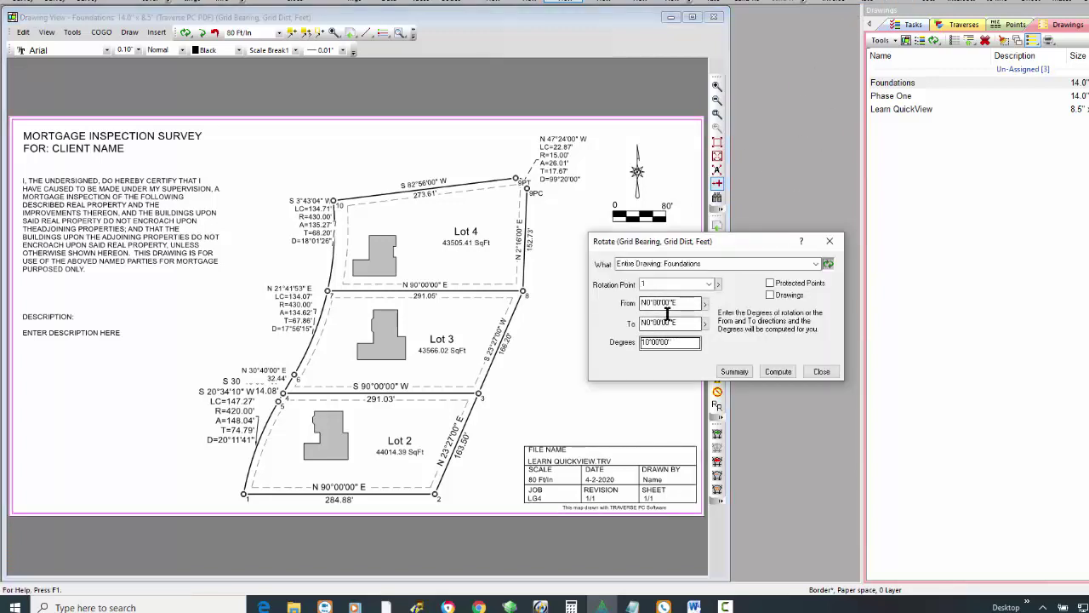
left_click(776, 372)
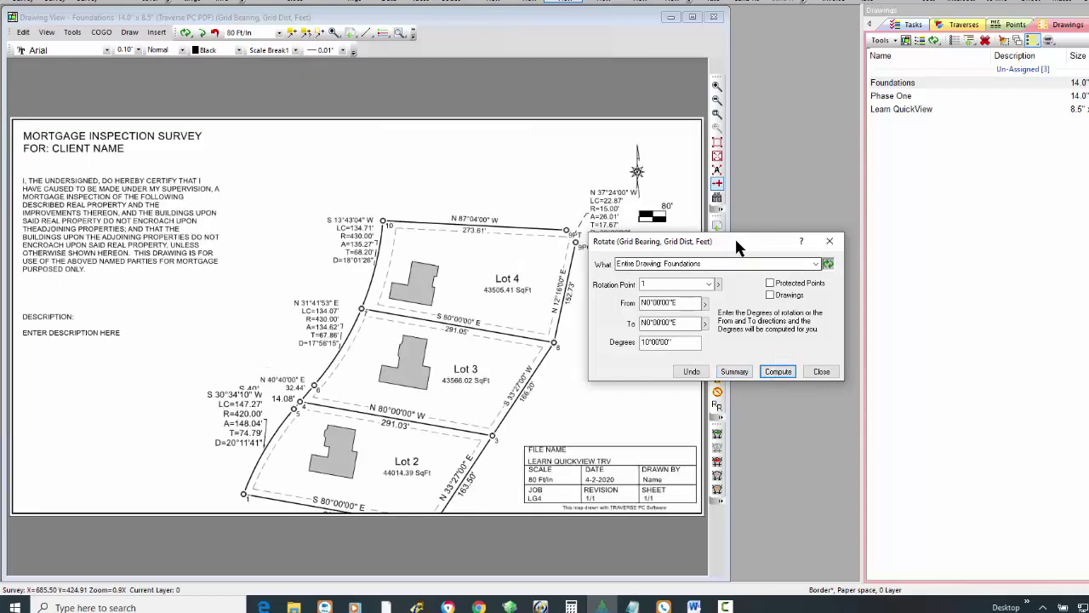
- Open Phase One to view the rotated lots, undo the rotation, and return to the Foundations drawing with the Rotate dialog closed
double_click(894, 95)
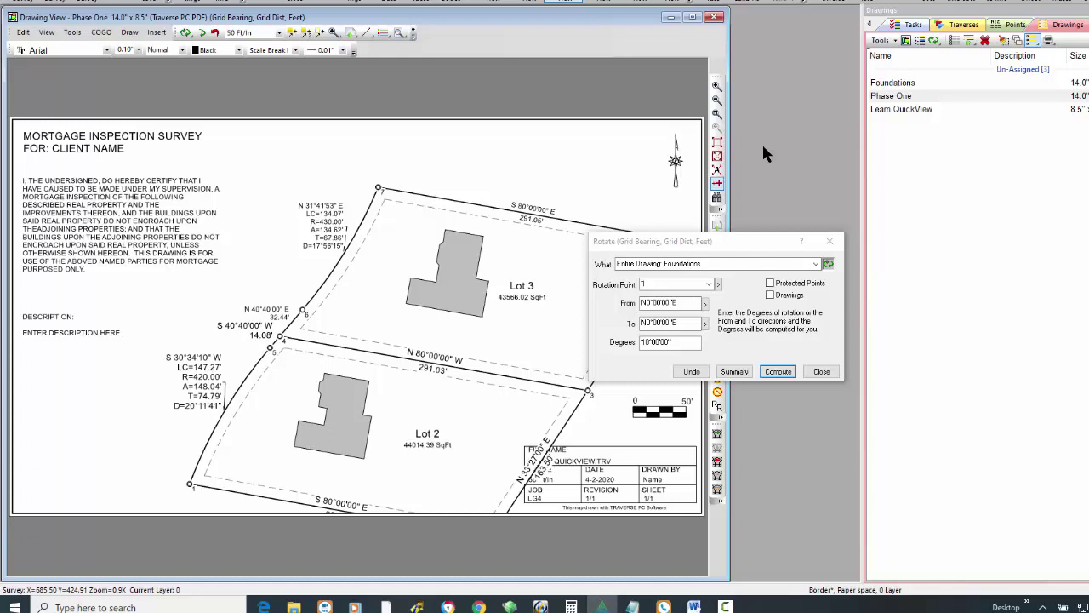
left_click(691, 372)
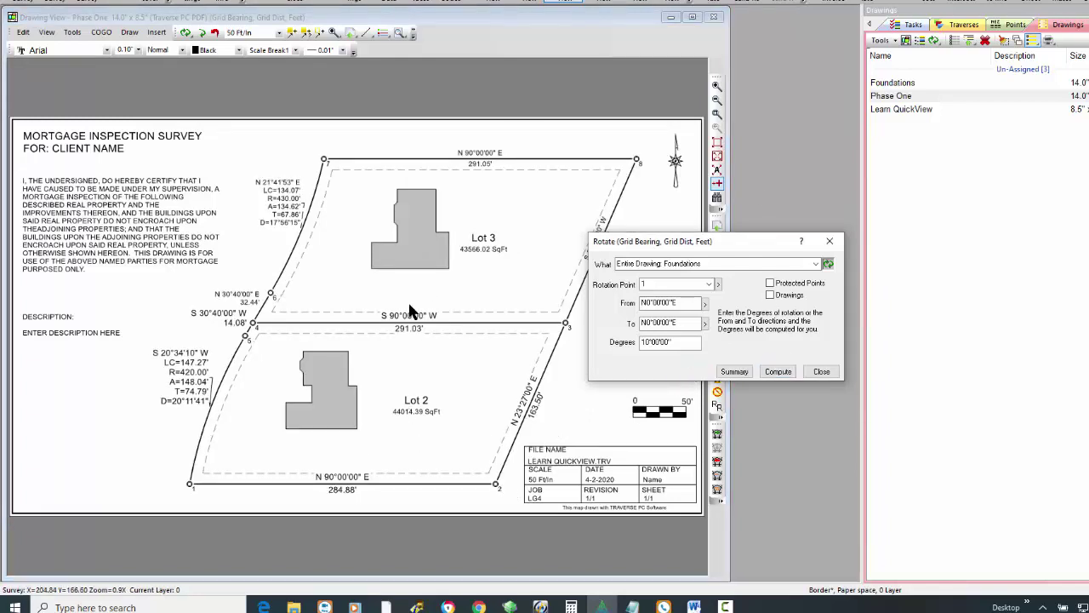
double_click(908, 83)
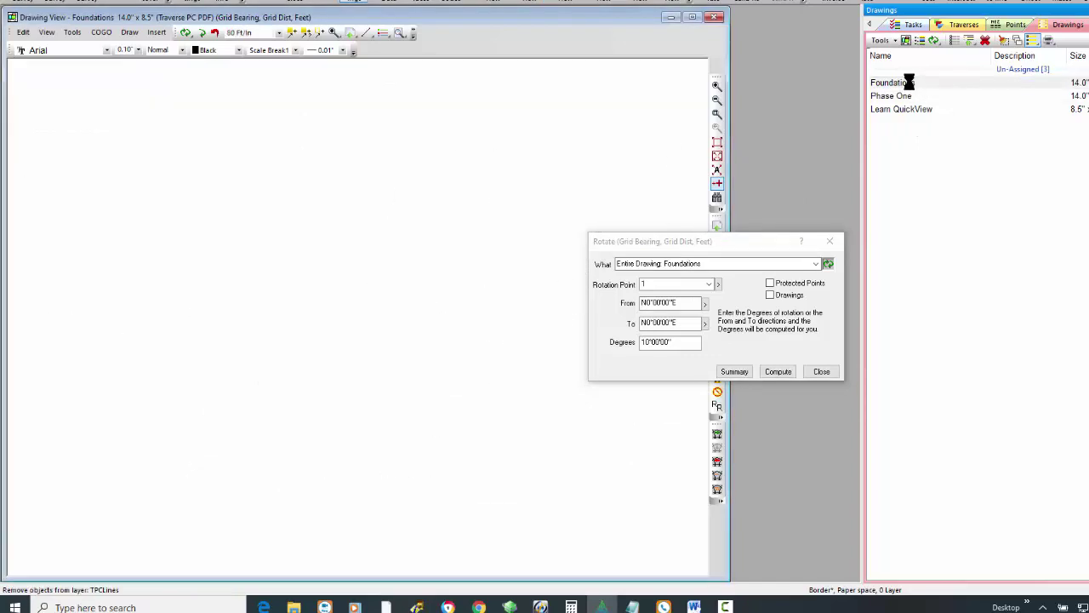
left_click(831, 241)
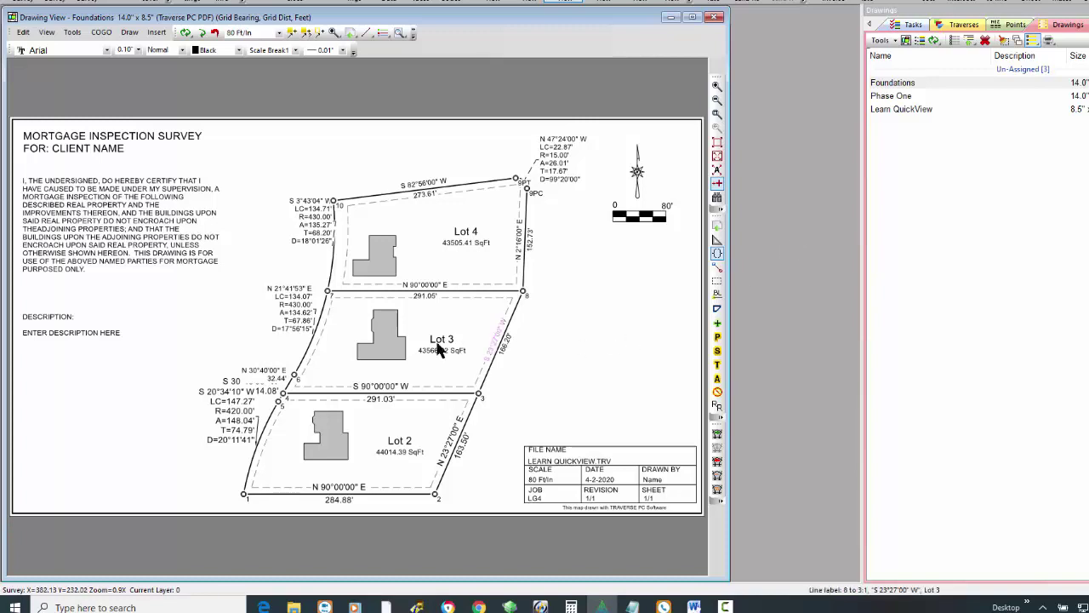
- Insert a line table with a header and border in the sheet's lower-left corner and shift the survey slightly right
mouse_move(270, 383)
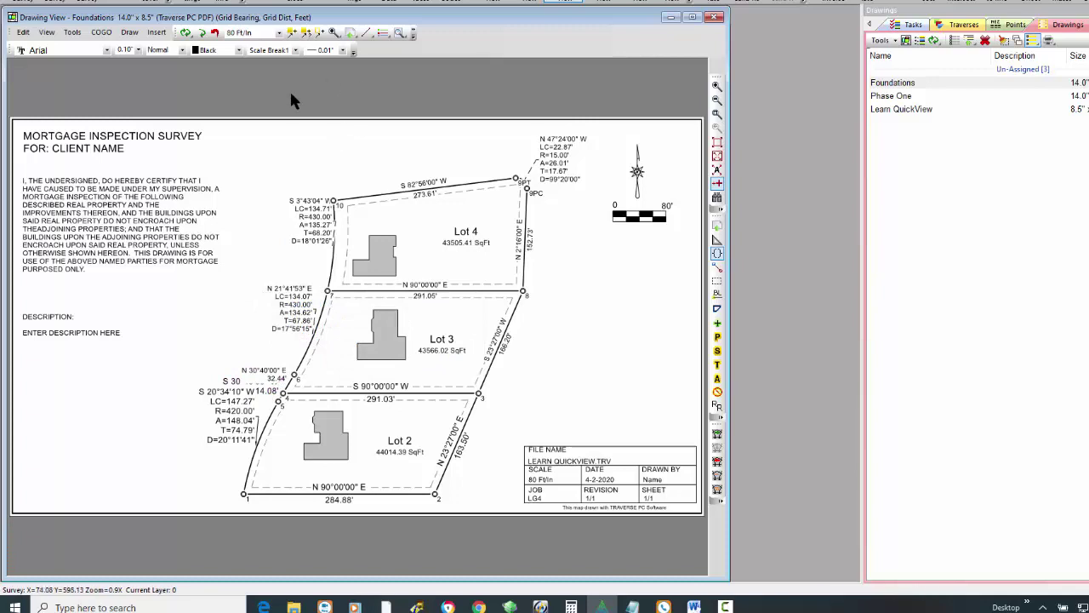
left_click(156, 32)
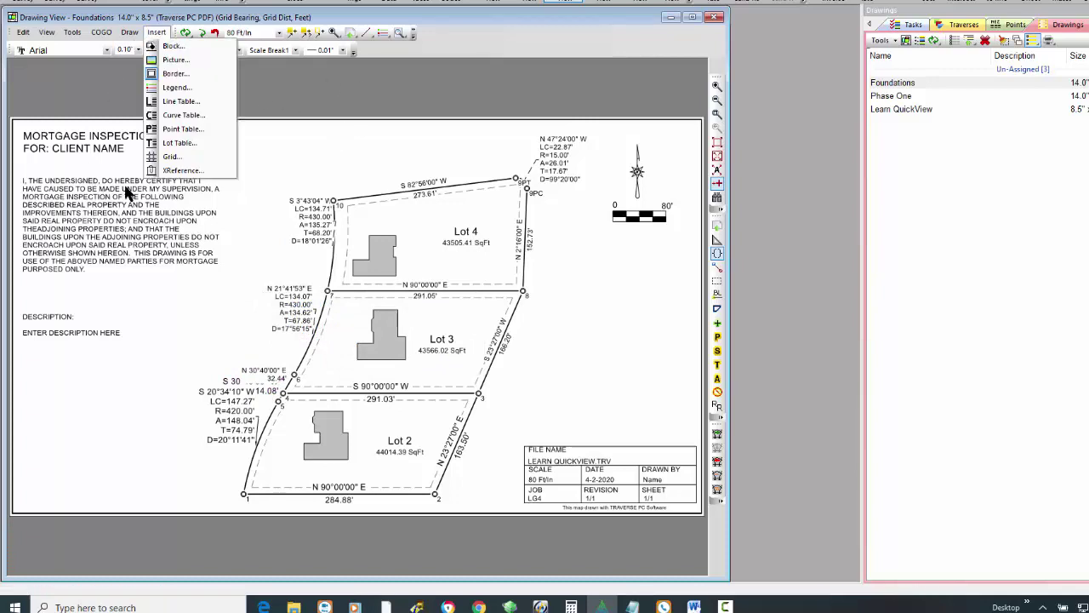
left_click(171, 112)
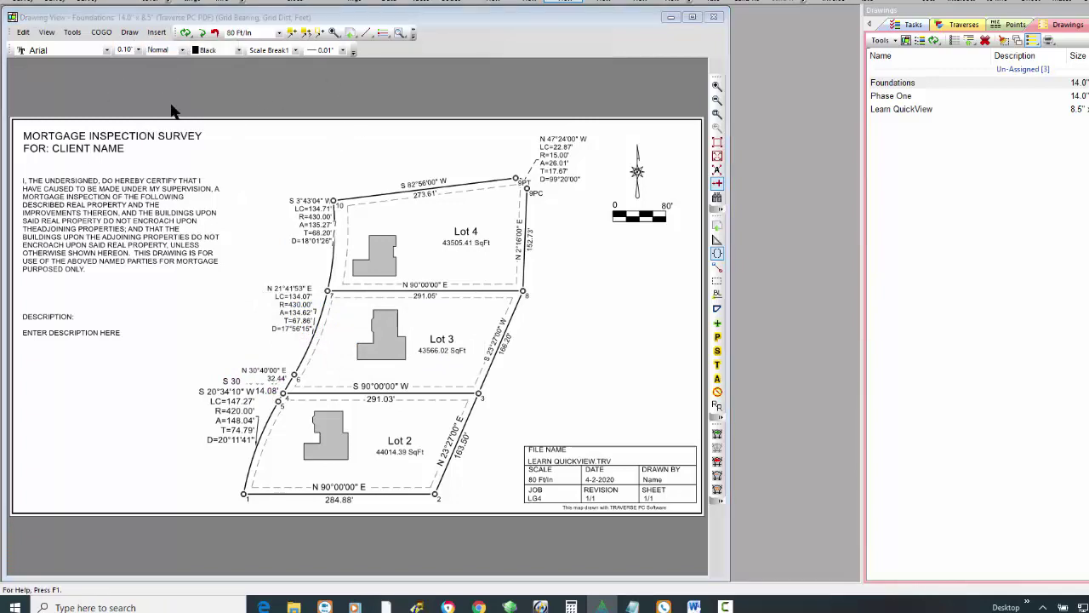
left_click(85, 142)
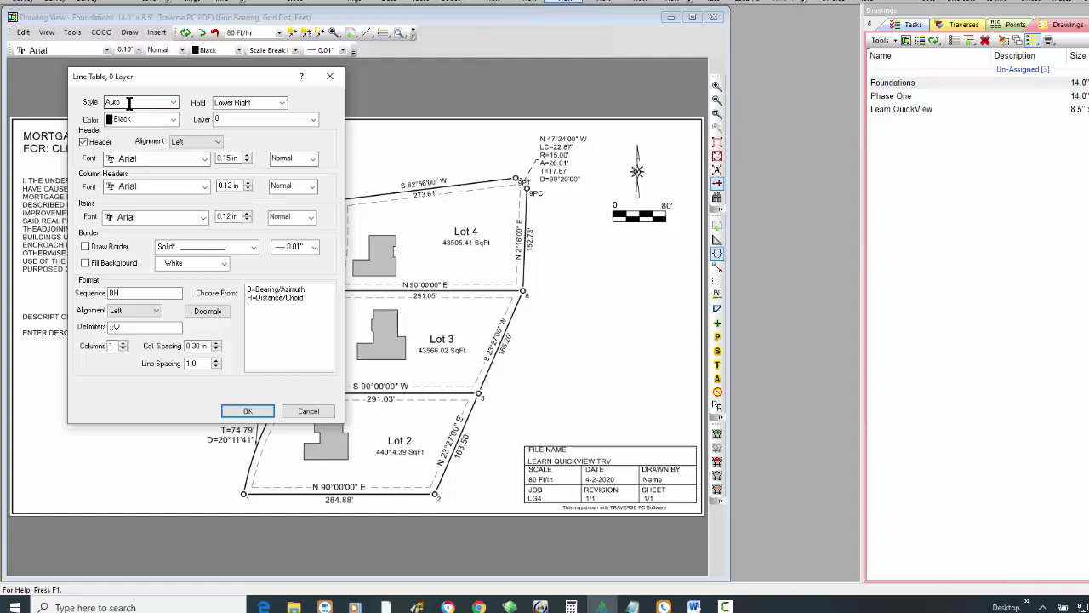
left_click(119, 248)
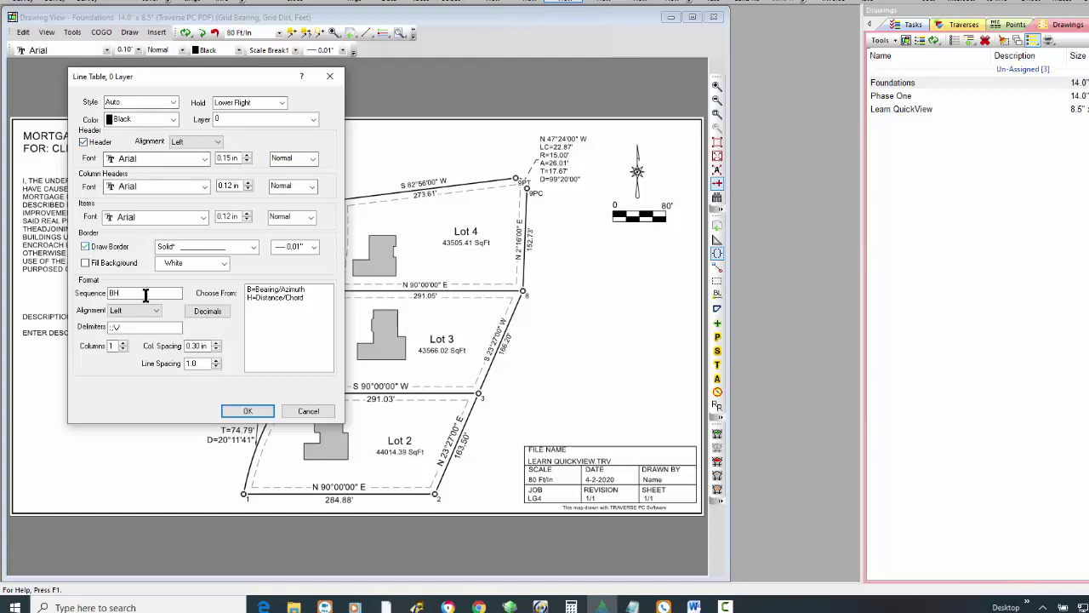
left_click(248, 412)
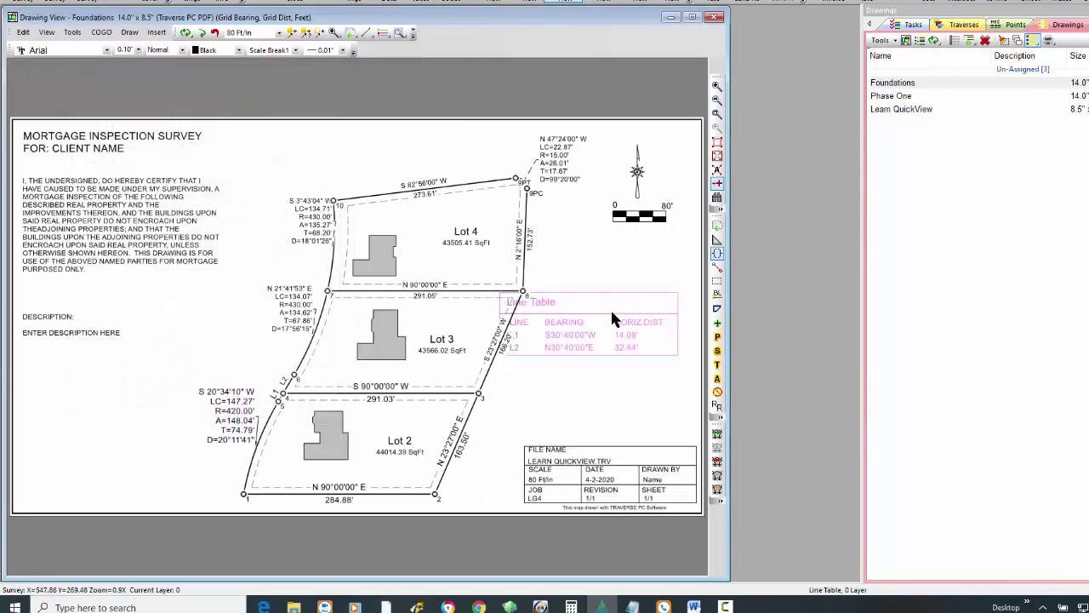
mouse_move(613, 304)
left_mouse_down()
mouse_move(621, 310)
mouse_move(170, 394)
mouse_move(123, 450)
mouse_move(138, 457)
left_mouse_up()
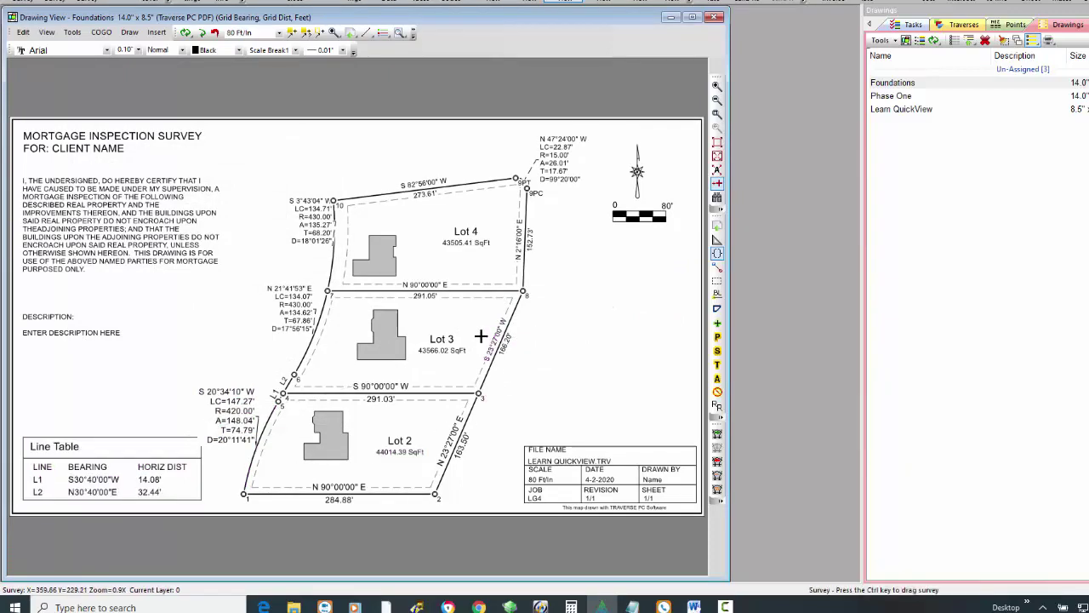
mouse_move(470, 332)
left_mouse_down()
mouse_move(503, 338)
mouse_move(502, 328)
left_mouse_up()
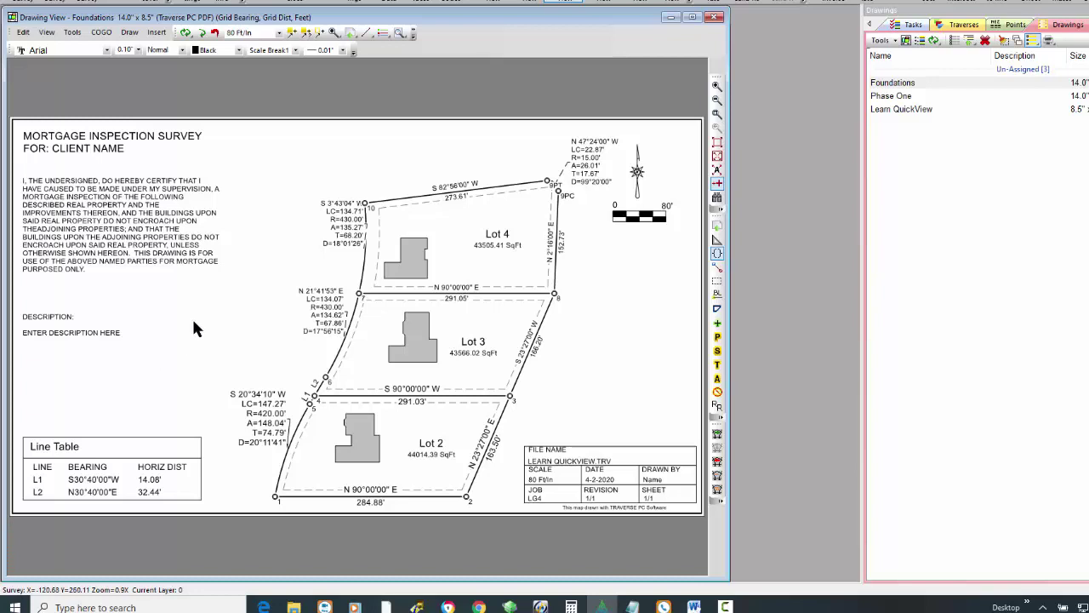
- Print the Foundations drawing with the Traverse PC PDF printer to LEARN QUICKVIEW-Foundations.pdf, replacing the existing file
left_click(397, 37)
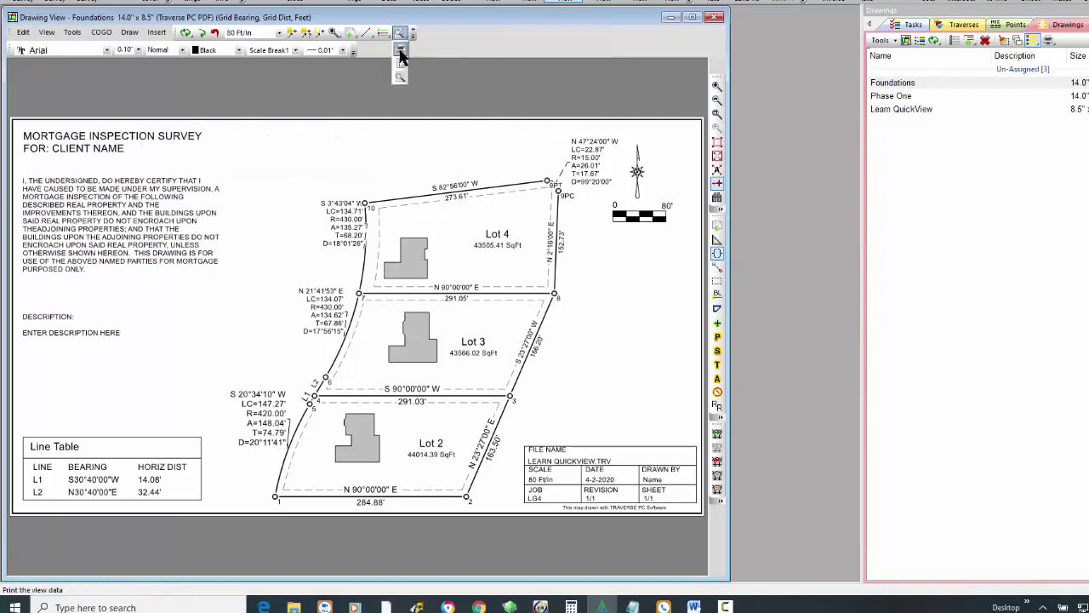
left_click(402, 53)
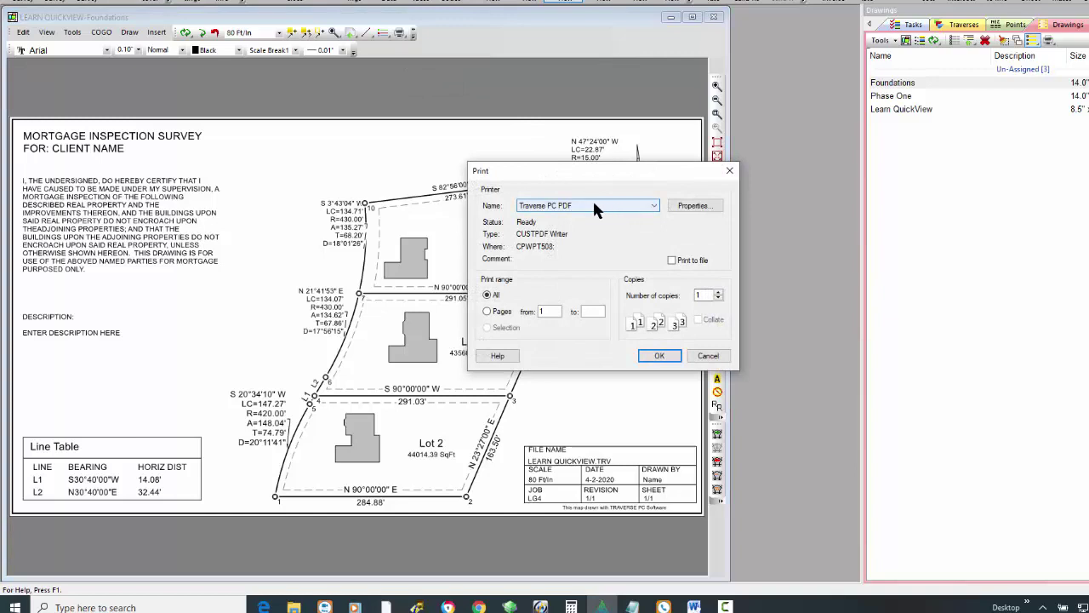
left_click(659, 356)
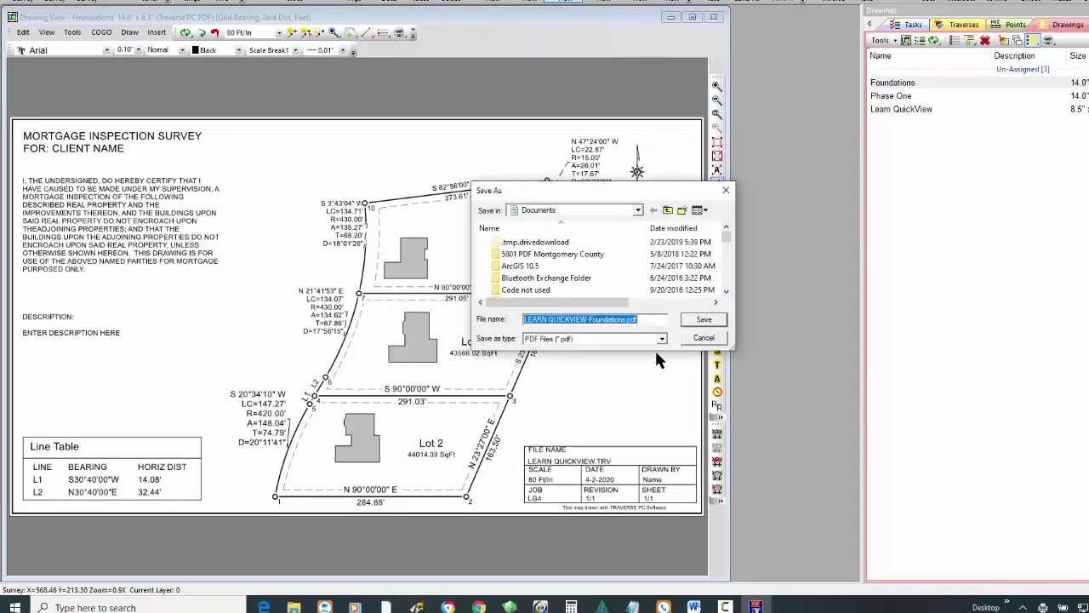
left_click(696, 324)
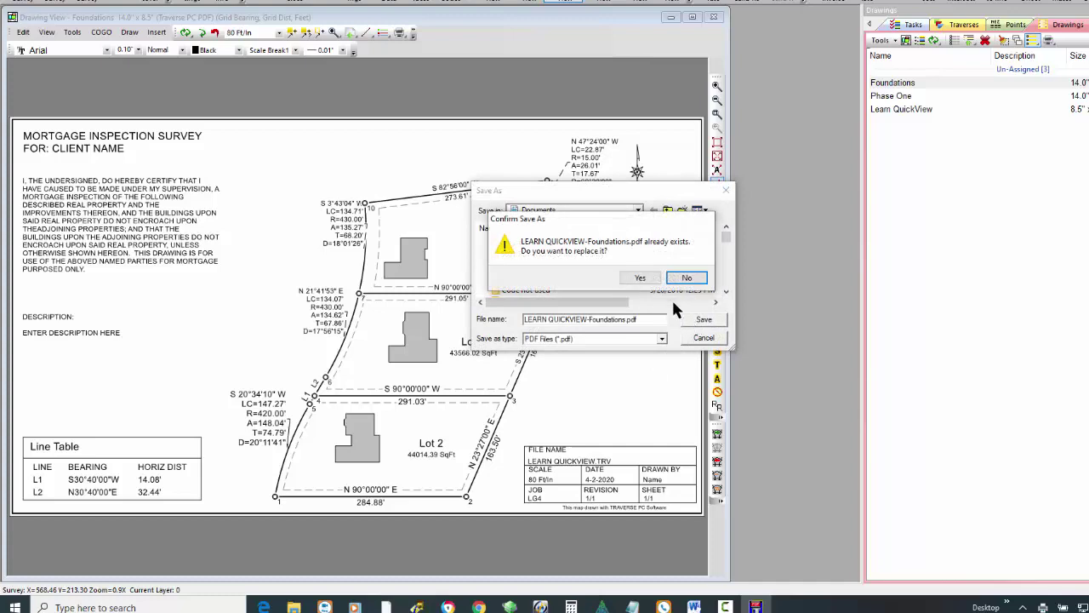
left_click(640, 278)
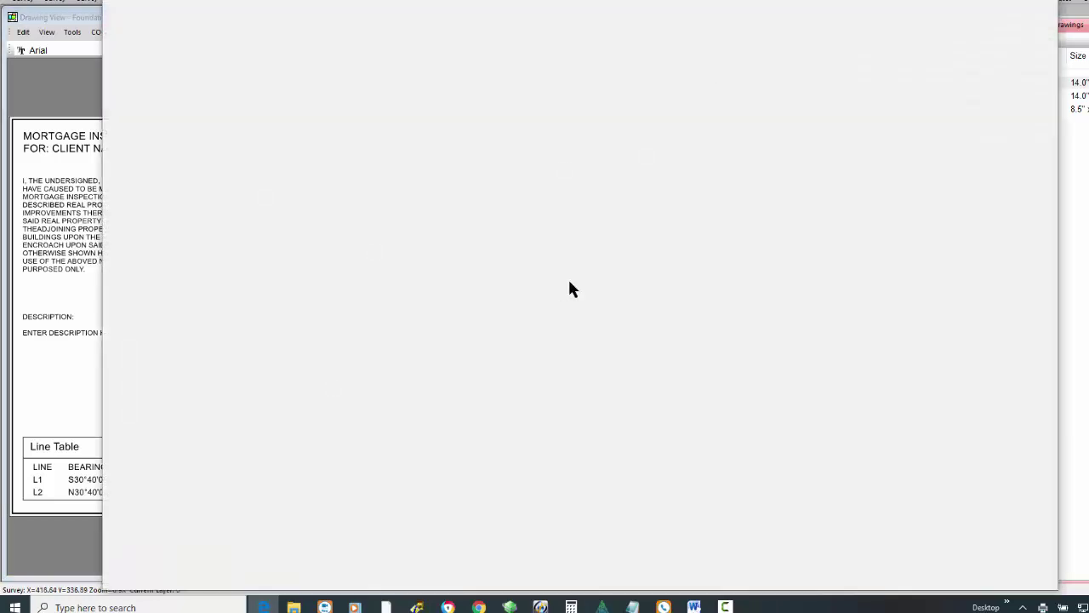
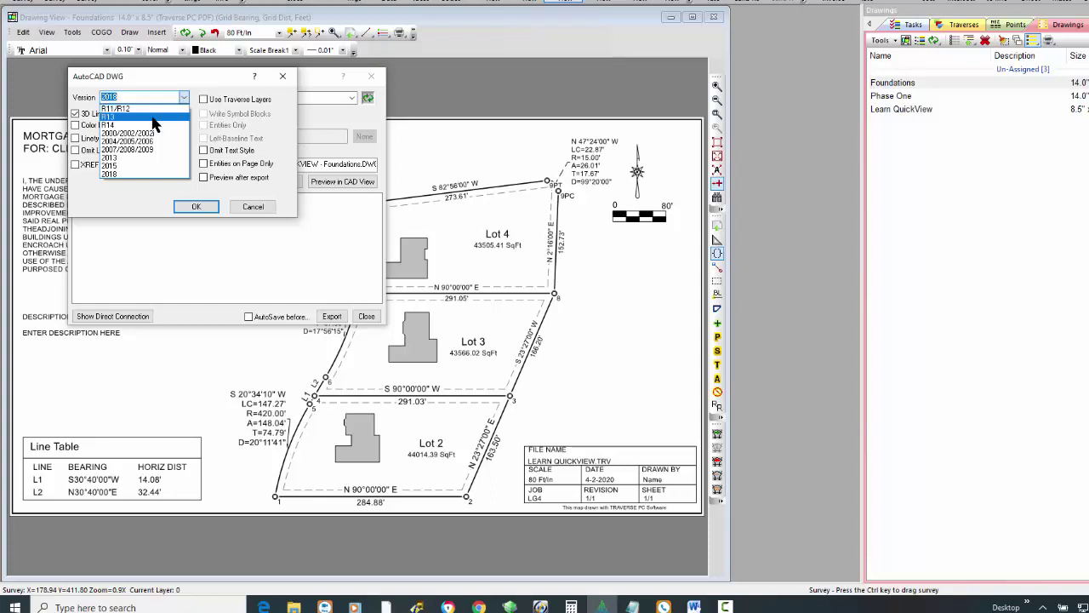
- Export the entire Foundations drawing as a version 2018 AutoCAD DWG file named LEARN QUICKVIEW - Foundations.DWG
left_click(132, 197)
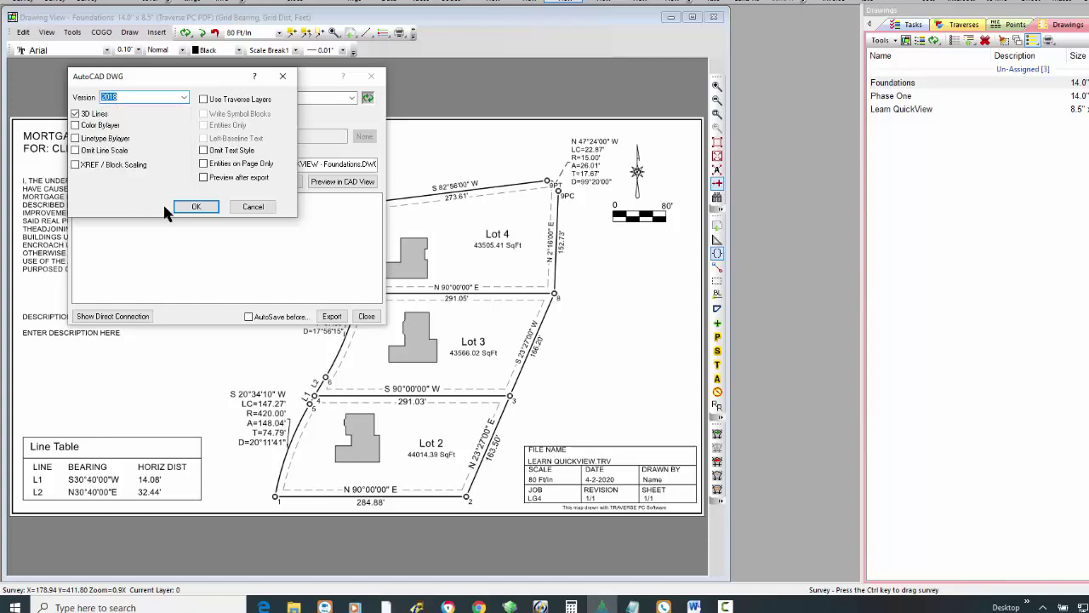
left_click(181, 208)
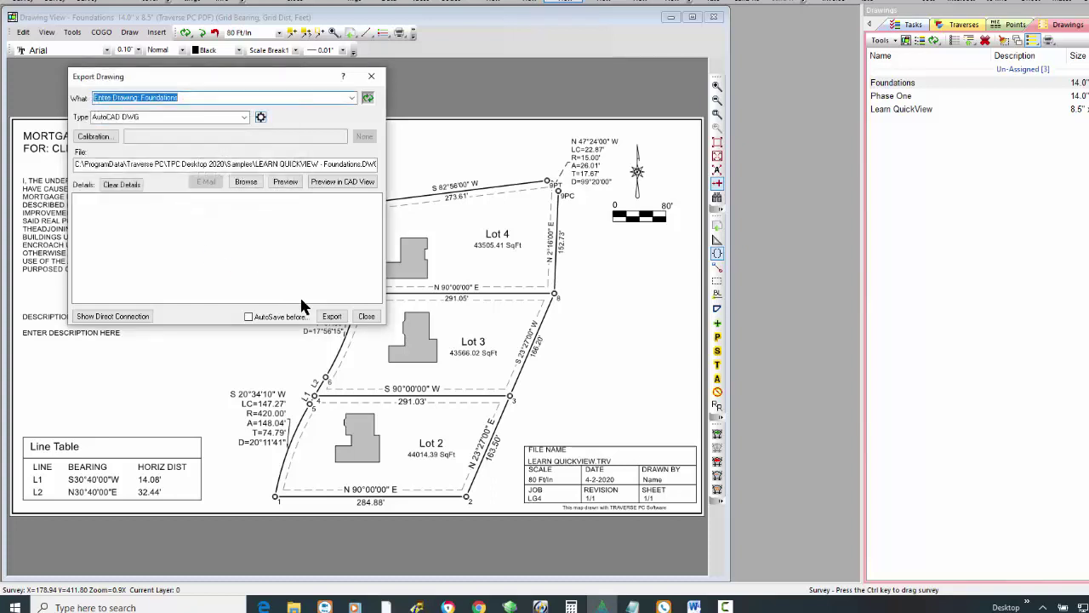
left_click(330, 316)
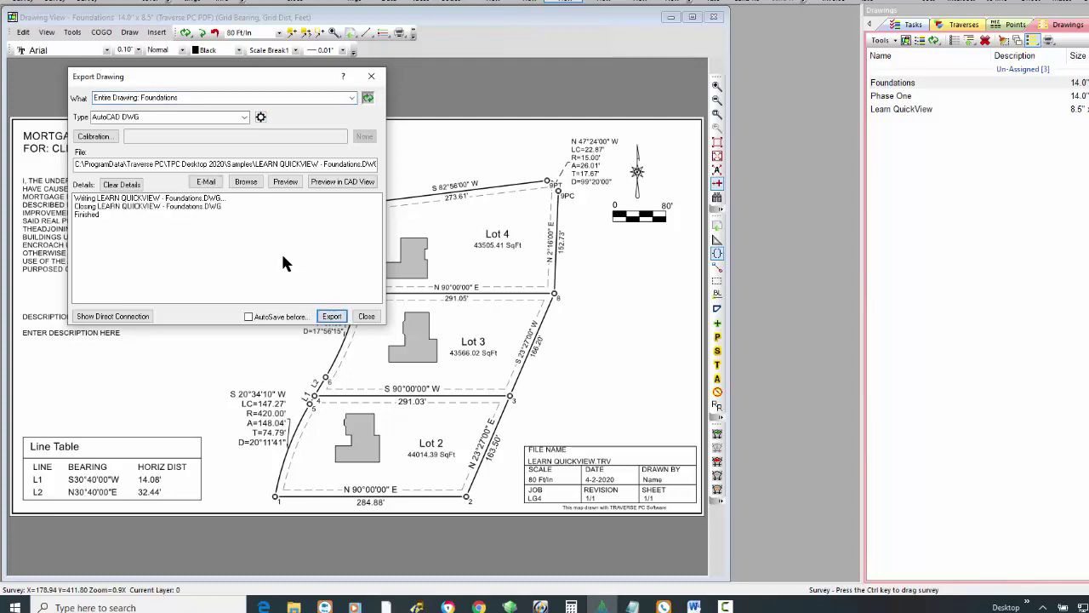
- Preview the exported Foundations DWG in the external DWG viewer, and close the viewer and the Export Drawing dialog
left_click(285, 182)
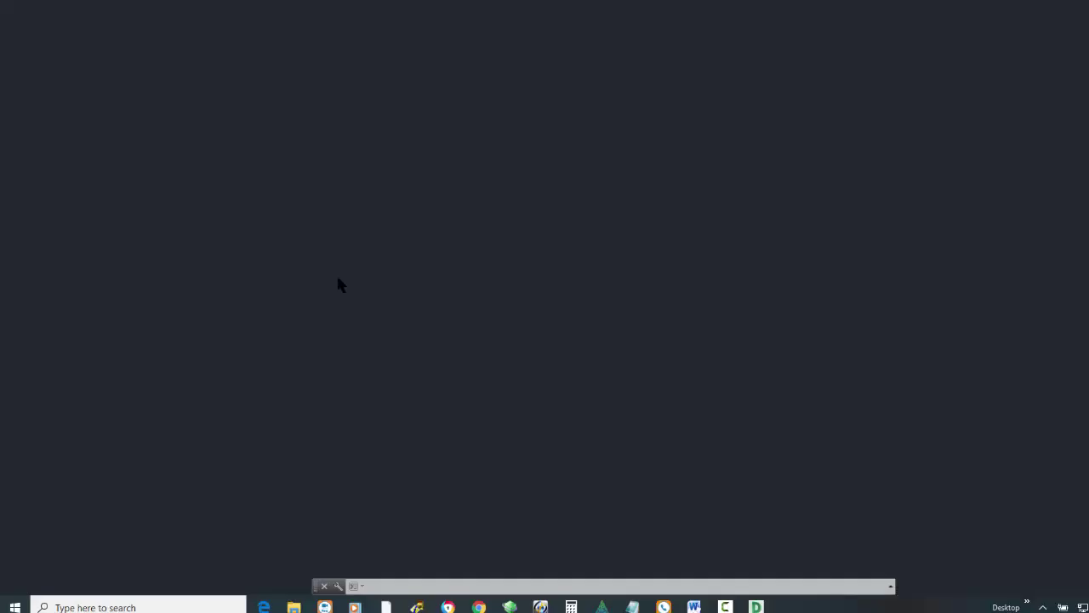
left_click(586, 248)
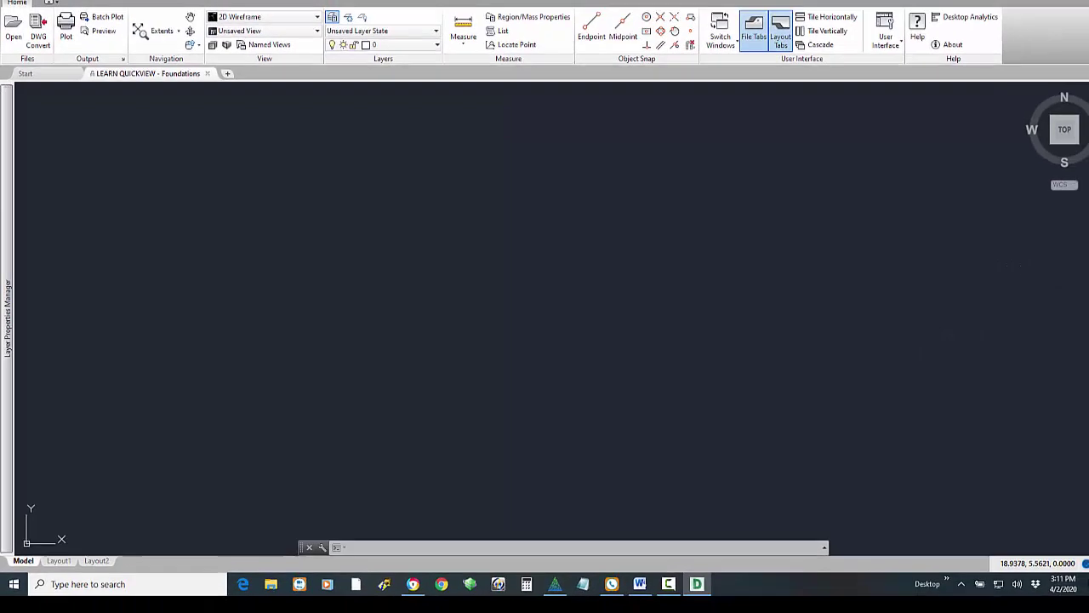
left_click(1077, 265)
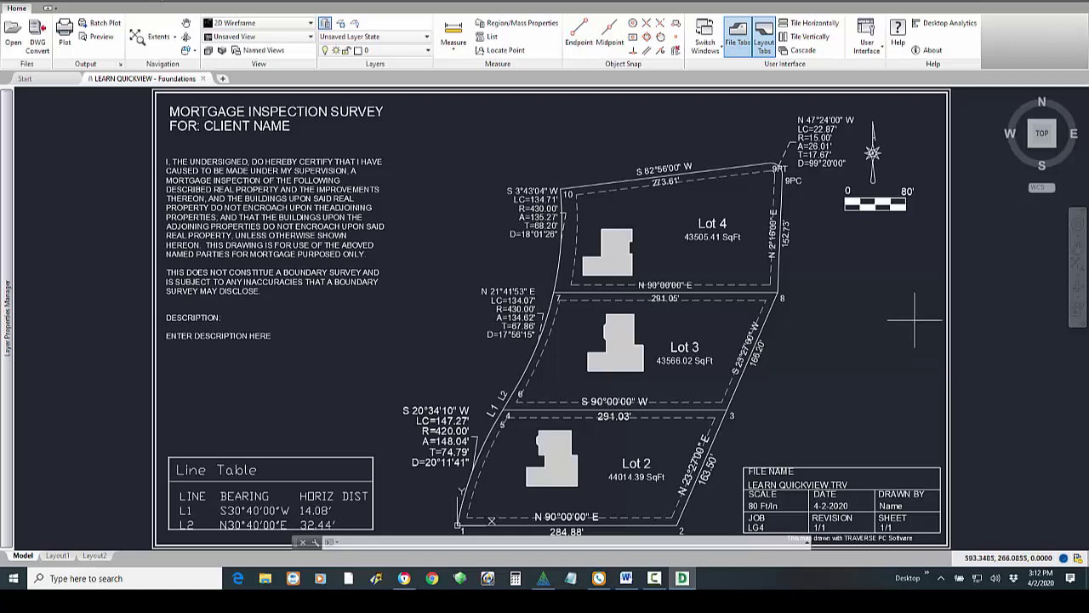
key("ctrl+Tab")
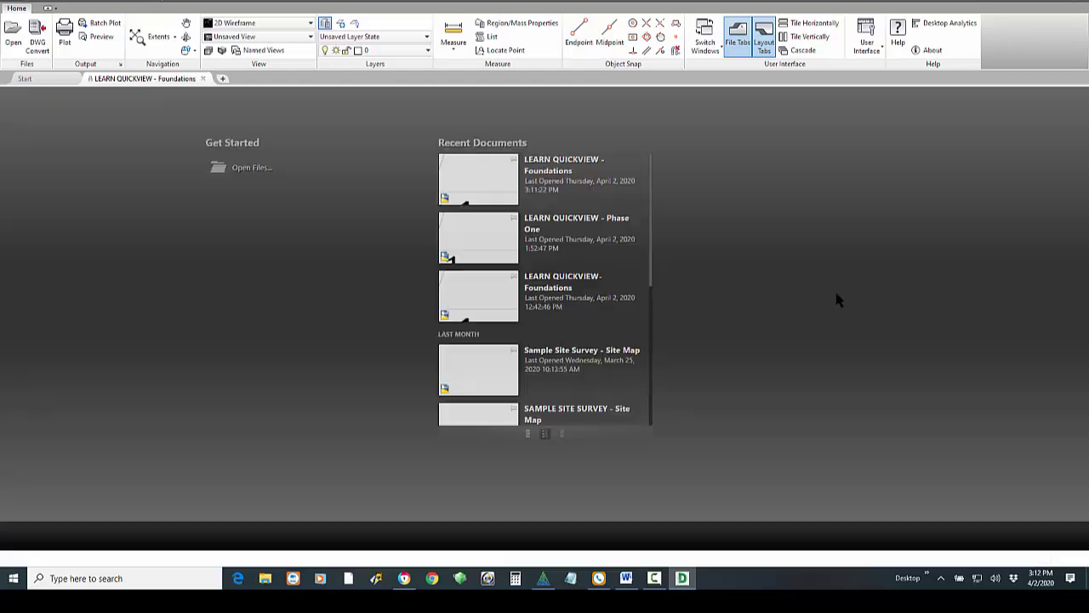
key("alt+F4")
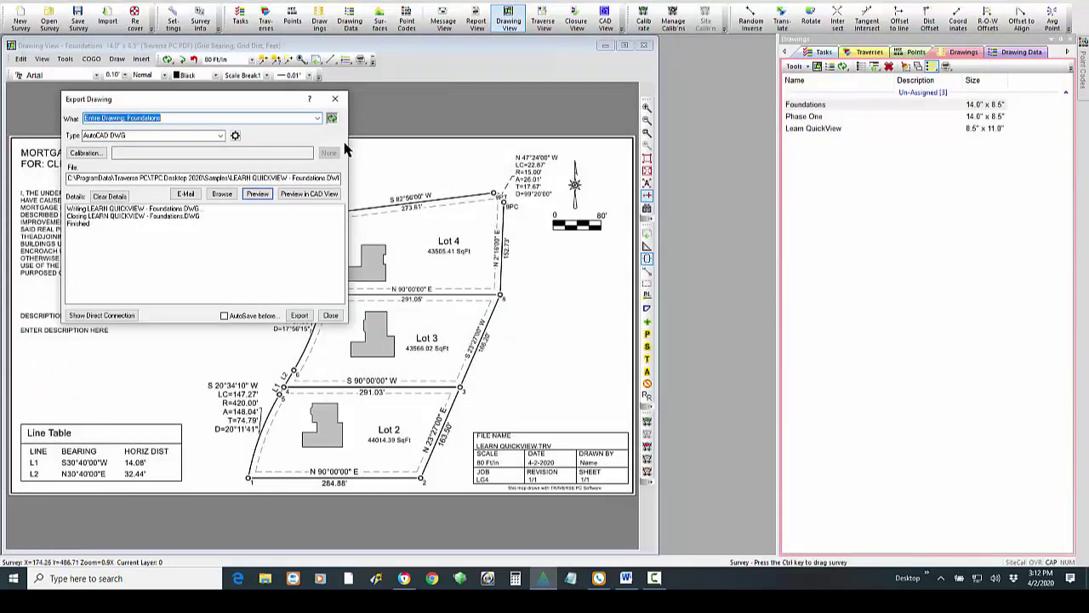
left_click(335, 99)
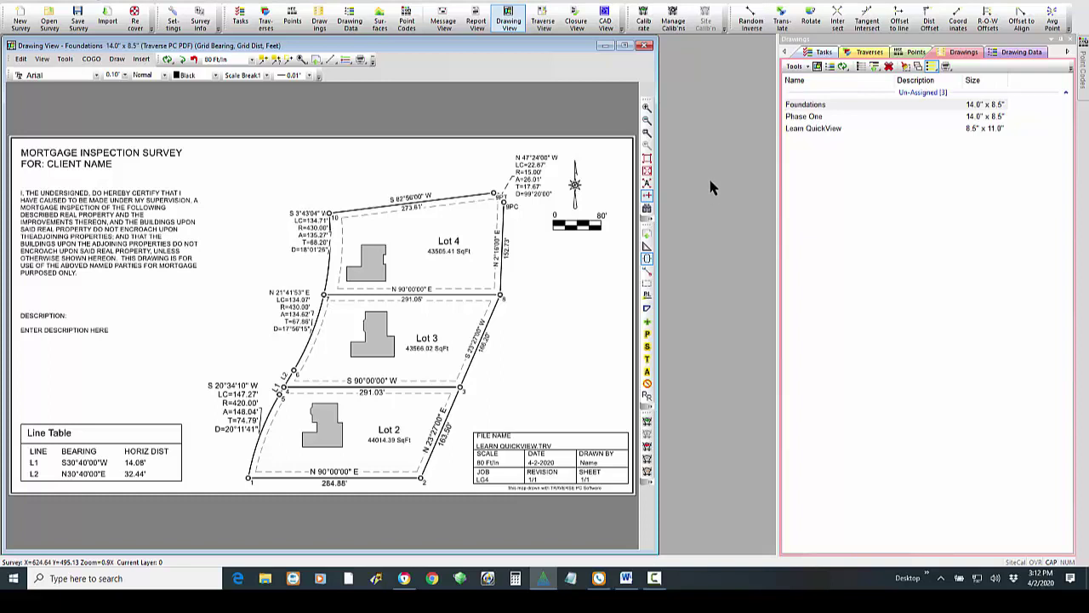
- Check the demo's topic outline on the Traverse PC web page in Chrome, and return to the Foundations drawing without saving the survey
left_click(404, 577)
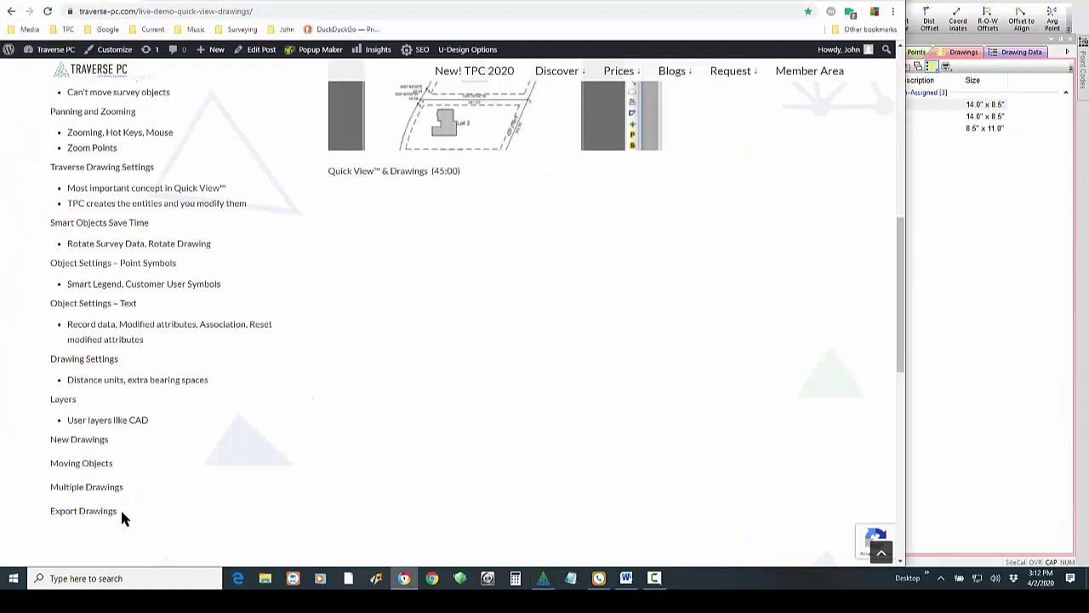
left_click(953, 3)
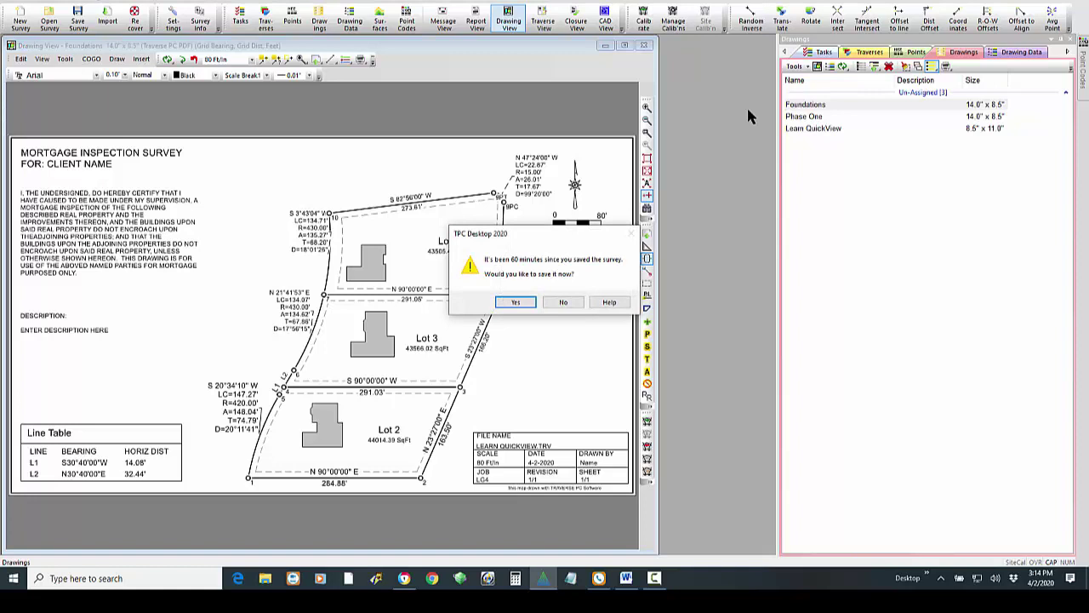
left_click(564, 303)
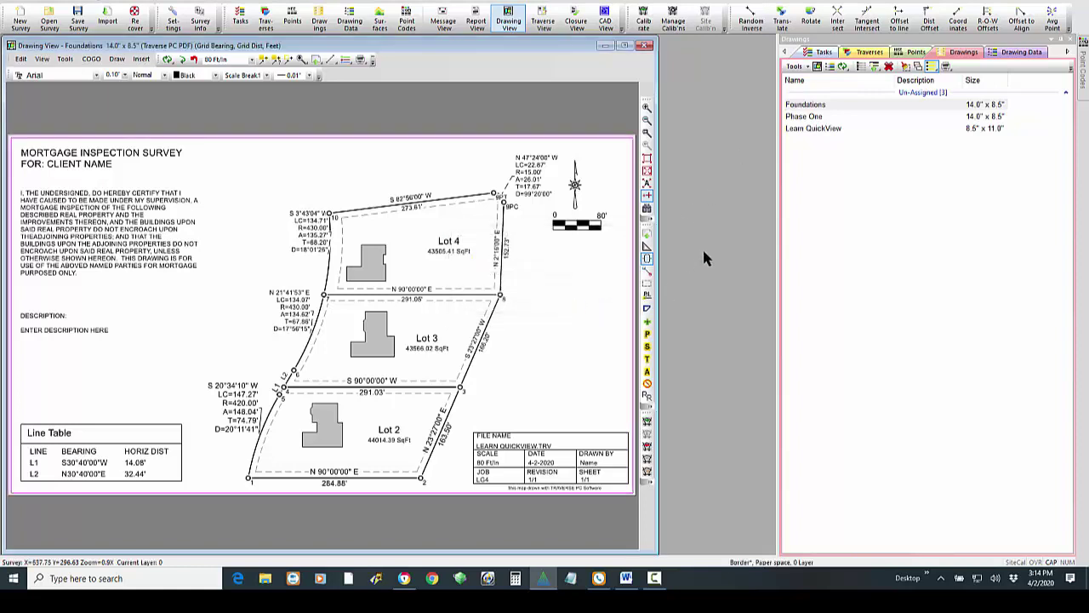